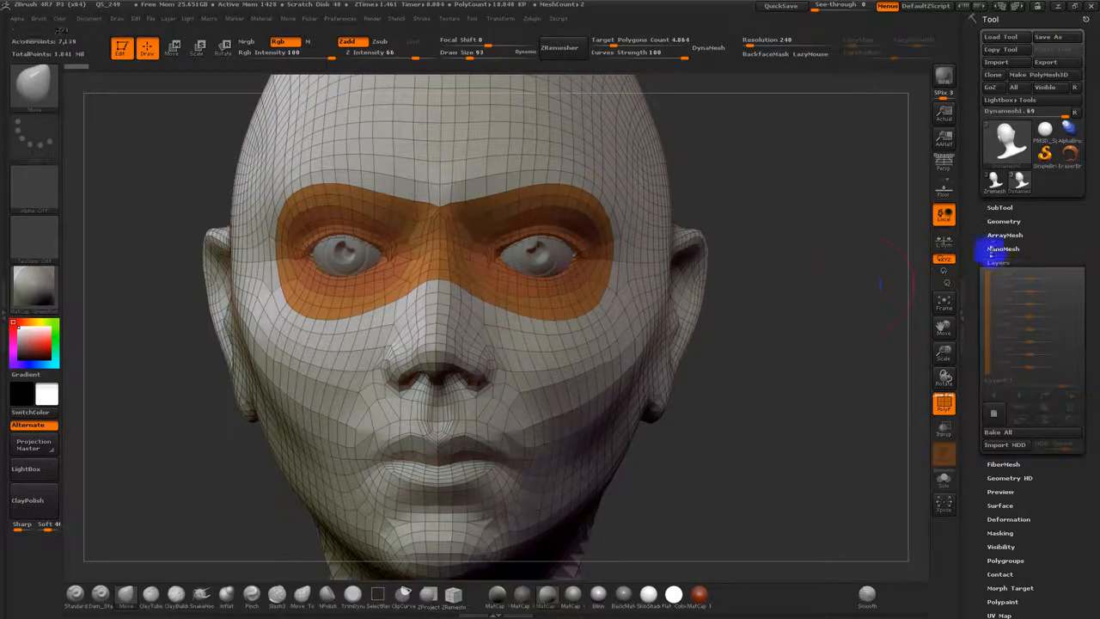
- Set 3D Studio Max as the GoZ target application and send the head model to it
{"action": "left_click", "coordinate": [1014, 207]}
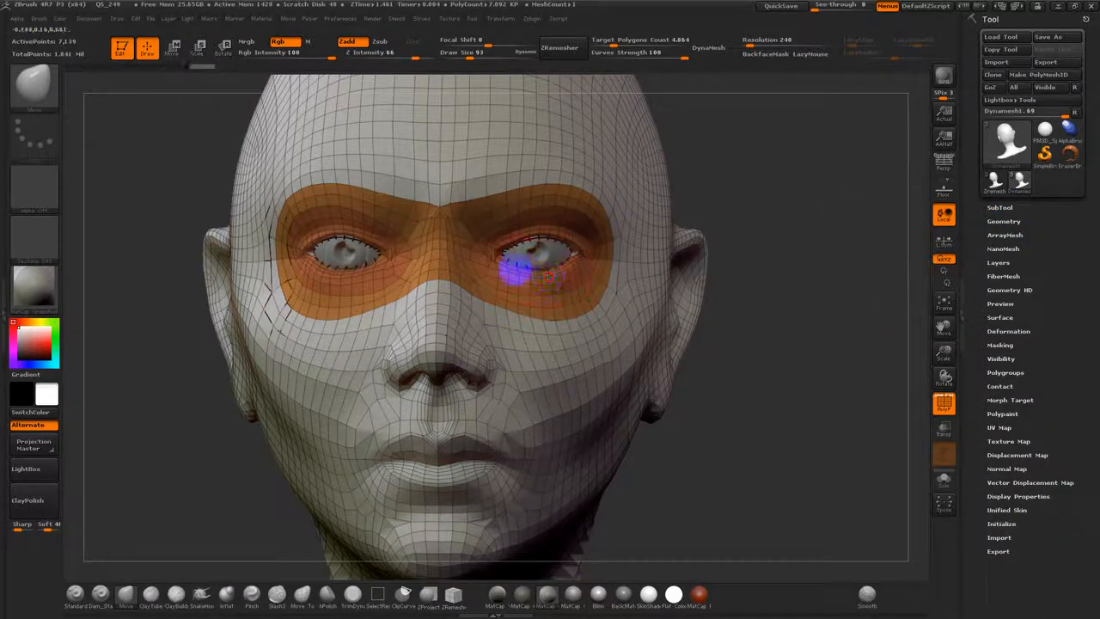
{"action": "left_click_drag", "start_coordinate": [645, 393], "coordinate": [849, 372]}
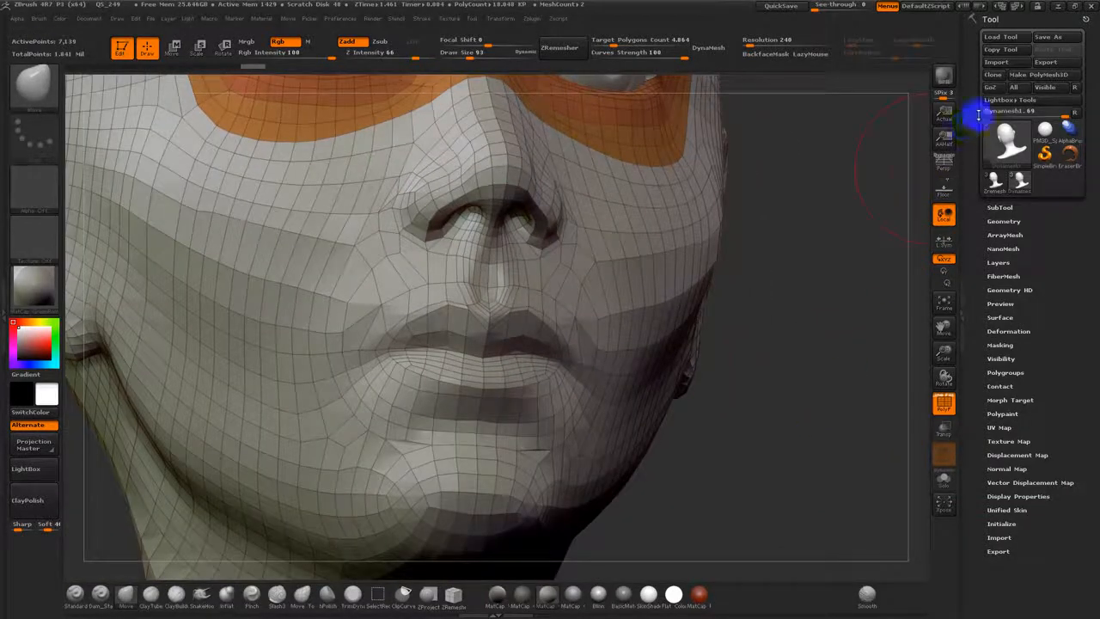
{"action": "left_click_drag", "start_coordinate": [889, 135], "coordinate": [867, 172], "text": "alt"}
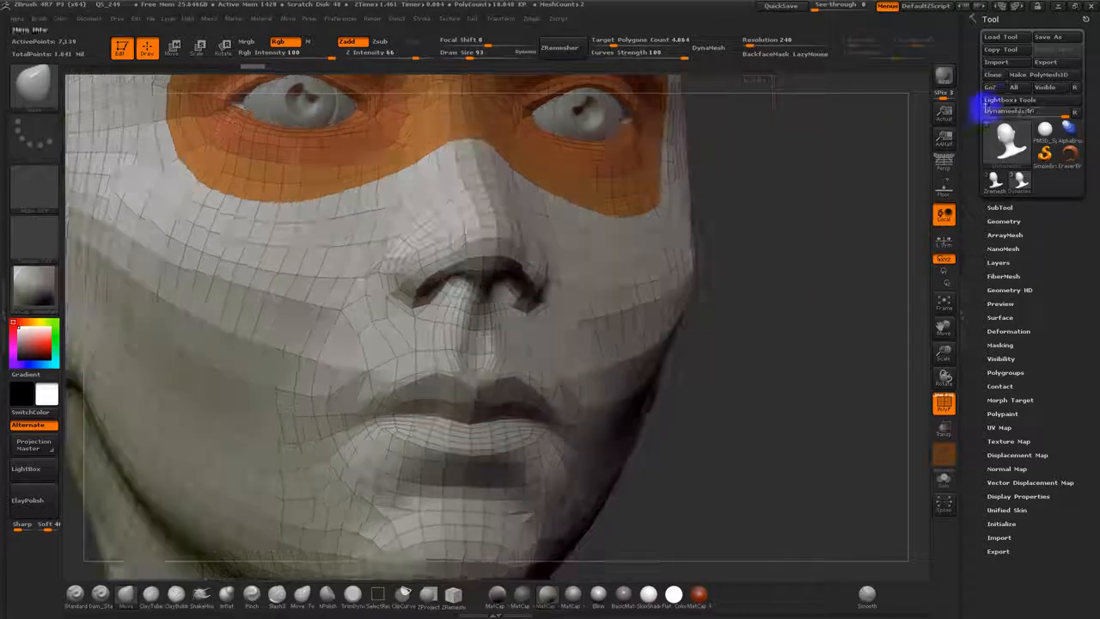
{"action": "left_click", "coordinate": [1074, 87]}
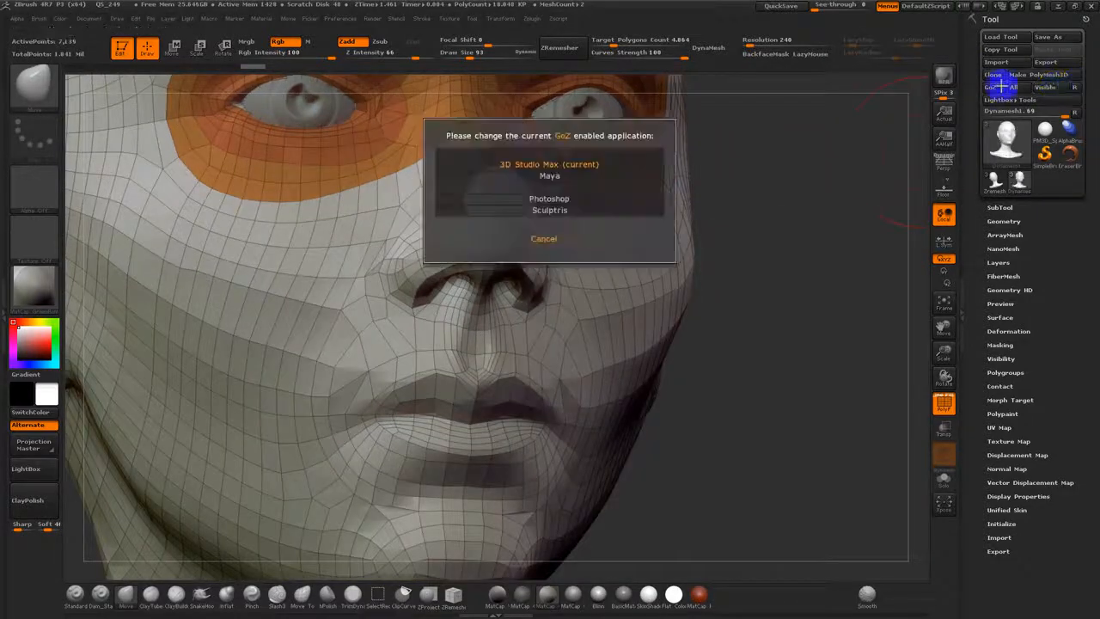
{"action": "left_click", "coordinate": [572, 164]}
{"action": "left_click", "coordinate": [988, 91]}
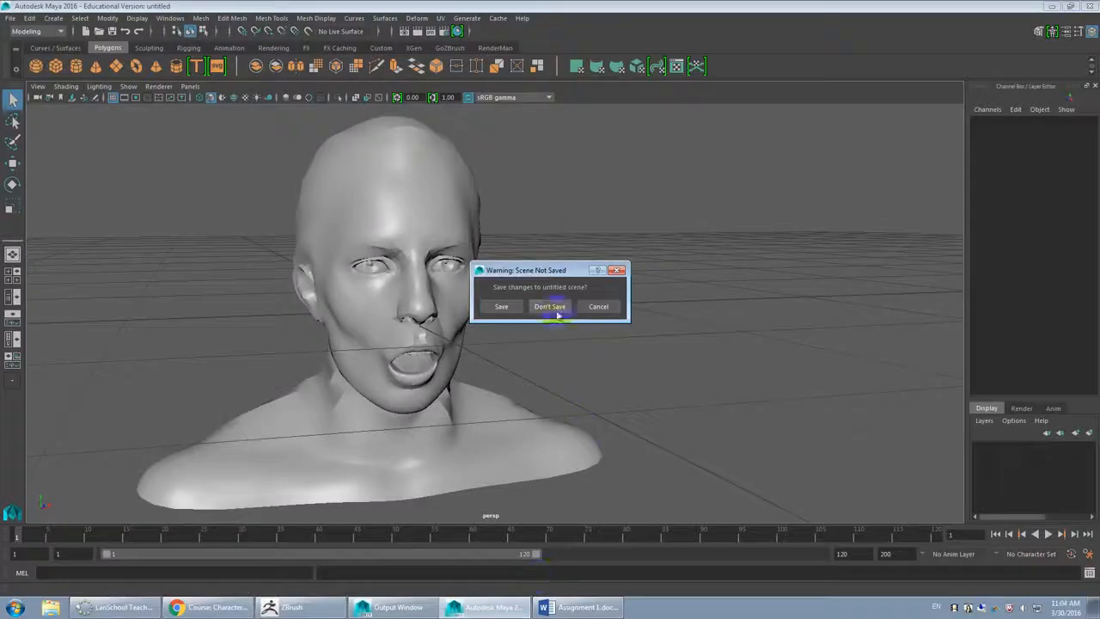
- Discard the changes to the untitled Maya scene and switch back to ZBrush
{"action": "left_click", "coordinate": [550, 309]}
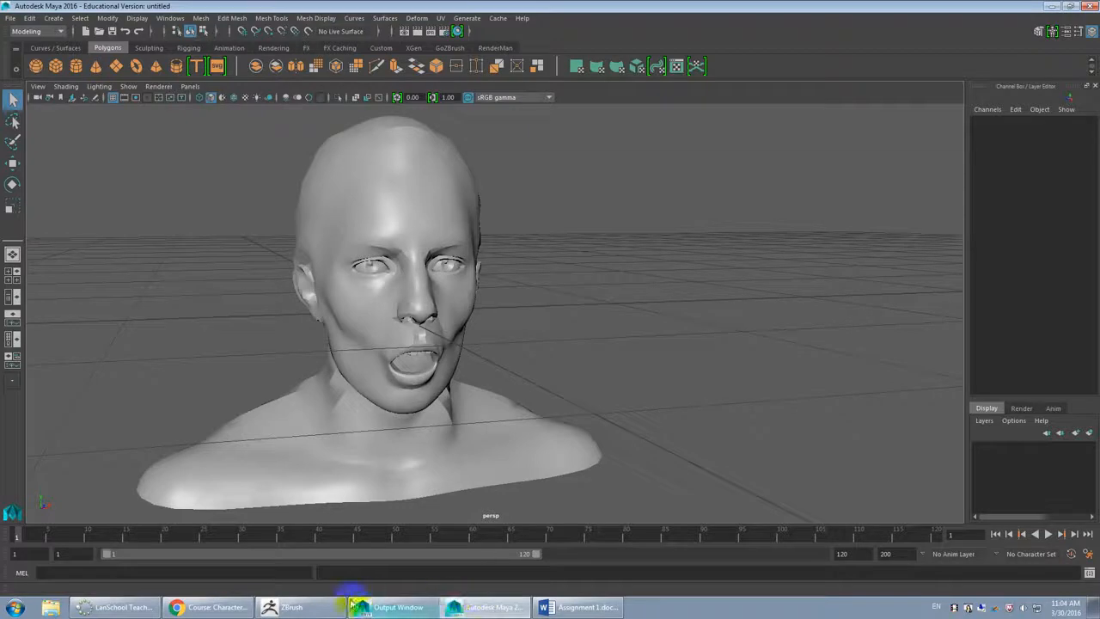
{"action": "left_click", "coordinate": [305, 610]}
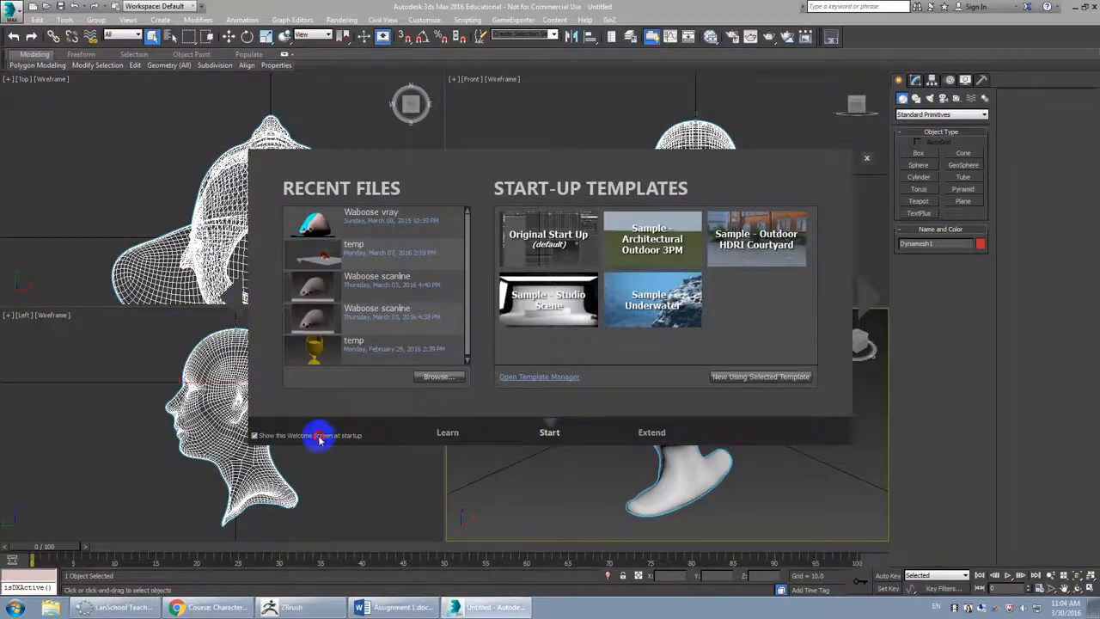
- Dismiss the 3ds Max welcome screen and show the imported head in a maximized perspective view with edged faces
{"action": "left_click", "coordinate": [866, 158]}
{"action": "middle_click_drag", "start_coordinate": [635, 422], "coordinate": [722, 419], "text": "alt"}
{"action": "key", "text": "alt+w"}
{"action": "mouse_move", "coordinate": [606, 369]}
{"action": "middle_mouse_down", "text": "alt"}
{"action": "mouse_move", "coordinate": [658, 353]}
{"action": "mouse_move", "coordinate": [722, 363]}
{"action": "mouse_move", "coordinate": [576, 343]}
{"action": "mouse_move", "coordinate": [665, 360]}
{"action": "middle_mouse_up", "text": "alt"}
{"action": "key", "text": "F4"}
{"action": "scroll", "coordinate": [592, 332], "scroll_direction": "up", "scroll_amount": 8}
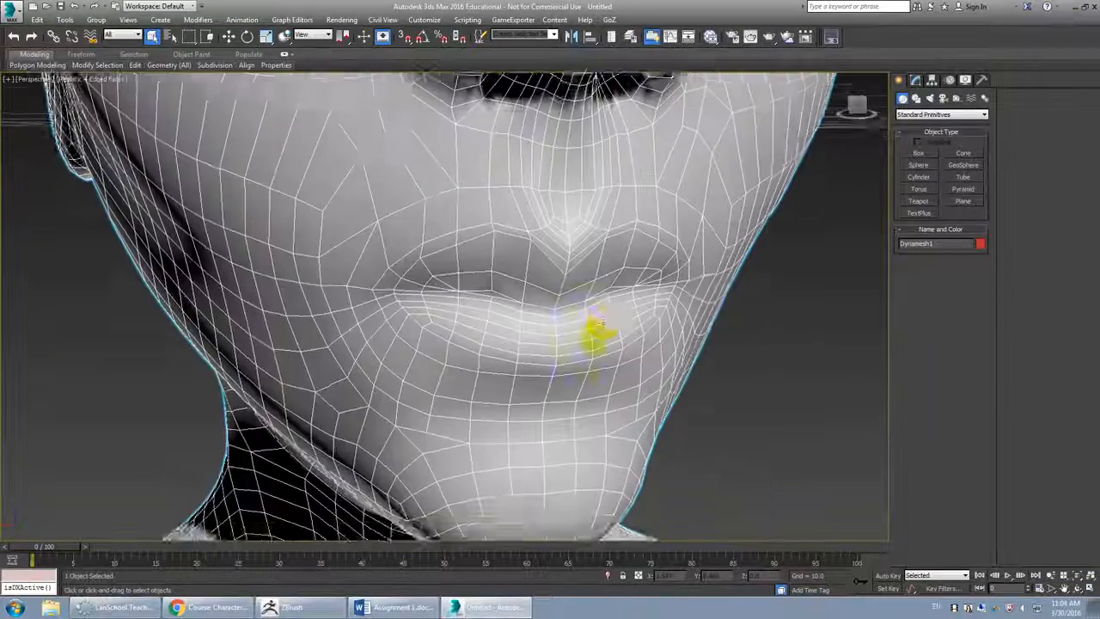
- Enter vertex editing on the head mesh and set the selection to ignore backfacing
{"action": "scroll", "coordinate": [608, 343], "scroll_direction": "down", "scroll_amount": 5}
{"action": "left_click", "coordinate": [915, 80]}
{"action": "left_click", "coordinate": [926, 241]}
{"action": "scroll", "coordinate": [550, 294], "scroll_direction": "up", "scroll_amount": 4}
{"action": "middle_click_drag", "start_coordinate": [550, 294], "coordinate": [511, 305], "text": "alt"}
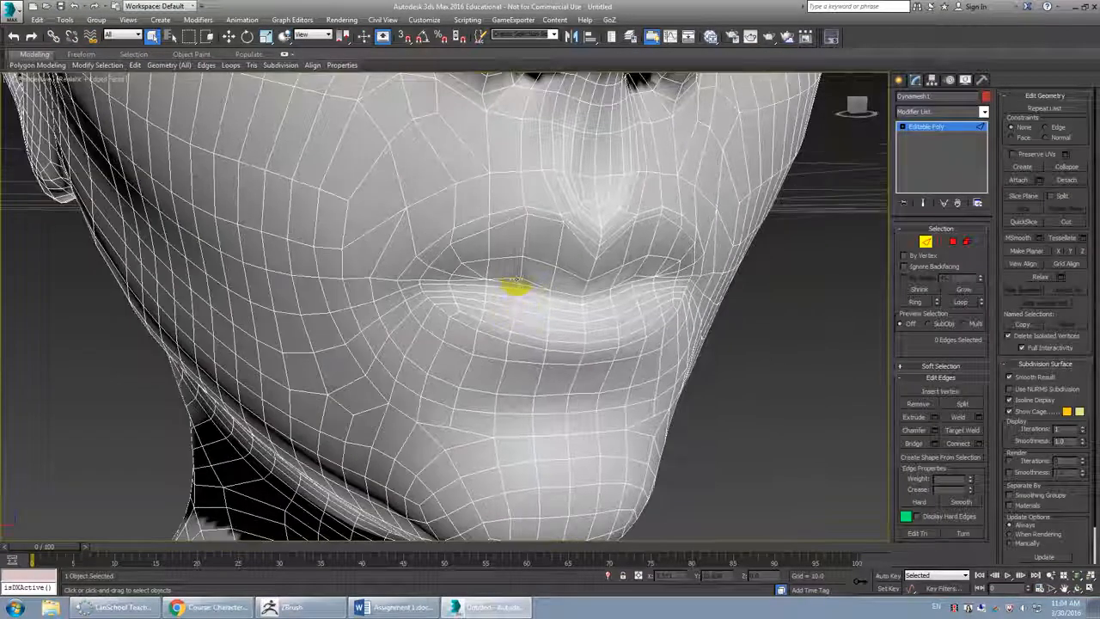
{"action": "left_click", "coordinate": [911, 240]}
{"action": "left_click", "coordinate": [515, 286]}
{"action": "middle_click_drag", "start_coordinate": [520, 290], "coordinate": [587, 290], "text": "alt"}
{"action": "key", "text": "alt+x"}
{"action": "left_click", "coordinate": [921, 267]}
{"action": "key", "text": "alt+x"}
- Examine the mesh topology around the mouth by selecting vertices along the upper lip line
{"action": "left_click", "coordinate": [571, 284]}
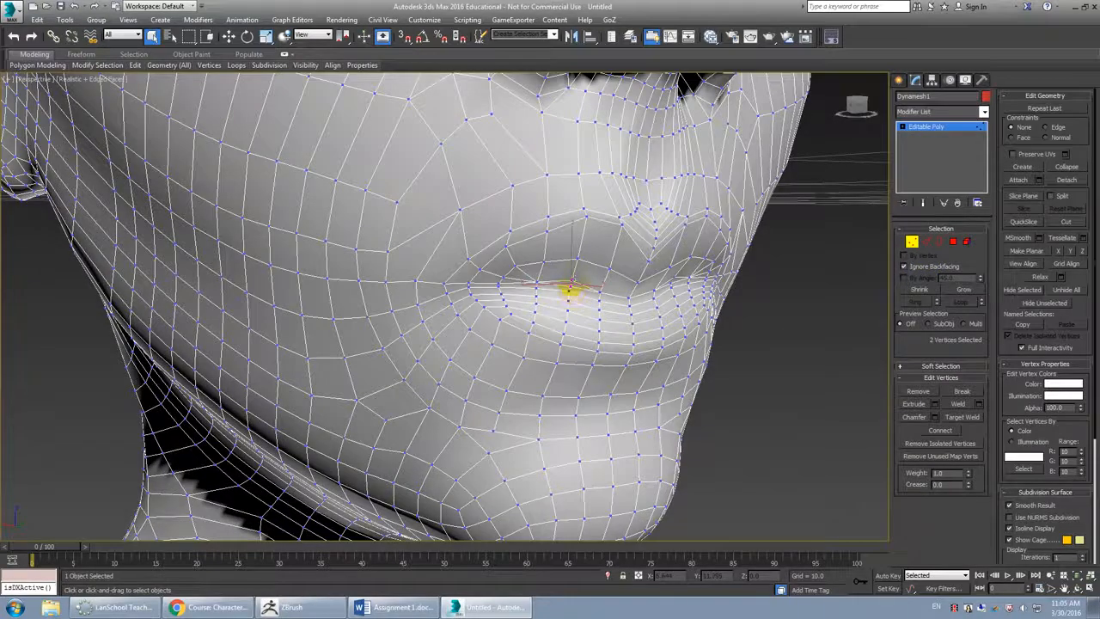
{"action": "left_click", "coordinate": [568, 282]}
{"action": "middle_click_drag", "start_coordinate": [569, 283], "coordinate": [600, 289], "text": "alt"}
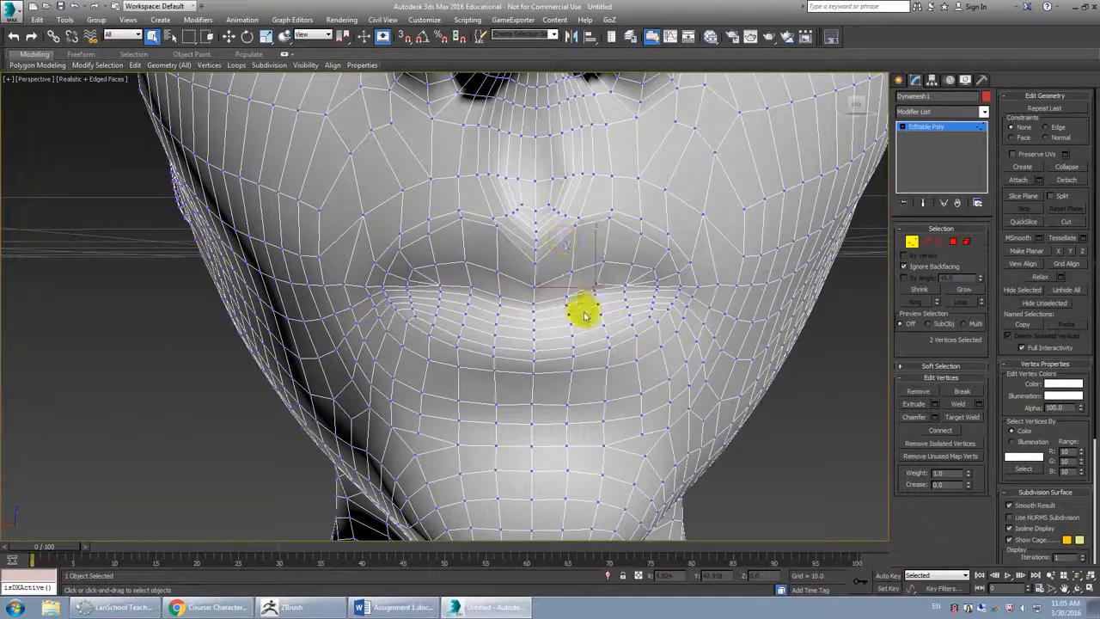
{"action": "scroll", "coordinate": [602, 258], "scroll_direction": "up", "scroll_amount": 5}
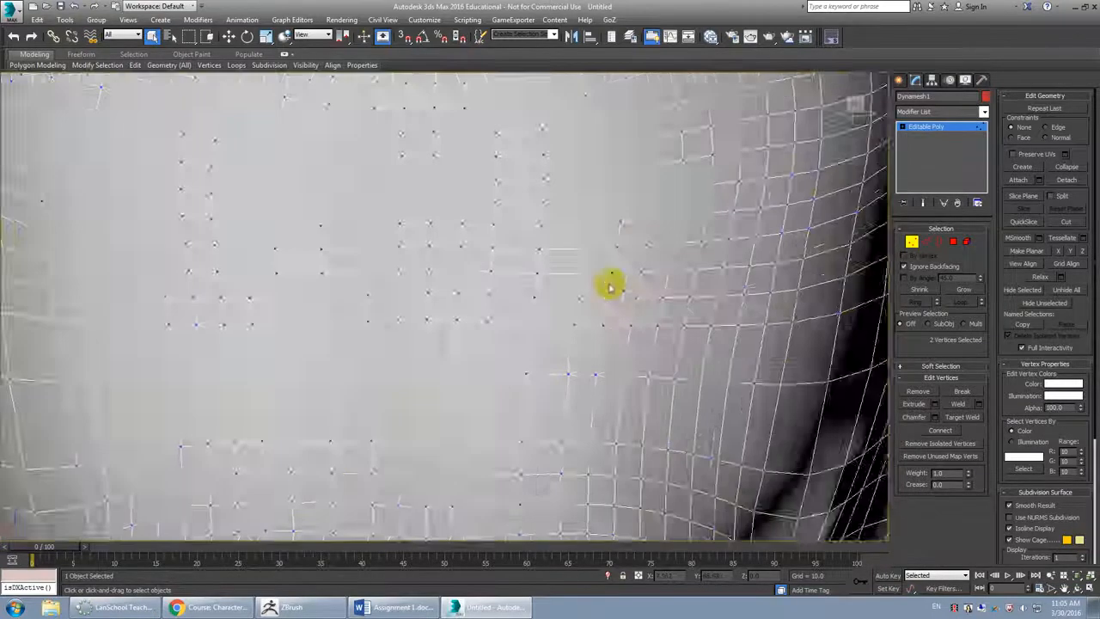
{"action": "scroll", "coordinate": [584, 292], "scroll_direction": "down", "scroll_amount": 5}
{"action": "scroll", "coordinate": [569, 287], "scroll_direction": "up", "scroll_amount": 5}
{"action": "scroll", "coordinate": [575, 292], "scroll_direction": "down", "scroll_amount": 5}
{"action": "scroll", "coordinate": [564, 290], "scroll_direction": "up", "scroll_amount": 2}
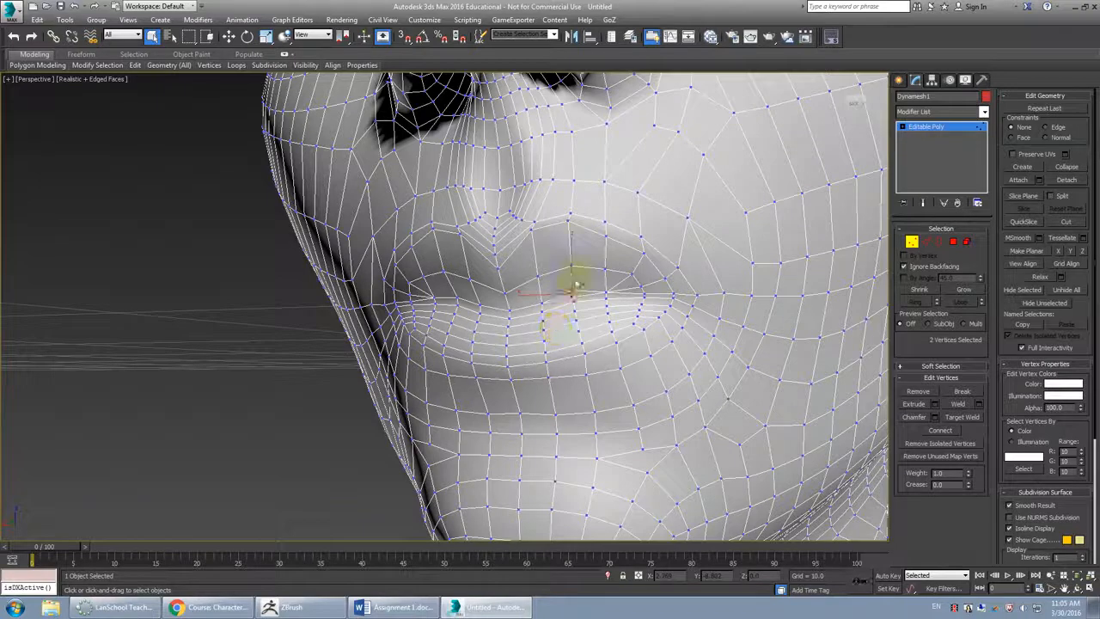
{"action": "left_click", "coordinate": [574, 295]}
{"action": "middle_click_drag", "start_coordinate": [592, 295], "coordinate": [619, 301], "text": "alt"}
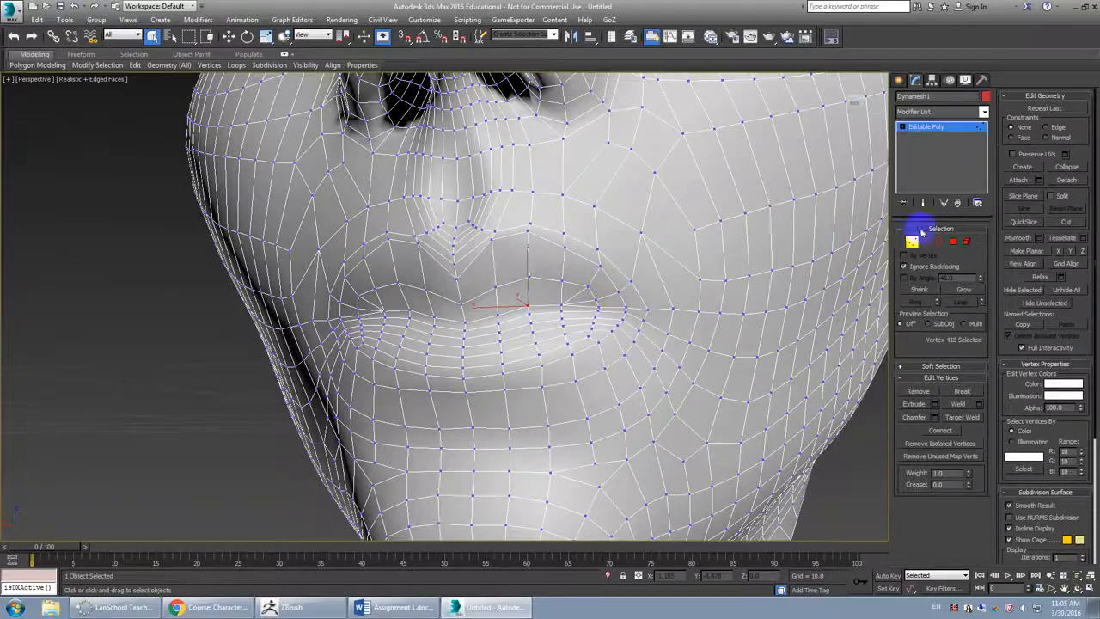
- Select the edges along the line between the lips, extending the selection to both mouth corners
{"action": "key", "text": "2"}
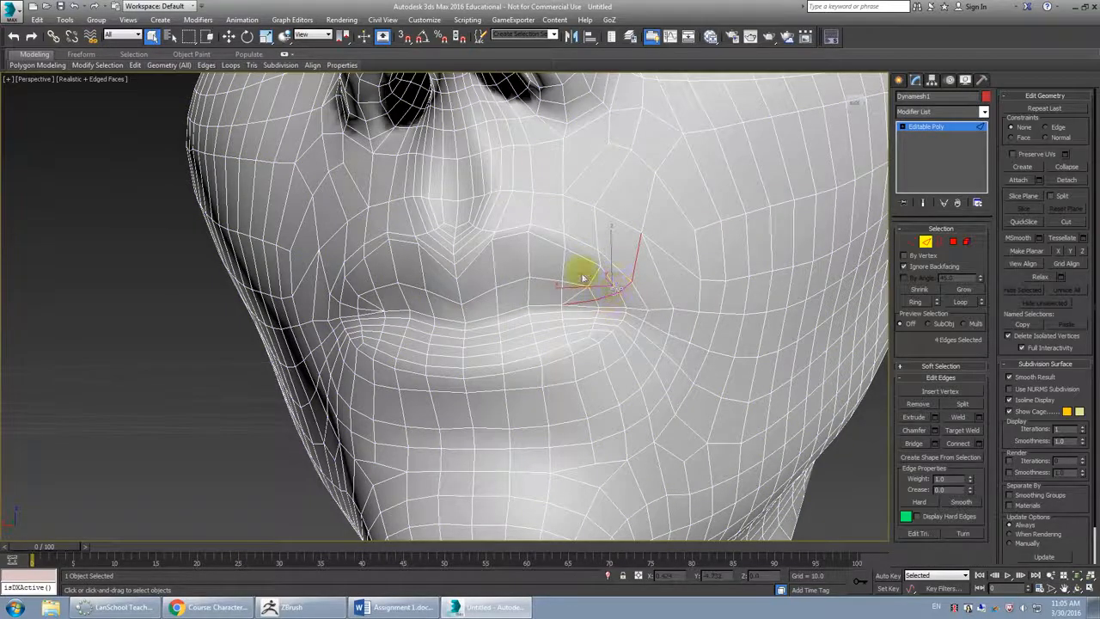
{"action": "scroll", "coordinate": [590, 280], "scroll_direction": "down", "scroll_amount": 3}
{"action": "middle_click_drag", "start_coordinate": [552, 257], "coordinate": [449, 310], "text": "alt"}
{"action": "scroll", "coordinate": [545, 320], "scroll_direction": "up", "scroll_amount": 3}
{"action": "double_click", "coordinate": [523, 307]}
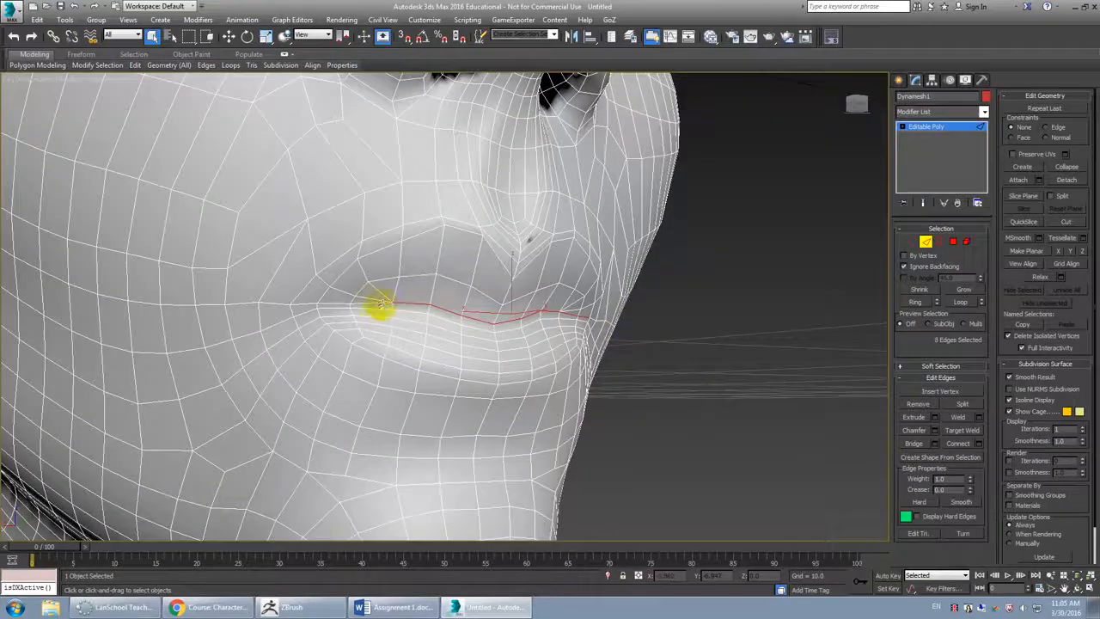
{"action": "left_click", "coordinate": [342, 307], "text": "ctrl"}
{"action": "middle_click_drag", "start_coordinate": [351, 308], "coordinate": [322, 316], "text": "alt"}
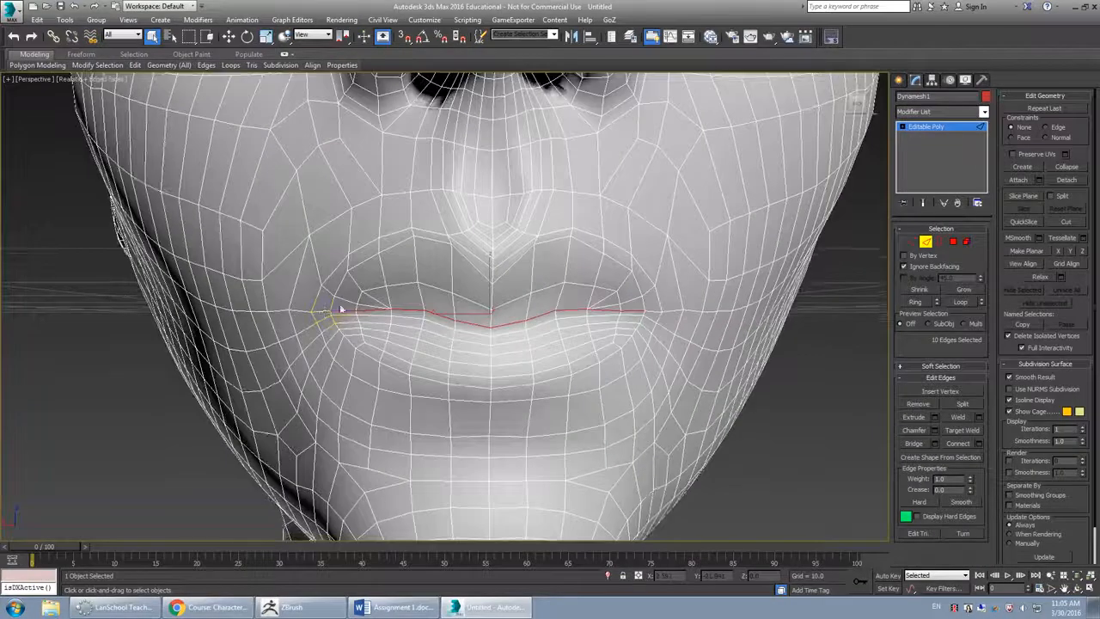
{"action": "left_click", "coordinate": [651, 311], "text": "ctrl"}
{"action": "mouse_move", "coordinate": [651, 311]}
{"action": "middle_mouse_down", "text": "alt"}
{"action": "mouse_move", "coordinate": [592, 319]}
{"action": "mouse_move", "coordinate": [633, 312]}
{"action": "middle_mouse_up", "text": "alt"}
- Compare the Front and Back views to check which way the imported head faces
{"action": "scroll", "coordinate": [592, 319], "scroll_direction": "down", "scroll_amount": 5}
{"action": "key", "text": "f"}
{"action": "key", "text": "z"}
{"action": "scroll", "coordinate": [579, 319], "scroll_direction": "down", "scroll_amount": 10}
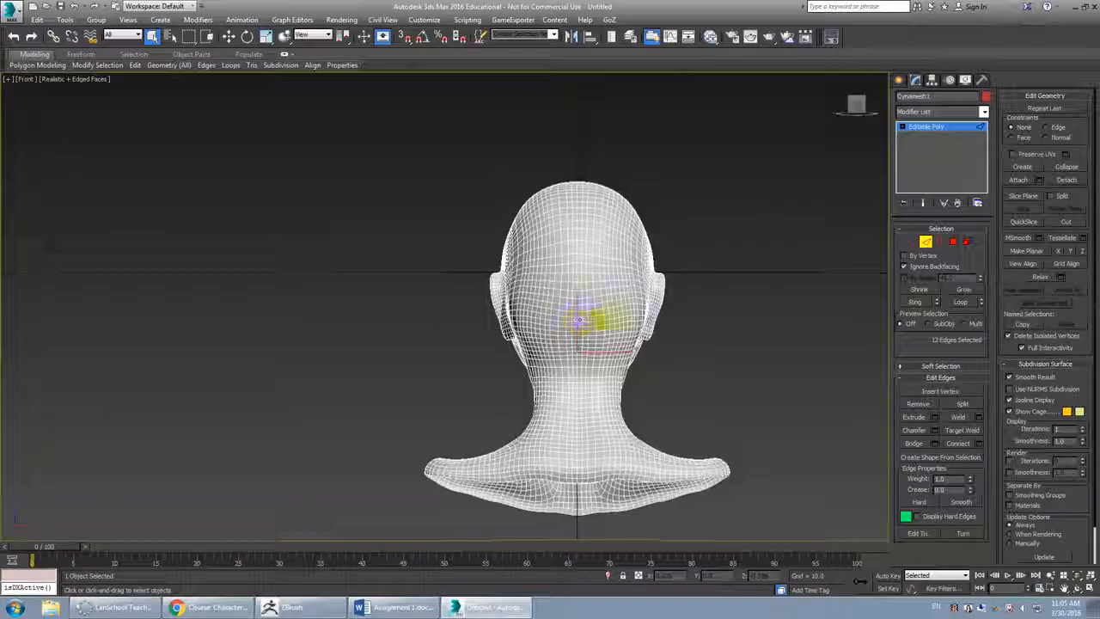
{"action": "scroll", "coordinate": [580, 319], "scroll_direction": "up", "scroll_amount": 3}
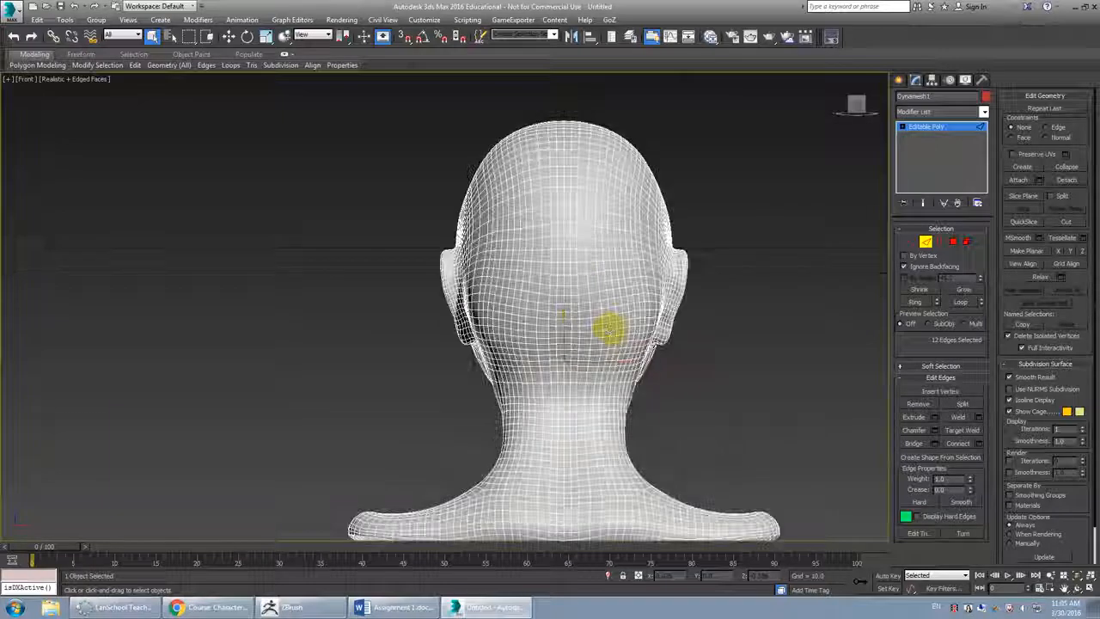
{"action": "left_click", "coordinate": [26, 78]}
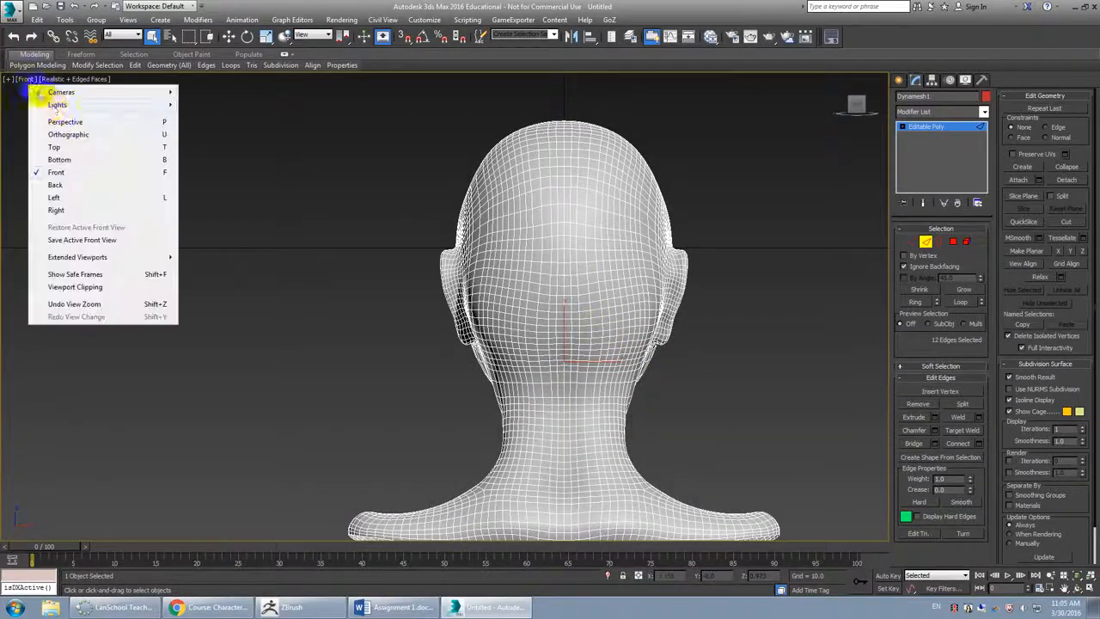
{"action": "left_click", "coordinate": [55, 185]}
{"action": "scroll", "coordinate": [429, 273], "scroll_direction": "up", "scroll_amount": 4}
{"action": "scroll", "coordinate": [444, 300], "scroll_direction": "up", "scroll_amount": 2}
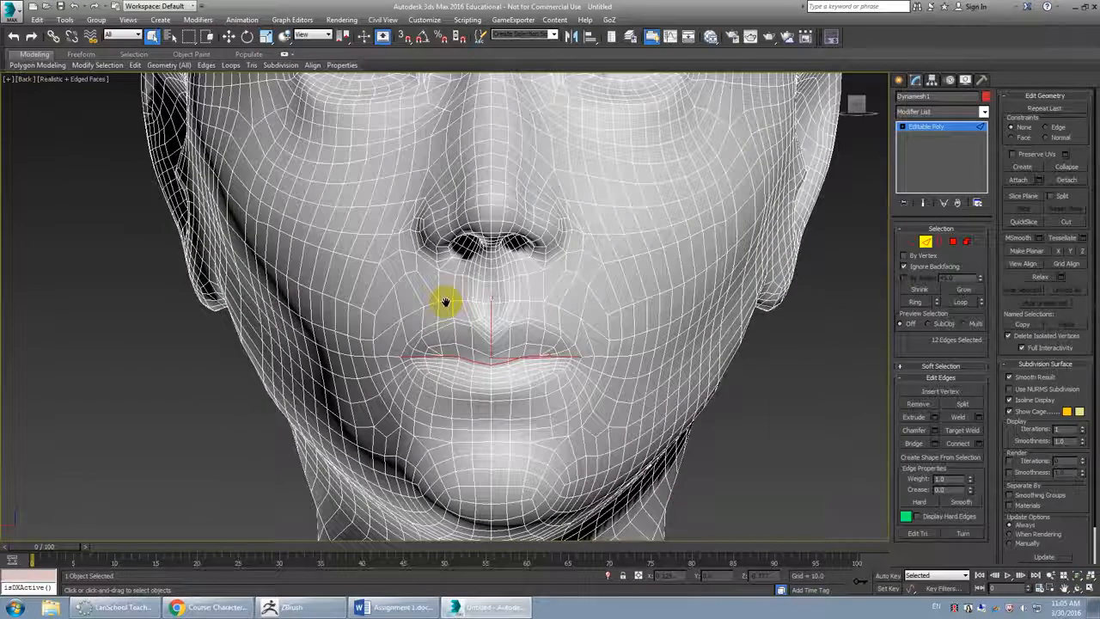
{"action": "scroll", "coordinate": [452, 294], "scroll_direction": "down", "scroll_amount": 6}
{"action": "middle_click_drag", "start_coordinate": [470, 319], "coordinate": [489, 323]}
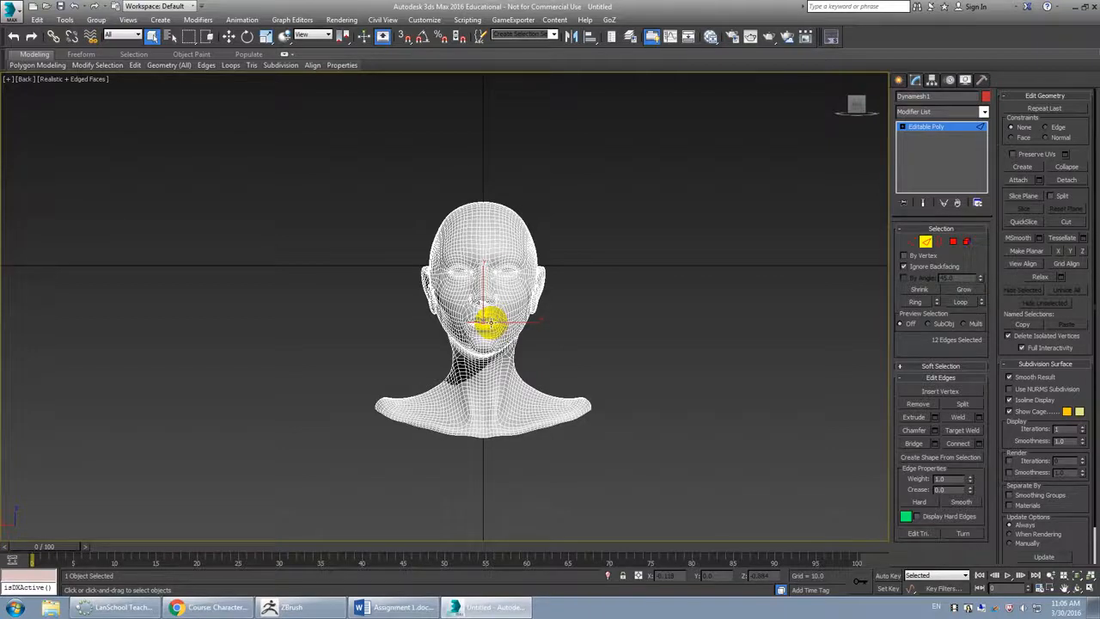
{"action": "key", "text": "f"}
{"action": "middle_click_drag", "start_coordinate": [553, 318], "coordinate": [507, 315]}
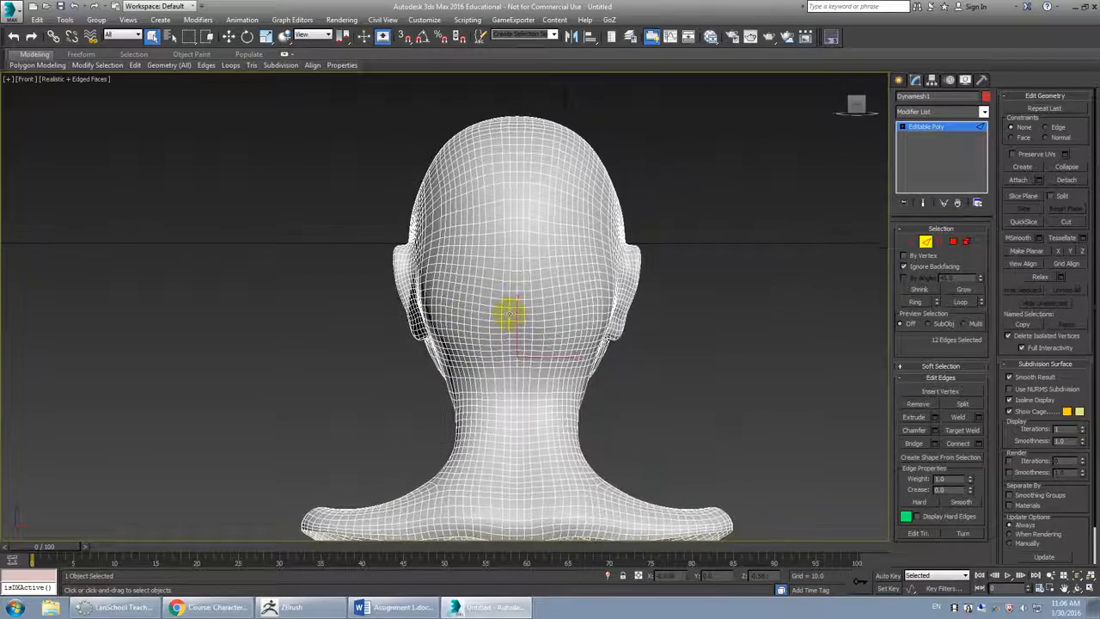
- Leave edge editing and reset the 3ds Max scene
{"action": "left_click", "coordinate": [925, 243]}
{"action": "left_click", "coordinate": [12, 13]}
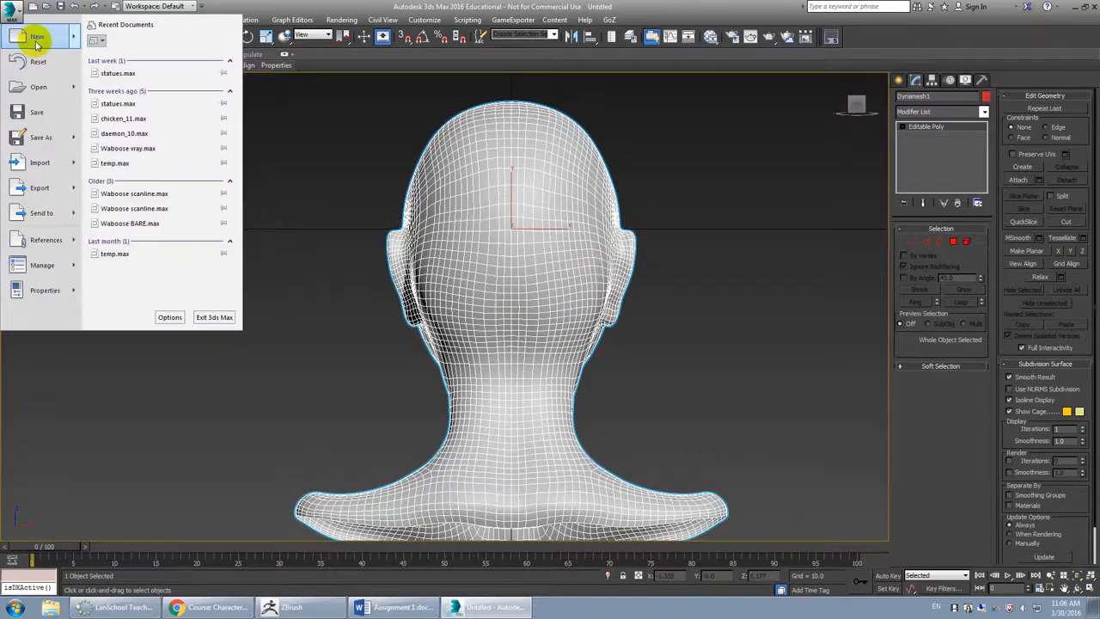
{"action": "left_click", "coordinate": [42, 61]}
{"action": "left_click", "coordinate": [553, 318]}
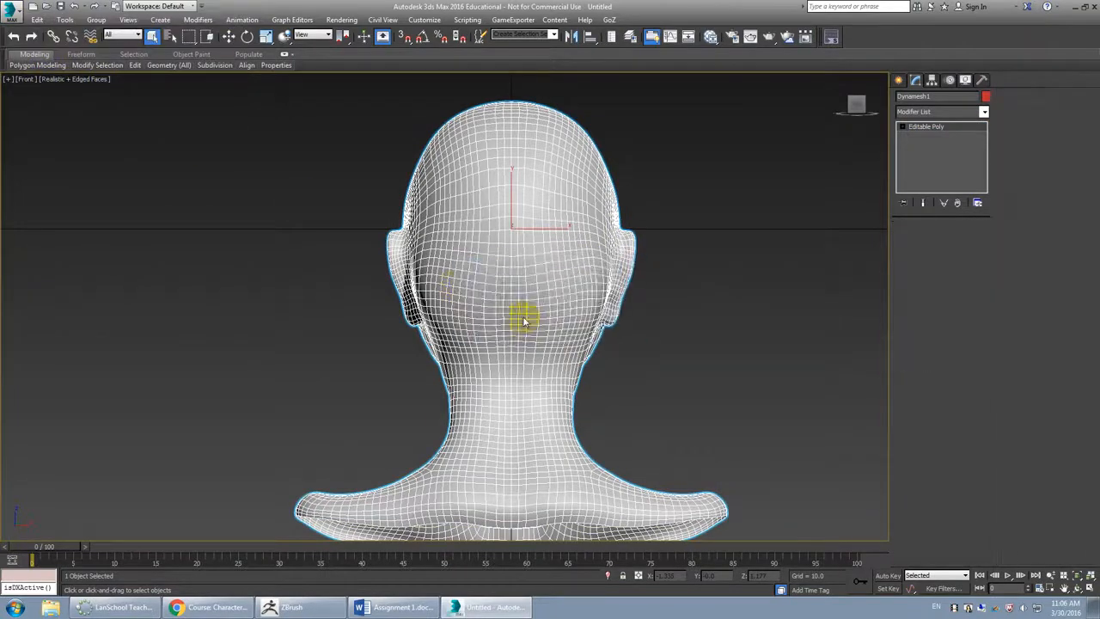
{"action": "left_click", "coordinate": [522, 317]}
- Switch to ZBrush and check the head's orientation from several sides, briefly using the floor grid as reference
{"action": "left_click", "coordinate": [288, 606]}
{"action": "left_click_drag", "start_coordinate": [685, 361], "coordinate": [720, 351]}
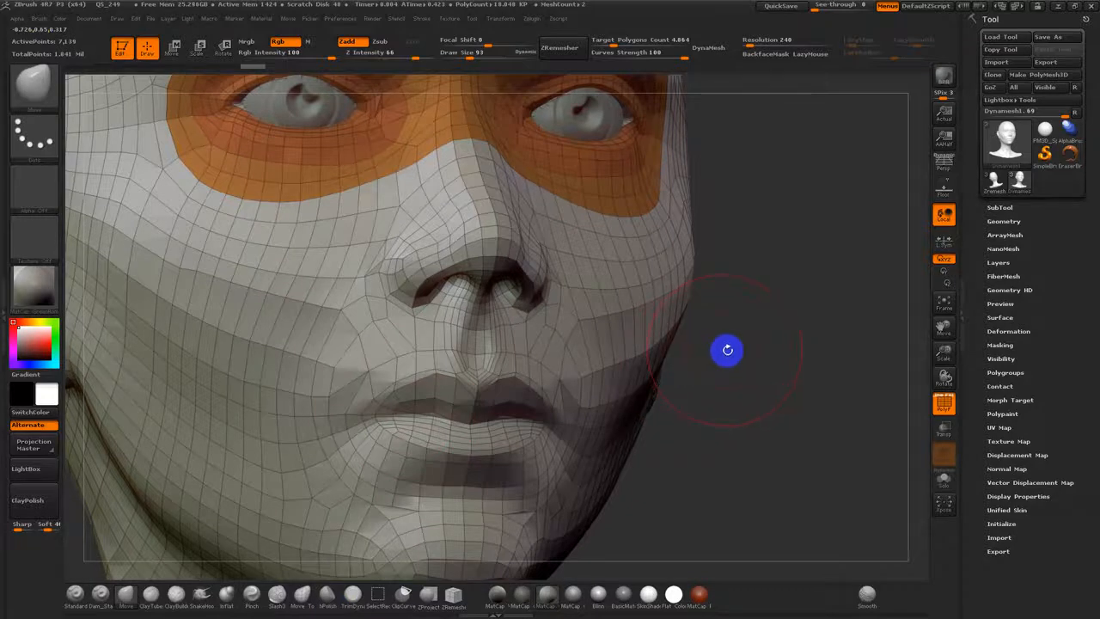
{"action": "key", "text": "f"}
{"action": "left_click_drag", "start_coordinate": [756, 361], "coordinate": [647, 372], "text": "shift"}
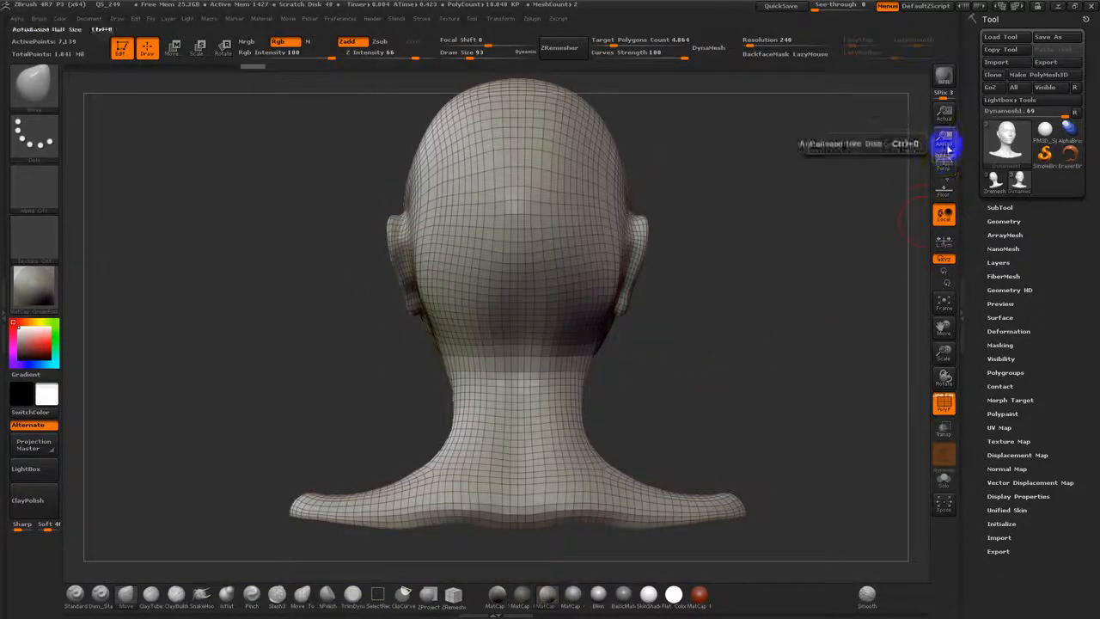
{"action": "left_click", "coordinate": [943, 189]}
{"action": "left_click_drag", "start_coordinate": [758, 297], "coordinate": [698, 352]}
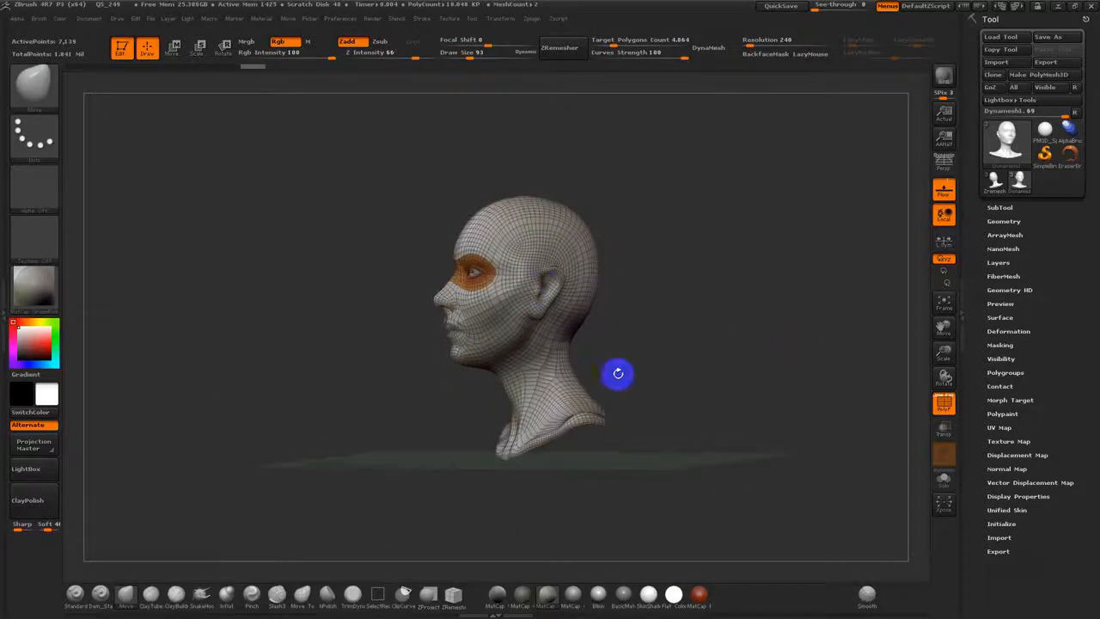
{"action": "left_click", "coordinate": [944, 187]}
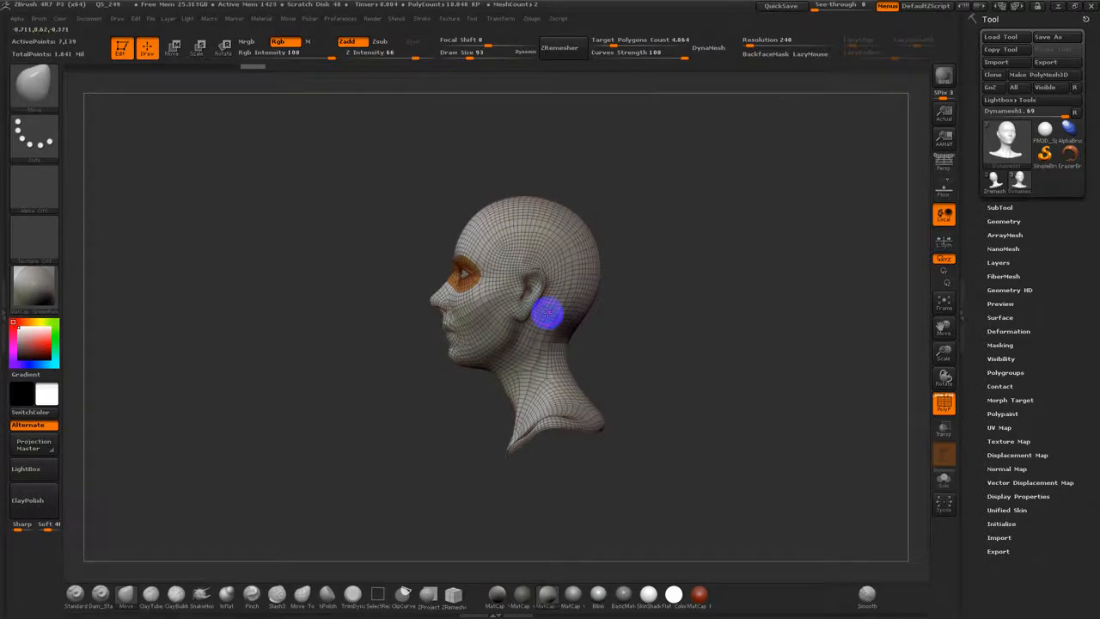
{"action": "left_click_drag", "start_coordinate": [607, 315], "coordinate": [810, 341]}
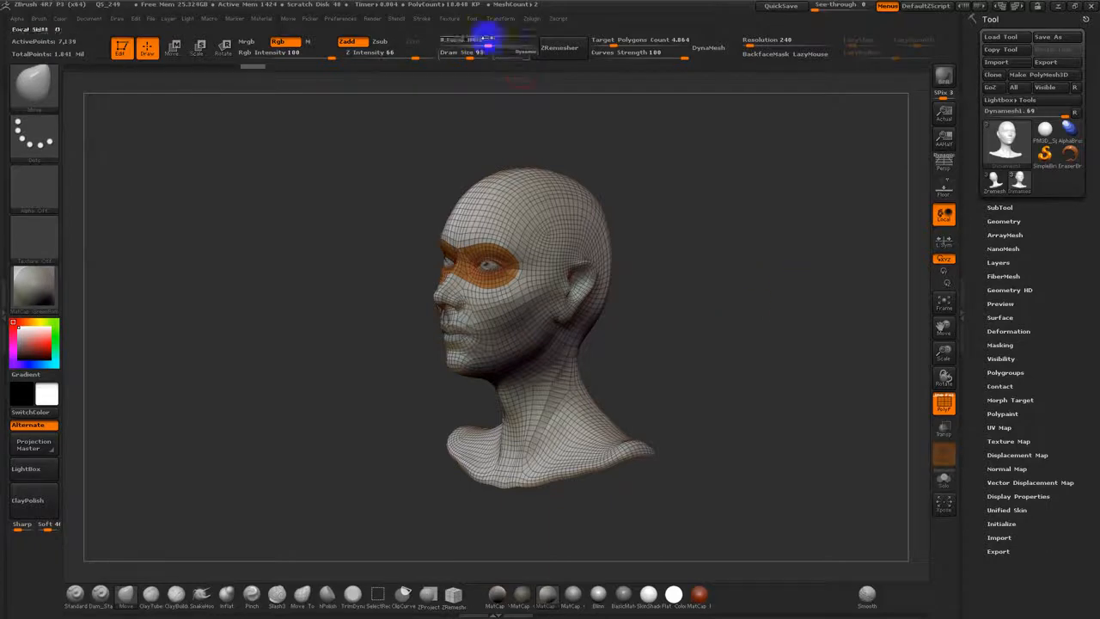
{"action": "left_click", "coordinate": [533, 20]}
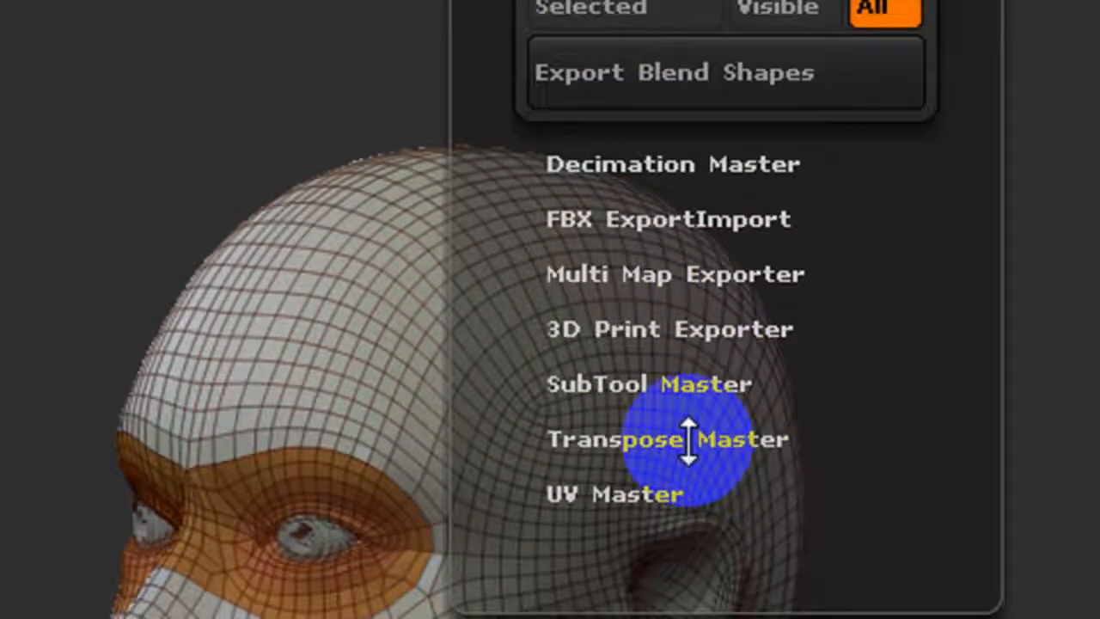
{"action": "left_click", "coordinate": [690, 568]}
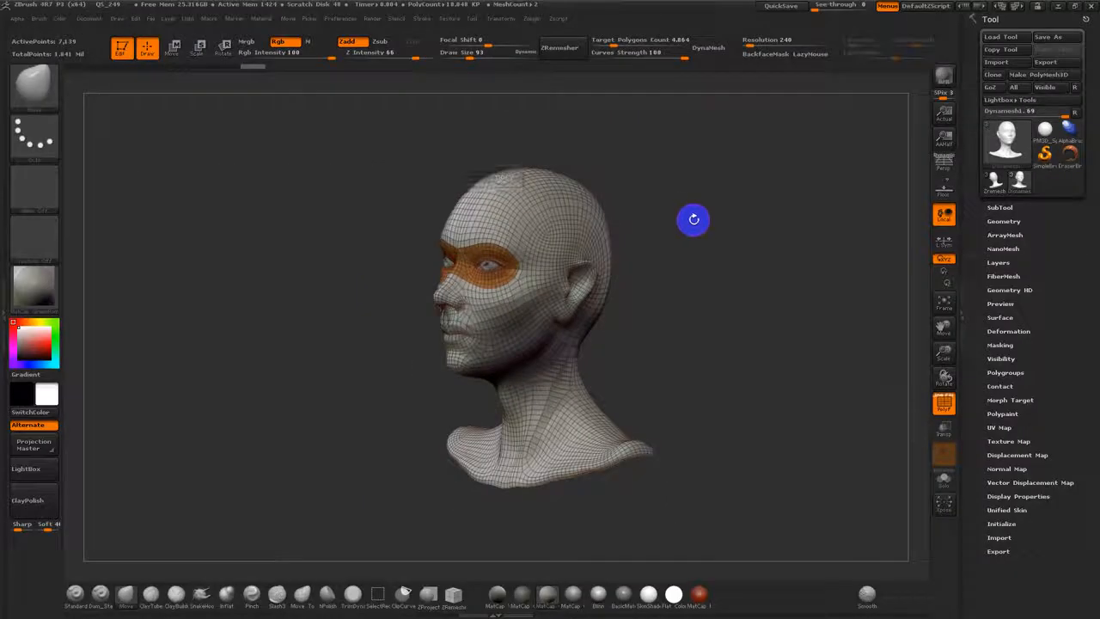
- Open the subtool list and select the eye sphere subtools PM3D_Sphere3D_1 and PM3D_Sphere3D_3 in turn
{"action": "mouse_move", "coordinate": [693, 218]}
{"action": "left_mouse_down"}
{"action": "mouse_move", "coordinate": [780, 260]}
{"action": "mouse_move", "coordinate": [747, 209]}
{"action": "mouse_move", "coordinate": [644, 346]}
{"action": "mouse_move", "coordinate": [808, 342]}
{"action": "left_mouse_up"}
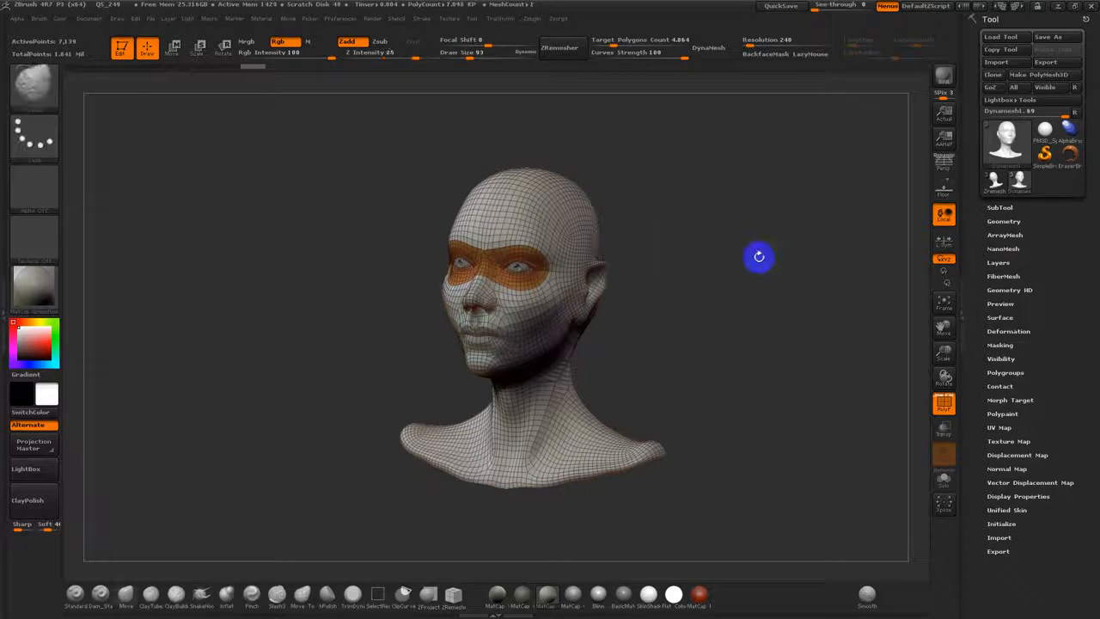
{"action": "left_click_drag", "start_coordinate": [757, 248], "coordinate": [773, 258], "text": "shift"}
{"action": "left_click", "coordinate": [996, 208]}
{"action": "left_click", "coordinate": [1001, 247]}
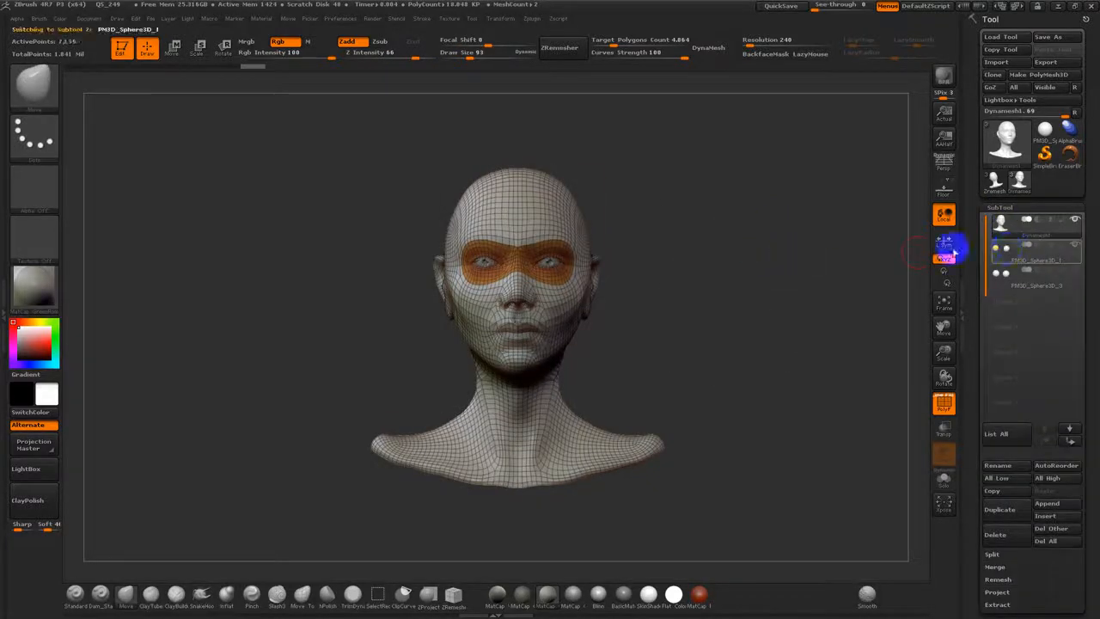
{"action": "left_click_drag", "start_coordinate": [674, 360], "coordinate": [802, 392], "text": "ctrl"}
{"action": "left_click_drag", "start_coordinate": [776, 307], "coordinate": [810, 360], "text": "alt"}
{"action": "left_click_drag", "start_coordinate": [834, 319], "coordinate": [957, 300], "text": "alt"}
{"action": "left_click", "coordinate": [1005, 273]}
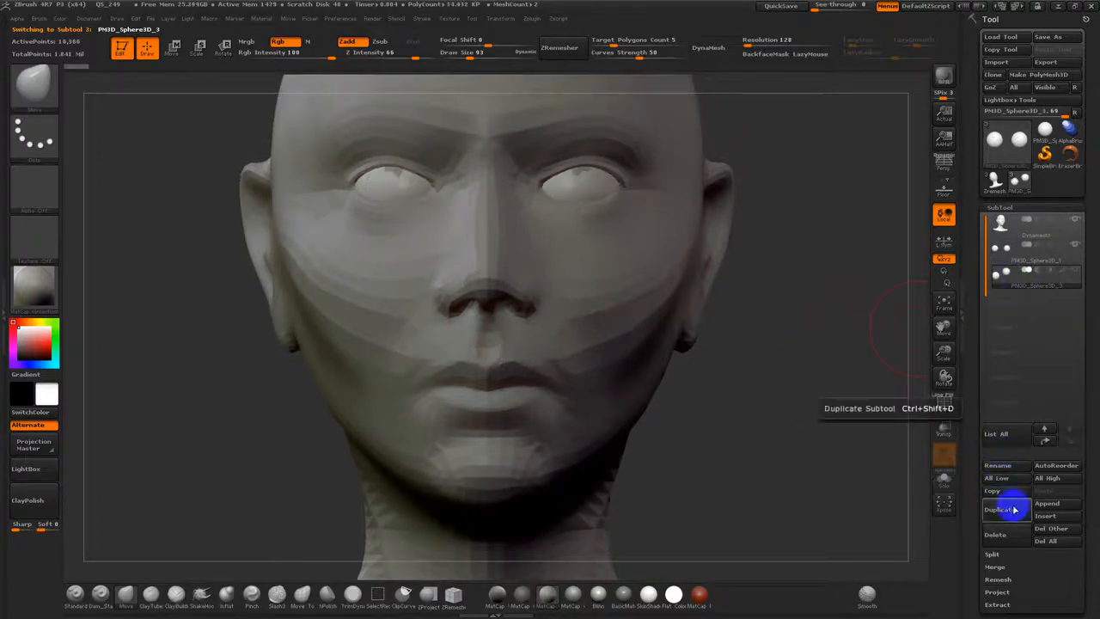
- Delete the duplicate eye subtool PM3D_Sphere3D_3 and reframe the remaining model
{"action": "left_click", "coordinate": [1014, 531]}
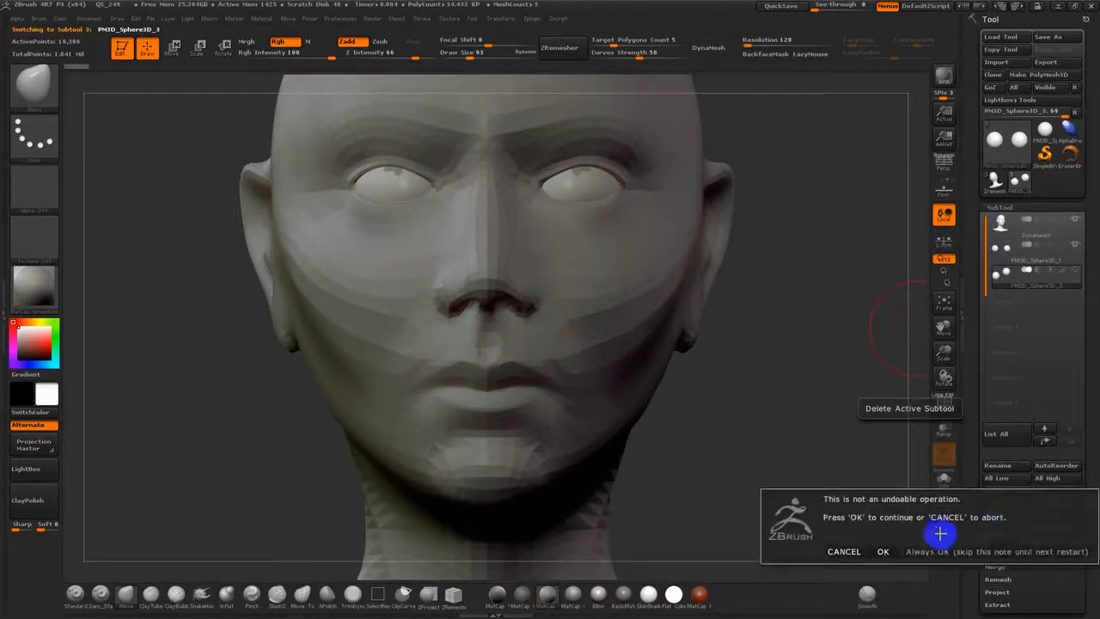
{"action": "left_click", "coordinate": [884, 551]}
{"action": "key", "text": "f"}
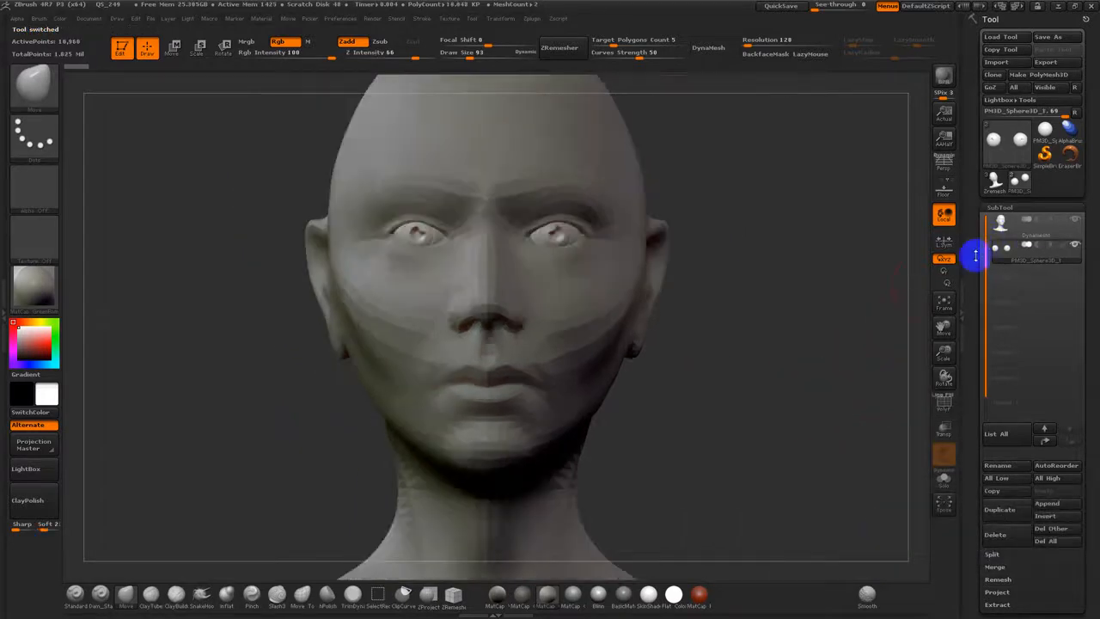
{"action": "left_click_drag", "start_coordinate": [734, 306], "coordinate": [805, 487], "text": "ctrl"}
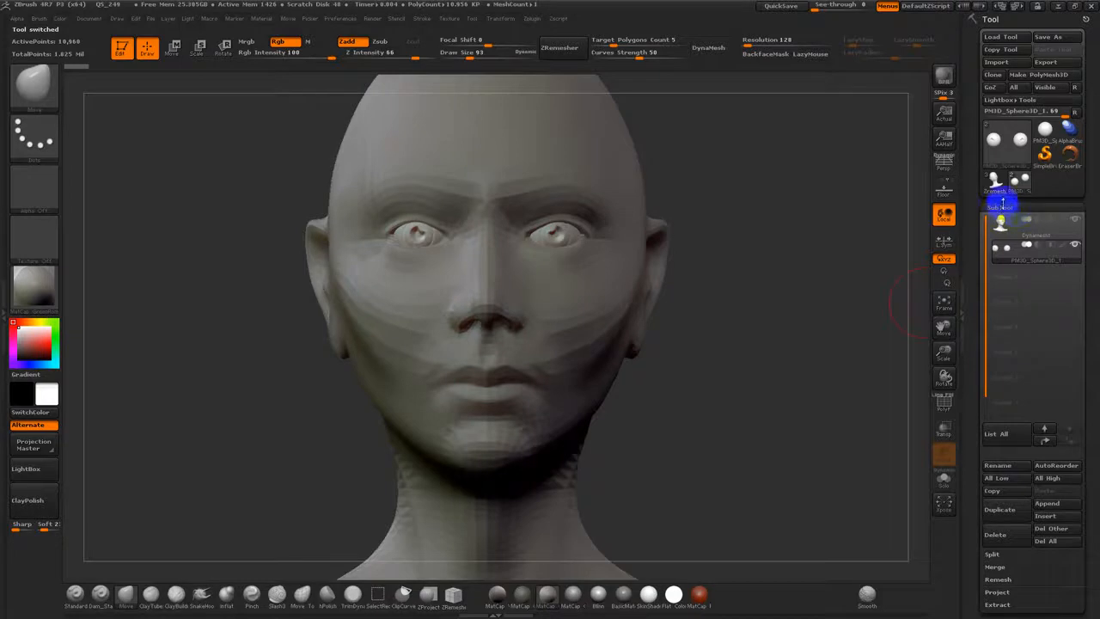
- Optimize the points order of the PM3D_Sphere3D_1 eye subtool in its topology settings
{"action": "left_click", "coordinate": [1001, 207]}
{"action": "left_click", "coordinate": [1004, 221]}
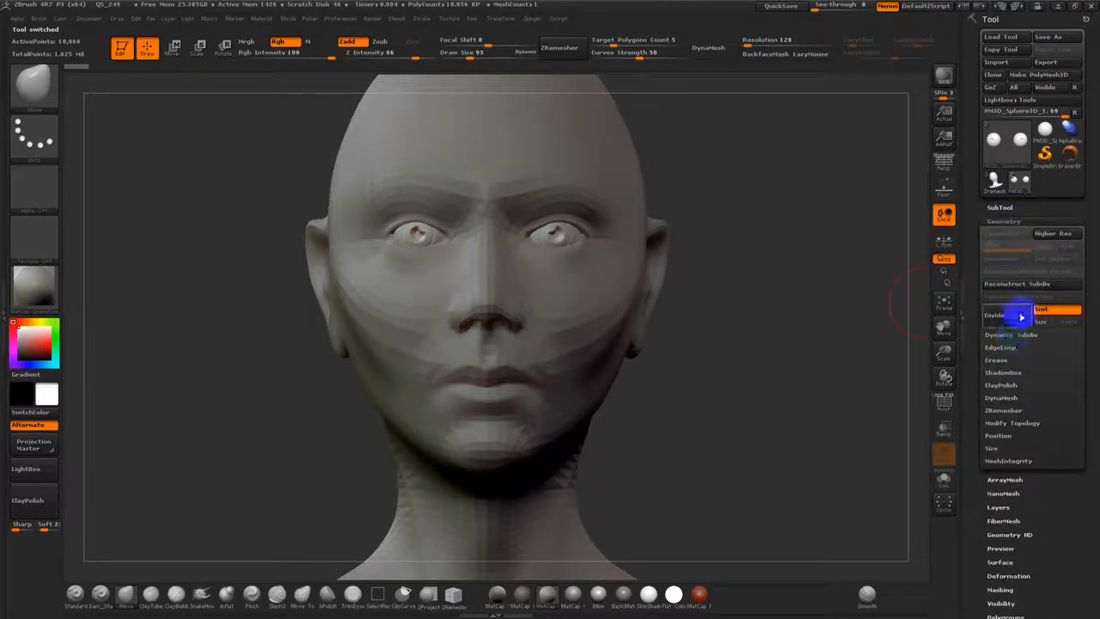
{"action": "left_click", "coordinate": [1004, 422]}
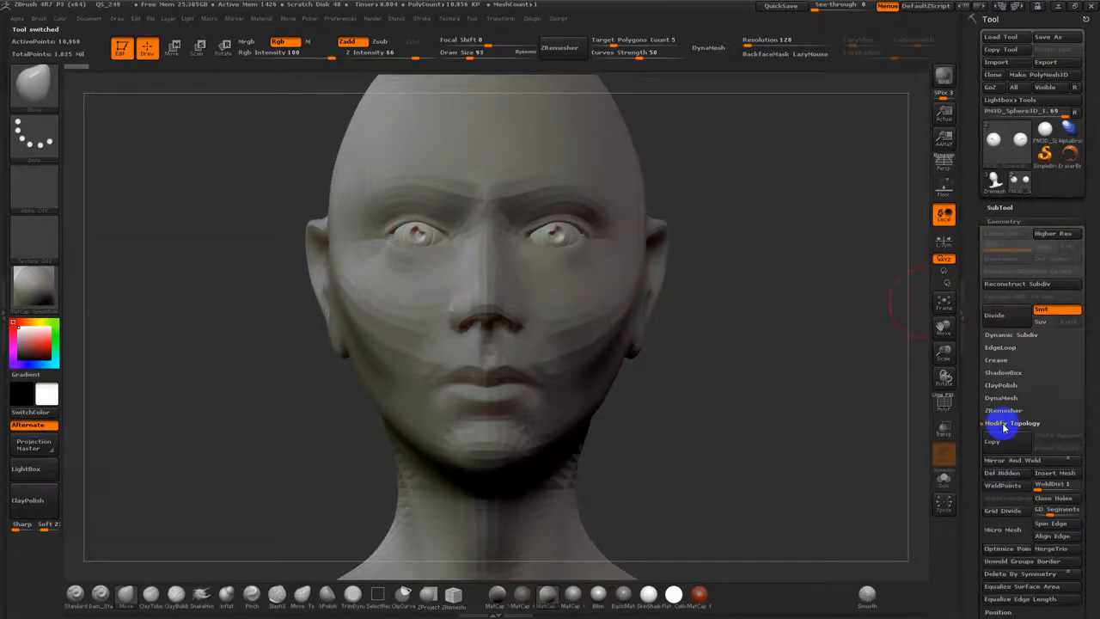
{"action": "left_click_drag", "start_coordinate": [1086, 427], "coordinate": [1088, 361]}
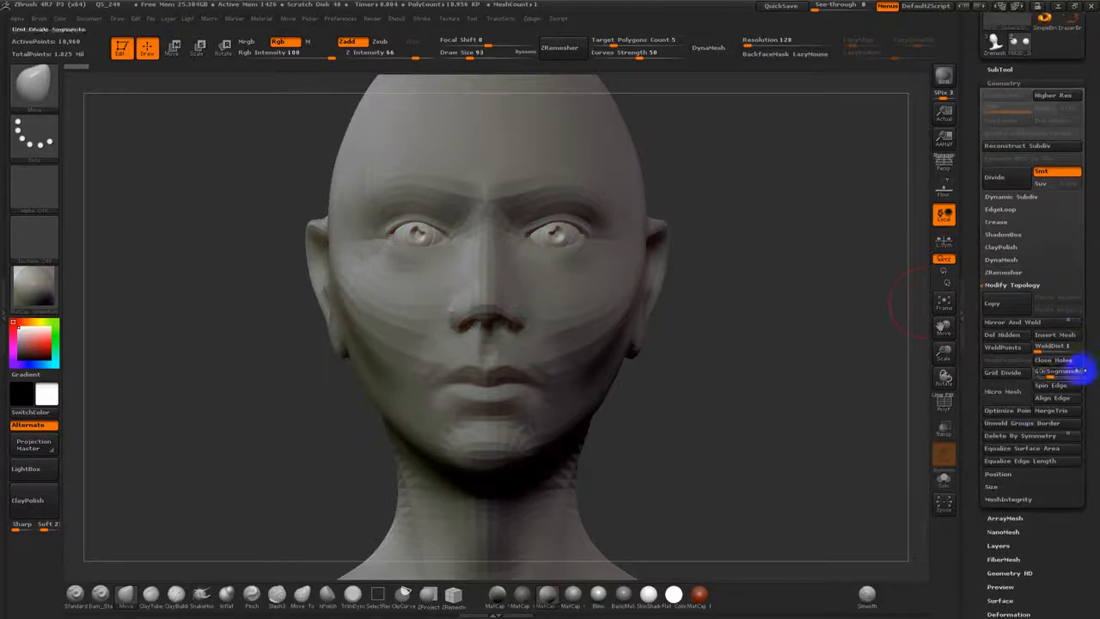
{"action": "left_click", "coordinate": [1019, 413]}
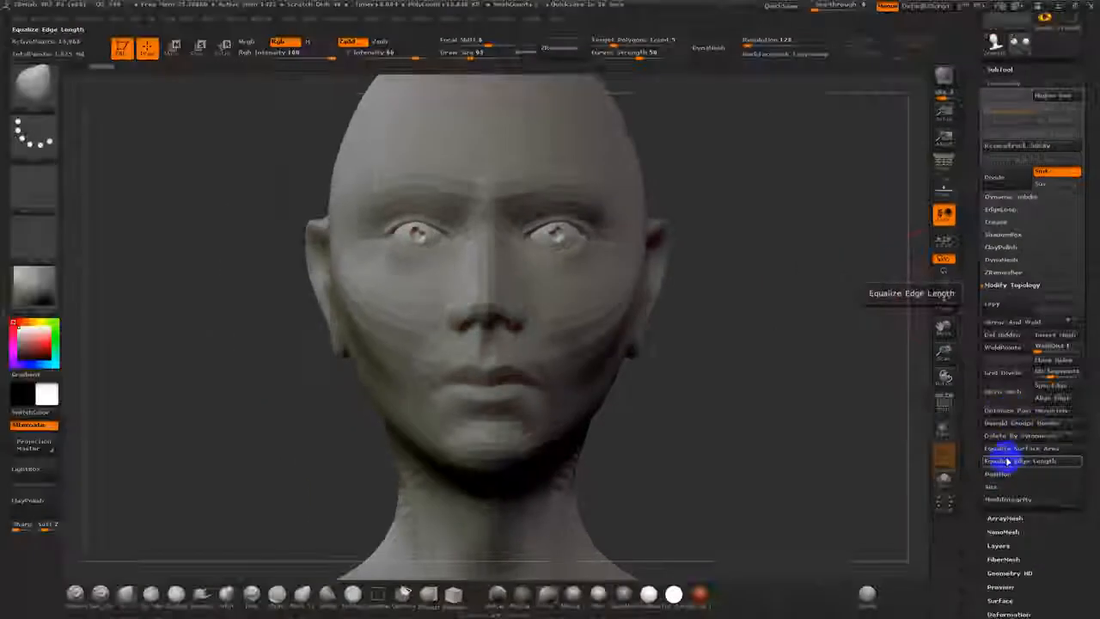
- Check the mesh integrity of the eye subtool and run Fix Mesh on it
{"action": "left_click", "coordinate": [1010, 499]}
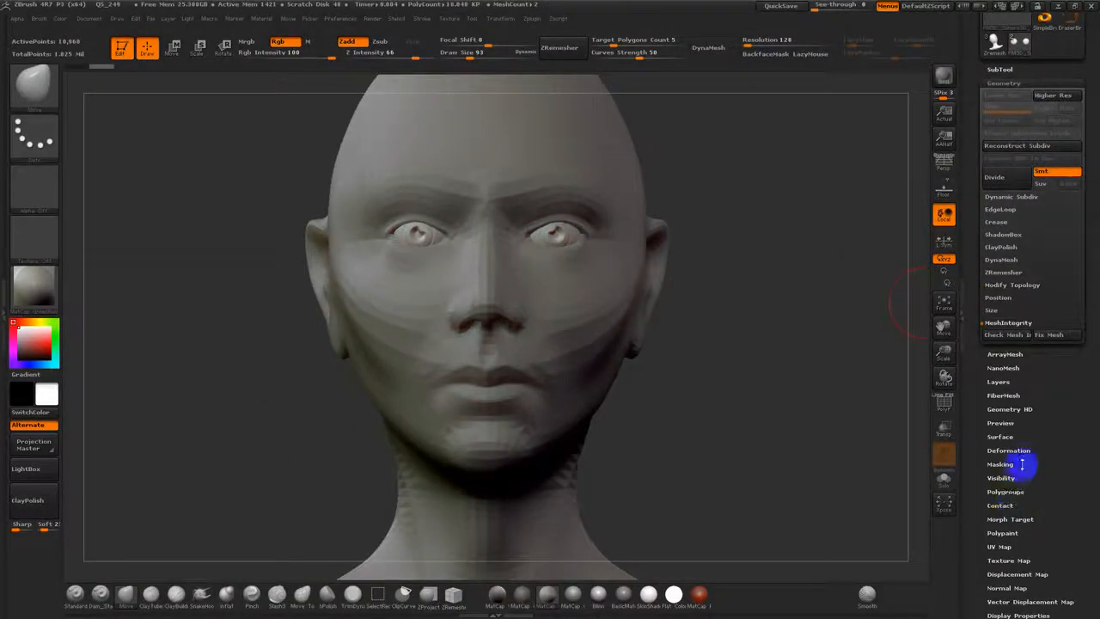
{"action": "left_click", "coordinate": [1013, 333]}
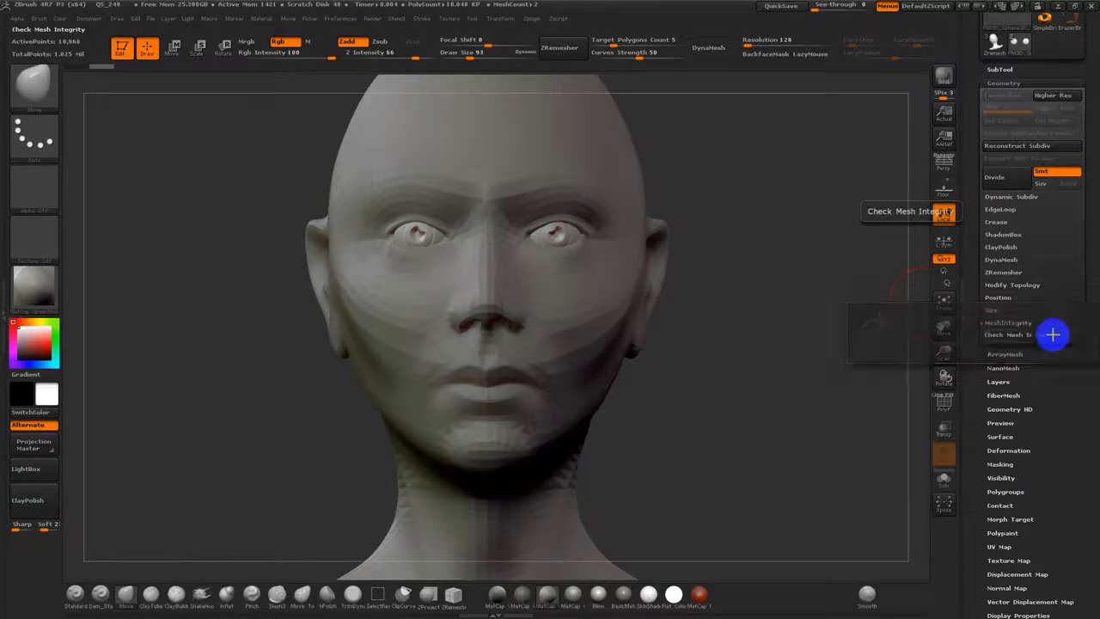
{"action": "left_click", "coordinate": [1057, 334]}
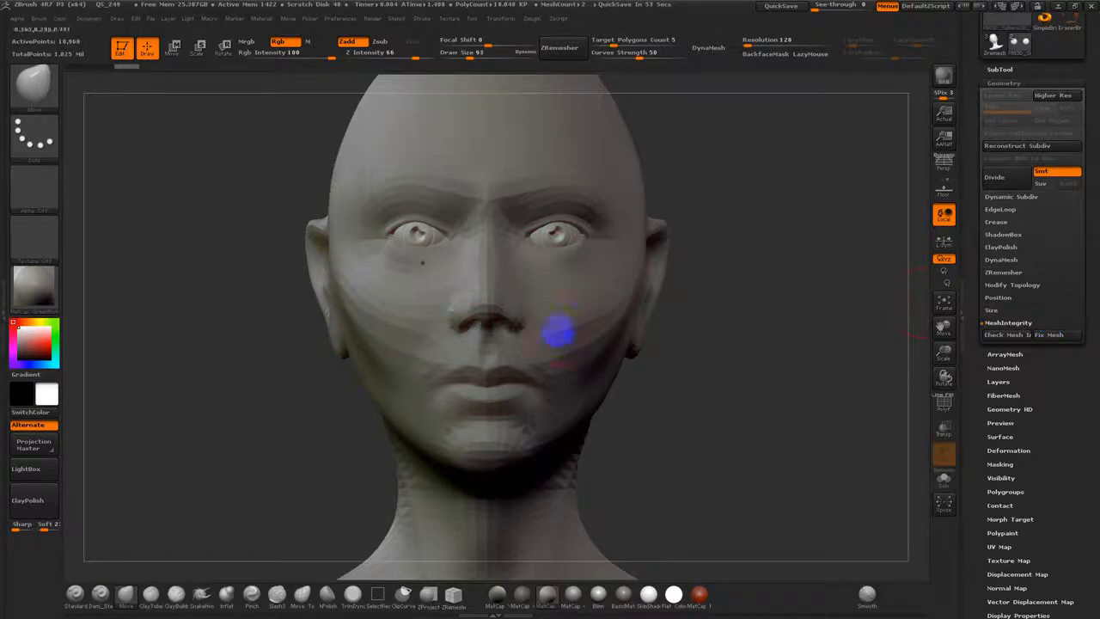
- Select the head subtool and optimize its points order, freezing its subdivision levels so the operation can be applied
{"action": "left_click", "coordinate": [571, 328], "text": "alt"}
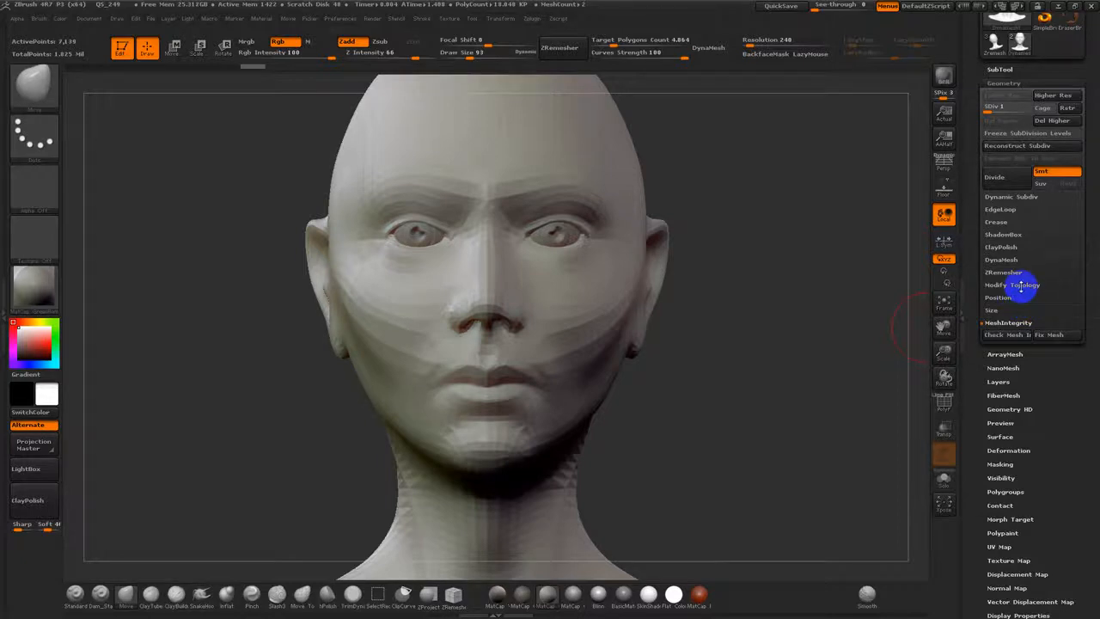
{"action": "left_click", "coordinate": [1023, 286]}
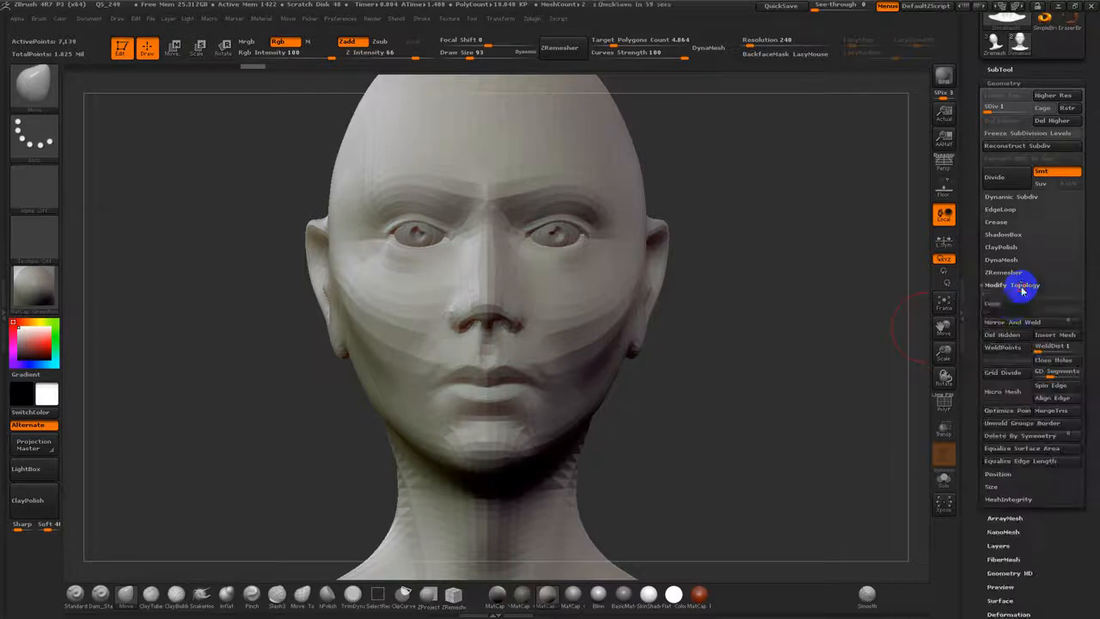
{"action": "left_click", "coordinate": [1012, 412]}
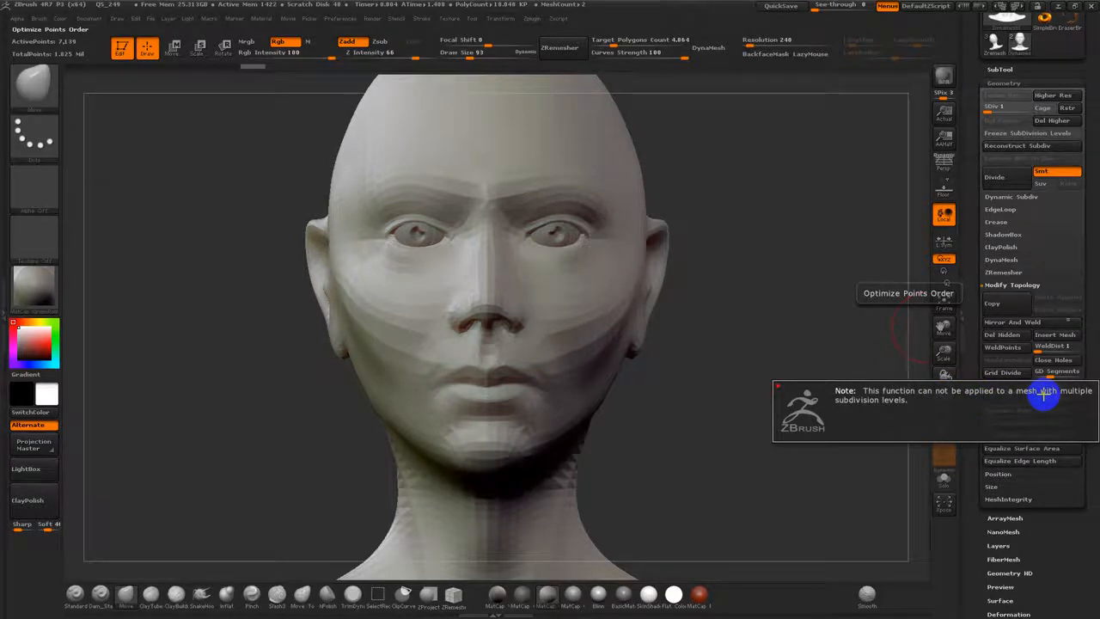
{"action": "left_click", "coordinate": [979, 127]}
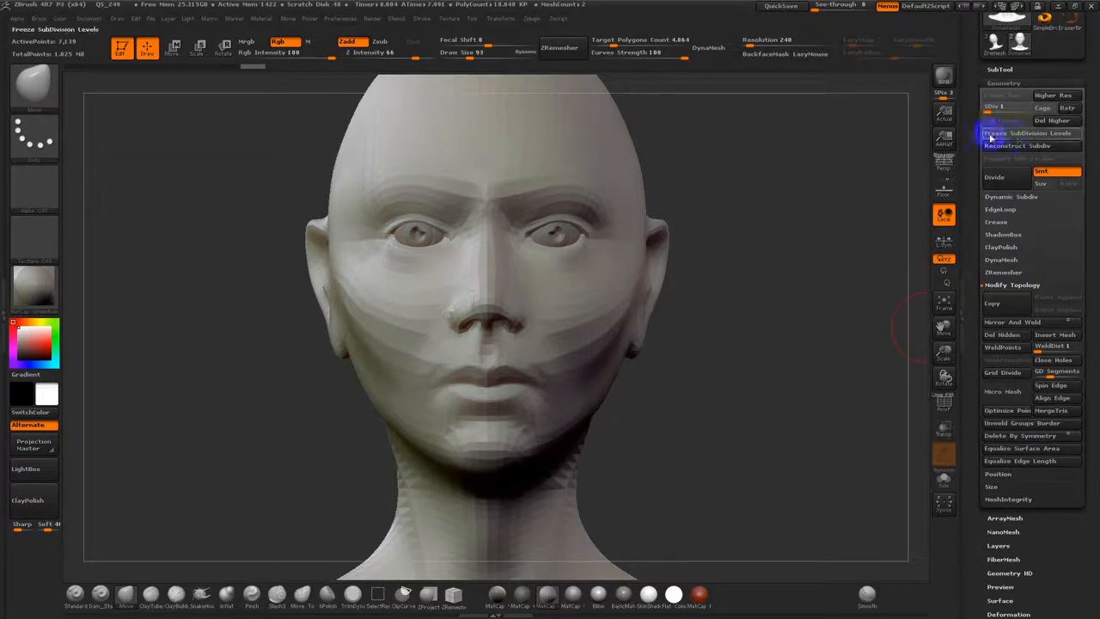
{"action": "left_click", "coordinate": [1035, 133]}
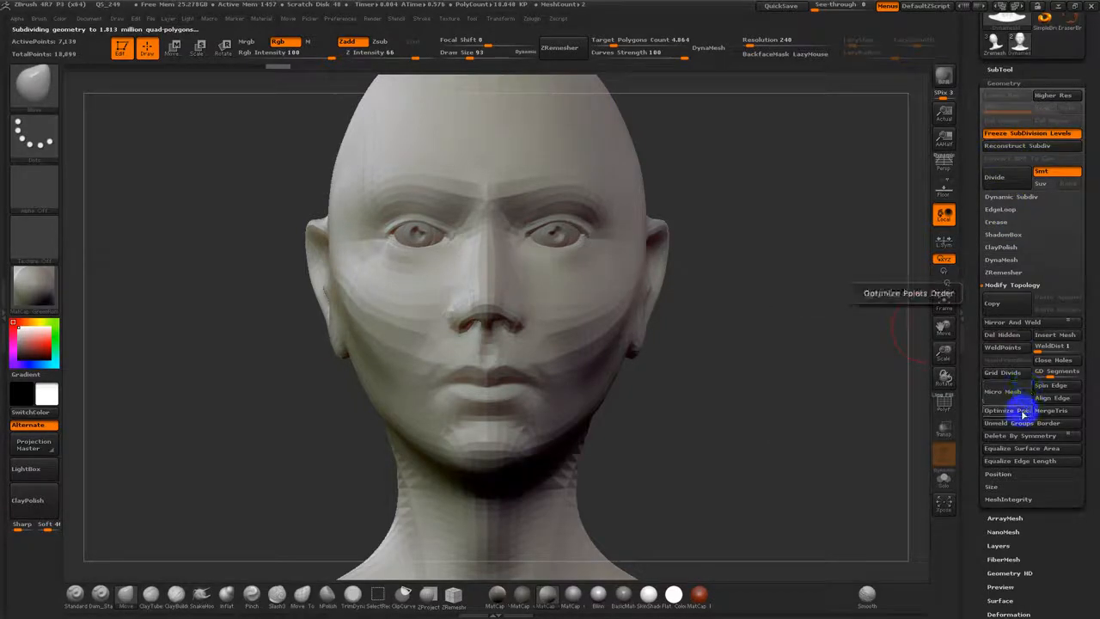
{"action": "left_click", "coordinate": [1022, 411]}
- Check and fix the head's mesh integrity, and turn off Freeze SubDivision Levels
{"action": "left_click", "coordinate": [1008, 499]}
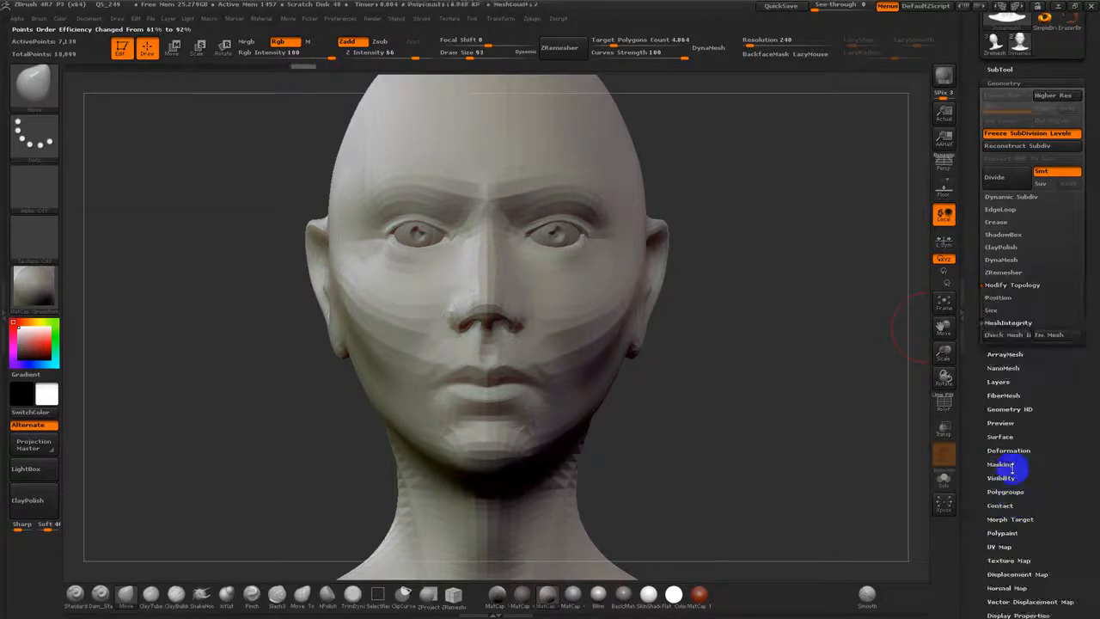
{"action": "left_click", "coordinate": [1010, 341]}
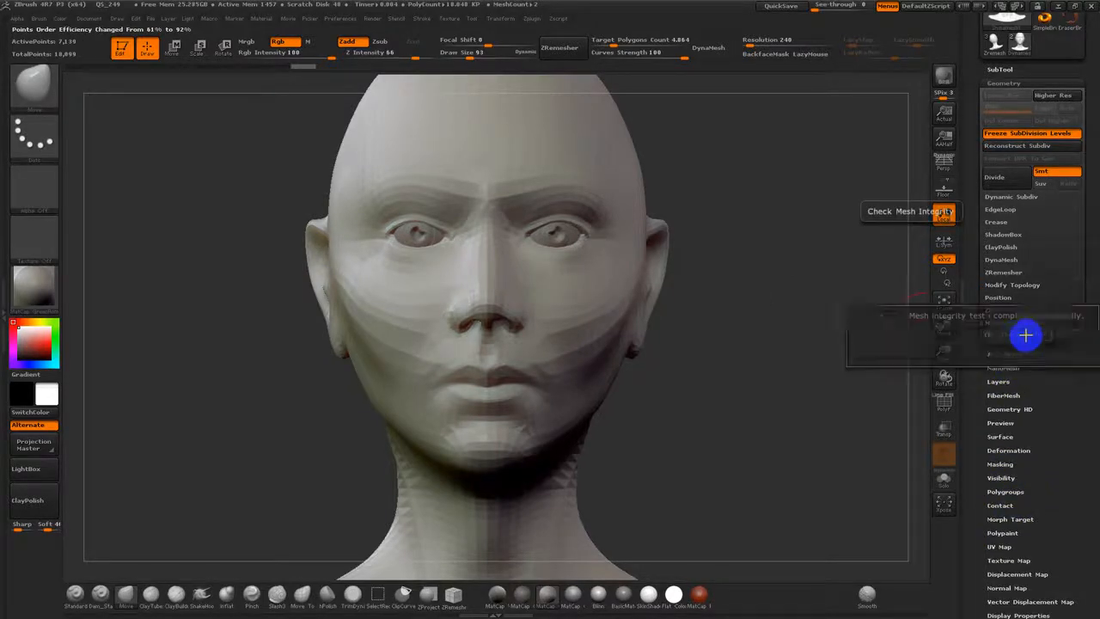
{"action": "left_click", "coordinate": [1055, 334]}
{"action": "left_click", "coordinate": [1014, 134]}
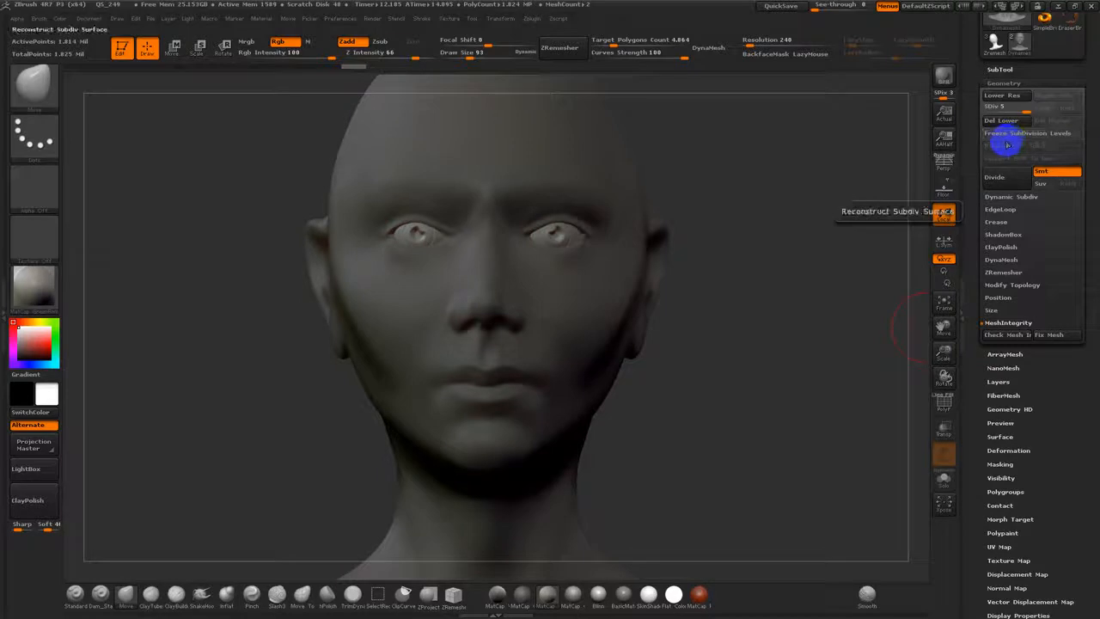
- Step the head down from its highest subdivision level to level 1
{"action": "mouse_move", "coordinate": [760, 300]}
{"action": "left_mouse_down", "text": "ctrl"}
{"action": "mouse_move", "coordinate": [704, 461]}
{"action": "mouse_move", "coordinate": [746, 490]}
{"action": "left_mouse_up", "text": "ctrl"}
{"action": "key", "text": "shift+d"}
{"action": "key", "text": "shift+d"}
{"action": "key", "text": "shift+d"}
{"action": "key", "text": "shift+d"}
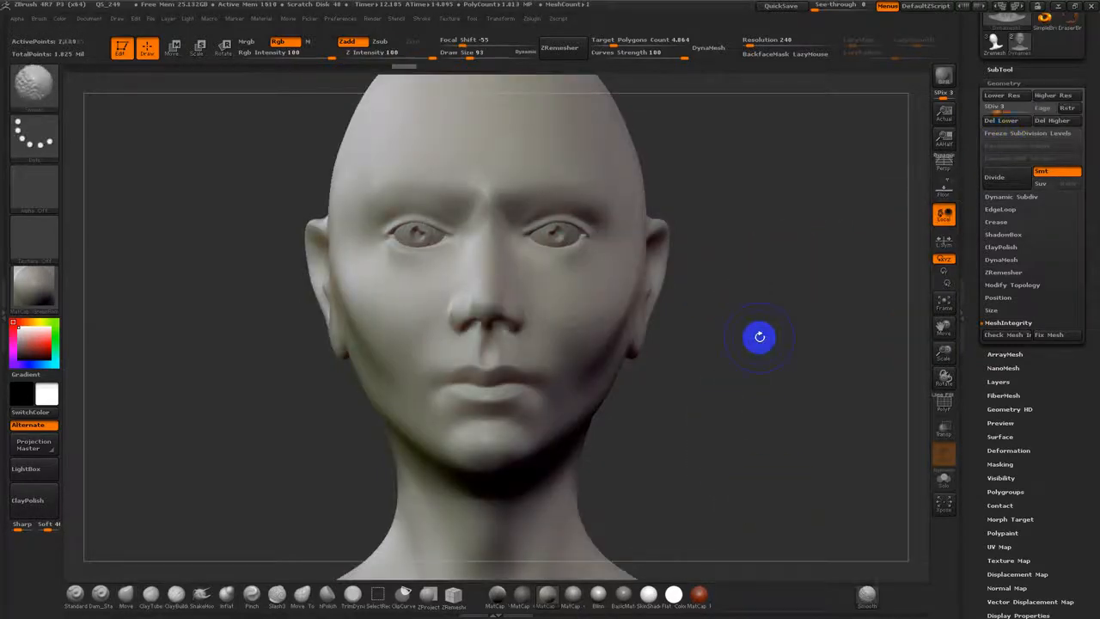
- Show the polyframe briefly to inspect the head's low-resolution topology, and hide it again
{"action": "key", "text": "shift+f"}
{"action": "key", "text": "shift+f"}
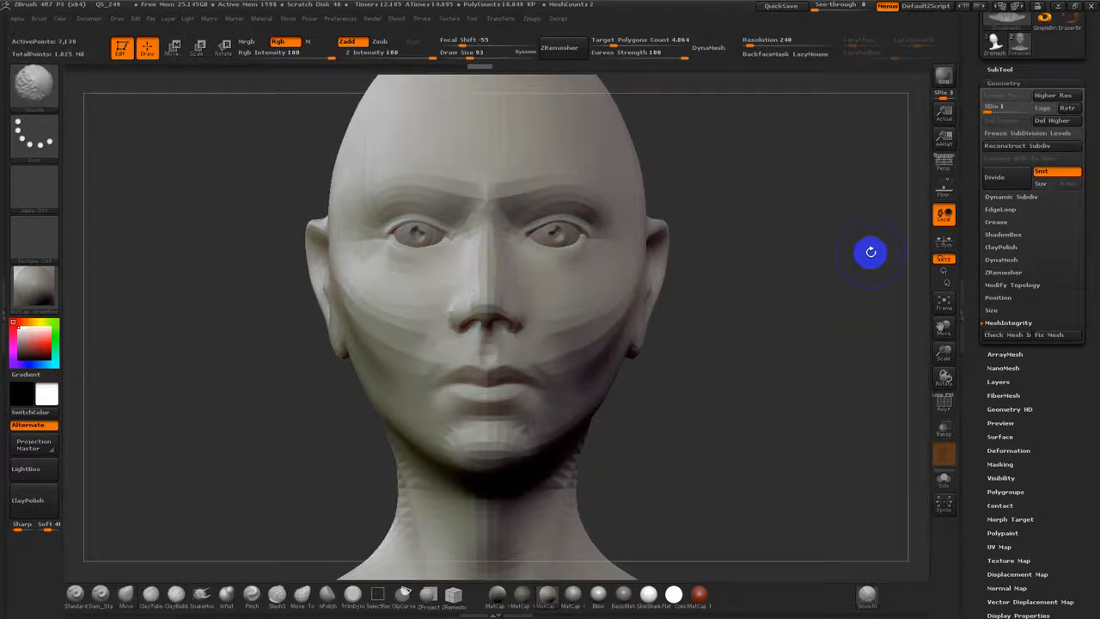
{"action": "key", "text": "shift+f"}
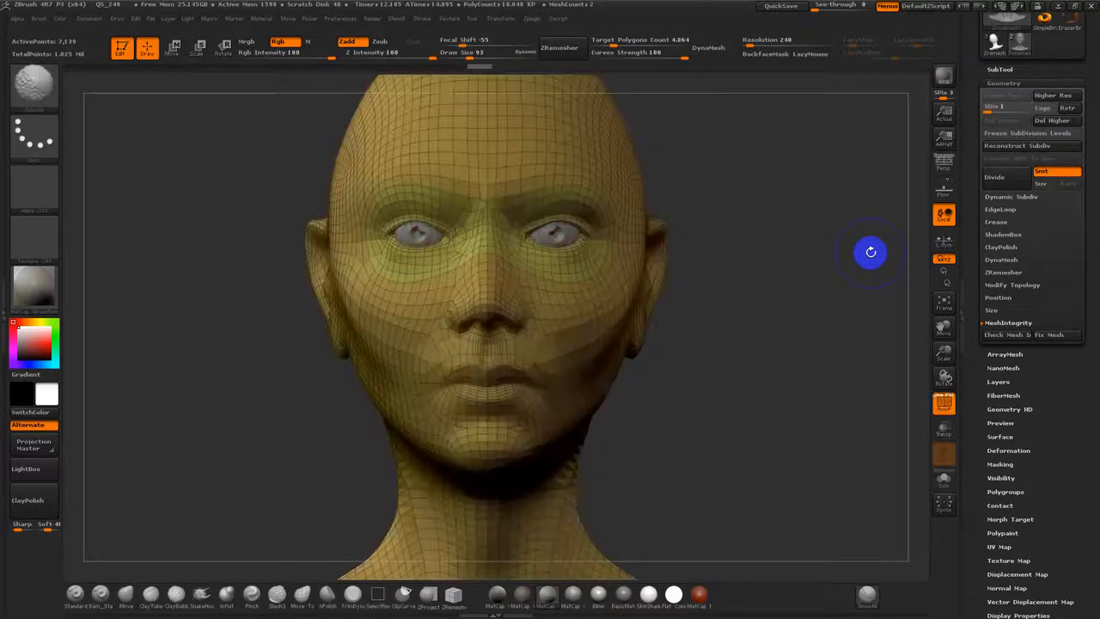
{"action": "key", "text": "shift+f"}
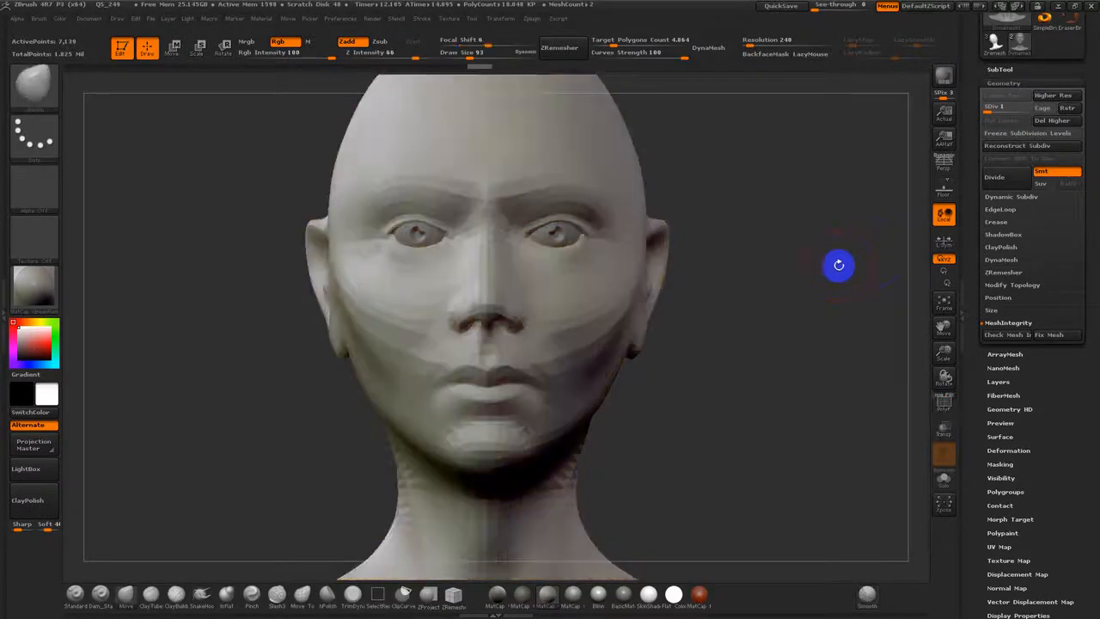
- Combine the head and eyes into one mesh with Transpose Master's TPoseMesh, and open its subtool list
{"action": "left_click", "coordinate": [530, 19]}
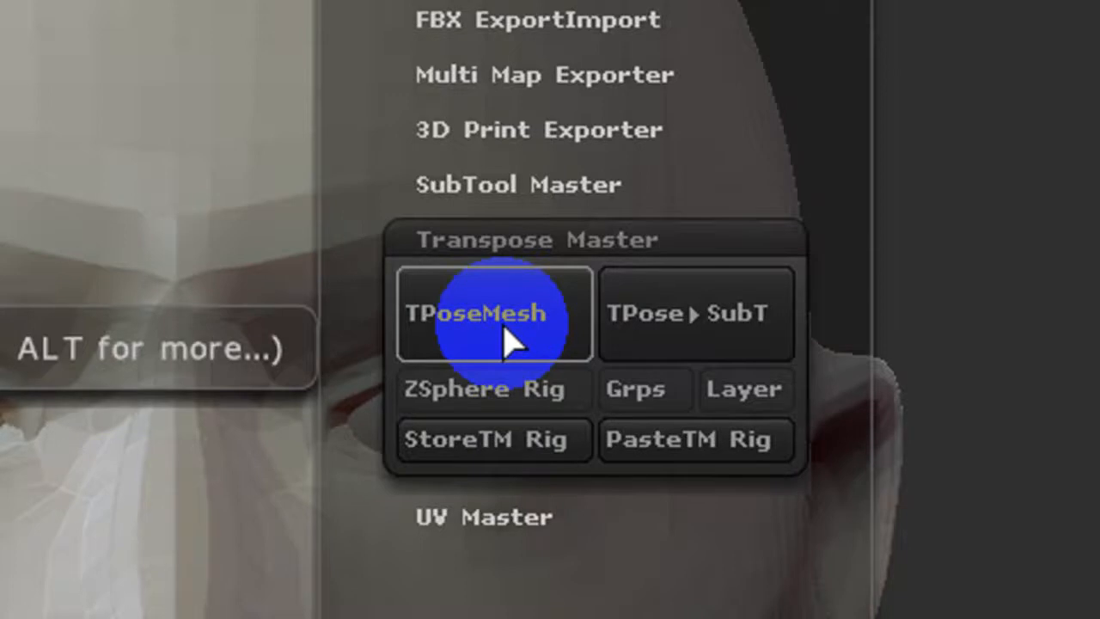
{"action": "left_click", "coordinate": [505, 340]}
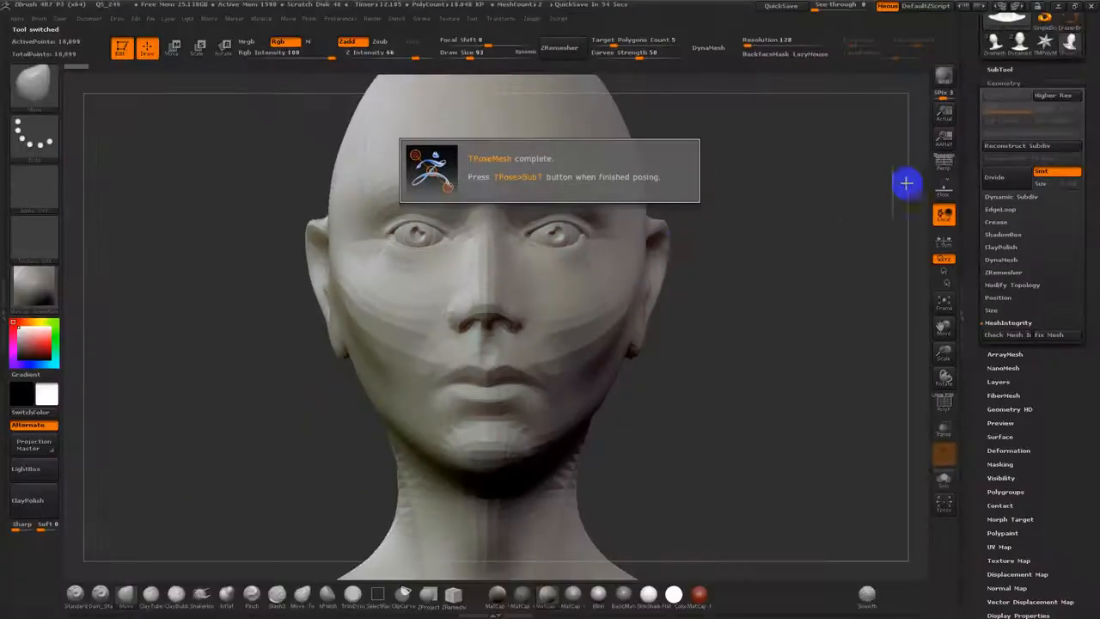
{"action": "left_click", "coordinate": [1026, 81]}
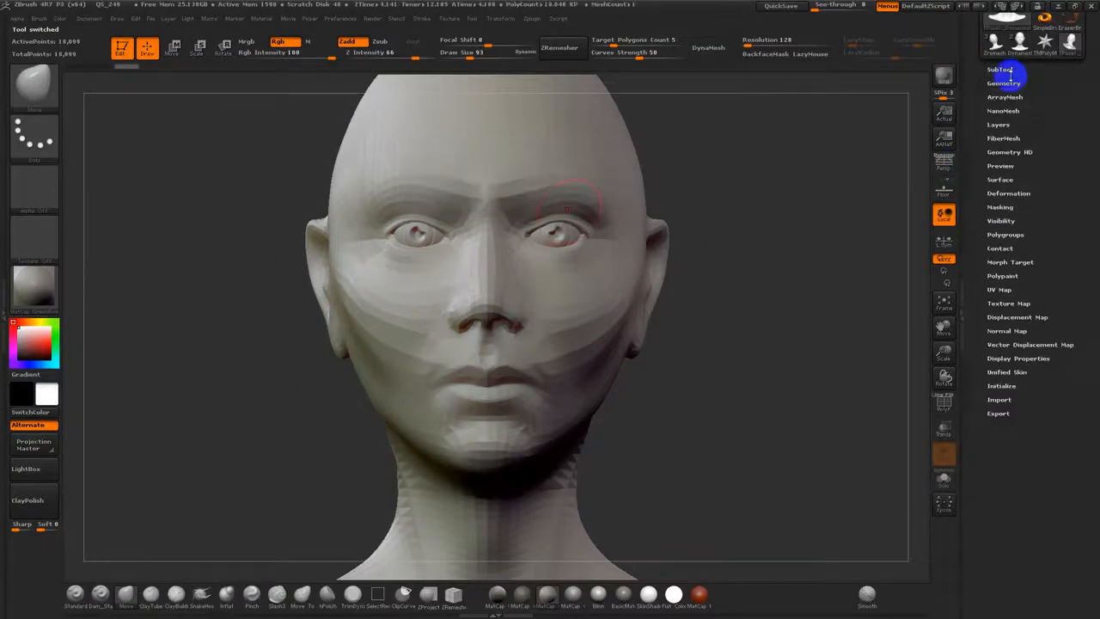
{"action": "left_click", "coordinate": [1002, 71]}
{"action": "key", "text": "f"}
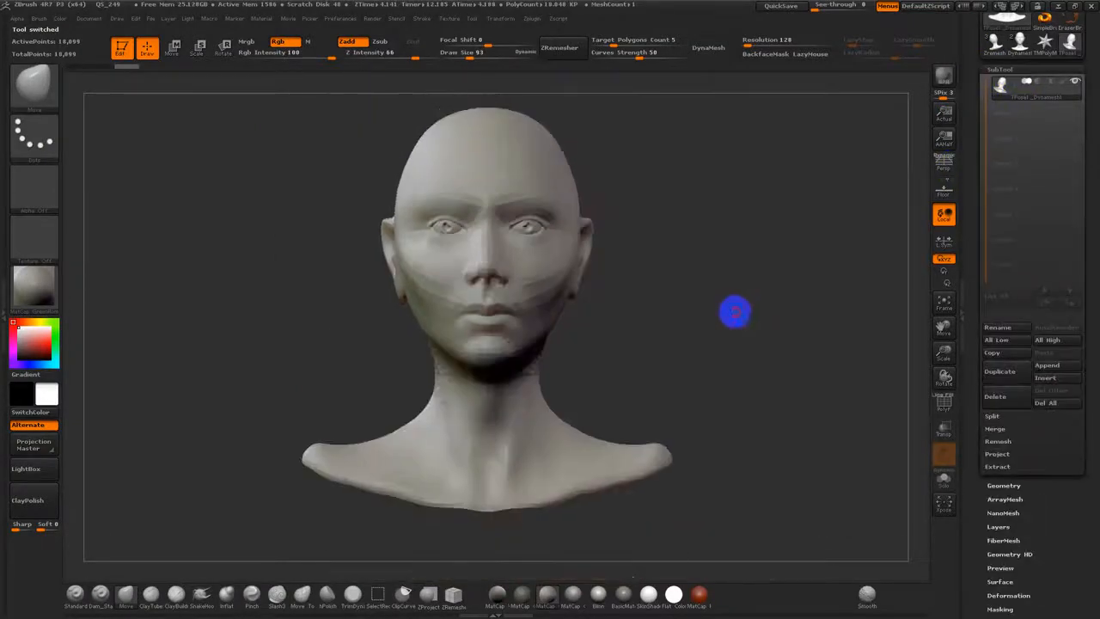
- Rotate the combined mesh half a turn about the Y axis with the Rotate deformation so it faces backward
{"action": "left_click_drag", "start_coordinate": [1043, 605], "coordinate": [1046, 505]}
{"action": "left_click", "coordinate": [1015, 487]}
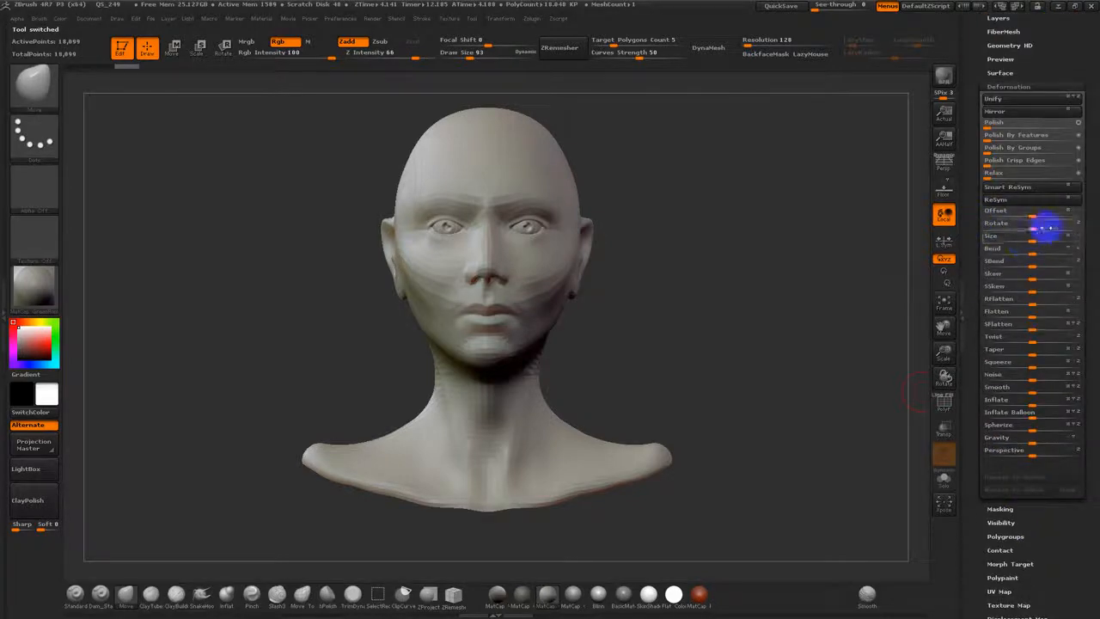
{"action": "left_click_drag", "start_coordinate": [1034, 227], "coordinate": [1083, 224]}
{"action": "left_click_drag", "start_coordinate": [1016, 232], "coordinate": [1079, 226]}
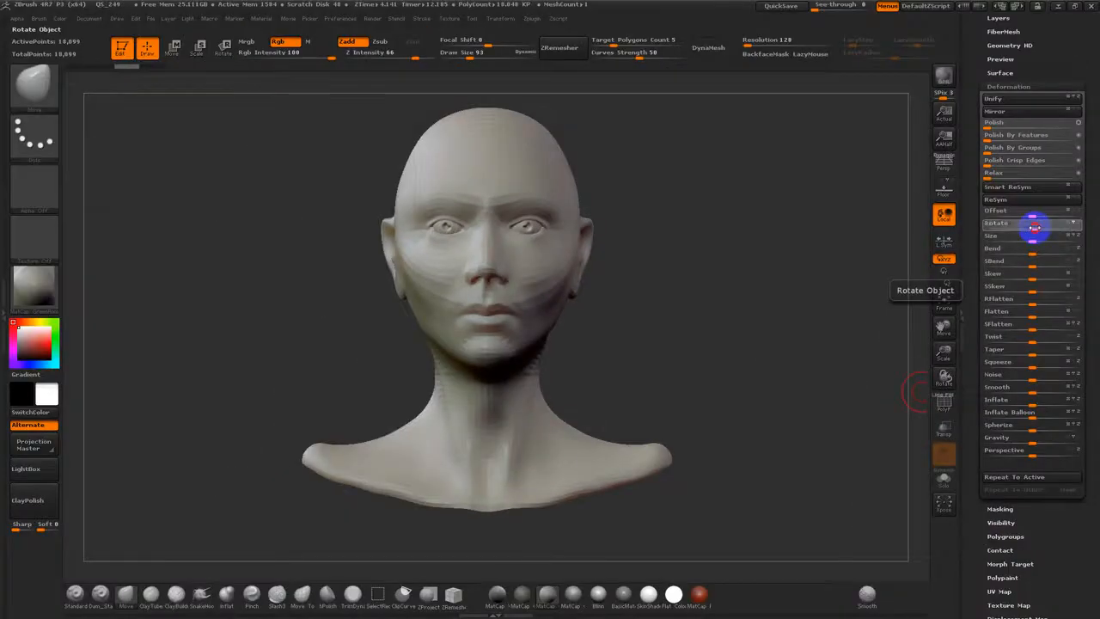
{"action": "left_click_drag", "start_coordinate": [836, 323], "coordinate": [850, 326]}
{"action": "left_click_drag", "start_coordinate": [1037, 226], "coordinate": [1072, 226]}
{"action": "left_click_drag", "start_coordinate": [1079, 226], "coordinate": [1081, 227]}
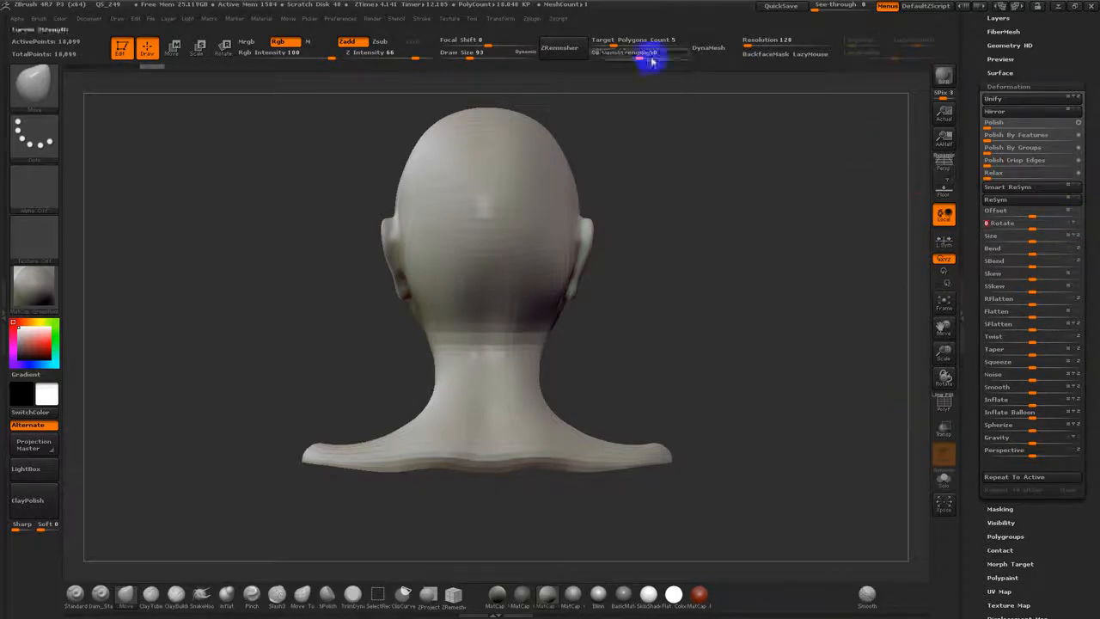
- Transfer the rotated pose back to the subtools with TPose>SubT, and check the head in the subtool list and view
{"action": "left_click", "coordinate": [534, 18]}
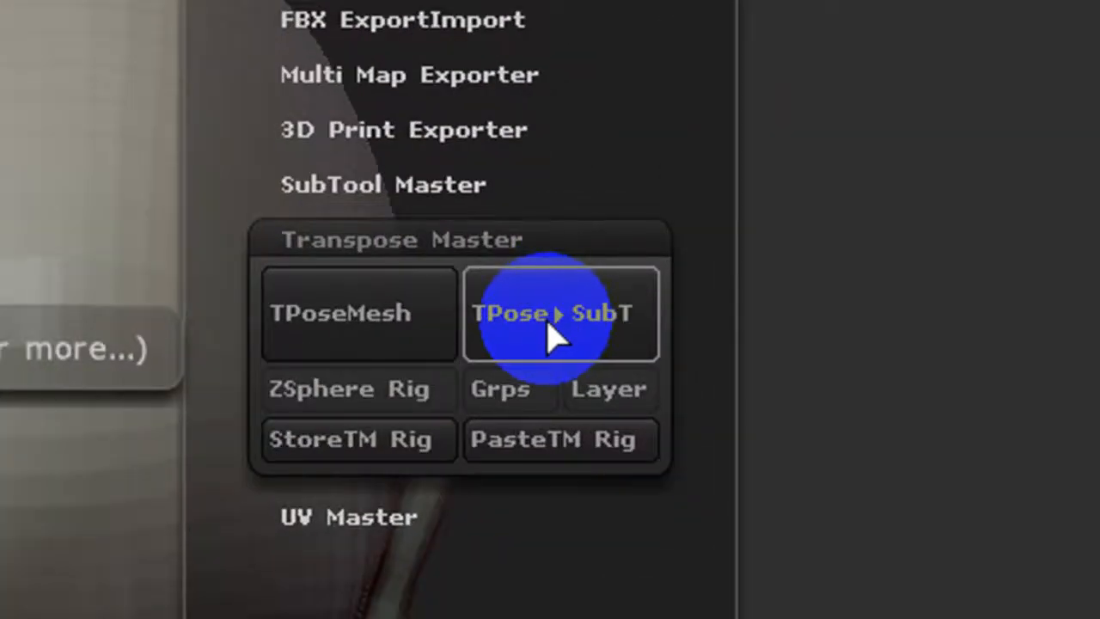
{"action": "left_click", "coordinate": [547, 327]}
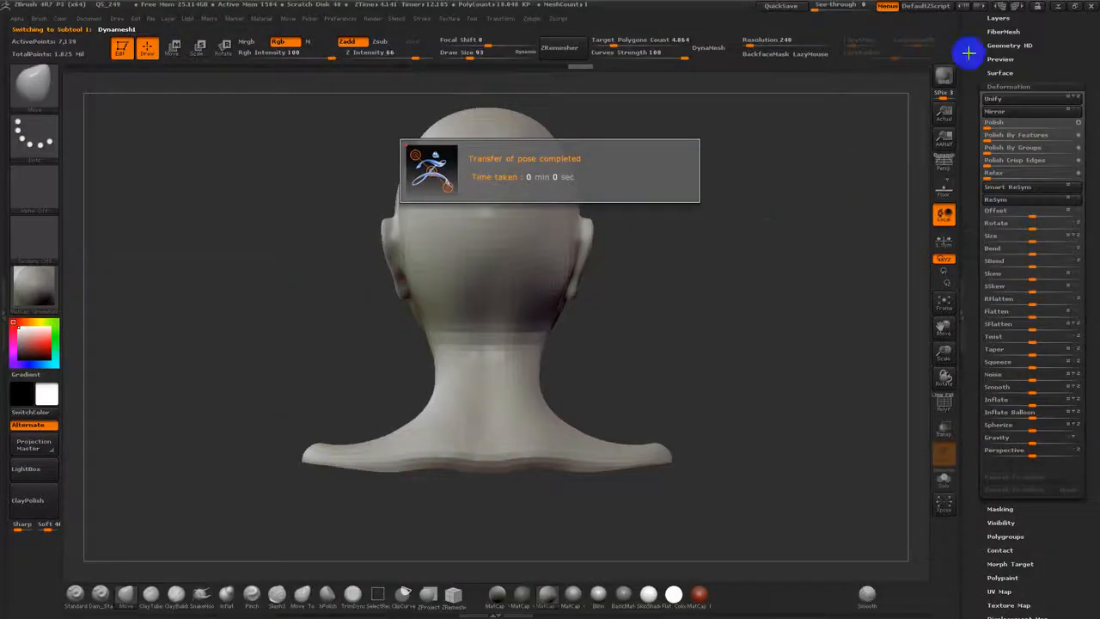
{"action": "left_click_drag", "start_coordinate": [1055, 60], "coordinate": [1053, 181]}
{"action": "left_click_drag", "start_coordinate": [974, 181], "coordinate": [1016, 203]}
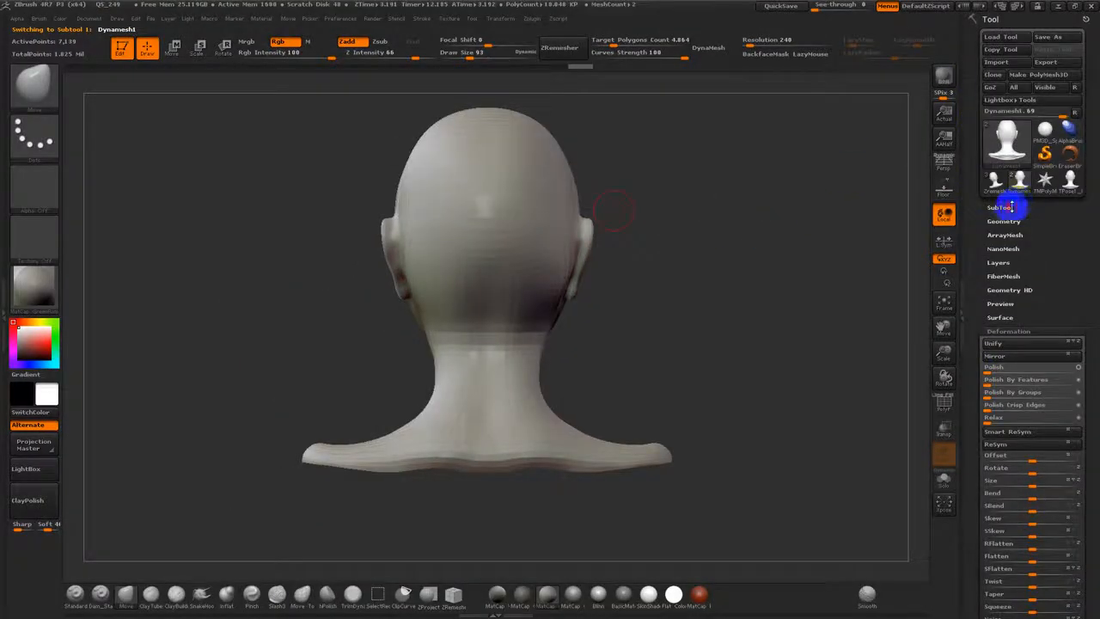
{"action": "left_click", "coordinate": [1001, 207]}
{"action": "left_click_drag", "start_coordinate": [866, 290], "coordinate": [712, 323]}
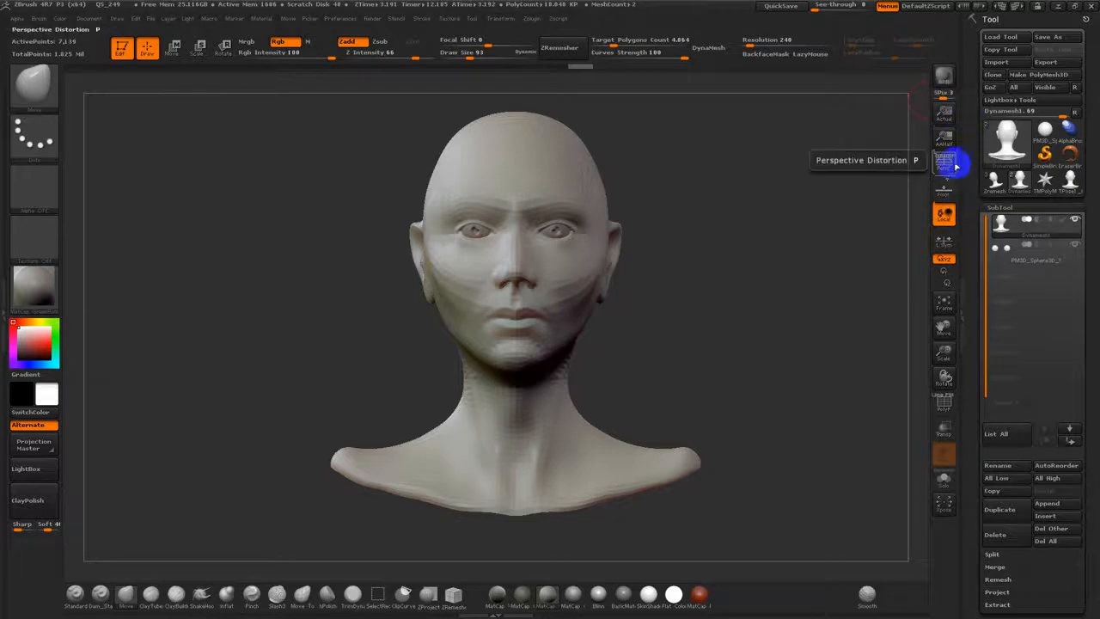
- Send the head to 3ds Max with GoZ and maximize the Realistic Front viewport
{"action": "left_click", "coordinate": [995, 87]}
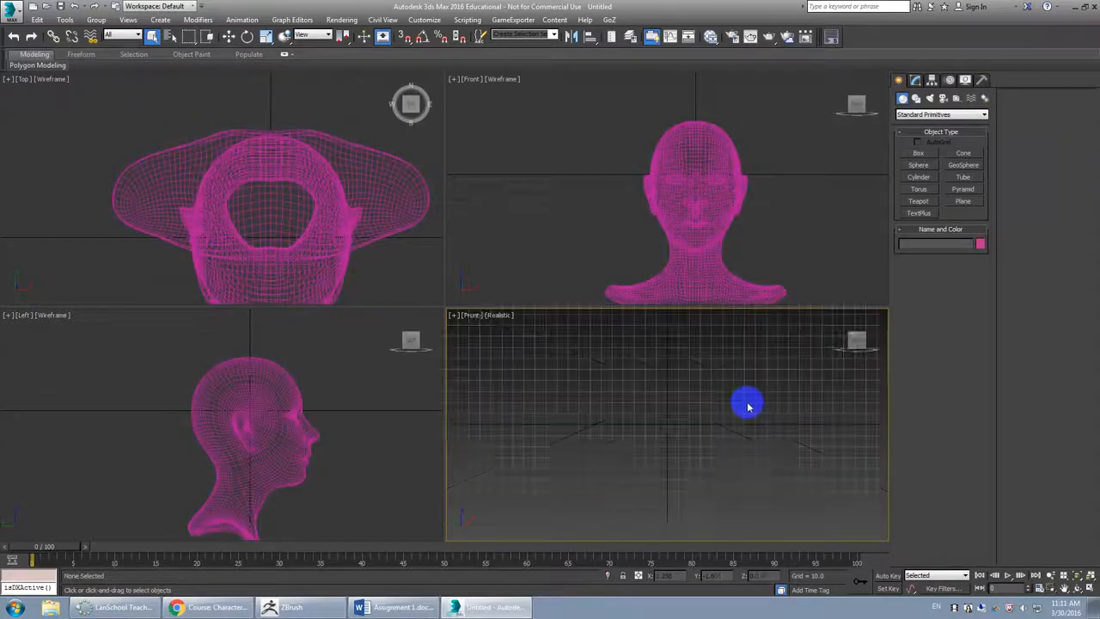
{"action": "key", "text": "alt+w"}
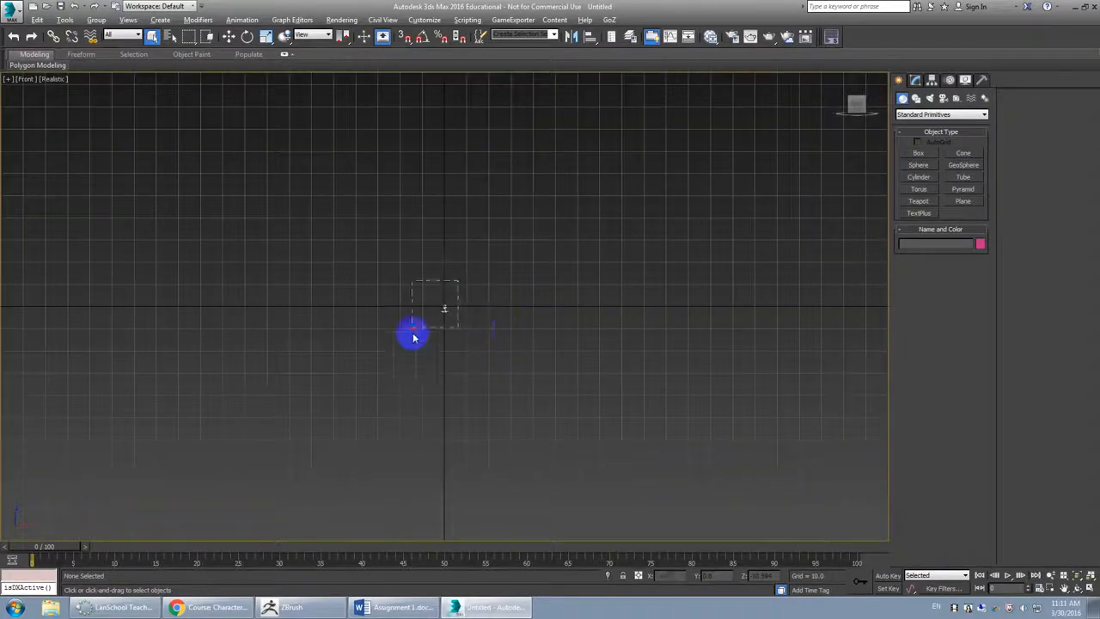
- Select the imported head in the Front viewport and show its edged faces for a close view of the mouth
{"action": "left_click", "coordinate": [454, 338]}
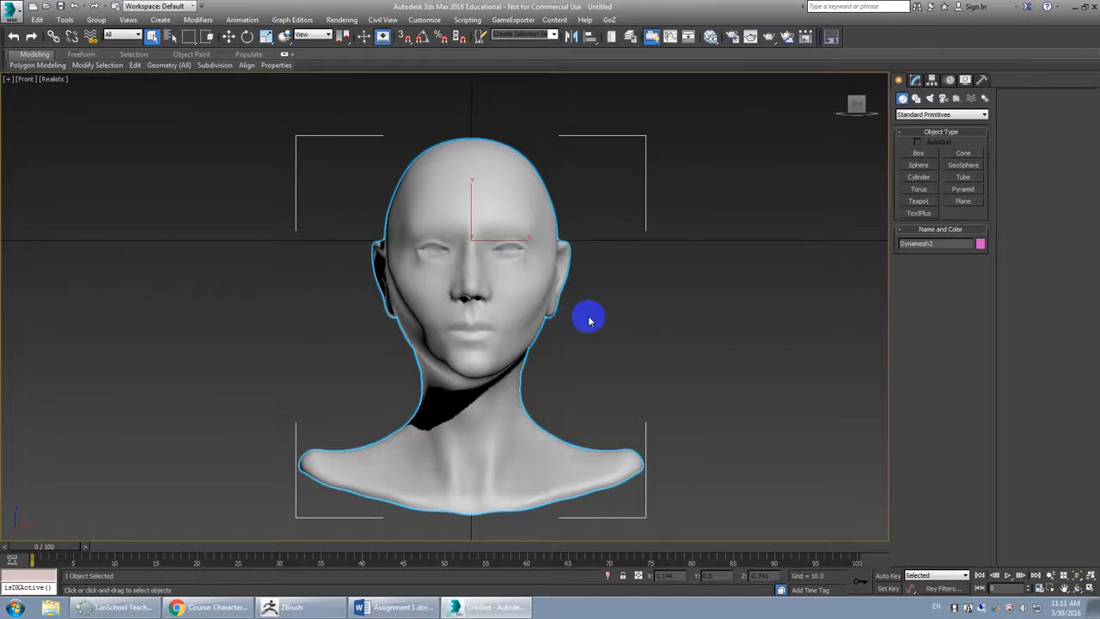
{"action": "middle_click_drag", "start_coordinate": [590, 314], "coordinate": [657, 311]}
{"action": "key", "text": "F4"}
{"action": "scroll", "coordinate": [535, 307], "scroll_direction": "up", "scroll_amount": 5}
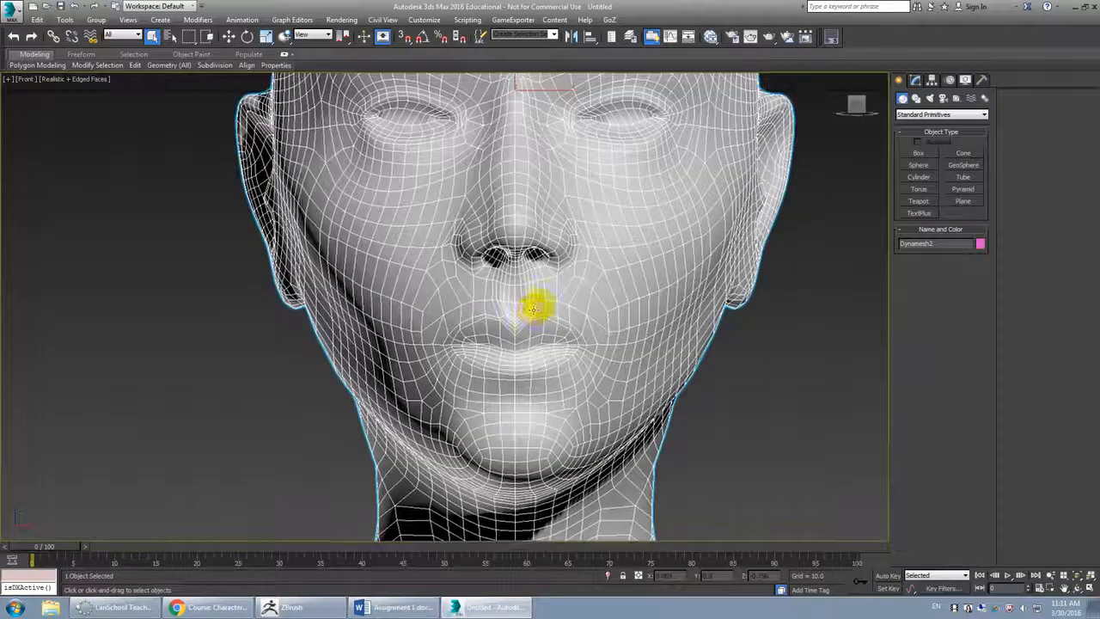
{"action": "middle_click_drag", "start_coordinate": [619, 253], "coordinate": [610, 241]}
- Open the head's Editable Poly for vertex editing with Ignore Backfacing enabled
{"action": "left_click", "coordinate": [916, 80]}
{"action": "scroll", "coordinate": [773, 271], "scroll_direction": "up", "scroll_amount": 3}
{"action": "scroll", "coordinate": [602, 258], "scroll_direction": "up", "scroll_amount": 3}
{"action": "left_click", "coordinate": [911, 240]}
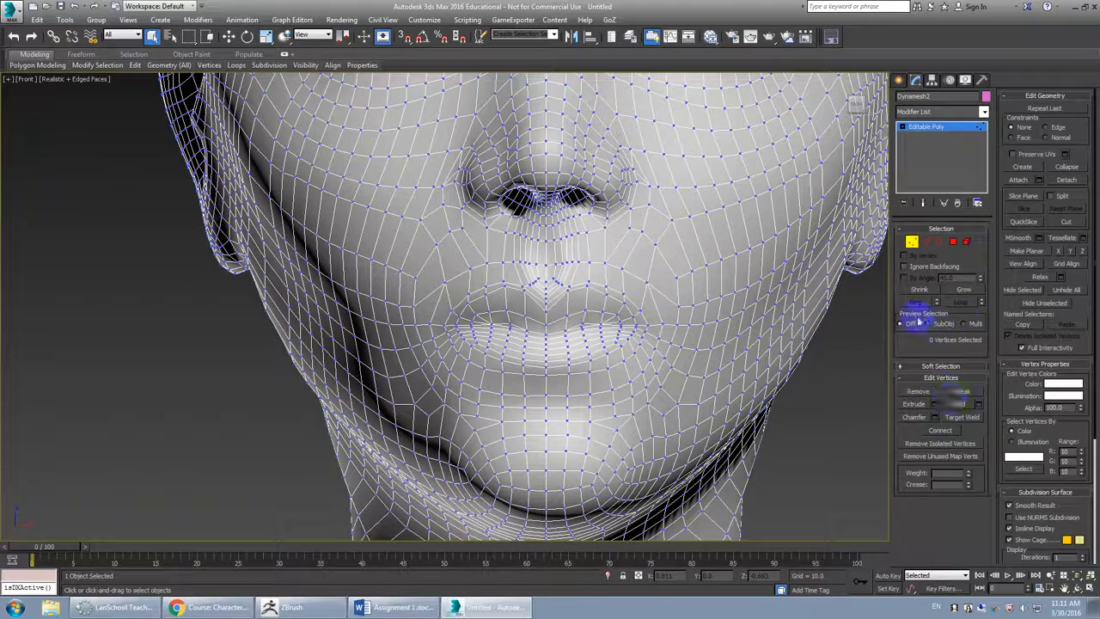
{"action": "left_click", "coordinate": [904, 266]}
- Collapse the close vertex pairs on both sides of the line between the lips
{"action": "scroll", "coordinate": [658, 341], "scroll_direction": "up", "scroll_amount": 4}
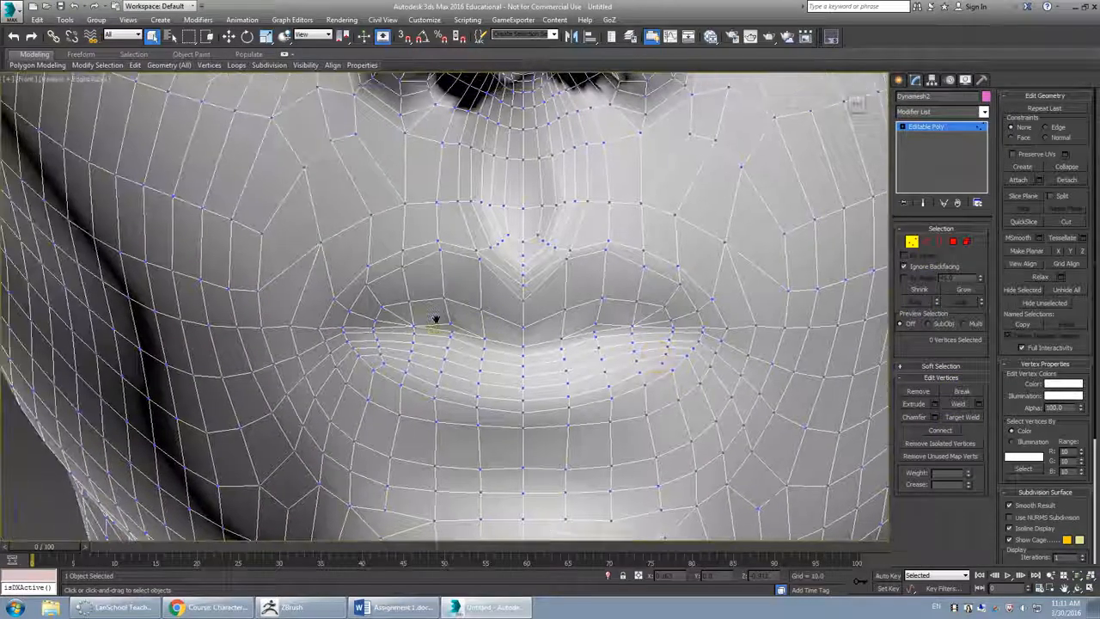
{"action": "scroll", "coordinate": [421, 316], "scroll_direction": "up", "scroll_amount": 2}
{"action": "left_click", "coordinate": [457, 330]}
{"action": "left_click", "coordinate": [657, 338], "text": "ctrl"}
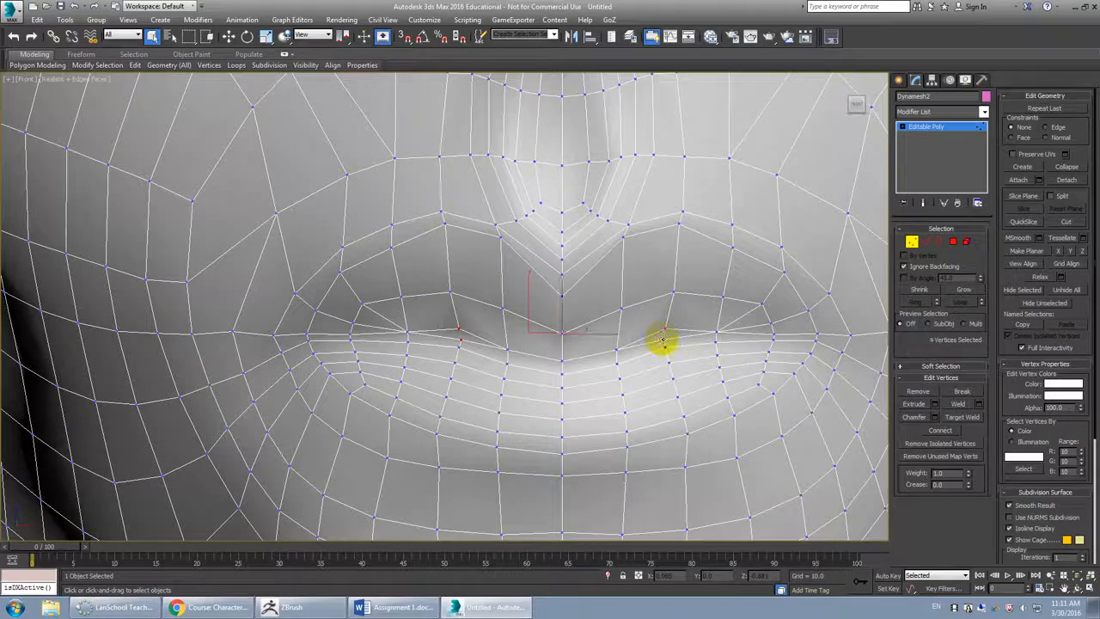
{"action": "left_click", "coordinate": [663, 340], "text": "ctrl"}
{"action": "key", "text": "ctrl+alt+c"}
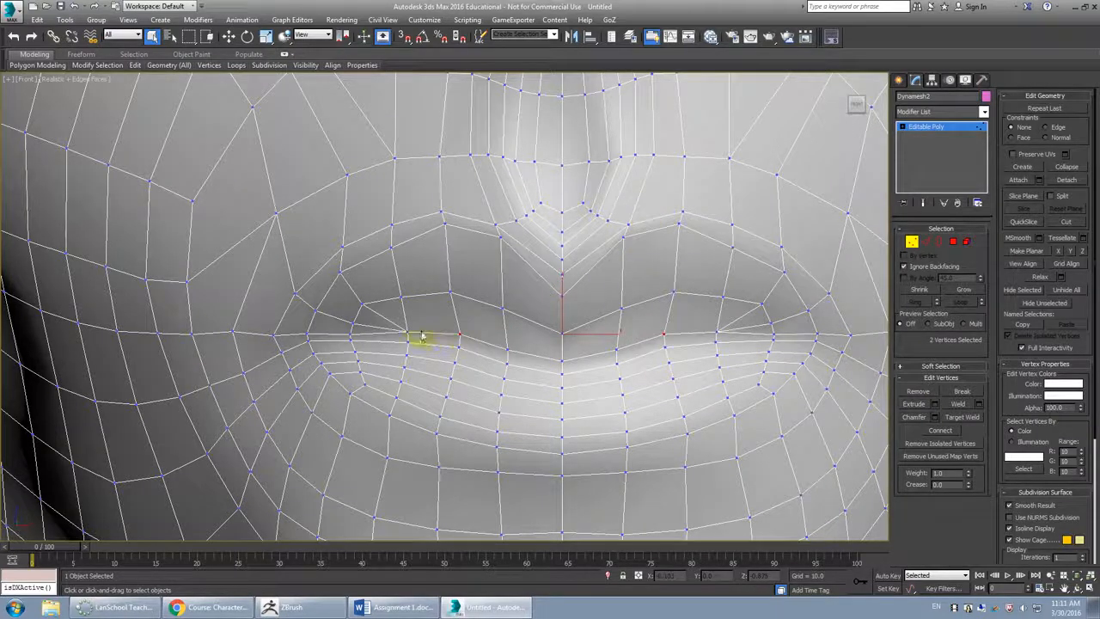
- Switch to edge editing and select the edges along the line between the lips
{"action": "left_click", "coordinate": [925, 242]}
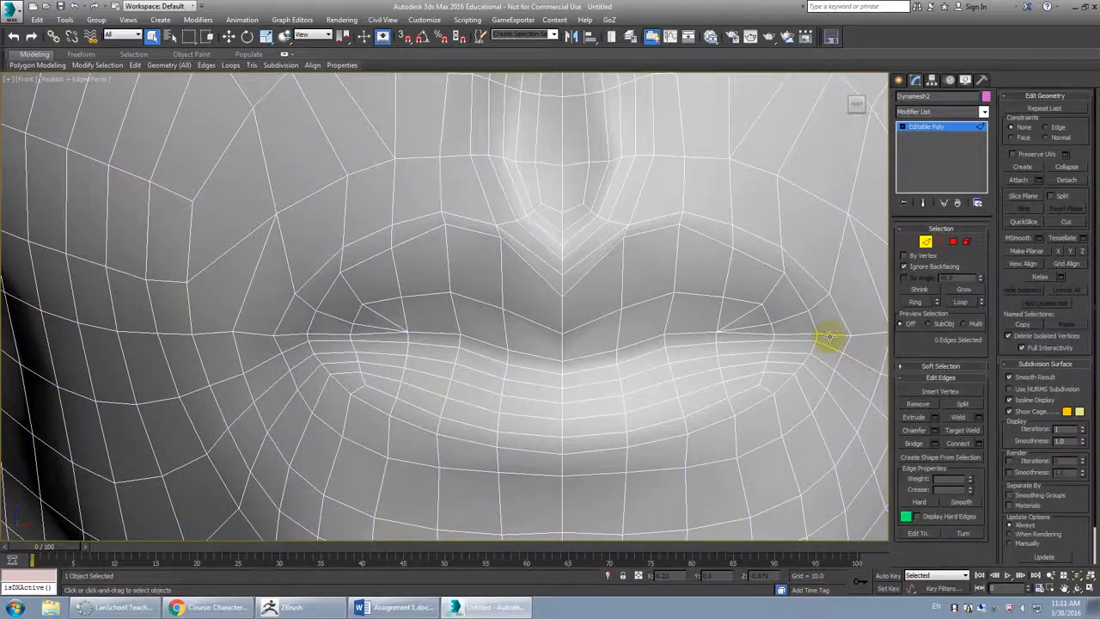
{"action": "left_click", "coordinate": [789, 334], "text": "ctrl"}
{"action": "left_click", "coordinate": [744, 335], "text": "ctrl"}
{"action": "double_click", "coordinate": [686, 333], "text": "ctrl"}
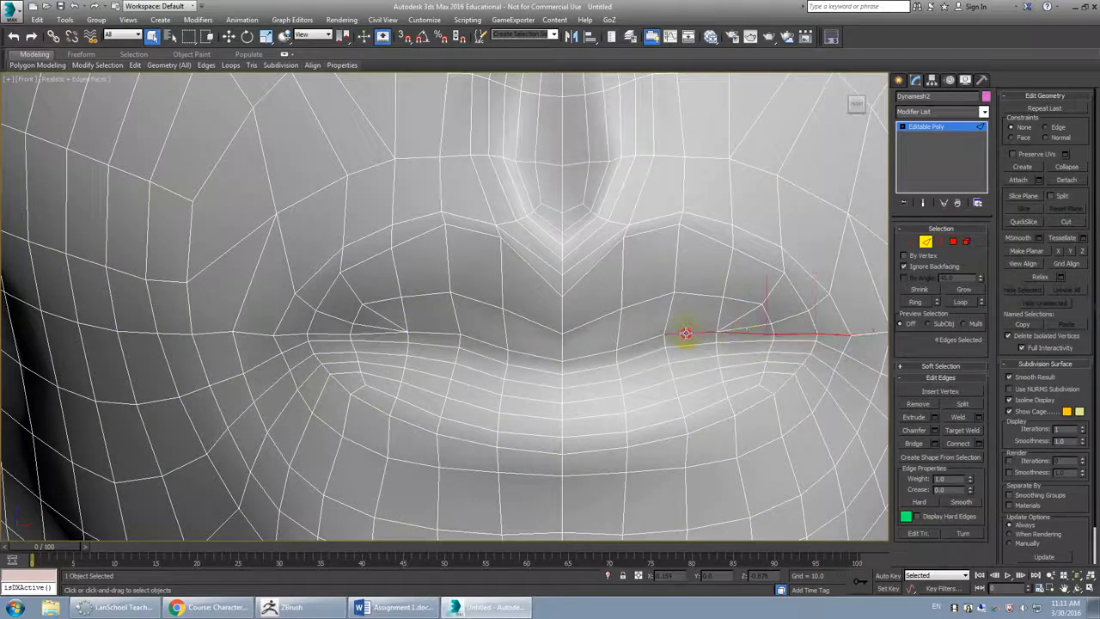
{"action": "double_click", "coordinate": [392, 333], "text": "ctrl"}
{"action": "scroll", "coordinate": [427, 336], "scroll_direction": "down", "scroll_amount": 4}
{"action": "scroll", "coordinate": [438, 336], "scroll_direction": "up", "scroll_amount": 3}
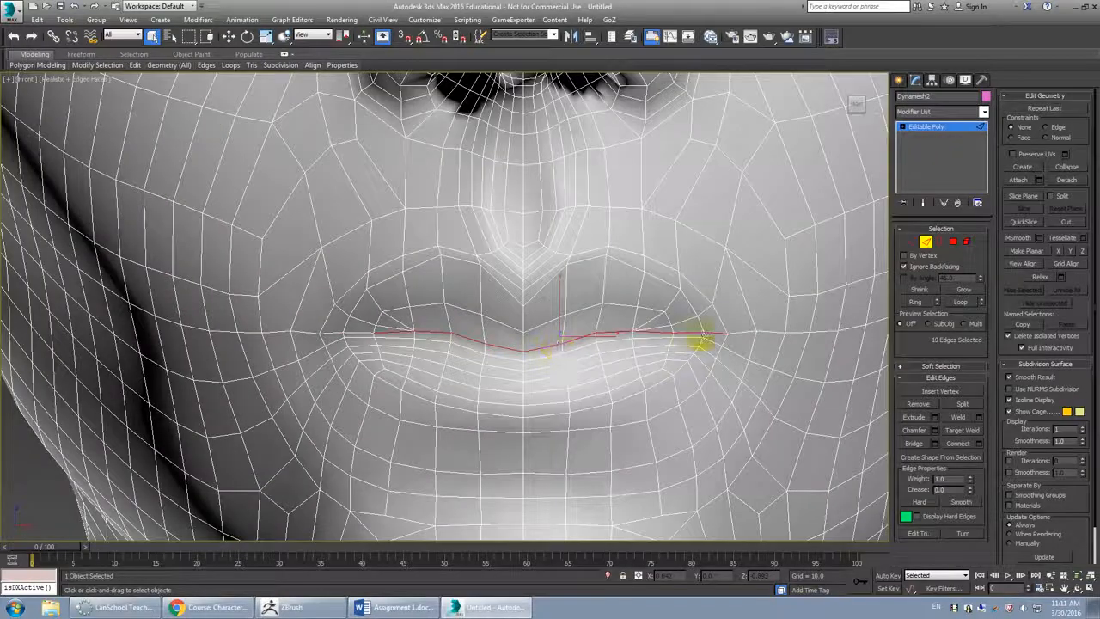
- Reselect the edges between the lips up to the mouth corners and split the mesh along them
{"action": "left_click", "coordinate": [718, 334]}
{"action": "left_click", "coordinate": [692, 332], "text": "ctrl"}
{"action": "double_click", "coordinate": [690, 333]}
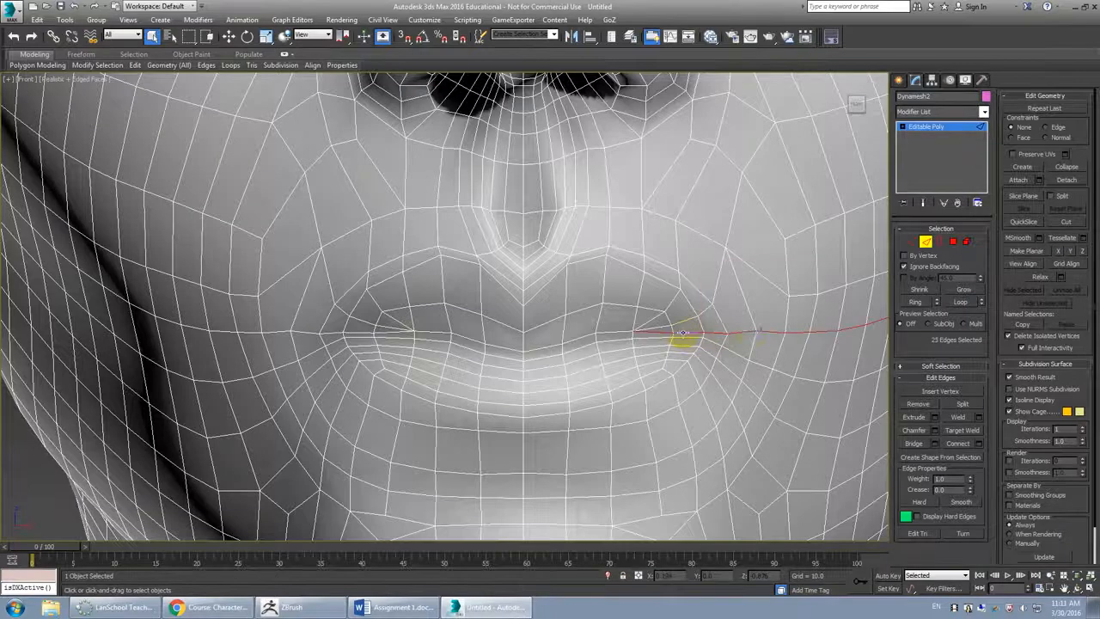
{"action": "scroll", "coordinate": [739, 332], "scroll_direction": "down", "scroll_amount": 5}
{"action": "middle_click_drag", "start_coordinate": [739, 332], "coordinate": [660, 330]}
{"action": "left_click", "coordinate": [660, 330]}
{"action": "scroll", "coordinate": [619, 335], "scroll_direction": "up", "scroll_amount": 5}
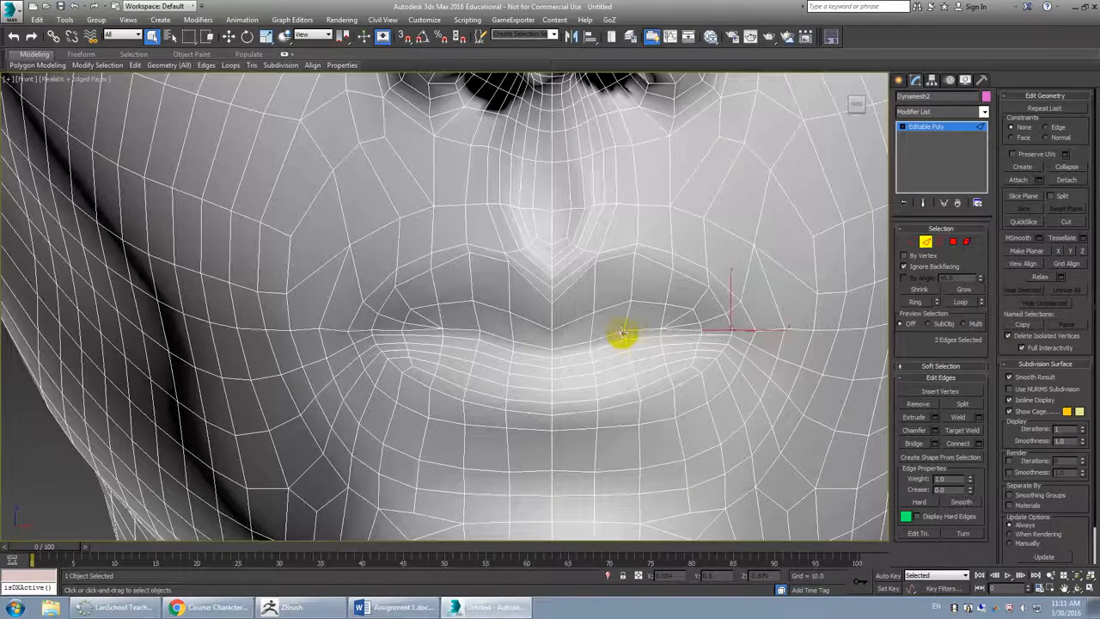
{"action": "double_click", "coordinate": [604, 335], "text": "ctrl"}
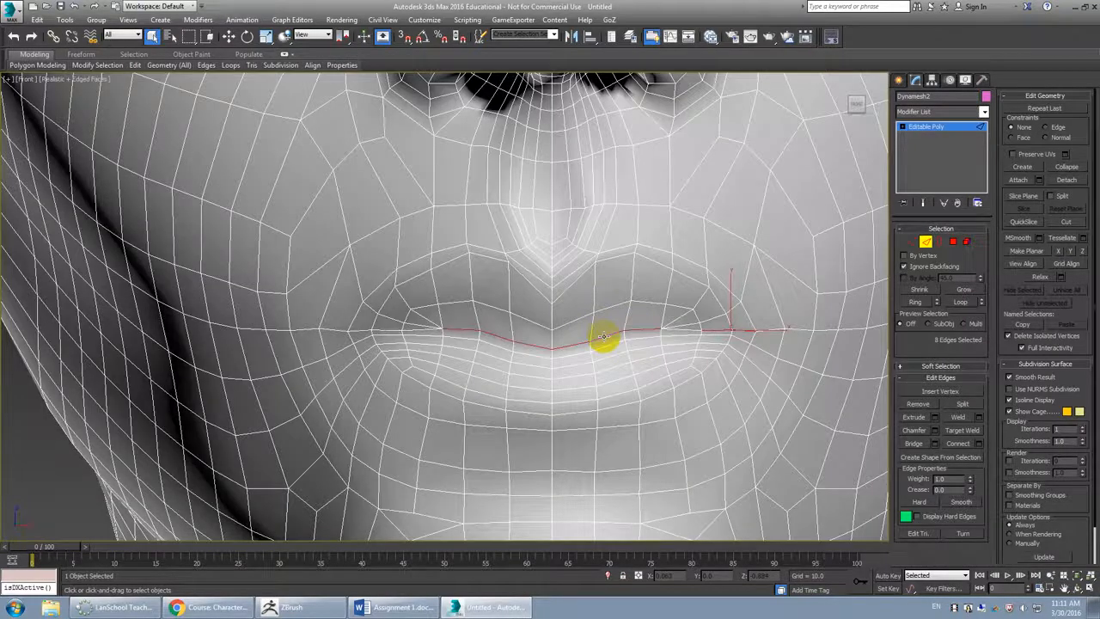
{"action": "left_click", "coordinate": [681, 331], "text": "ctrl"}
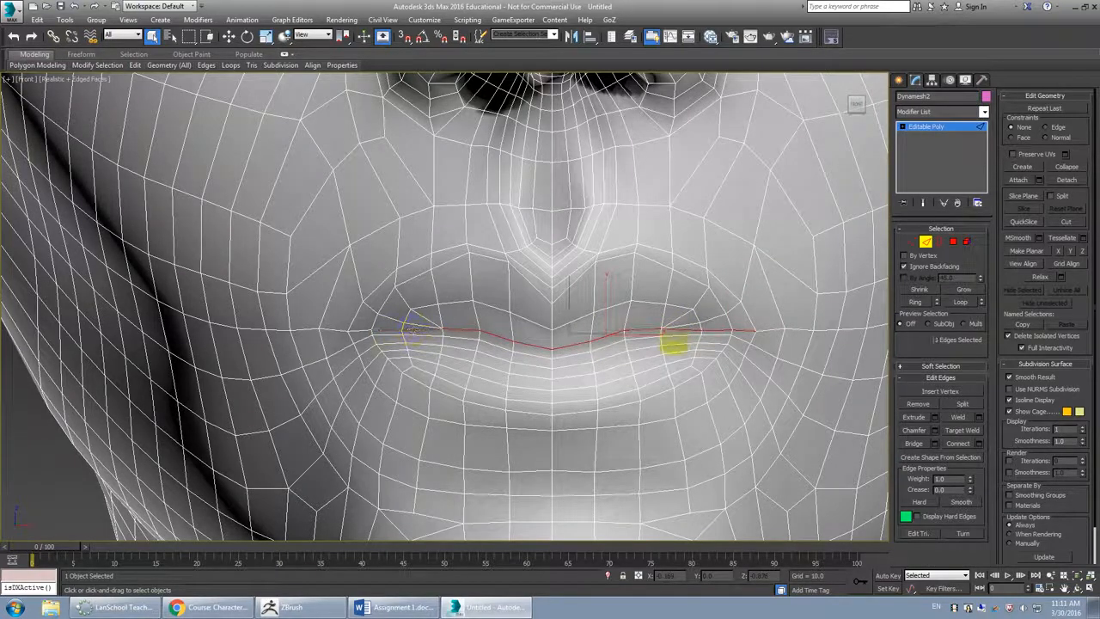
{"action": "left_click", "coordinate": [962, 404]}
- Select the upper lip's split edge near the mouth corner and move it up slightly to open the lips
{"action": "middle_click_drag", "start_coordinate": [665, 370], "coordinate": [550, 335], "text": "alt"}
{"action": "left_click", "coordinate": [555, 332]}
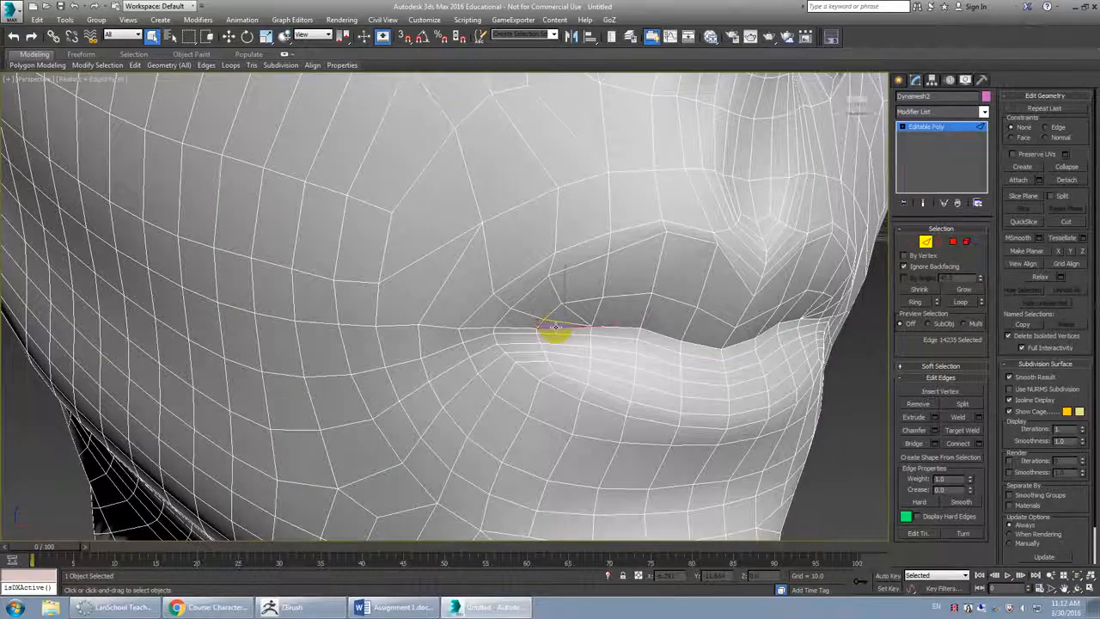
{"action": "key", "text": "w"}
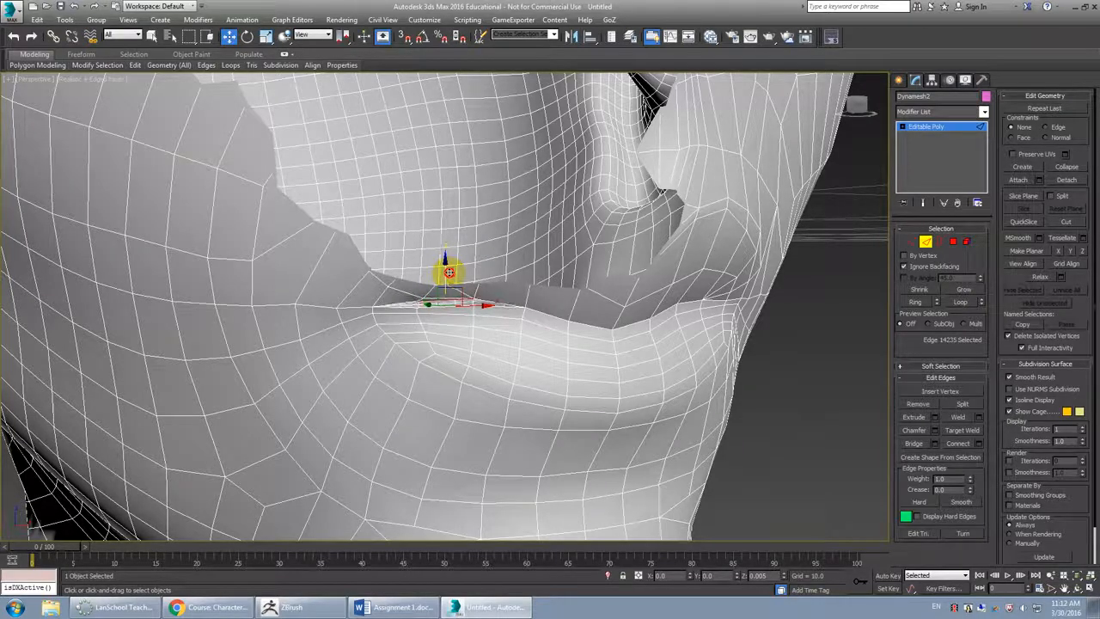
- Examine the lips and face at different zoom distances for geometry being cut away in the perspective view
{"action": "scroll", "coordinate": [518, 314], "scroll_direction": "down", "scroll_amount": 2}
{"action": "scroll", "coordinate": [519, 314], "scroll_direction": "up", "scroll_amount": 2}
{"action": "middle_click_drag", "start_coordinate": [519, 314], "coordinate": [542, 345]}
{"action": "scroll", "coordinate": [542, 335], "scroll_direction": "up", "scroll_amount": 2}
{"action": "scroll", "coordinate": [542, 342], "scroll_direction": "down", "scroll_amount": 1}
{"action": "scroll", "coordinate": [542, 342], "scroll_direction": "up", "scroll_amount": 2}
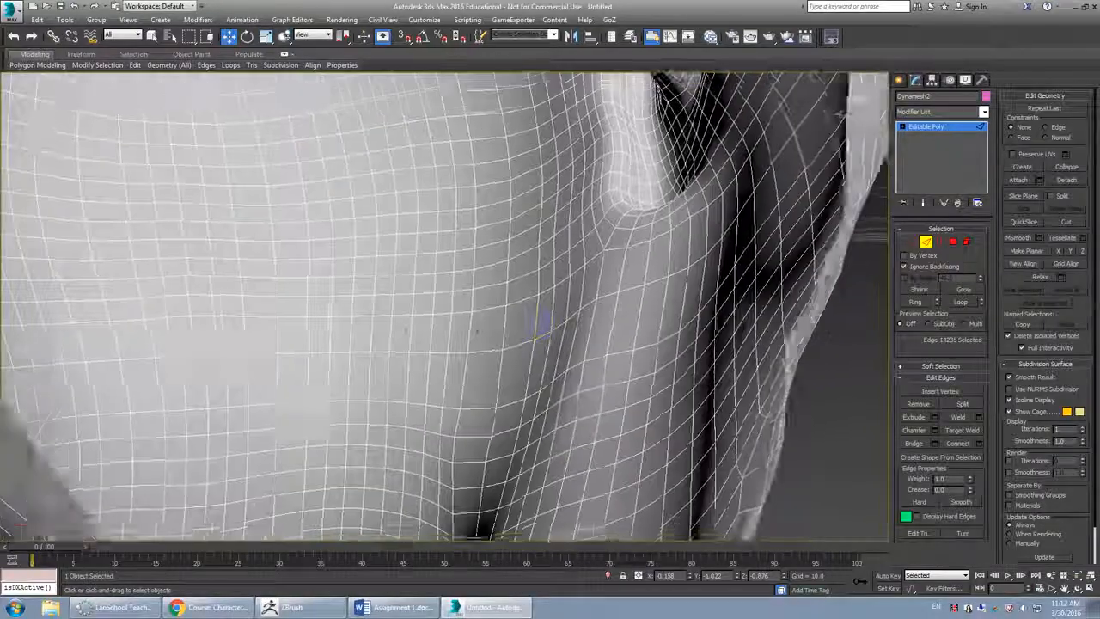
{"action": "scroll", "coordinate": [541, 346], "scroll_direction": "down", "scroll_amount": 2}
{"action": "scroll", "coordinate": [540, 347], "scroll_direction": "down", "scroll_amount": 5}
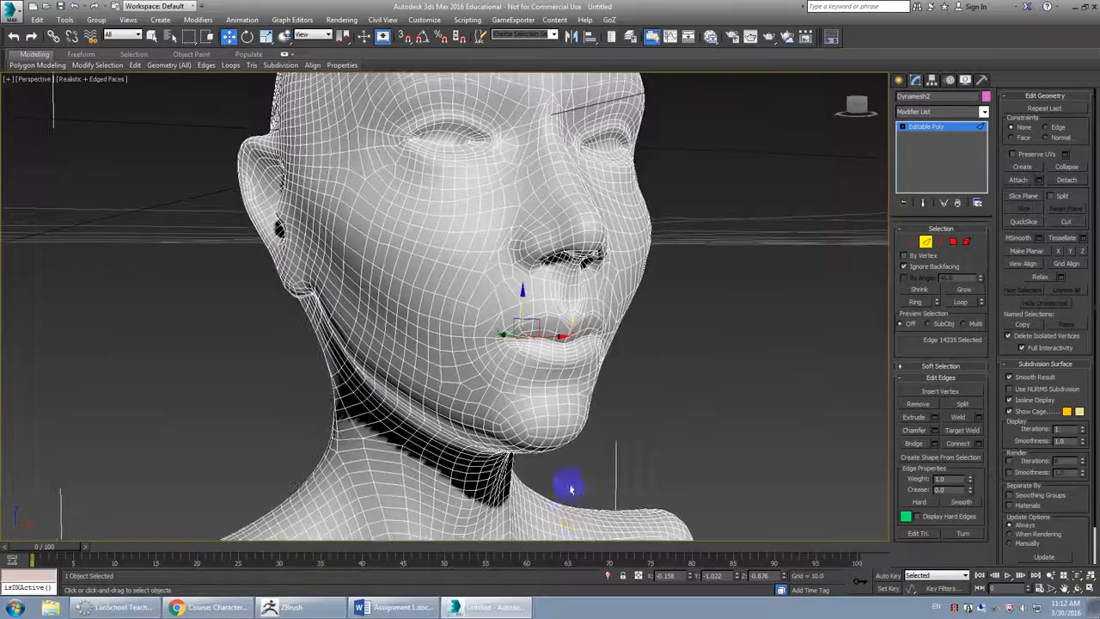
{"action": "scroll", "coordinate": [571, 355], "scroll_direction": "down", "scroll_amount": 3}
{"action": "scroll", "coordinate": [564, 338], "scroll_direction": "up", "scroll_amount": 6}
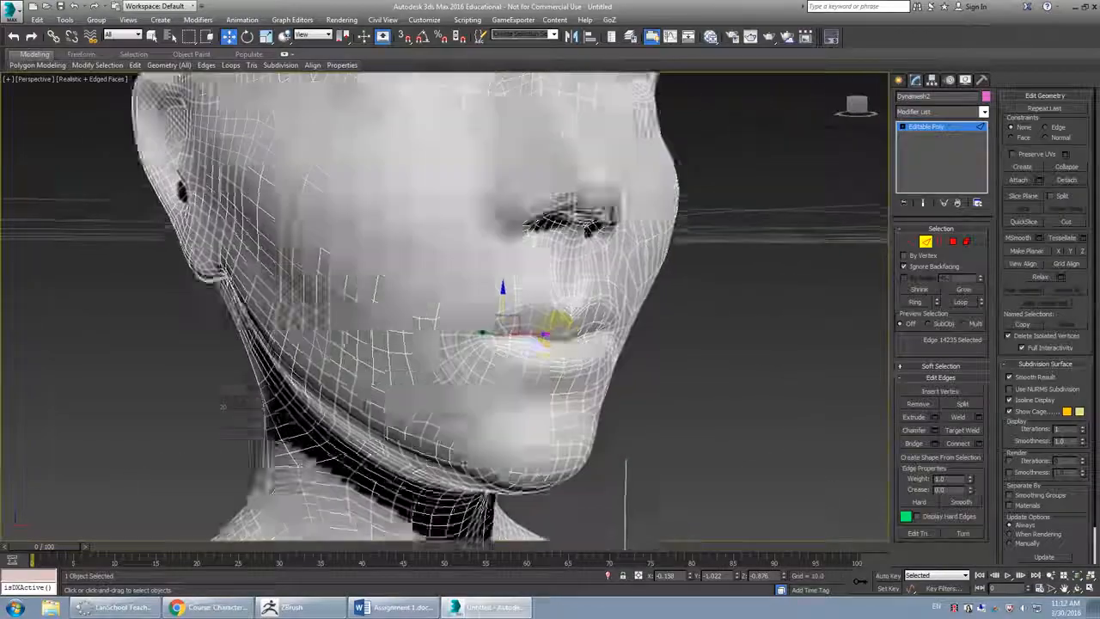
{"action": "scroll", "coordinate": [559, 297], "scroll_direction": "up", "scroll_amount": 3}
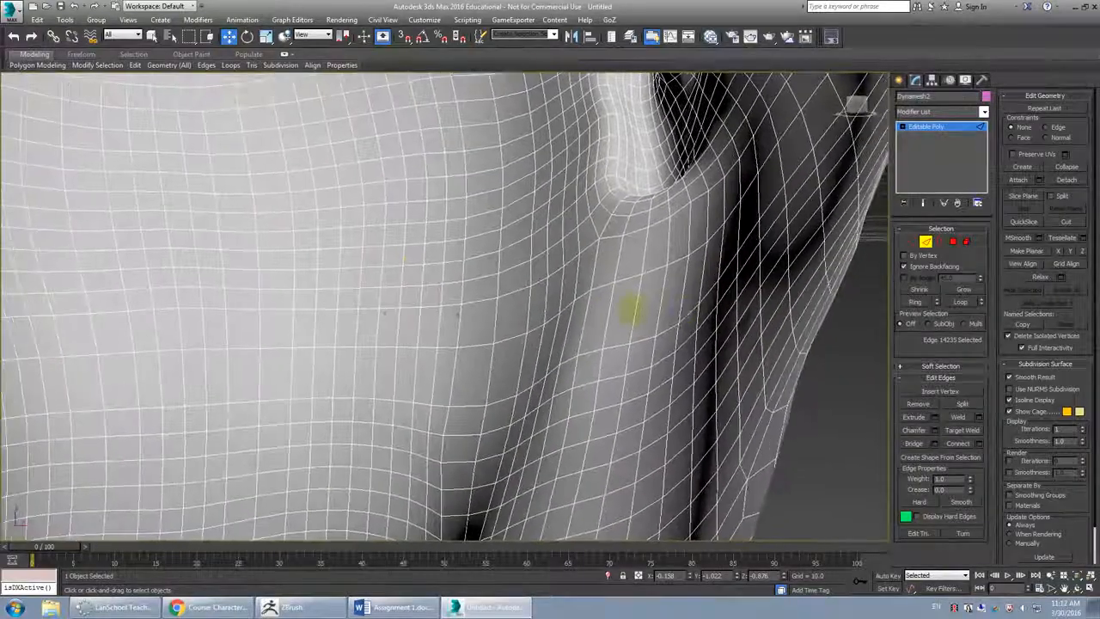
{"action": "scroll", "coordinate": [641, 331], "scroll_direction": "down", "scroll_amount": 2}
{"action": "scroll", "coordinate": [646, 335], "scroll_direction": "up", "scroll_amount": 2}
{"action": "scroll", "coordinate": [648, 339], "scroll_direction": "down", "scroll_amount": 2}
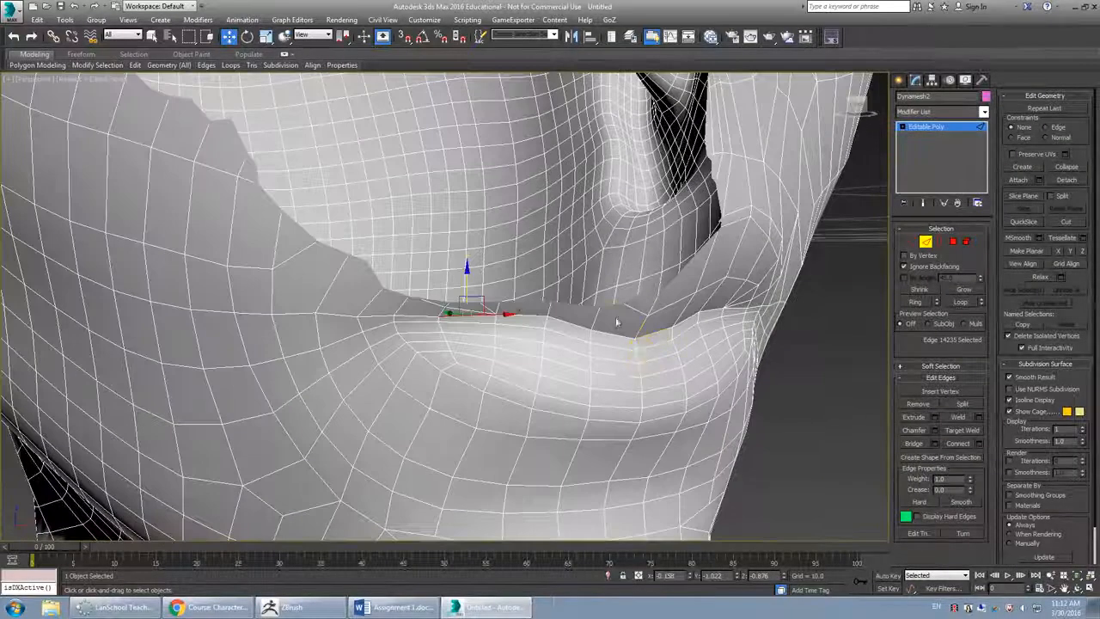
{"action": "scroll", "coordinate": [633, 344], "scroll_direction": "down", "scroll_amount": 3}
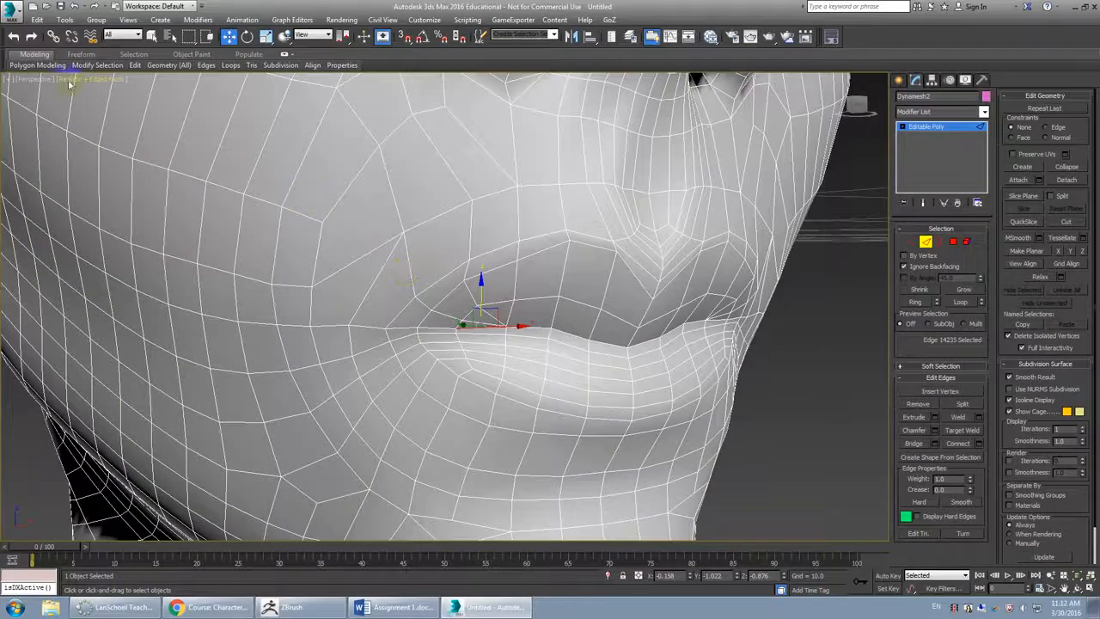
- Enable Viewport Clipping in the perspective view and lower its near clipping limit, checking the lips up close
{"action": "left_click", "coordinate": [70, 80]}
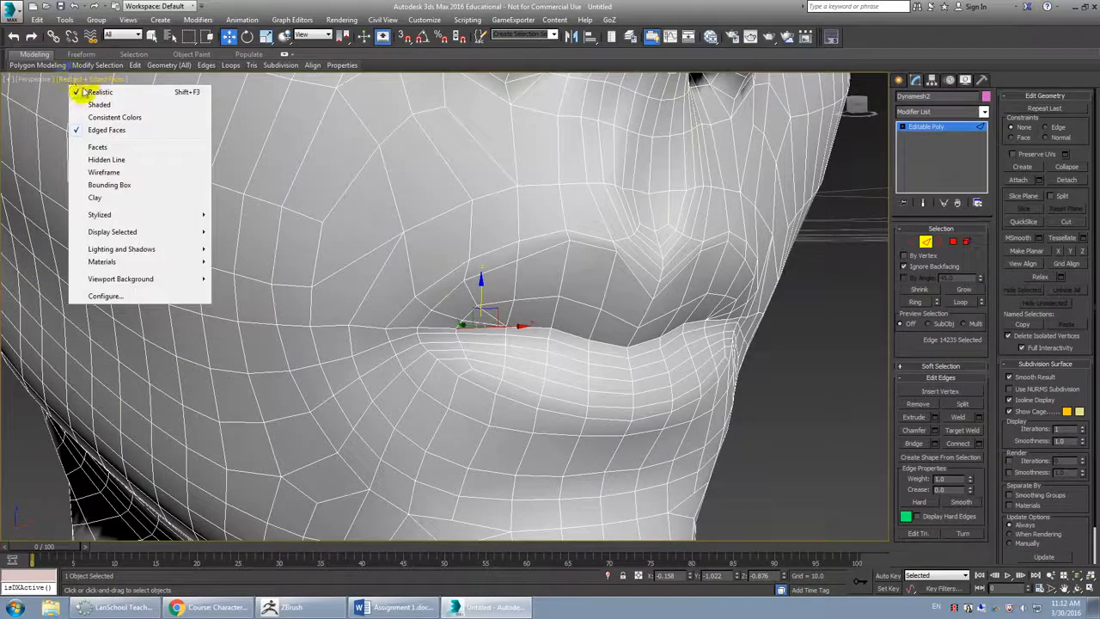
{"action": "left_click", "coordinate": [35, 79]}
{"action": "left_click", "coordinate": [36, 79]}
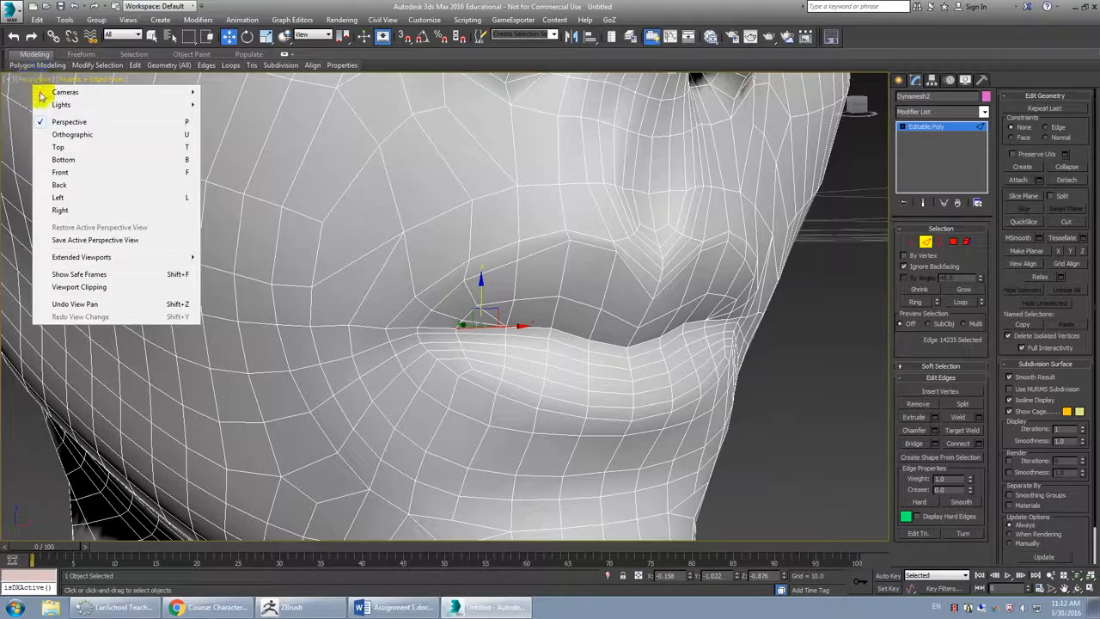
{"action": "left_click", "coordinate": [25, 81]}
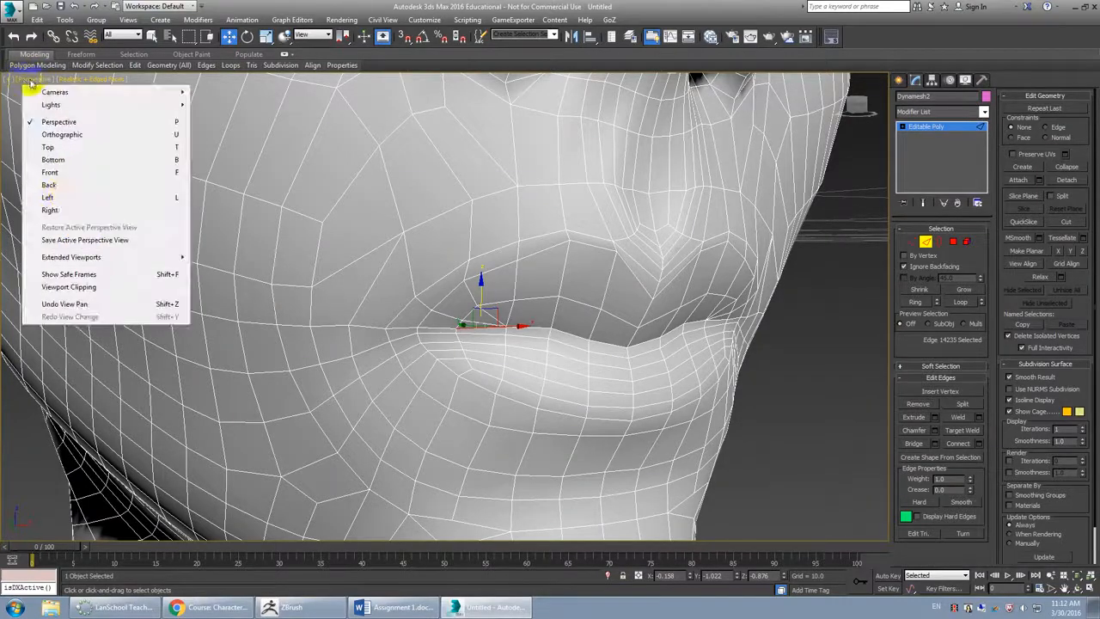
{"action": "left_click", "coordinate": [79, 289]}
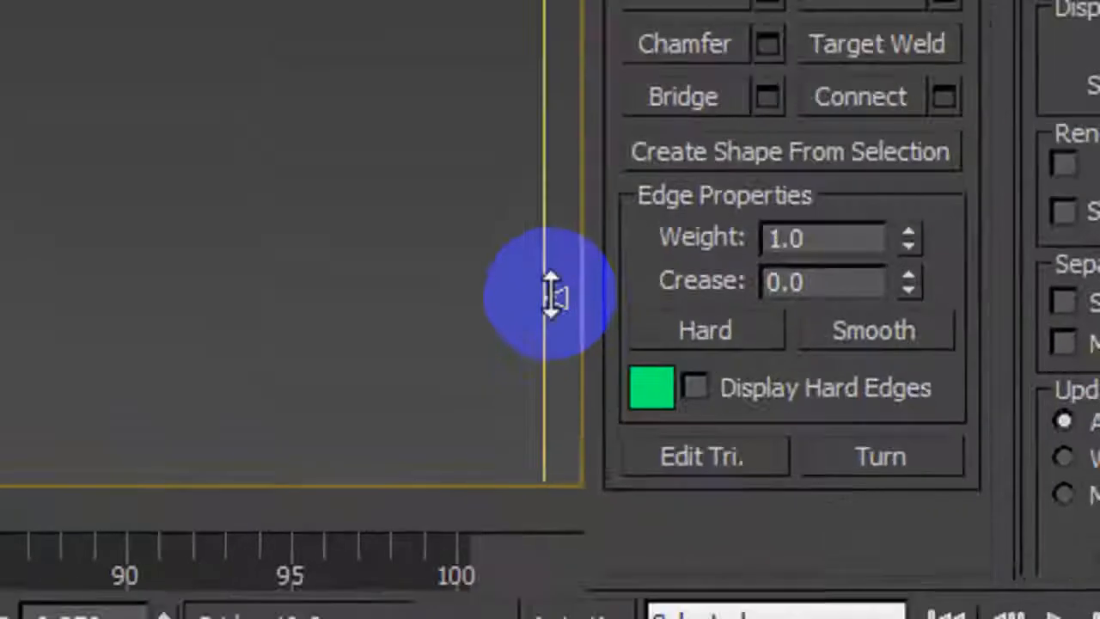
{"action": "left_click_drag", "start_coordinate": [551, 295], "coordinate": [555, 473]}
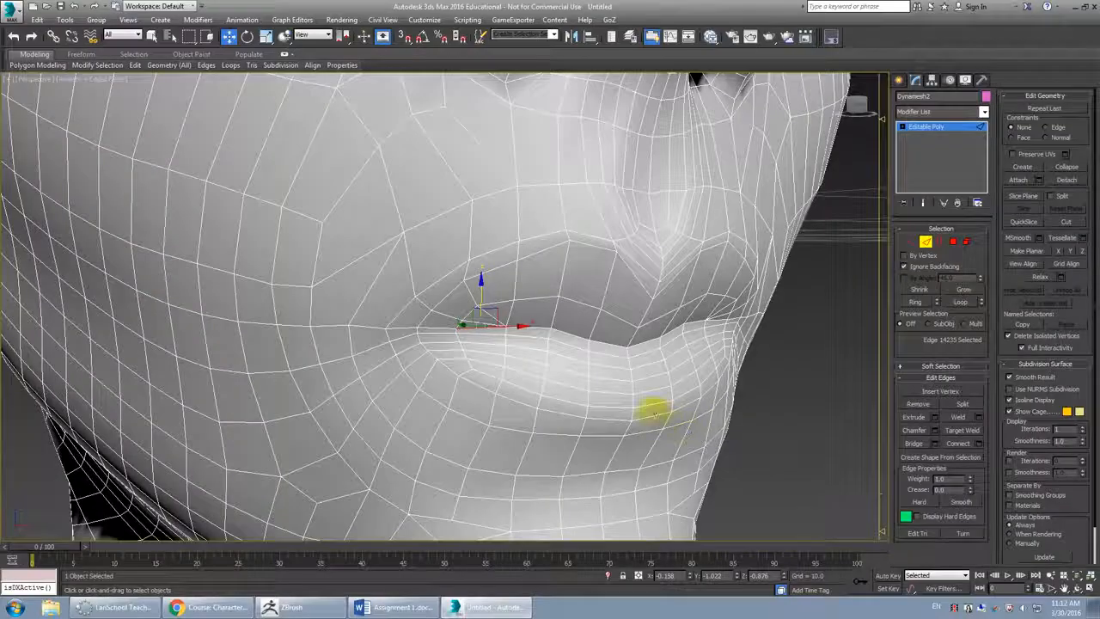
{"action": "scroll", "coordinate": [651, 409], "scroll_direction": "up", "scroll_amount": 2}
{"action": "middle_click_drag", "start_coordinate": [651, 408], "coordinate": [558, 369]}
{"action": "scroll", "coordinate": [605, 394], "scroll_direction": "up", "scroll_amount": 8}
{"action": "scroll", "coordinate": [574, 362], "scroll_direction": "down", "scroll_amount": 5}
{"action": "scroll", "coordinate": [557, 369], "scroll_direction": "down", "scroll_amount": 3}
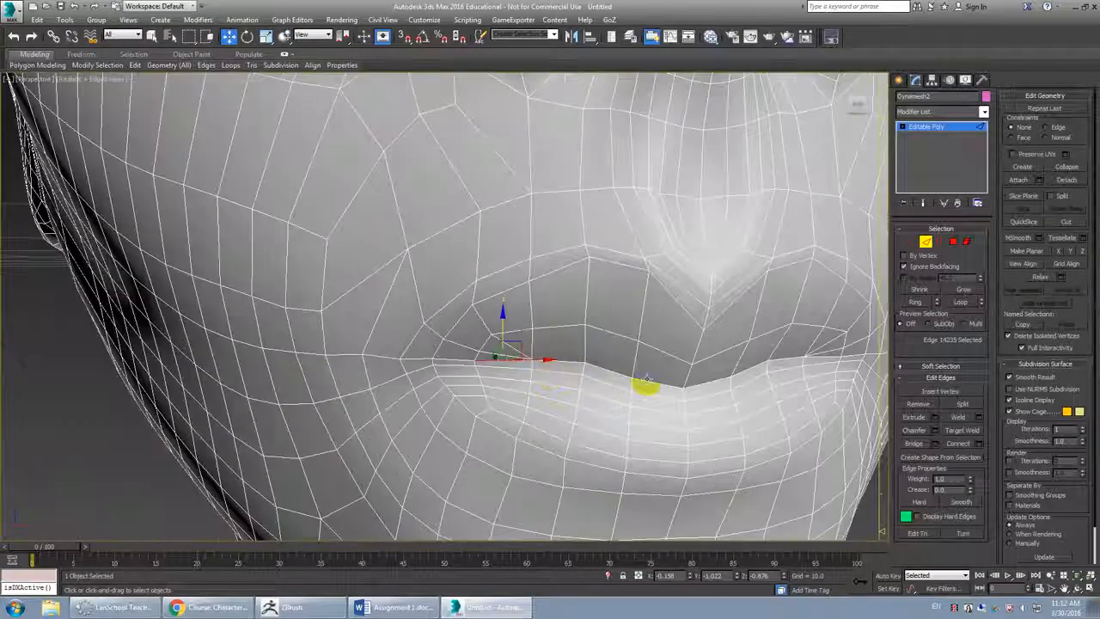
{"action": "left_click", "coordinate": [966, 304]}
{"action": "scroll", "coordinate": [658, 387], "scroll_direction": "down", "scroll_amount": 4}
{"action": "scroll", "coordinate": [659, 390], "scroll_direction": "up", "scroll_amount": 7}
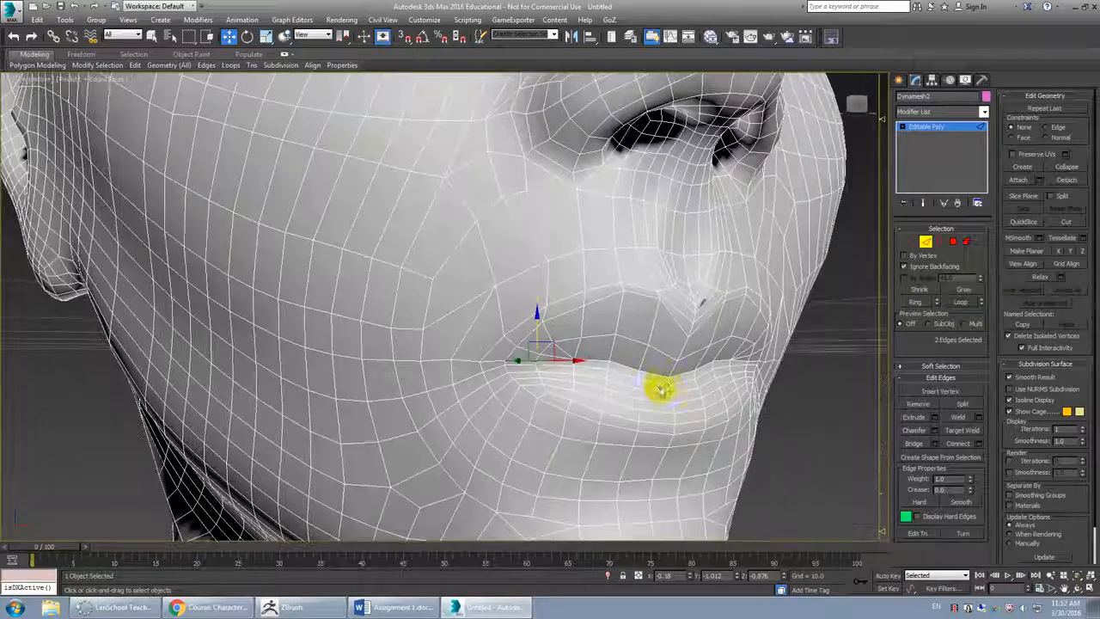
{"action": "middle_click_drag", "start_coordinate": [624, 361], "coordinate": [545, 363], "text": "alt"}
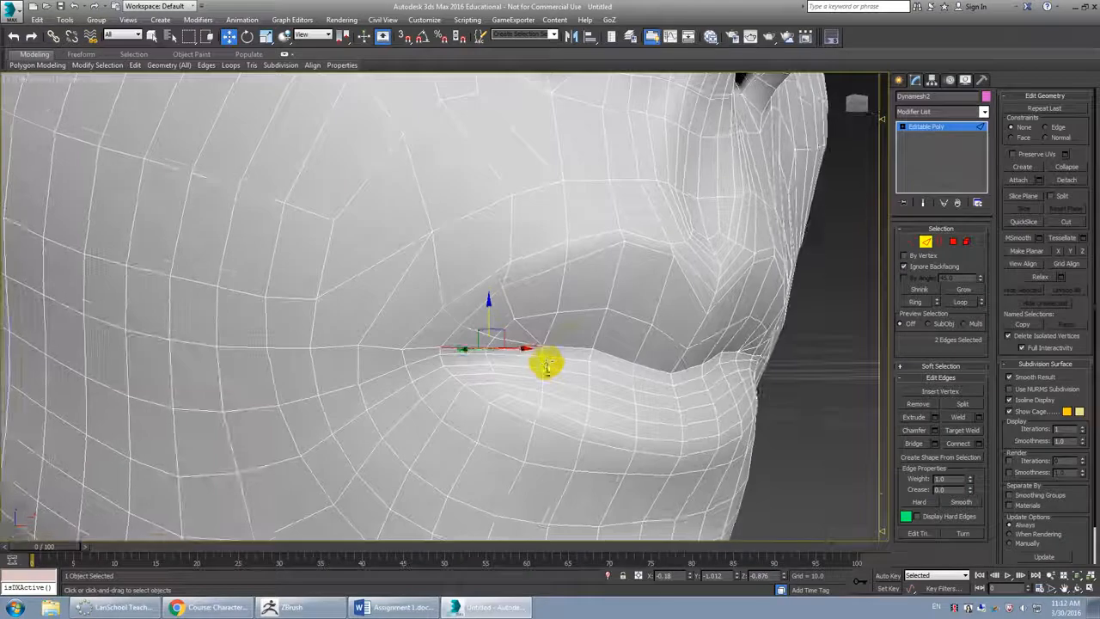
{"action": "key", "text": "ctrl+z"}
{"action": "key", "text": "ctrl+z"}
{"action": "key", "text": "ctrl+y"}
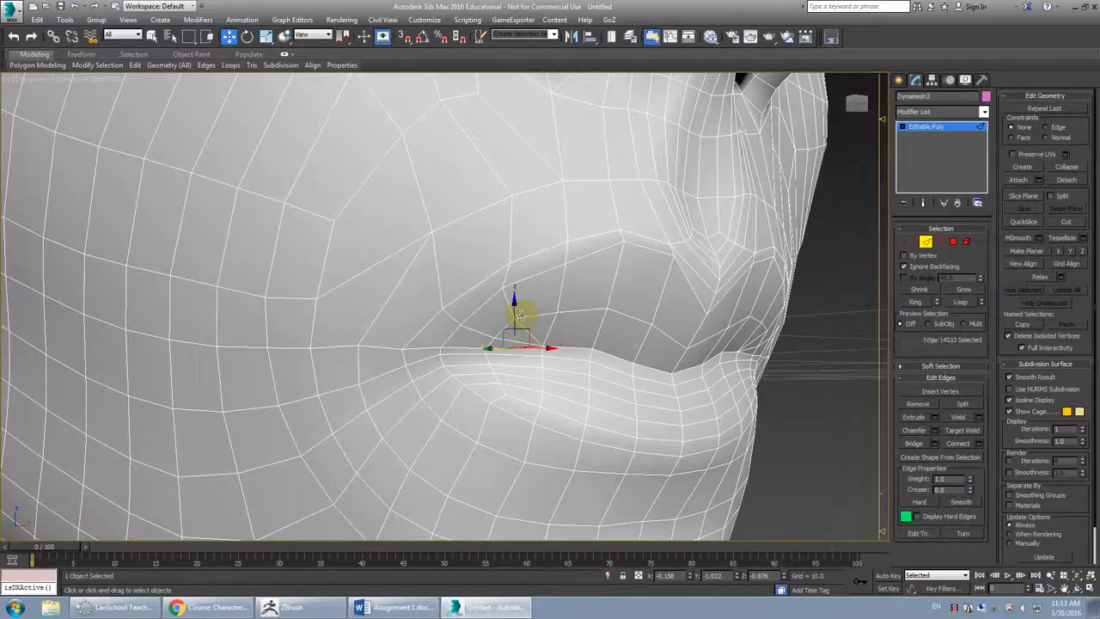
- Raise the upper lip's edge near the mouth corner and cut new edges from the lip contour down to the opening
{"action": "left_click_drag", "start_coordinate": [517, 315], "coordinate": [515, 306]}
{"action": "middle_click_drag", "start_coordinate": [630, 337], "coordinate": [516, 311], "text": "alt"}
{"action": "scroll", "coordinate": [606, 335], "scroll_direction": "up", "scroll_amount": 2}
{"action": "key", "text": "alt+c"}
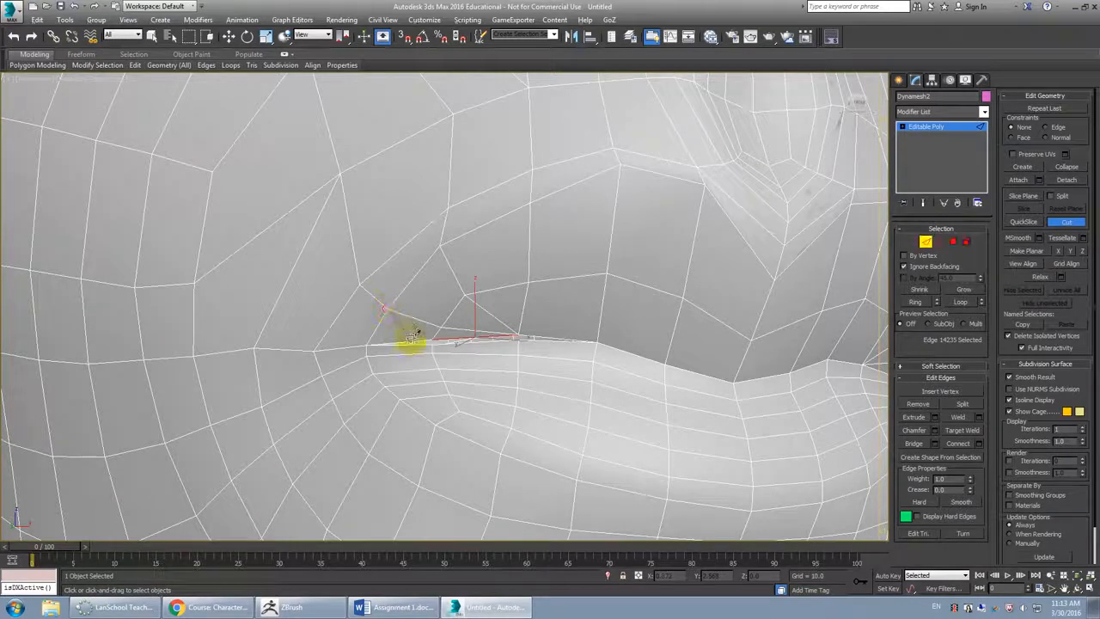
{"action": "left_click", "coordinate": [453, 261]}
{"action": "left_click", "coordinate": [464, 337]}
{"action": "key", "text": "w"}
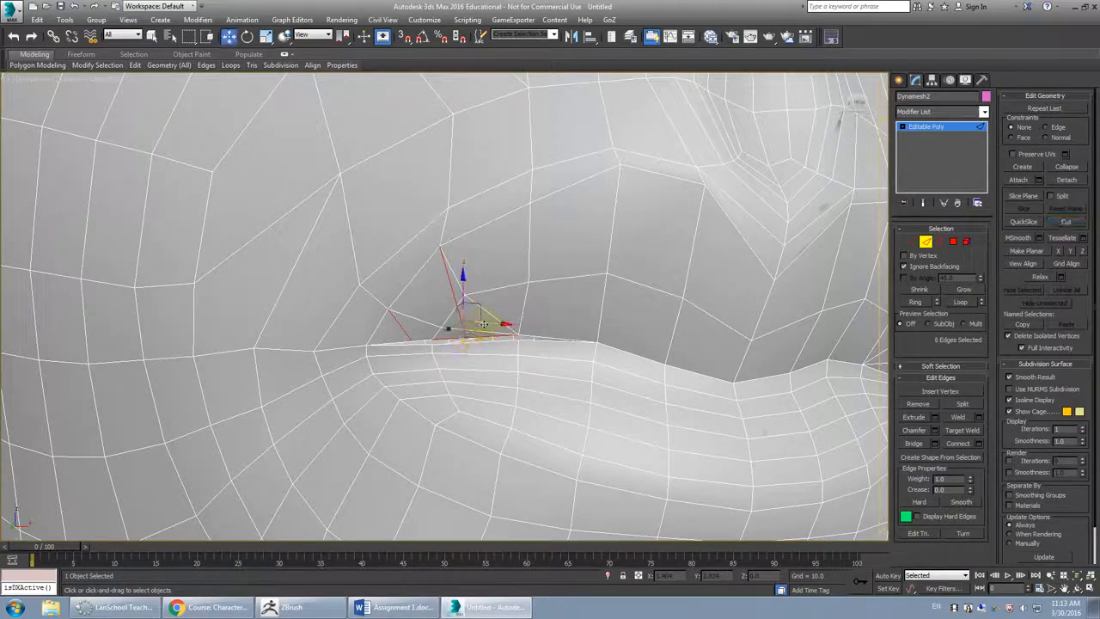
- Remove the leftover diagonal edges crossing the new cuts above the mouth corner, and select the short edge beside them
{"action": "left_click", "coordinate": [480, 325]}
{"action": "double_click", "coordinate": [473, 327]}
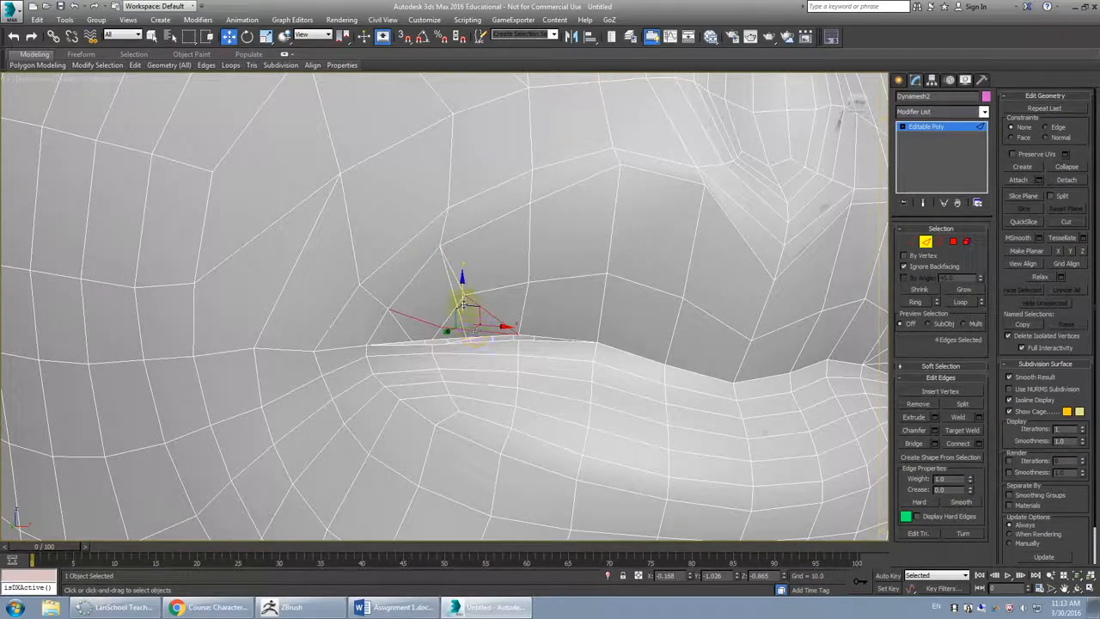
{"action": "left_click", "coordinate": [457, 283], "text": "ctrl"}
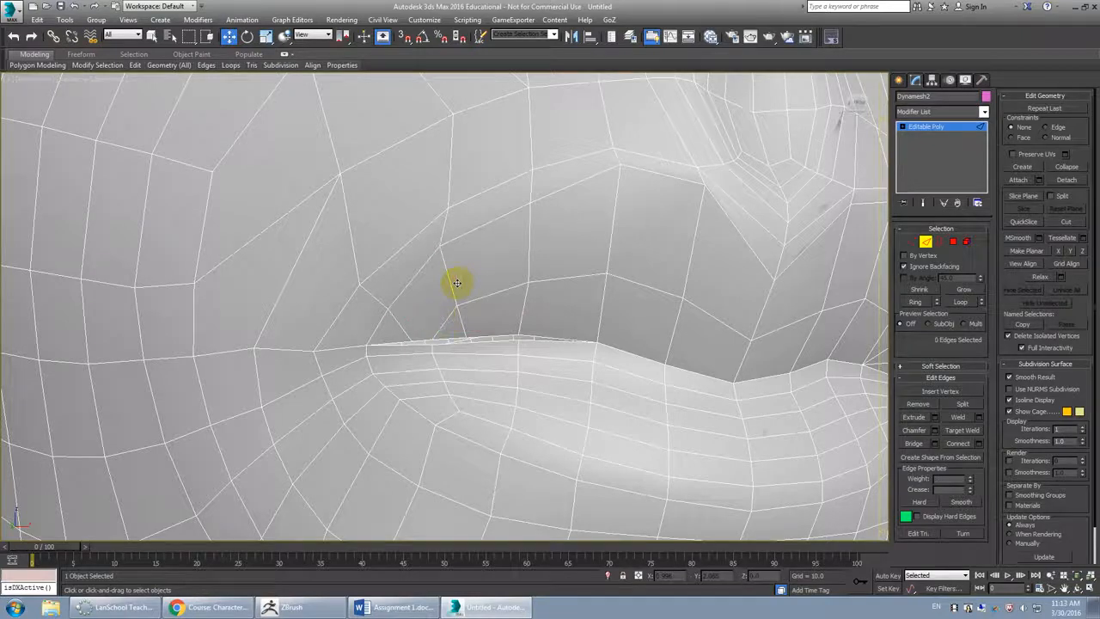
{"action": "left_click", "coordinate": [441, 325]}
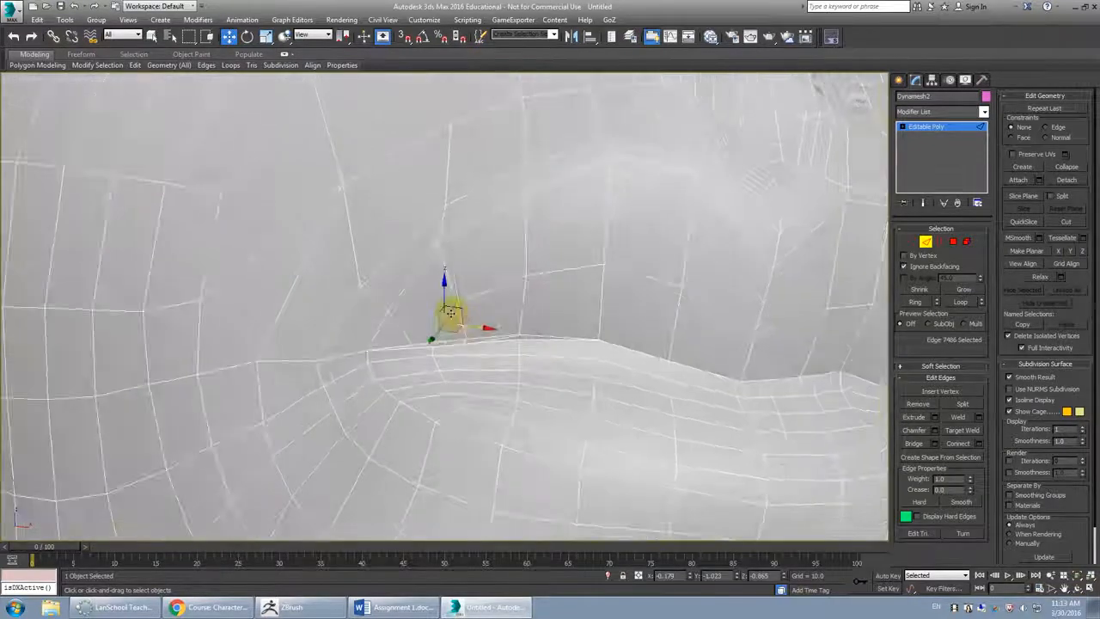
- Try removing the short edge above the mouth corner, undo it, and pick edges along the middle of the upper lip
{"action": "key", "text": "BackSpace"}
{"action": "key", "text": "ctrl+z"}
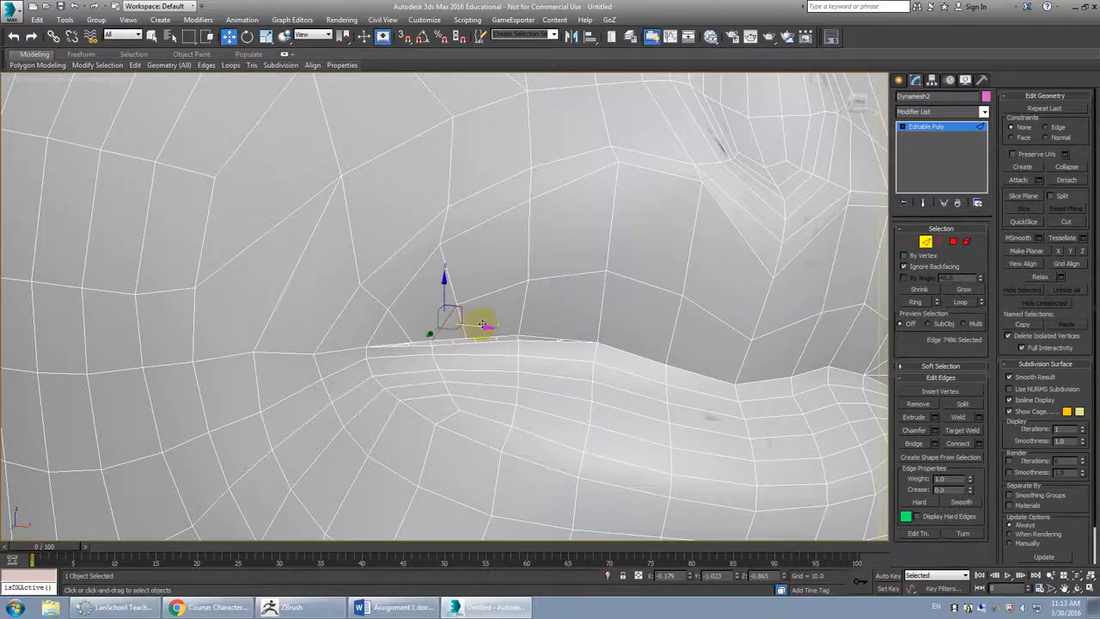
{"action": "scroll", "coordinate": [478, 322], "scroll_direction": "down", "scroll_amount": 4}
{"action": "middle_click_drag", "start_coordinate": [460, 310], "coordinate": [520, 325], "text": "alt"}
{"action": "scroll", "coordinate": [519, 318], "scroll_direction": "up", "scroll_amount": 2}
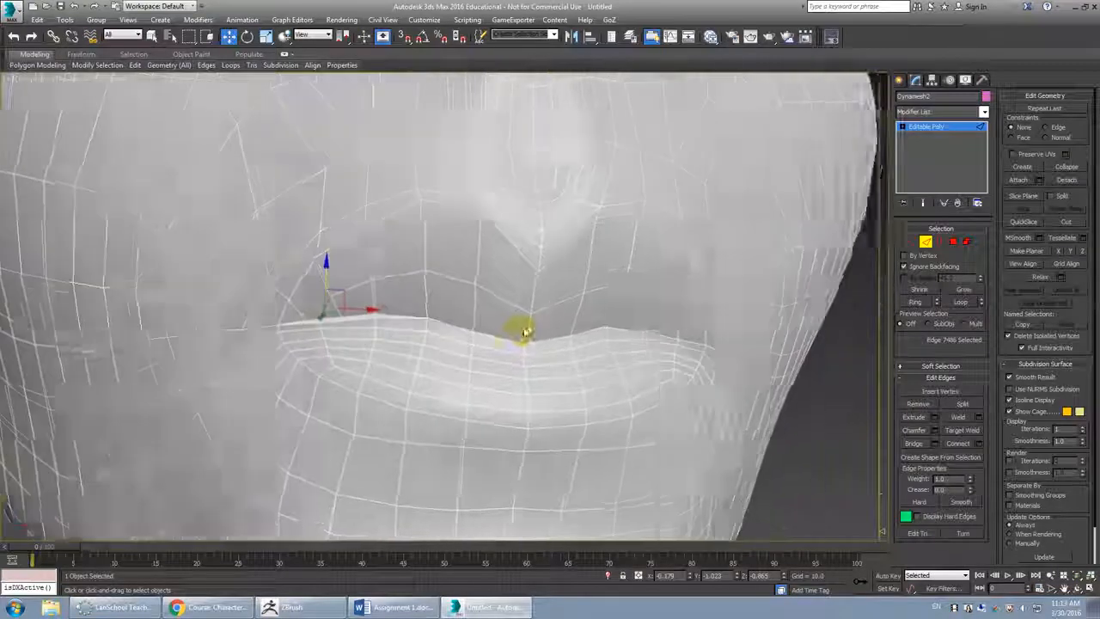
{"action": "scroll", "coordinate": [511, 330], "scroll_direction": "down", "scroll_amount": 2}
{"action": "left_click", "coordinate": [499, 338]}
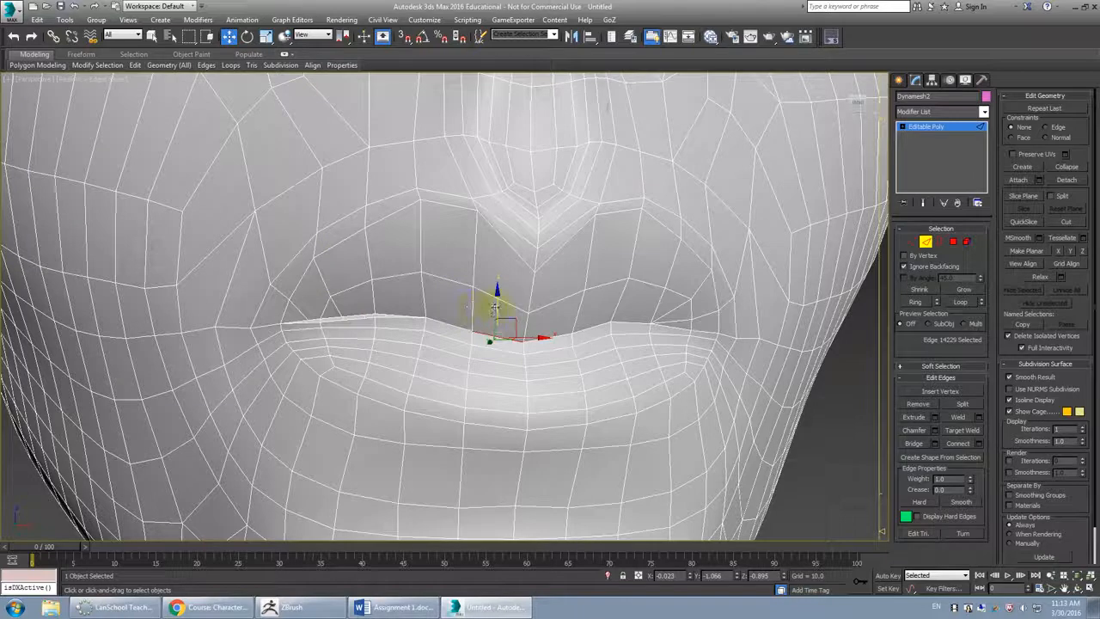
{"action": "scroll", "coordinate": [429, 314], "scroll_direction": "up", "scroll_amount": 2}
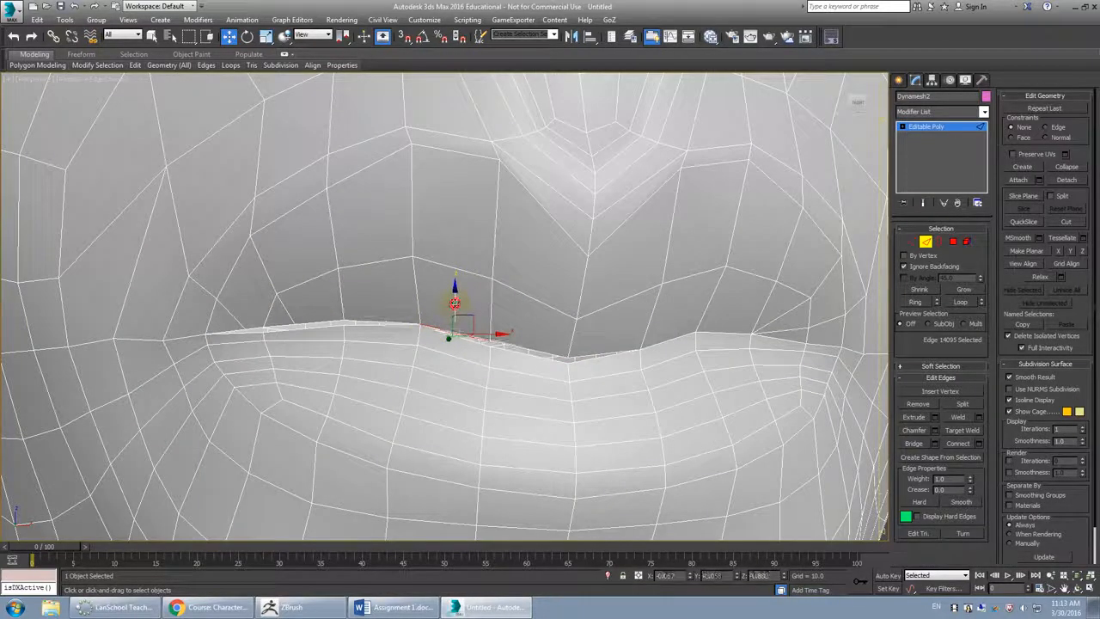
- Select all edges on one half of the head from the front view, up to the centreline, and delete them
{"action": "scroll", "coordinate": [456, 298], "scroll_direction": "down", "scroll_amount": 5}
{"action": "key", "text": "f"}
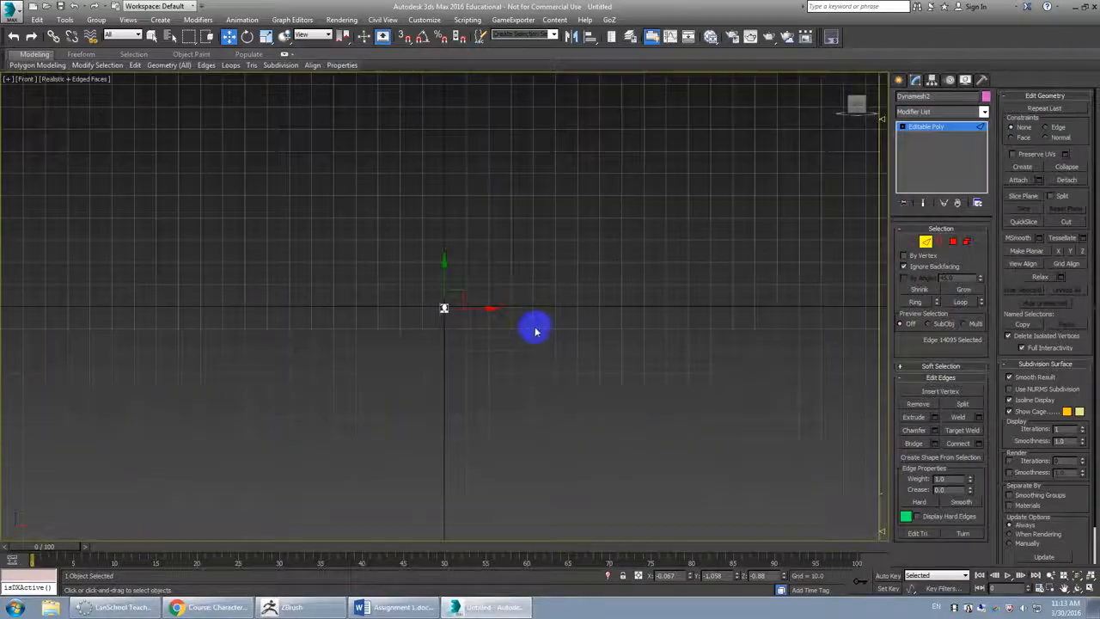
{"action": "middle_click_drag", "start_coordinate": [482, 323], "coordinate": [537, 328]}
{"action": "scroll", "coordinate": [537, 327], "scroll_direction": "up", "scroll_amount": 4}
{"action": "middle_click_drag", "start_coordinate": [487, 304], "coordinate": [715, 379]}
{"action": "scroll", "coordinate": [598, 357], "scroll_direction": "up", "scroll_amount": 2}
{"action": "scroll", "coordinate": [515, 325], "scroll_direction": "up", "scroll_amount": 4}
{"action": "middle_click_drag", "start_coordinate": [525, 317], "coordinate": [481, 367]}
{"action": "scroll", "coordinate": [481, 368], "scroll_direction": "up", "scroll_amount": 1}
{"action": "scroll", "coordinate": [481, 367], "scroll_direction": "down", "scroll_amount": 2}
{"action": "scroll", "coordinate": [506, 316], "scroll_direction": "up", "scroll_amount": 2}
{"action": "left_click_drag", "start_coordinate": [740, 108], "coordinate": [638, 328]}
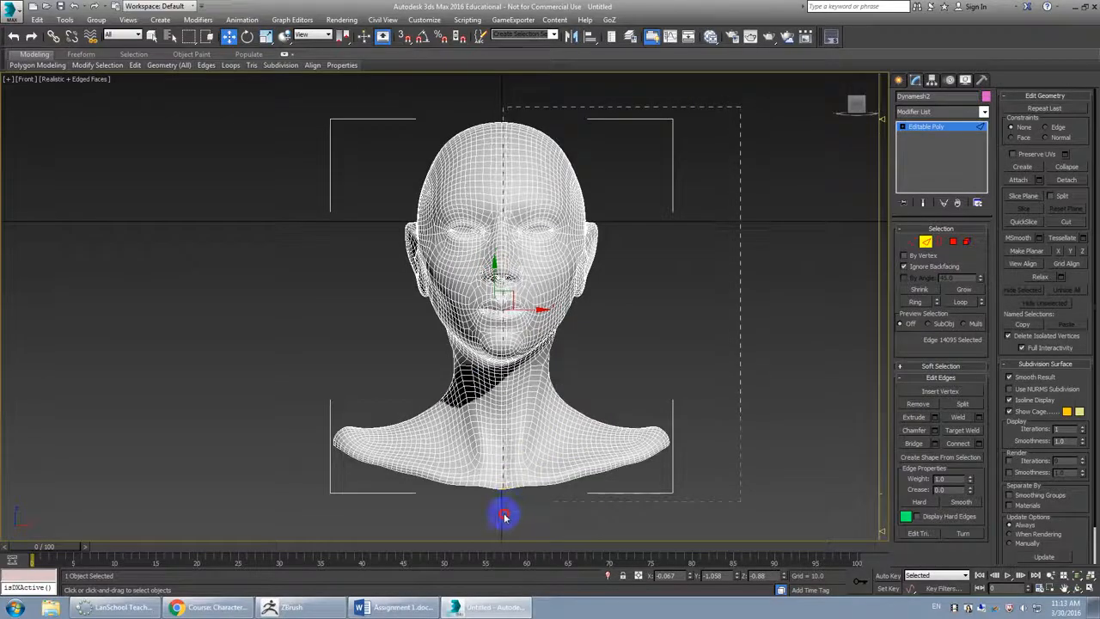
{"action": "left_click_drag", "start_coordinate": [505, 515], "coordinate": [504, 516]}
{"action": "scroll", "coordinate": [521, 416], "scroll_direction": "up", "scroll_amount": 4}
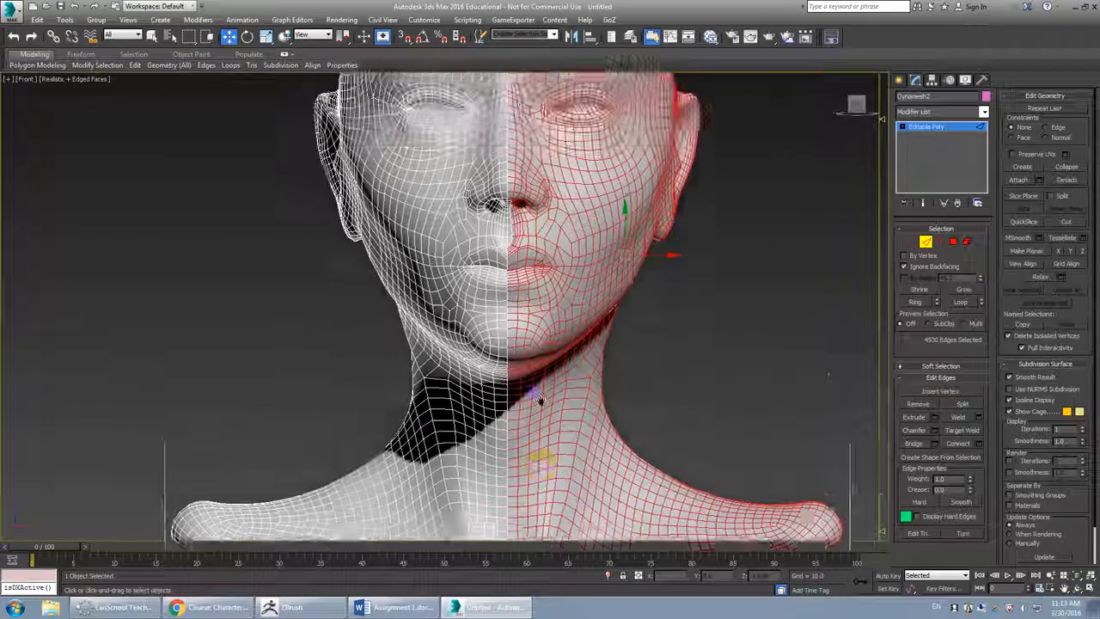
{"action": "key", "text": "Delete"}
- Turn off Ignore Backfacing, select the remaining back-side geometry of the deleted half and delete it up to the centreline
{"action": "scroll", "coordinate": [576, 384], "scroll_direction": "down", "scroll_amount": 5}
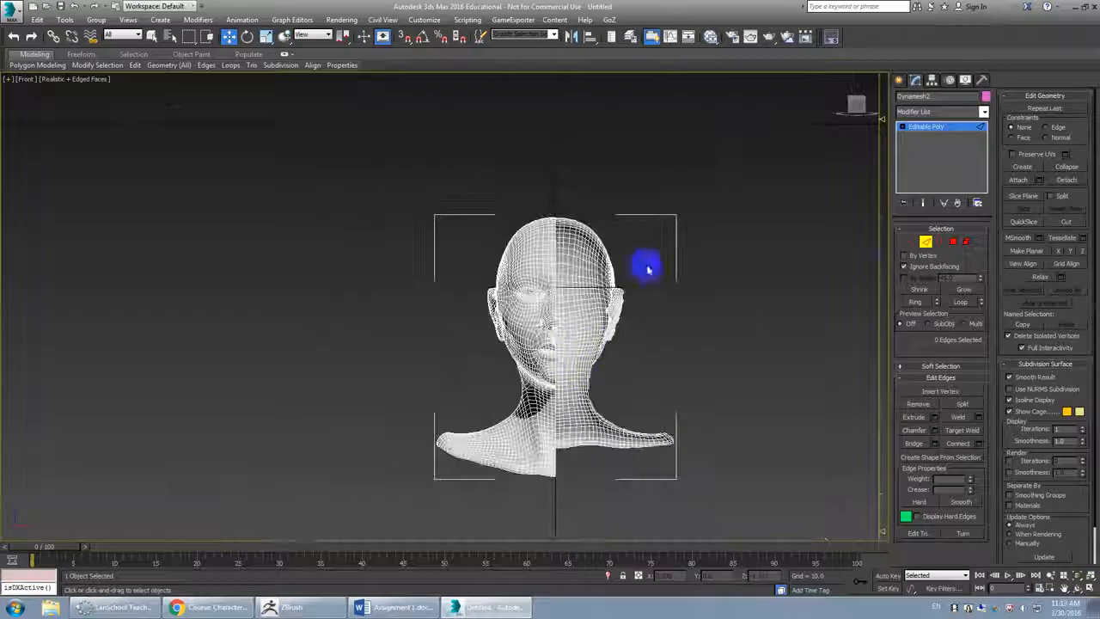
{"action": "left_click", "coordinate": [904, 267]}
{"action": "left_click_drag", "start_coordinate": [800, 178], "coordinate": [557, 507]}
{"action": "scroll", "coordinate": [572, 417], "scroll_direction": "up", "scroll_amount": 4}
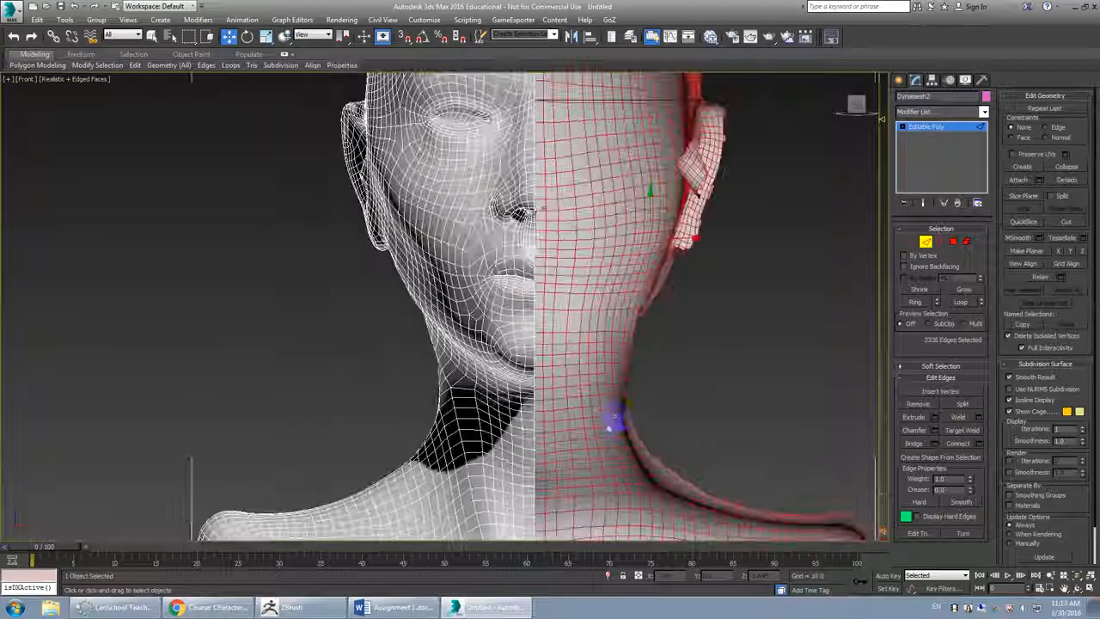
{"action": "key", "text": "Delete"}
{"action": "scroll", "coordinate": [633, 373], "scroll_direction": "down", "scroll_amount": 4}
{"action": "left_click_drag", "start_coordinate": [662, 155], "coordinate": [606, 409]}
{"action": "scroll", "coordinate": [602, 368], "scroll_direction": "up", "scroll_amount": 4}
{"action": "scroll", "coordinate": [593, 300], "scroll_direction": "up", "scroll_amount": 6}
{"action": "left_click_drag", "start_coordinate": [594, 192], "coordinate": [547, 427]}
{"action": "key", "text": "Delete"}
{"action": "scroll", "coordinate": [600, 353], "scroll_direction": "down", "scroll_amount": 8}
- Apply a Symmetry modifier to the half head in the perspective view, mirrored on X with Flip enabled
{"action": "middle_click_drag", "start_coordinate": [600, 353], "coordinate": [575, 305]}
{"action": "key", "text": "p"}
{"action": "scroll", "coordinate": [606, 367], "scroll_direction": "down", "scroll_amount": 3}
{"action": "middle_click_drag", "start_coordinate": [606, 368], "coordinate": [613, 337]}
{"action": "scroll", "coordinate": [570, 341], "scroll_direction": "down", "scroll_amount": 4}
{"action": "scroll", "coordinate": [612, 339], "scroll_direction": "up", "scroll_amount": 5}
{"action": "middle_click_drag", "start_coordinate": [748, 263], "coordinate": [747, 303]}
{"action": "left_click", "coordinate": [924, 241]}
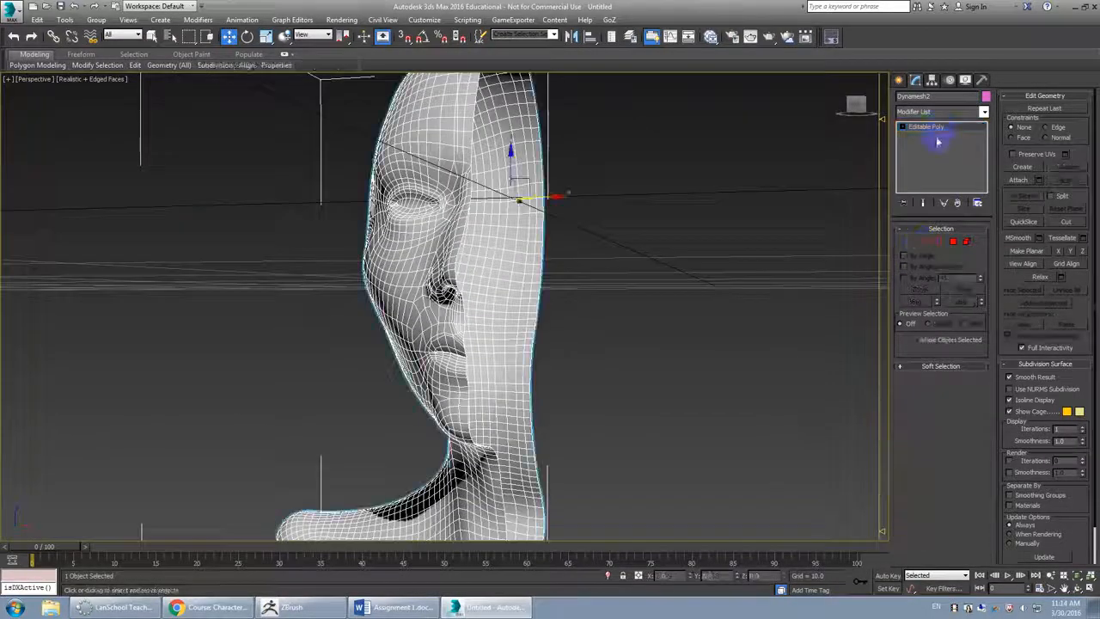
{"action": "left_click", "coordinate": [940, 112]}
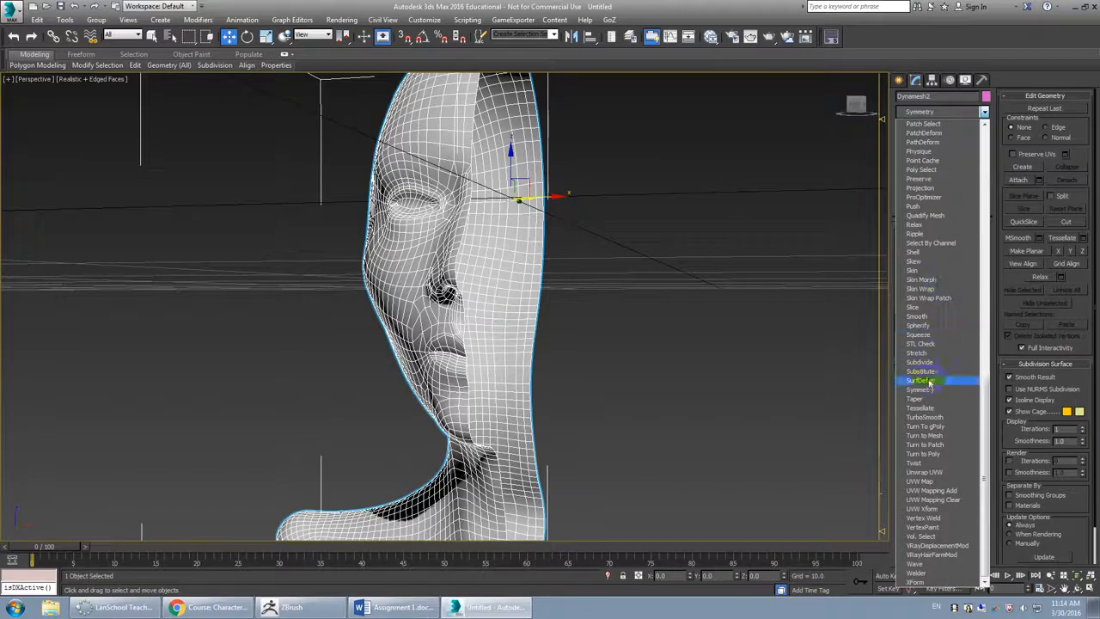
{"action": "left_click", "coordinate": [936, 386]}
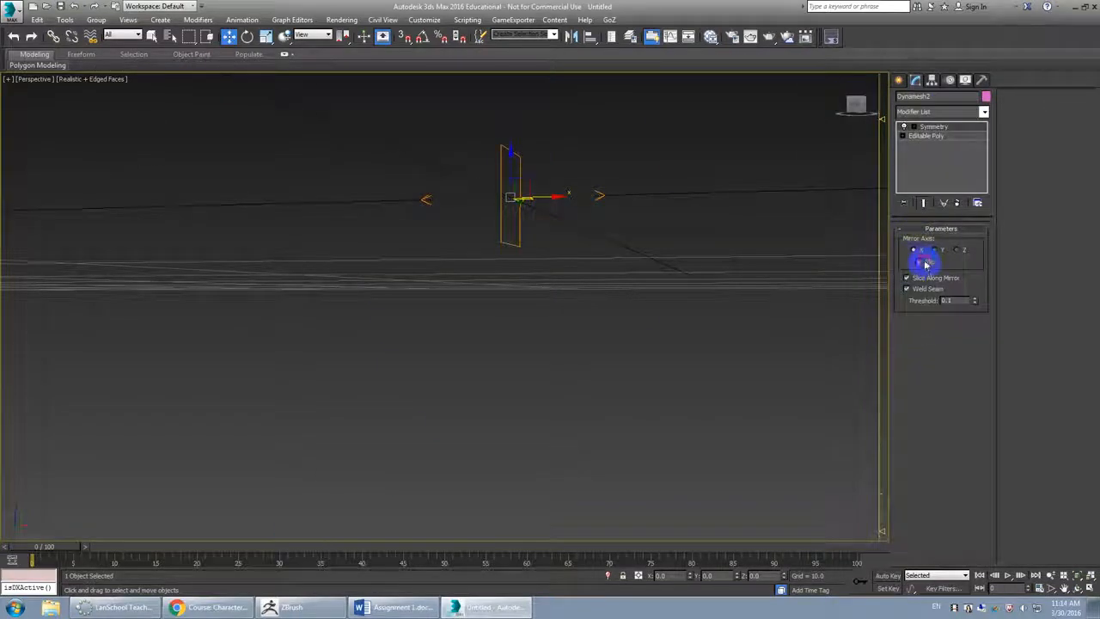
{"action": "left_click", "coordinate": [919, 260]}
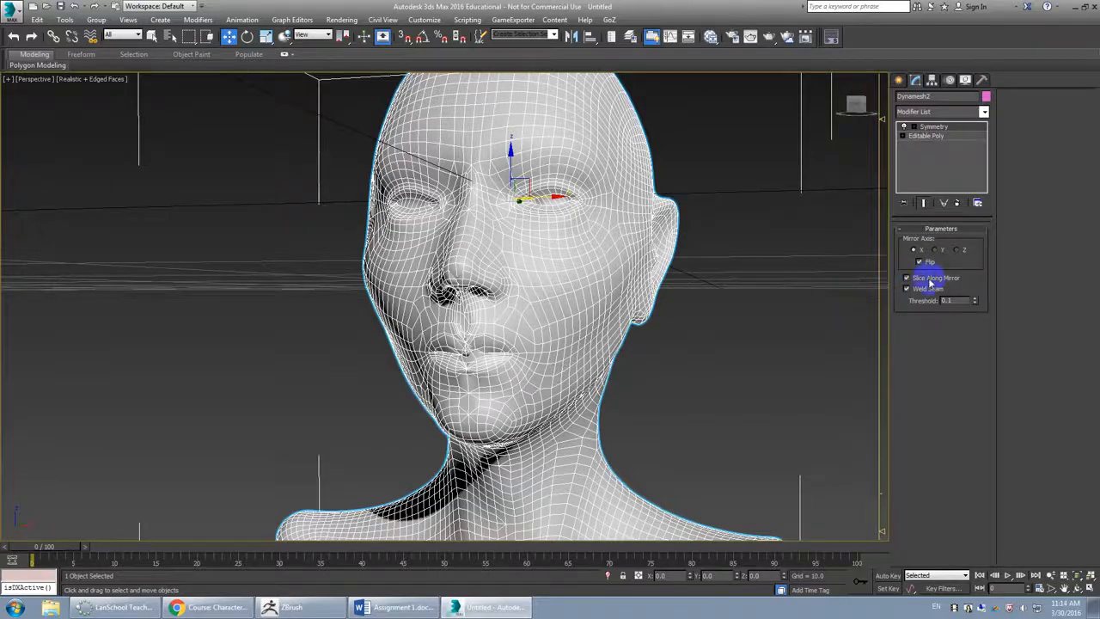
- Set the Symmetry modifier's weld seam threshold to 0.01
{"action": "scroll", "coordinate": [687, 344], "scroll_direction": "up", "scroll_amount": 6}
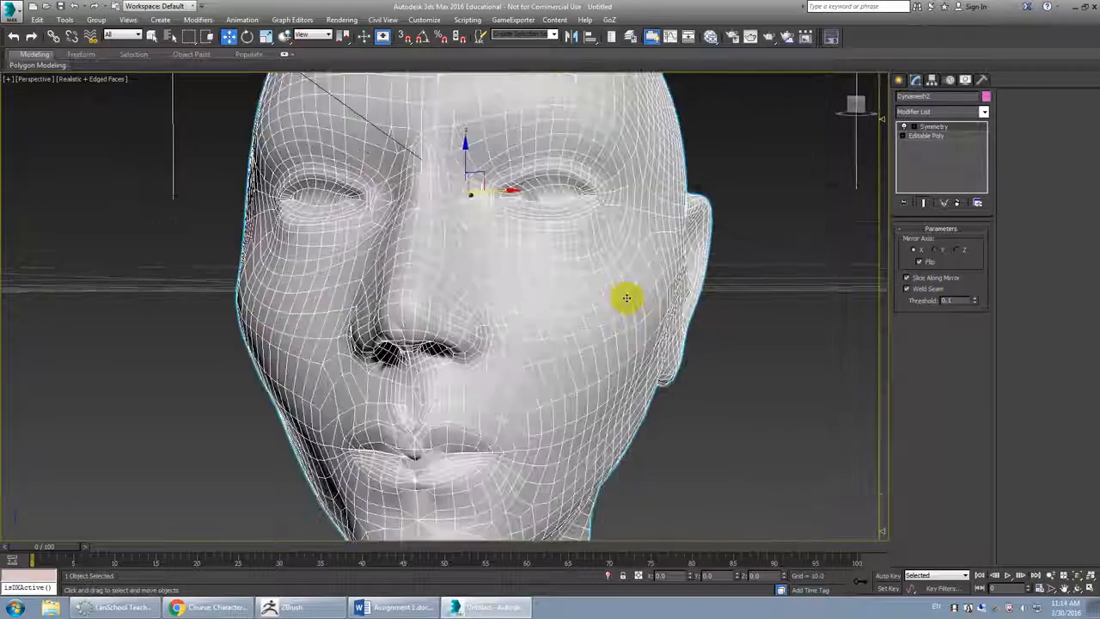
{"action": "middle_click_drag", "start_coordinate": [626, 298], "coordinate": [663, 295], "text": "alt"}
{"action": "left_click", "coordinate": [950, 302]}
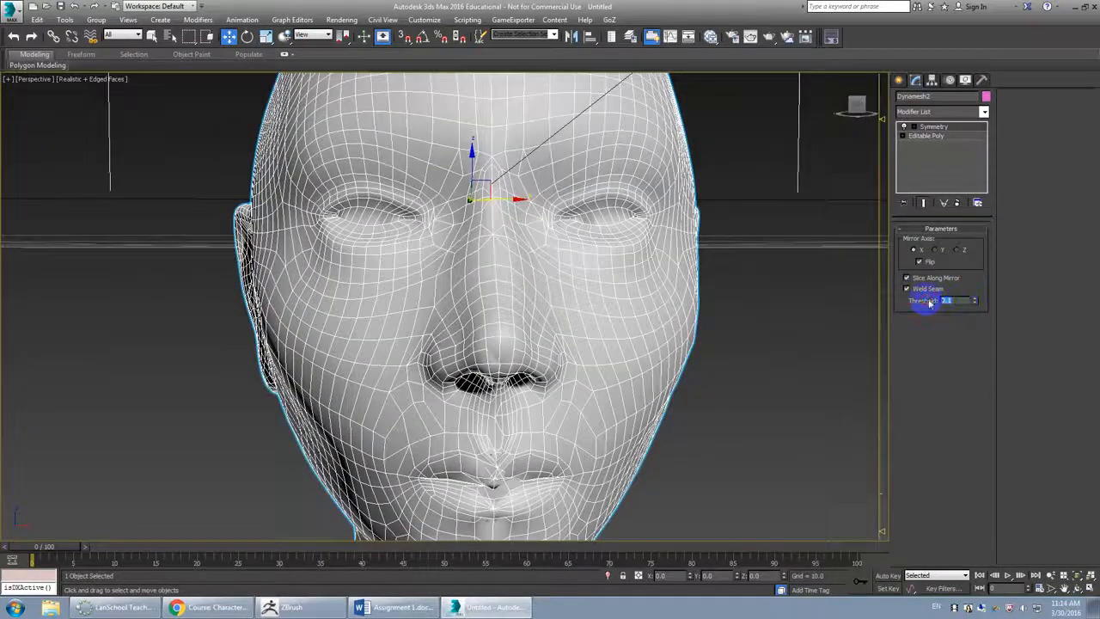
{"action": "left_click", "coordinate": [975, 303]}
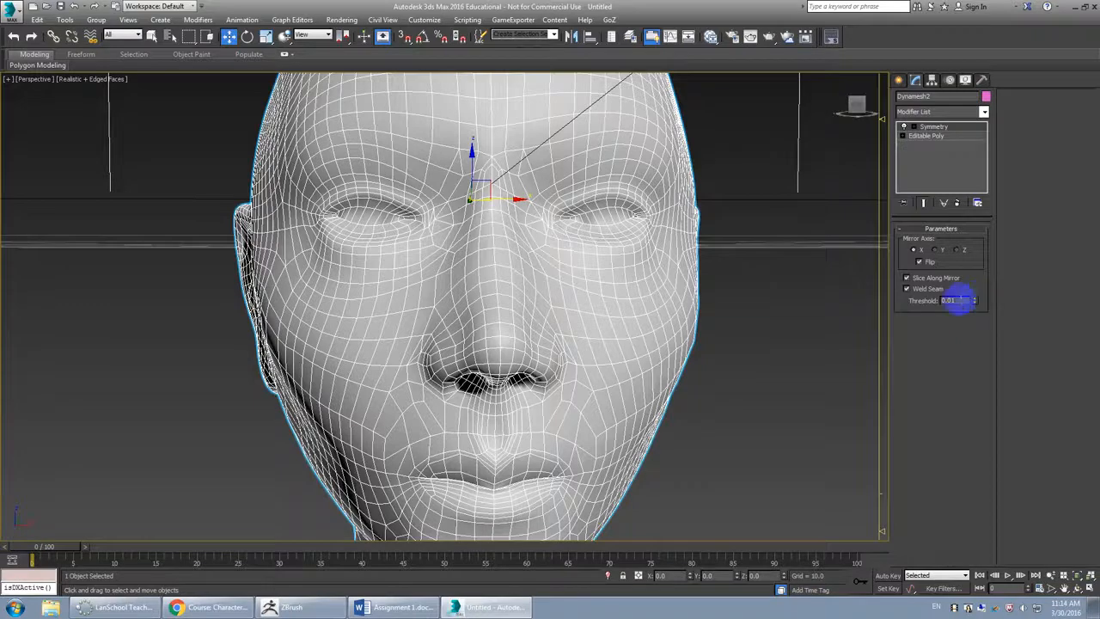
- Show the mirrored end result while editing base-mesh vertices, and raise the upper lip's centre seam vertex at the opening slightly
{"action": "scroll", "coordinate": [633, 375], "scroll_direction": "up", "scroll_amount": 5}
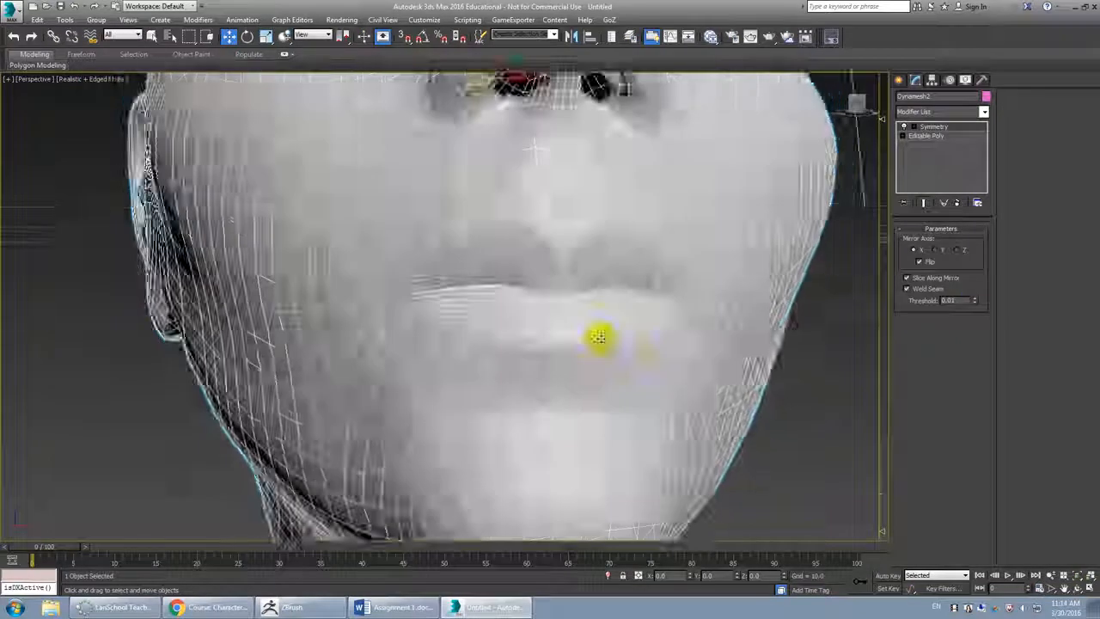
{"action": "scroll", "coordinate": [600, 337], "scroll_direction": "up", "scroll_amount": 5}
{"action": "scroll", "coordinate": [564, 285], "scroll_direction": "down", "scroll_amount": 3}
{"action": "middle_click_drag", "start_coordinate": [564, 315], "coordinate": [577, 331]}
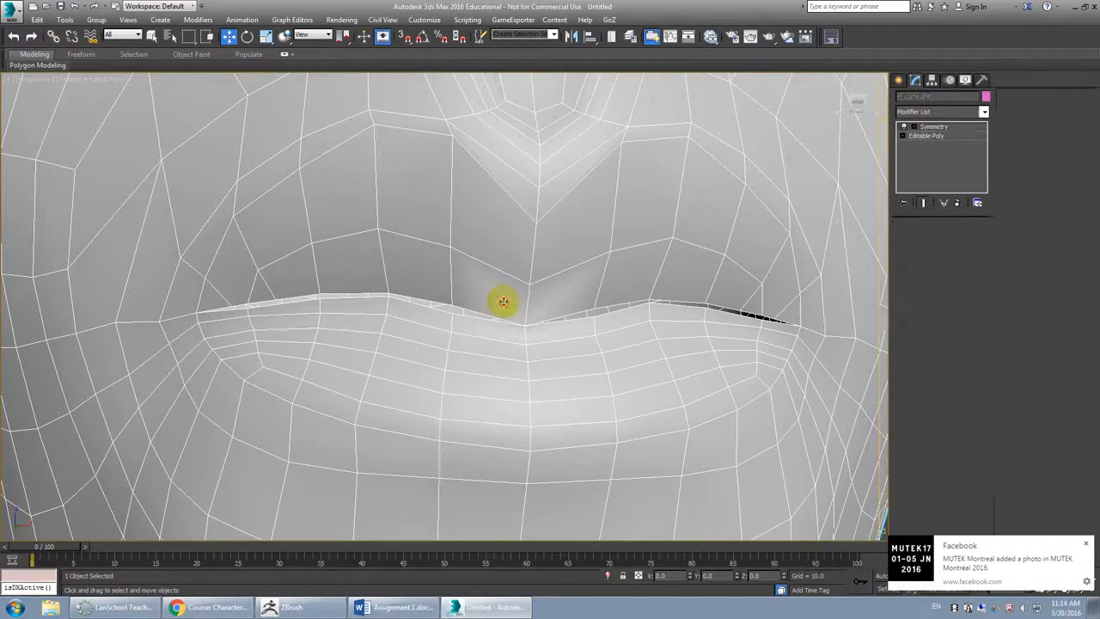
{"action": "left_click", "coordinate": [940, 138]}
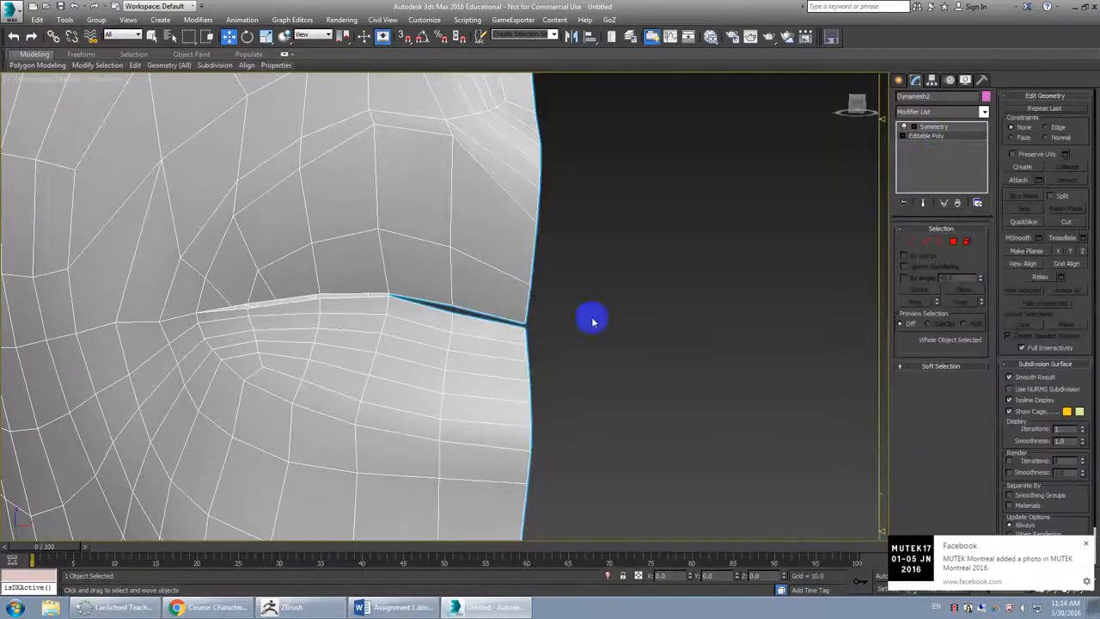
{"action": "left_click", "coordinate": [911, 241]}
{"action": "left_click", "coordinate": [924, 202]}
{"action": "left_click", "coordinate": [527, 324]}
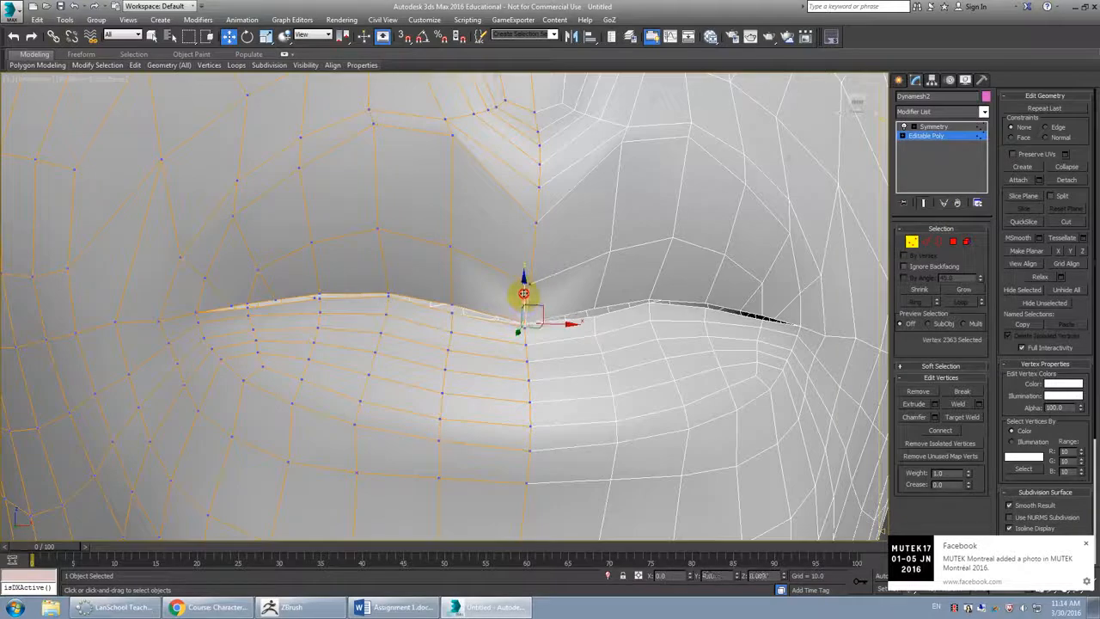
{"action": "left_click_drag", "start_coordinate": [528, 288], "coordinate": [528, 287]}
- Select the edge loop along the upper lip's side of the mouth opening
{"action": "middle_click_drag", "start_coordinate": [525, 299], "coordinate": [559, 330], "text": "alt"}
{"action": "scroll", "coordinate": [310, 314], "scroll_direction": "down", "scroll_amount": 5}
{"action": "scroll", "coordinate": [374, 305], "scroll_direction": "up", "scroll_amount": 3}
{"action": "middle_click_drag", "start_coordinate": [374, 305], "coordinate": [502, 319]}
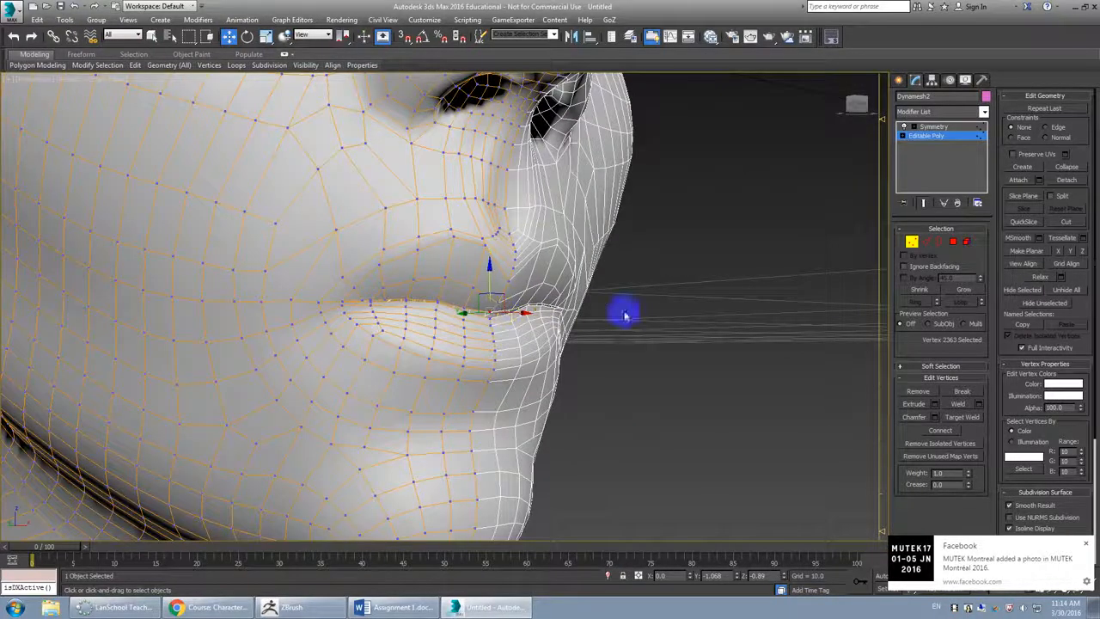
{"action": "left_click", "coordinate": [925, 242]}
{"action": "double_click", "coordinate": [483, 309]}
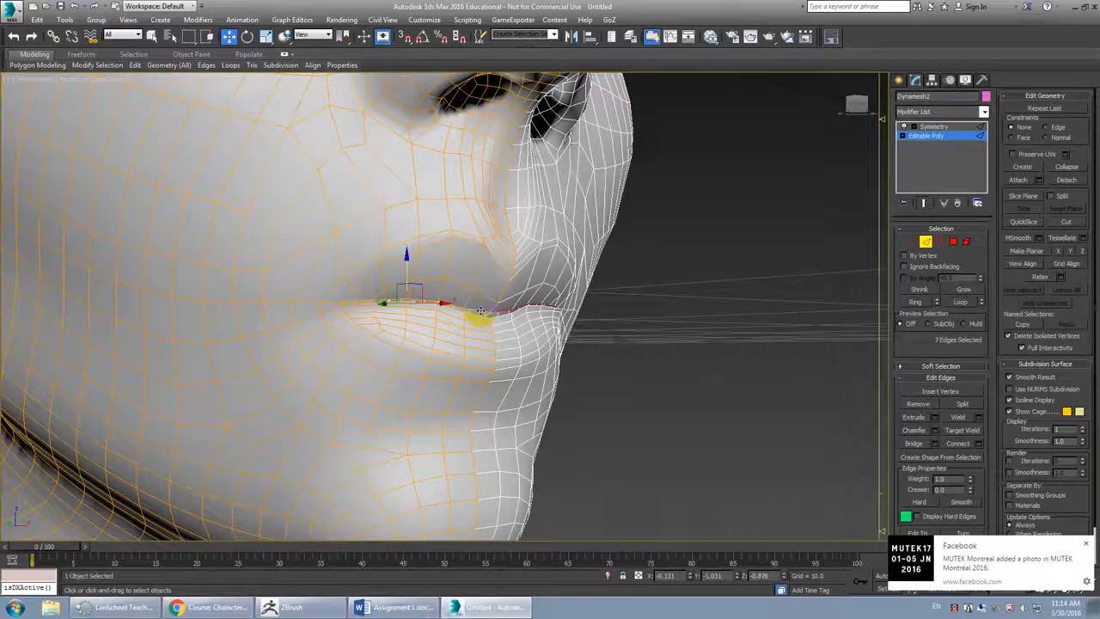
{"action": "scroll", "coordinate": [468, 311], "scroll_direction": "up", "scroll_amount": 5}
{"action": "scroll", "coordinate": [483, 298], "scroll_direction": "up", "scroll_amount": 4}
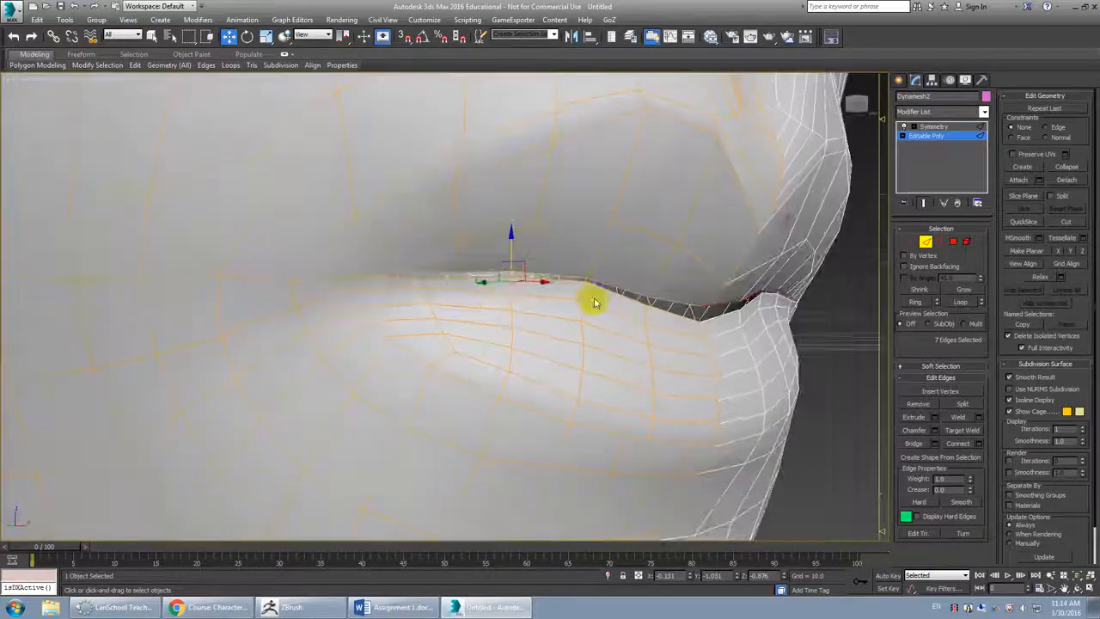
- Change the mesh cage colour to black and the selected cage colour to red
{"action": "left_click", "coordinate": [1066, 411]}
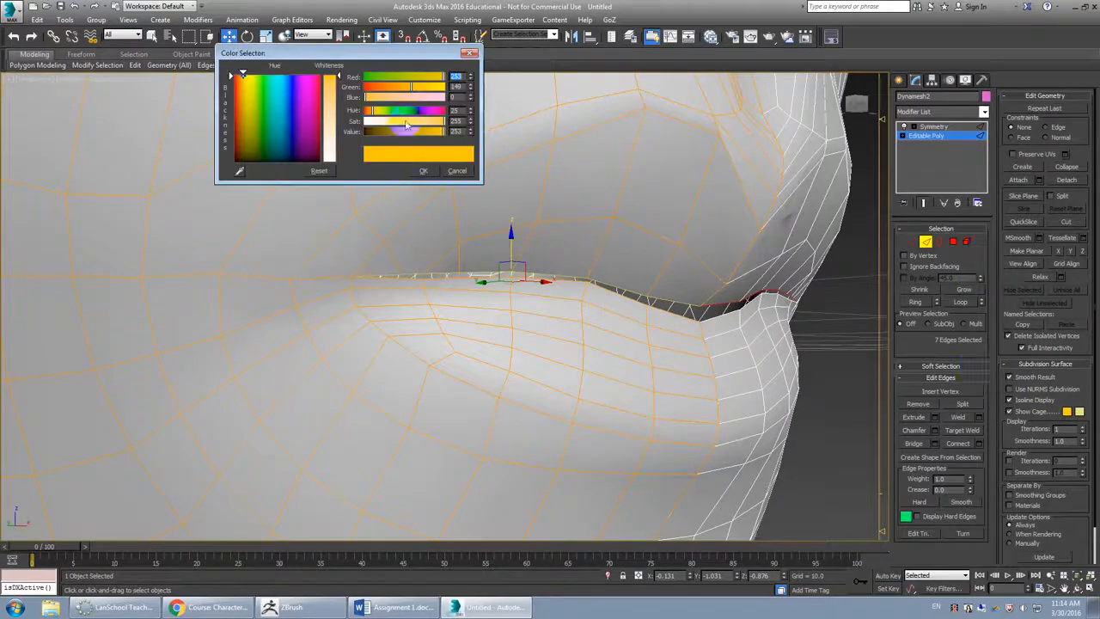
{"action": "left_click_drag", "start_coordinate": [413, 133], "coordinate": [366, 133]}
{"action": "left_click", "coordinate": [422, 170]}
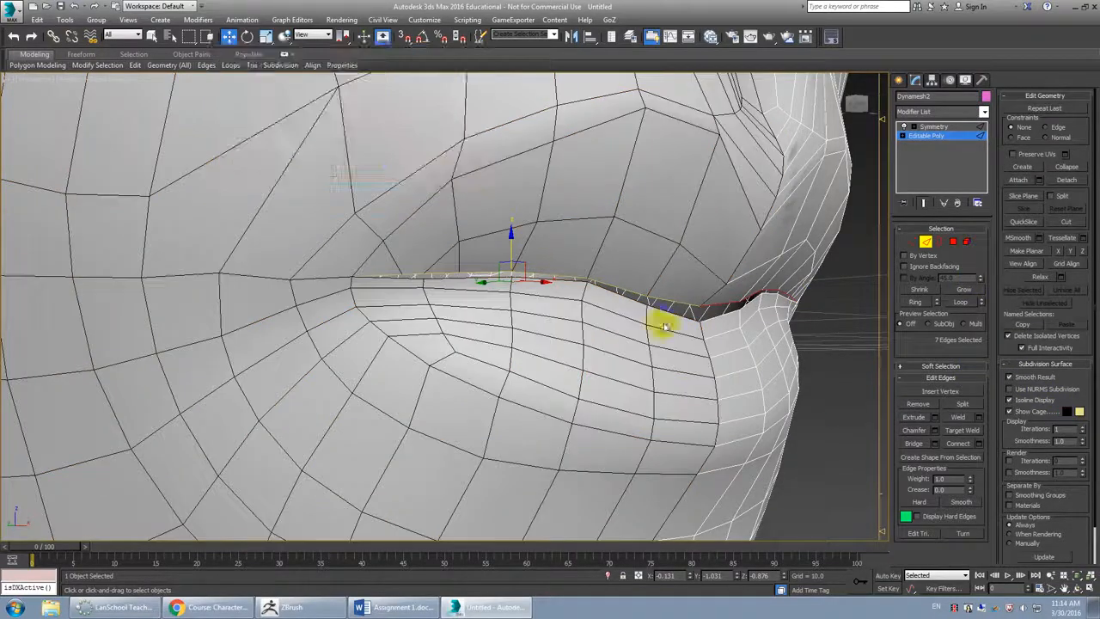
{"action": "left_click", "coordinate": [1079, 412]}
{"action": "left_click_drag", "start_coordinate": [428, 111], "coordinate": [449, 132]}
{"action": "left_click", "coordinate": [423, 170]}
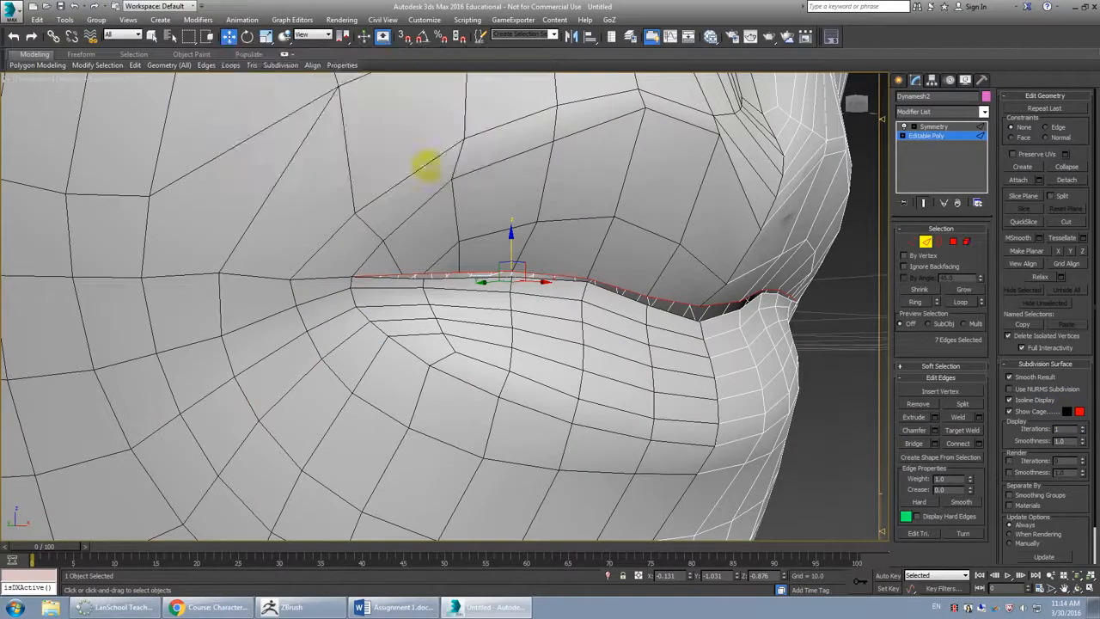
- Deselect the unwanted edge near the mouth corner and raise the remaining upper lip edges to widen the opening
{"action": "middle_click_drag", "start_coordinate": [415, 281], "coordinate": [559, 294], "text": "alt"}
{"action": "middle_click_drag", "start_coordinate": [434, 303], "coordinate": [490, 305], "text": "alt"}
{"action": "middle_click_drag", "start_coordinate": [348, 307], "coordinate": [373, 321], "text": "alt"}
{"action": "left_click", "coordinate": [365, 329], "text": "alt"}
{"action": "left_click", "coordinate": [460, 280], "text": "alt"}
{"action": "left_click", "coordinate": [615, 261], "text": "alt"}
{"action": "middle_click_drag", "start_coordinate": [601, 252], "coordinate": [511, 246], "text": "alt"}
{"action": "left_click", "coordinate": [653, 294], "text": "alt"}
{"action": "mouse_move", "coordinate": [612, 286]}
{"action": "middle_mouse_down", "text": "alt"}
{"action": "mouse_move", "coordinate": [602, 284]}
{"action": "mouse_move", "coordinate": [650, 283]}
{"action": "mouse_move", "coordinate": [607, 283]}
{"action": "middle_mouse_up", "text": "alt"}
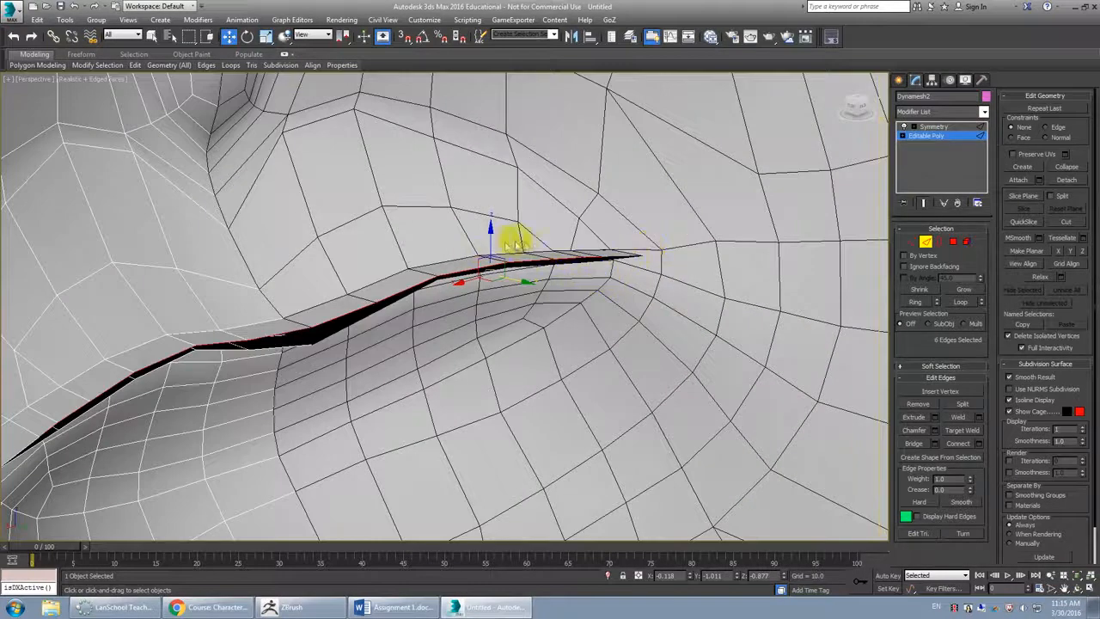
{"action": "left_click_drag", "start_coordinate": [491, 239], "coordinate": [491, 223]}
- Select the mouth opening's border, exclude the upper lip edges, and lower the lower lip edges slightly
{"action": "middle_click_drag", "start_coordinate": [490, 224], "coordinate": [516, 253], "text": "alt"}
{"action": "middle_click_drag", "start_coordinate": [593, 250], "coordinate": [619, 235], "text": "alt"}
{"action": "double_click", "coordinate": [622, 259]}
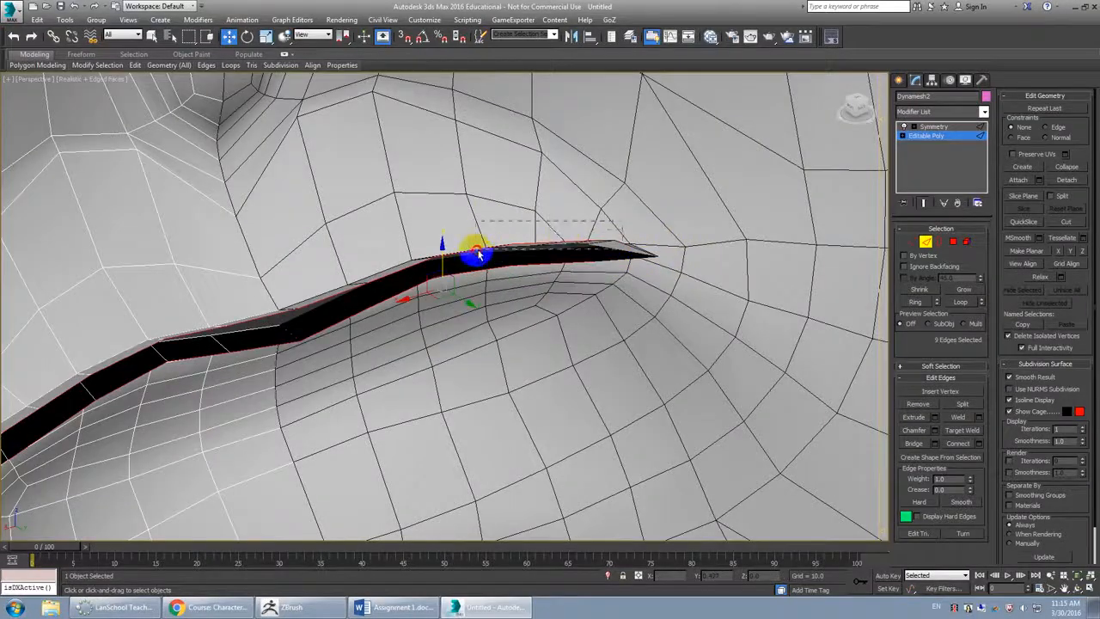
{"action": "left_click", "coordinate": [345, 275], "text": "alt"}
{"action": "middle_click_drag", "start_coordinate": [327, 306], "coordinate": [427, 251], "text": "alt"}
{"action": "left_click_drag", "start_coordinate": [441, 244], "coordinate": [444, 260]}
- Select the full border loop around the mouth opening and push it deeper into the mouth
{"action": "middle_click_drag", "start_coordinate": [444, 261], "coordinate": [504, 281], "text": "alt"}
{"action": "double_click", "coordinate": [529, 282]}
{"action": "key", "text": "r"}
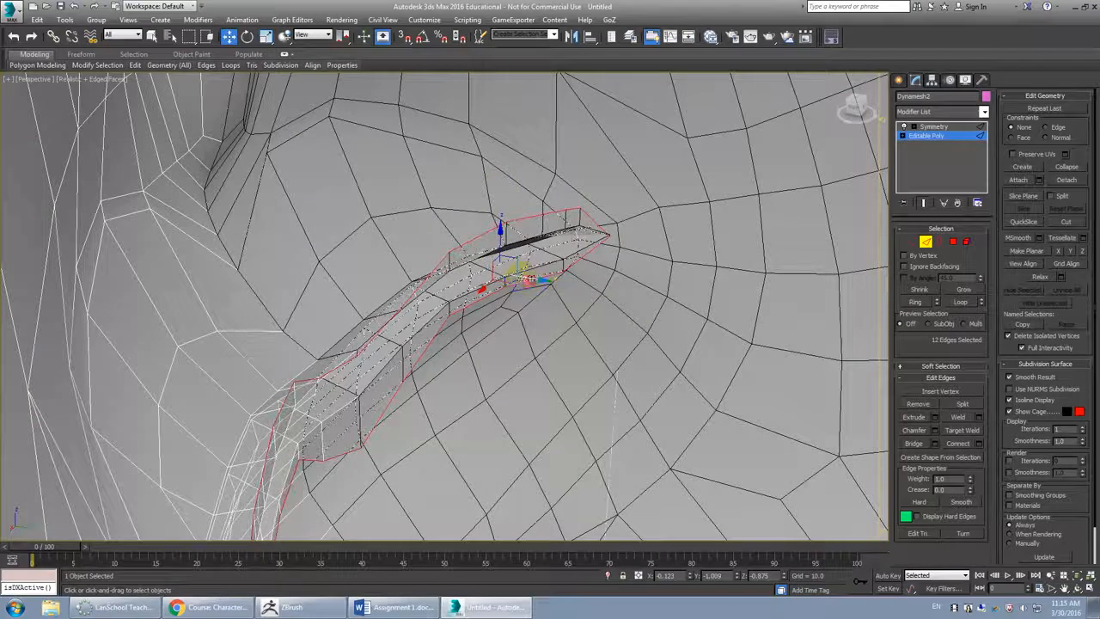
{"action": "middle_click_drag", "start_coordinate": [551, 287], "coordinate": [582, 299], "text": "alt"}
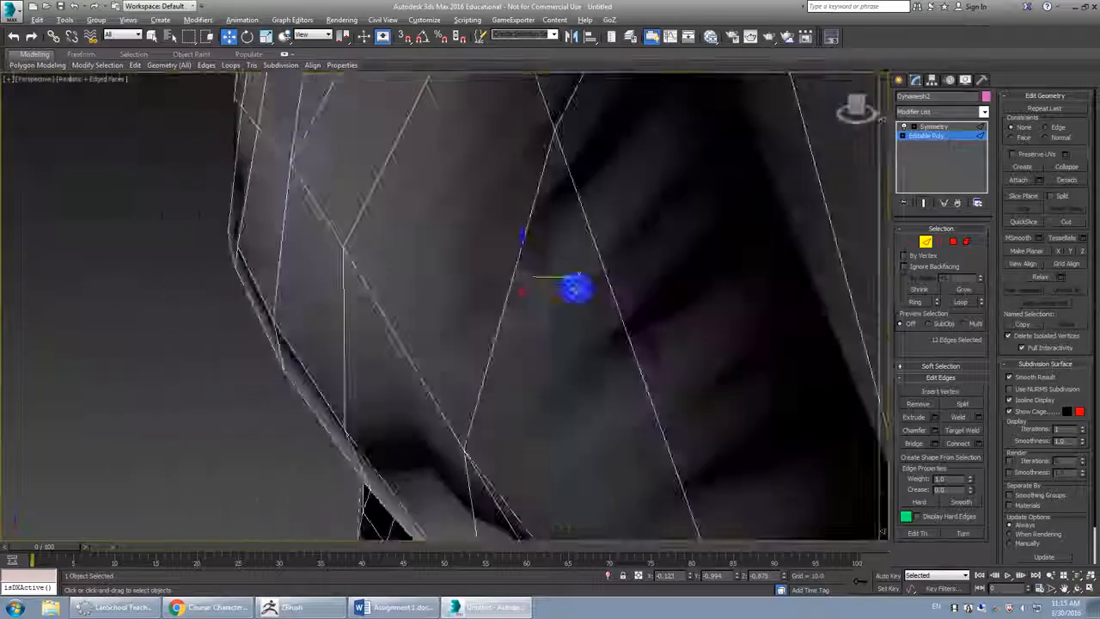
{"action": "middle_click_drag", "start_coordinate": [497, 230], "coordinate": [320, 237], "text": "alt"}
{"action": "mouse_move", "coordinate": [528, 293]}
{"action": "middle_mouse_down", "text": "alt"}
{"action": "mouse_move", "coordinate": [489, 286]}
{"action": "mouse_move", "coordinate": [520, 277]}
{"action": "middle_mouse_up", "text": "alt"}
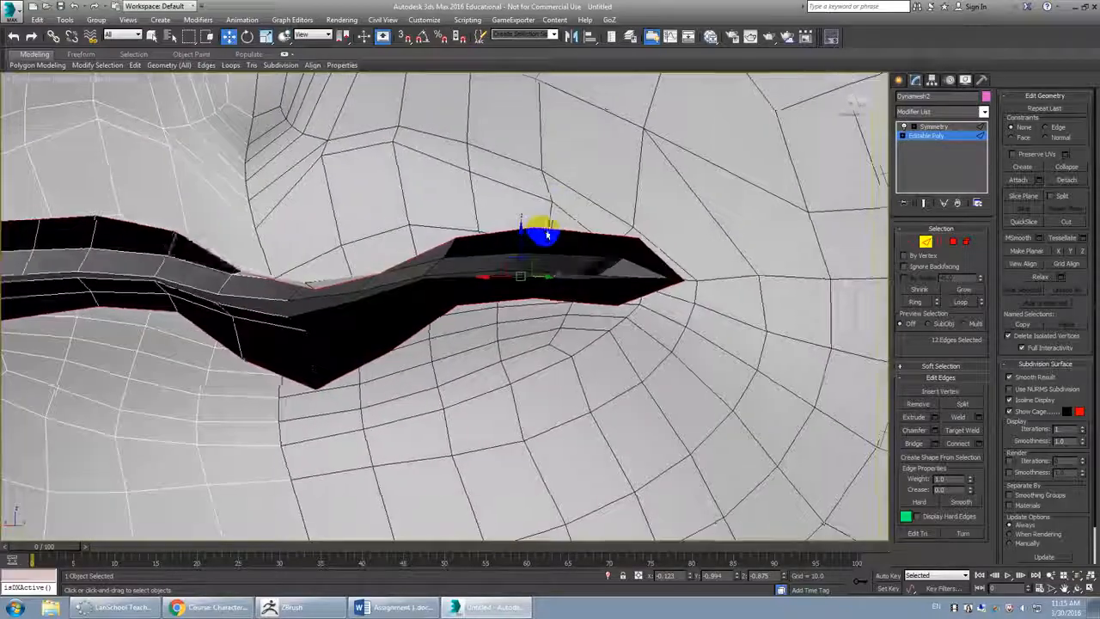
- Select two neighbouring edges along the upper lip's opening and collapse them
{"action": "middle_click_drag", "start_coordinate": [556, 241], "coordinate": [503, 323], "text": "alt"}
{"action": "middle_click_drag", "start_coordinate": [434, 325], "coordinate": [461, 319], "text": "alt"}
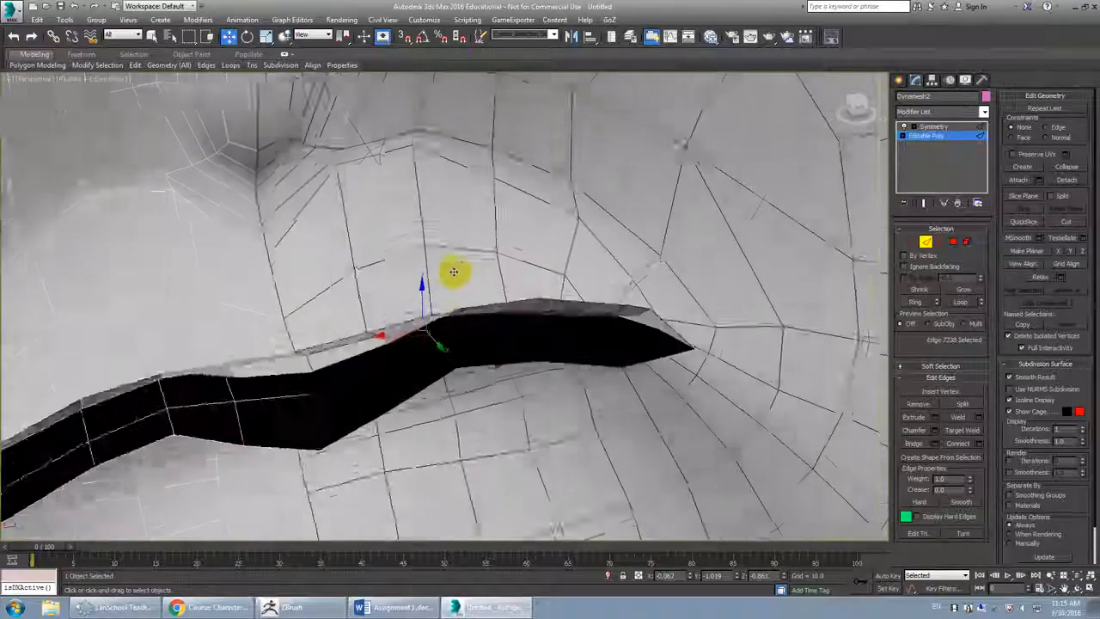
{"action": "middle_click_drag", "start_coordinate": [454, 273], "coordinate": [439, 252], "text": "alt"}
{"action": "middle_click_drag", "start_coordinate": [510, 320], "coordinate": [572, 325], "text": "alt"}
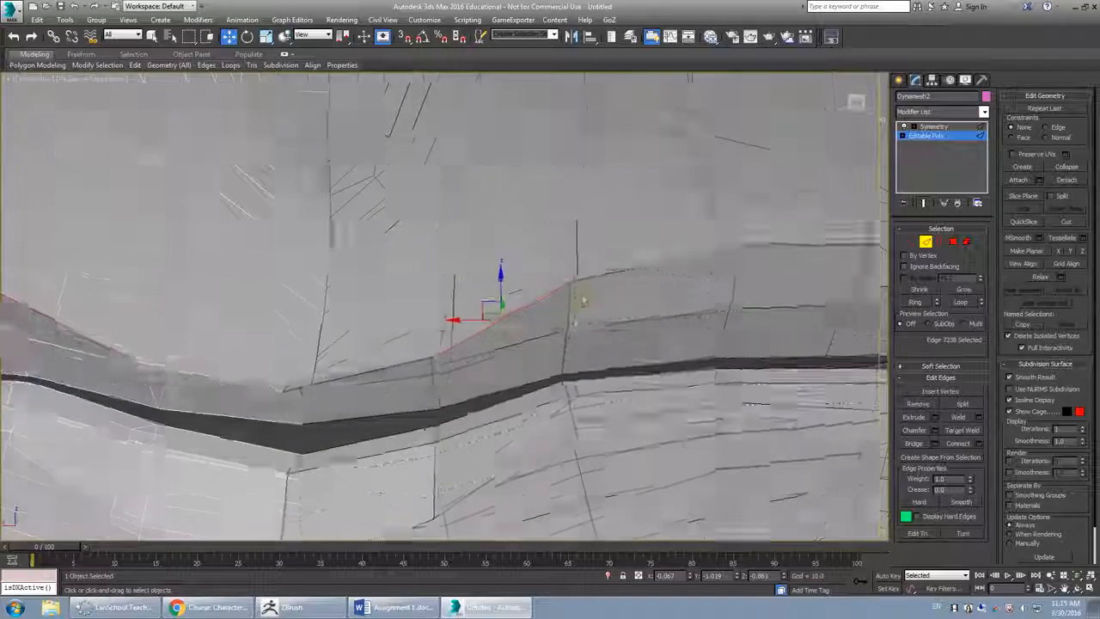
{"action": "middle_click_drag", "start_coordinate": [580, 283], "coordinate": [560, 296], "text": "alt"}
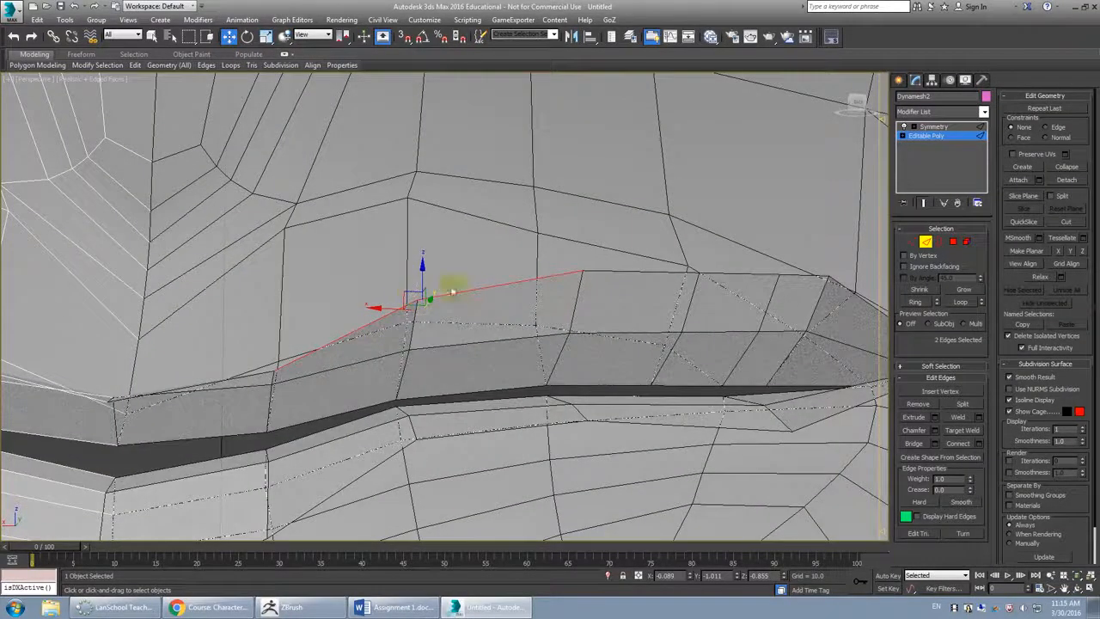
{"action": "key", "text": "ctrl+alt+c"}
{"action": "middle_click_drag", "start_coordinate": [430, 164], "coordinate": [444, 297], "text": "alt"}
{"action": "double_click", "coordinate": [507, 305]}
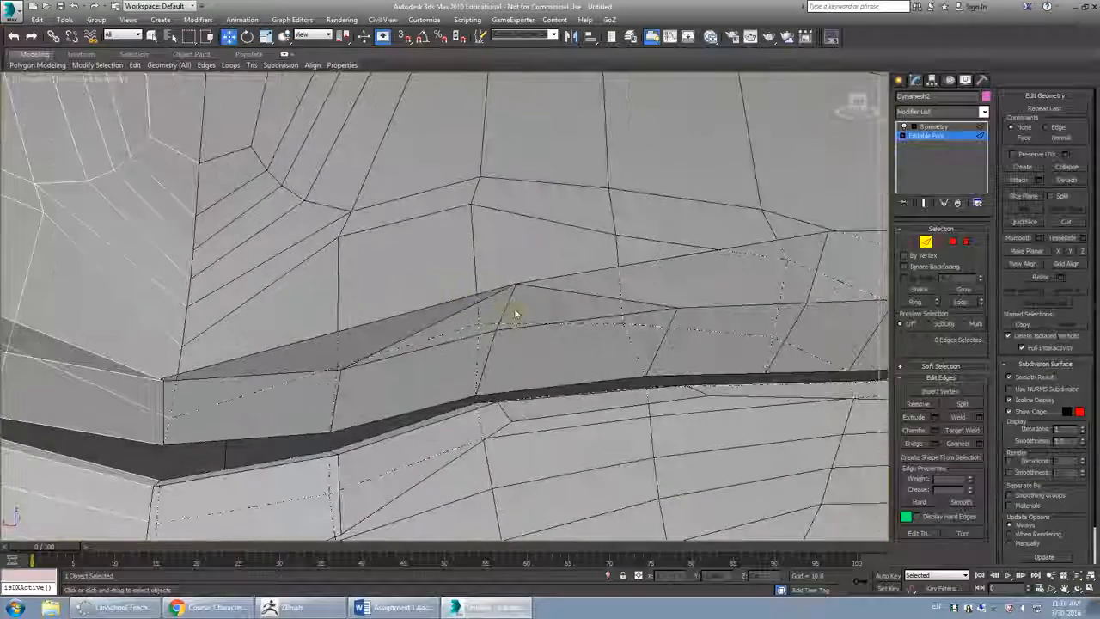
- Collapse further pairs of neighbouring edges along the upper lip's opening towards the mouth corner
{"action": "scroll", "coordinate": [514, 310], "scroll_direction": "down", "scroll_amount": 5}
{"action": "mouse_move", "coordinate": [503, 344]}
{"action": "middle_mouse_down", "text": "alt"}
{"action": "mouse_move", "coordinate": [513, 387]}
{"action": "mouse_move", "coordinate": [489, 315]}
{"action": "mouse_move", "coordinate": [504, 350]}
{"action": "middle_mouse_up", "text": "alt"}
{"action": "scroll", "coordinate": [490, 315], "scroll_direction": "up", "scroll_amount": 5}
{"action": "left_click", "coordinate": [498, 350]}
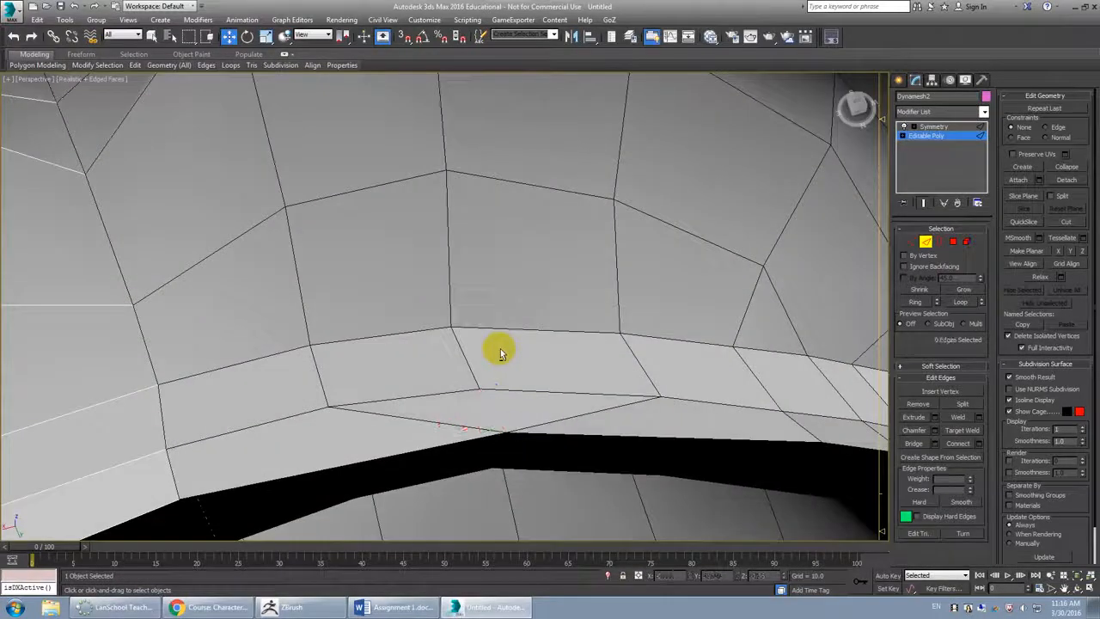
{"action": "middle_click_drag", "start_coordinate": [611, 386], "coordinate": [570, 387], "text": "alt"}
{"action": "left_click", "coordinate": [508, 398]}
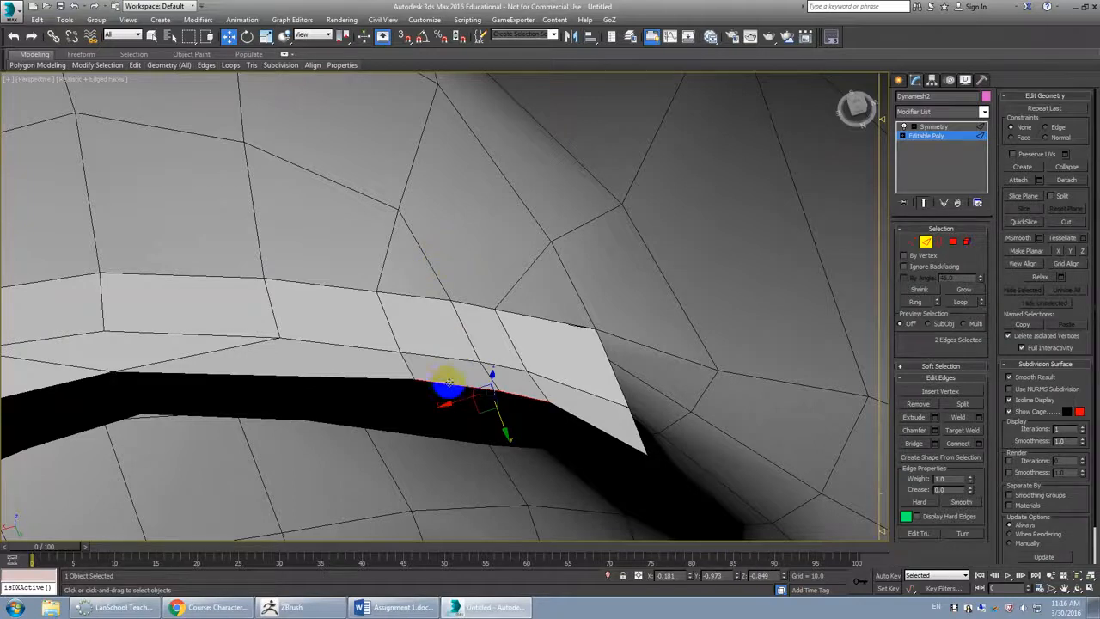
{"action": "left_click", "coordinate": [486, 375]}
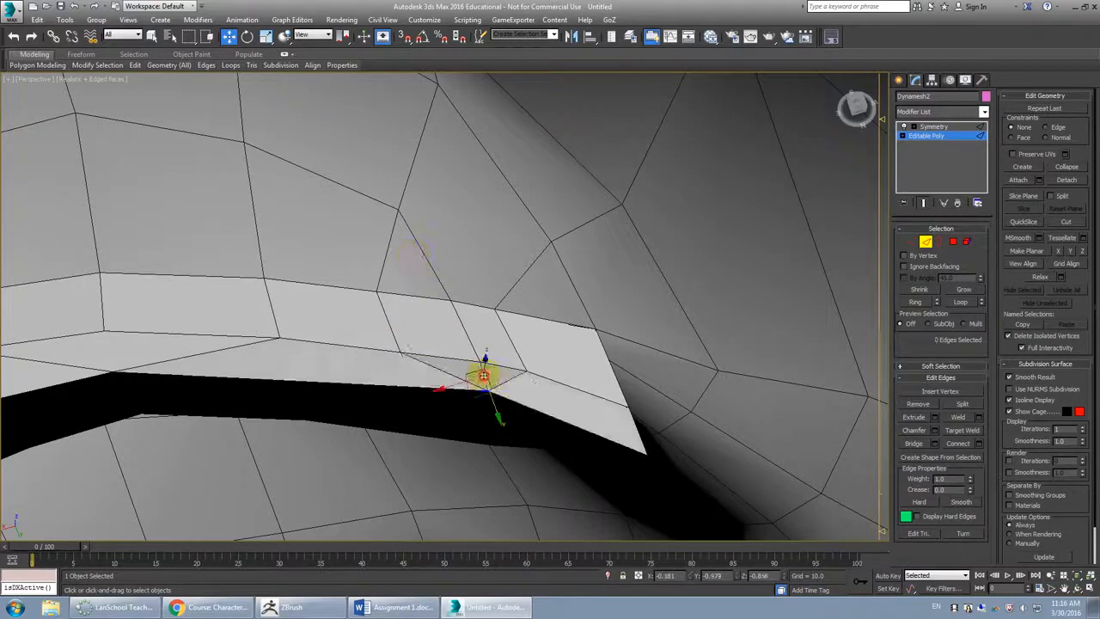
- Select two neighbouring edges along the lower lip's opening and collapse them
{"action": "mouse_move", "coordinate": [504, 388]}
{"action": "middle_mouse_down", "text": "alt"}
{"action": "mouse_move", "coordinate": [552, 307]}
{"action": "mouse_move", "coordinate": [597, 315]}
{"action": "mouse_move", "coordinate": [644, 295]}
{"action": "mouse_move", "coordinate": [653, 275]}
{"action": "mouse_move", "coordinate": [562, 322]}
{"action": "mouse_move", "coordinate": [596, 319]}
{"action": "mouse_move", "coordinate": [519, 326]}
{"action": "middle_mouse_up", "text": "alt"}
{"action": "left_click", "coordinate": [675, 325]}
{"action": "left_click", "coordinate": [519, 327]}
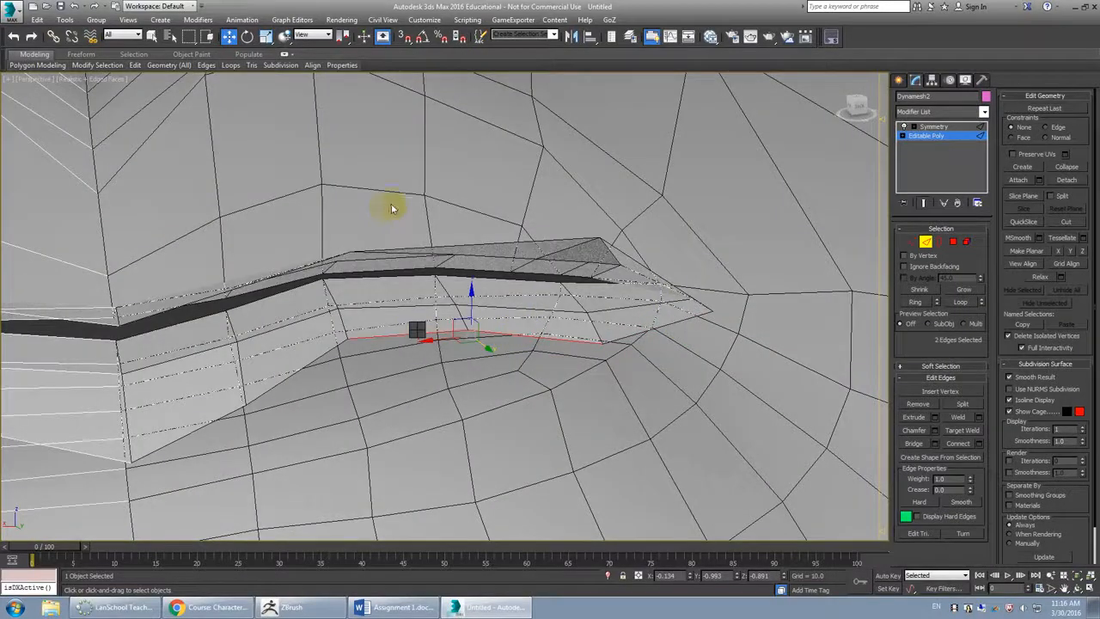
{"action": "left_click", "coordinate": [457, 302]}
{"action": "key", "text": "BackSpace"}
{"action": "scroll", "coordinate": [250, 353], "scroll_direction": "down", "scroll_amount": 5}
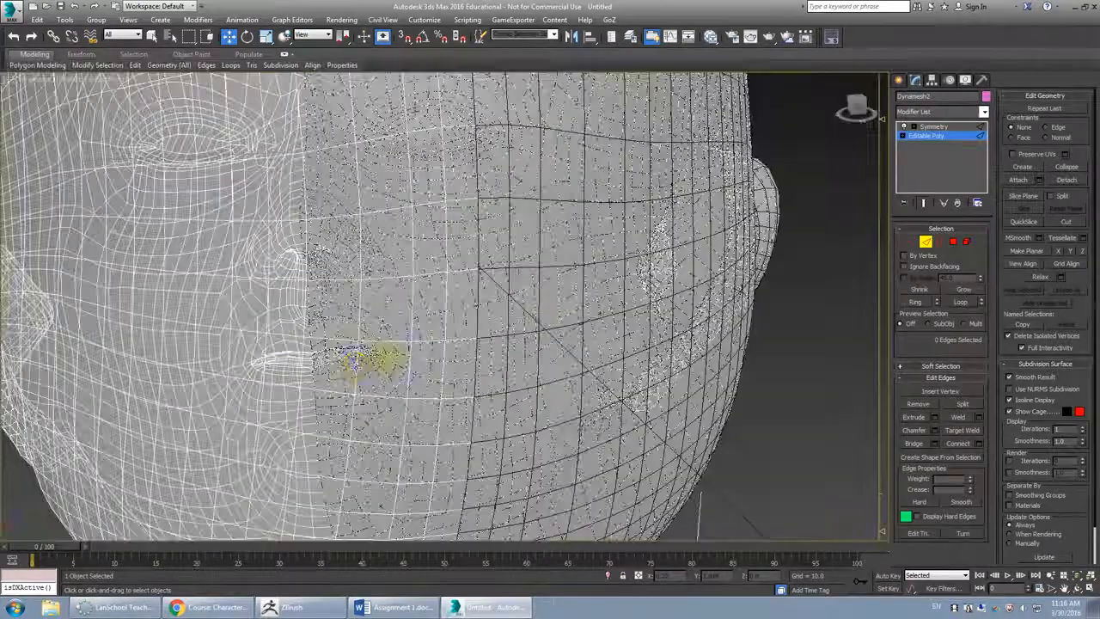
- Select the three border edges along the upper lip's opening, from the mouth corner to the centre line
{"action": "scroll", "coordinate": [355, 367], "scroll_direction": "up", "scroll_amount": 6}
{"action": "middle_click_drag", "start_coordinate": [492, 346], "coordinate": [596, 361], "text": "alt"}
{"action": "left_click", "coordinate": [682, 377]}
{"action": "middle_click_drag", "start_coordinate": [714, 379], "coordinate": [748, 366], "text": "alt"}
{"action": "scroll", "coordinate": [748, 366], "scroll_direction": "up", "scroll_amount": 4}
{"action": "left_click", "coordinate": [737, 328]}
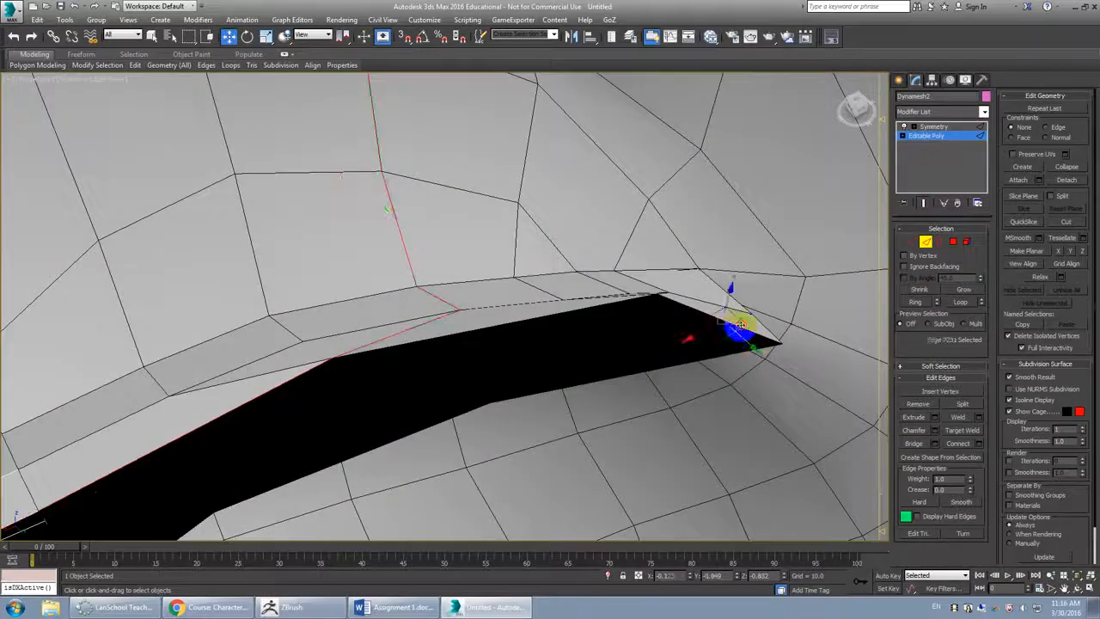
{"action": "left_click", "coordinate": [609, 311], "text": "ctrl"}
{"action": "middle_click_drag", "start_coordinate": [609, 309], "coordinate": [562, 302], "text": "alt"}
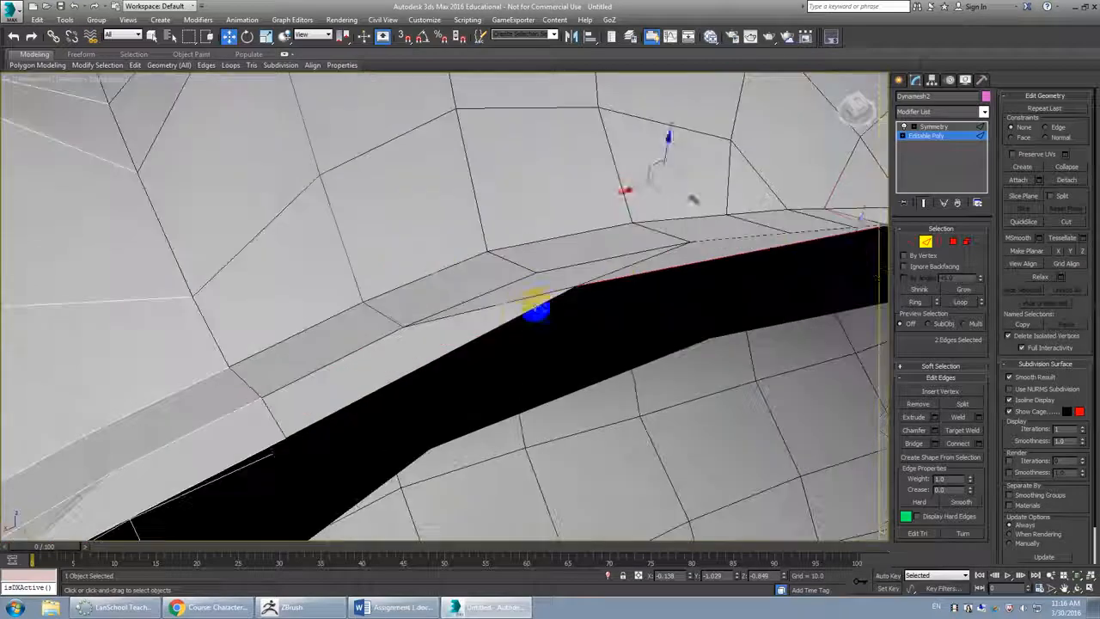
{"action": "left_click", "coordinate": [521, 317], "text": "ctrl"}
- Make the mesh see-through and add the lower lip's opening edges to the selection, restoring the opaque display when done
{"action": "key", "text": "alt+x"}
{"action": "scroll", "coordinate": [515, 314], "scroll_direction": "down", "scroll_amount": 5}
{"action": "scroll", "coordinate": [504, 311], "scroll_direction": "up", "scroll_amount": 2}
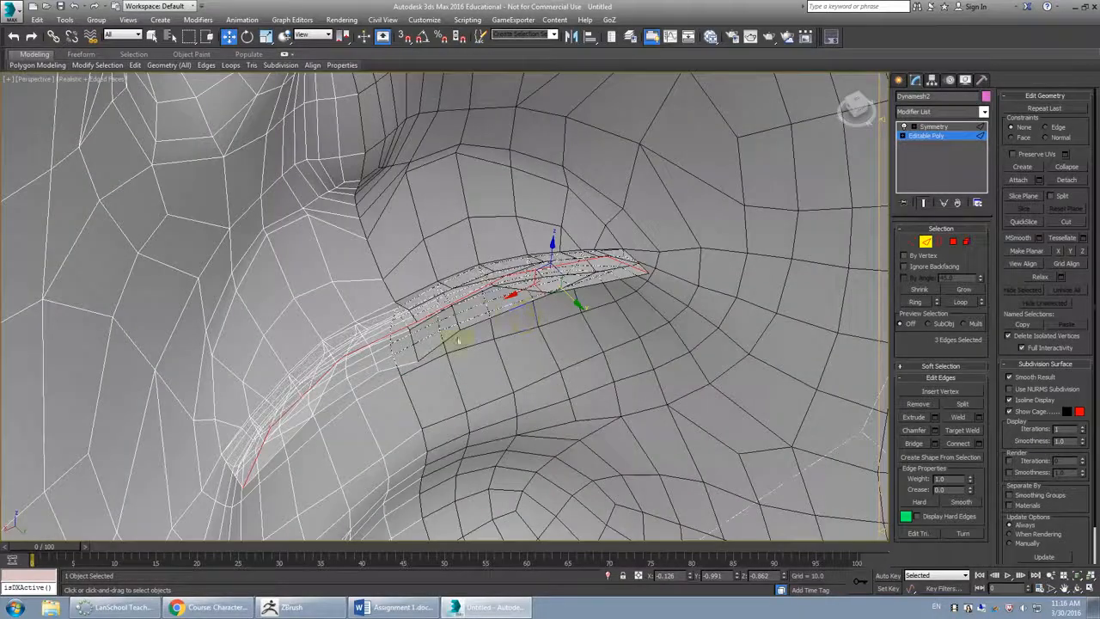
{"action": "left_click", "coordinate": [482, 324], "text": "ctrl"}
{"action": "left_click", "coordinate": [534, 300], "text": "ctrl"}
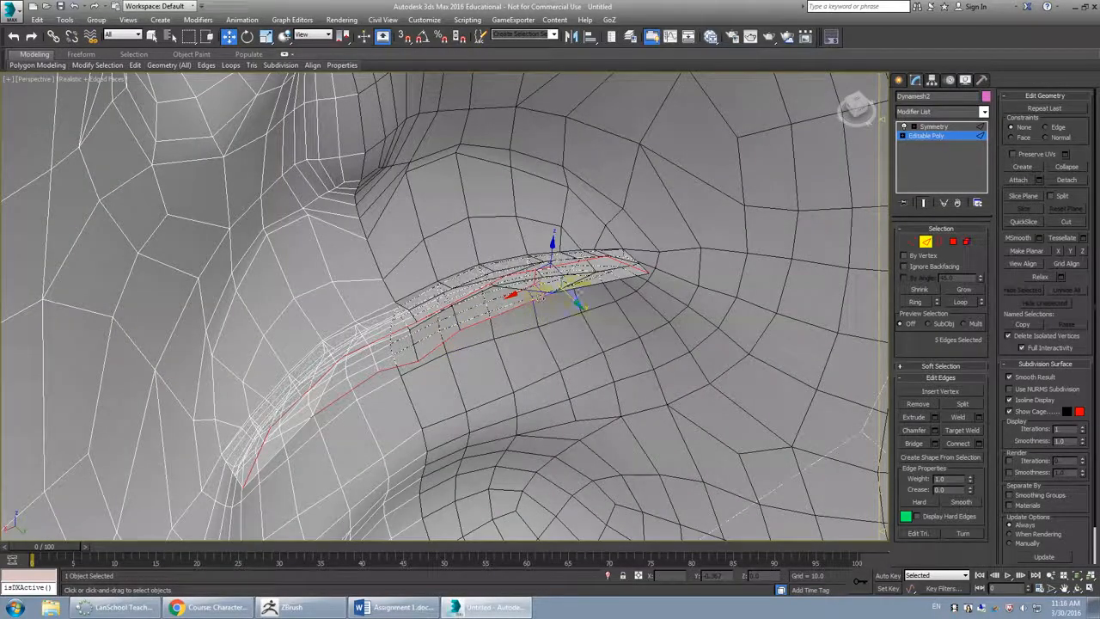
{"action": "left_click", "coordinate": [594, 287], "text": "ctrl"}
{"action": "key", "text": "alt+x"}
- Exclude the upper lip edges from the selection and make the lower lip's three opening edges planar on Z
{"action": "mouse_move", "coordinate": [627, 271]}
{"action": "middle_mouse_down", "text": "alt"}
{"action": "mouse_move", "coordinate": [617, 306]}
{"action": "mouse_move", "coordinate": [498, 290]}
{"action": "mouse_move", "coordinate": [604, 301]}
{"action": "middle_mouse_up", "text": "alt"}
{"action": "middle_click_drag", "start_coordinate": [503, 306], "coordinate": [536, 287], "text": "alt"}
{"action": "left_click_drag", "start_coordinate": [691, 252], "coordinate": [459, 297]}
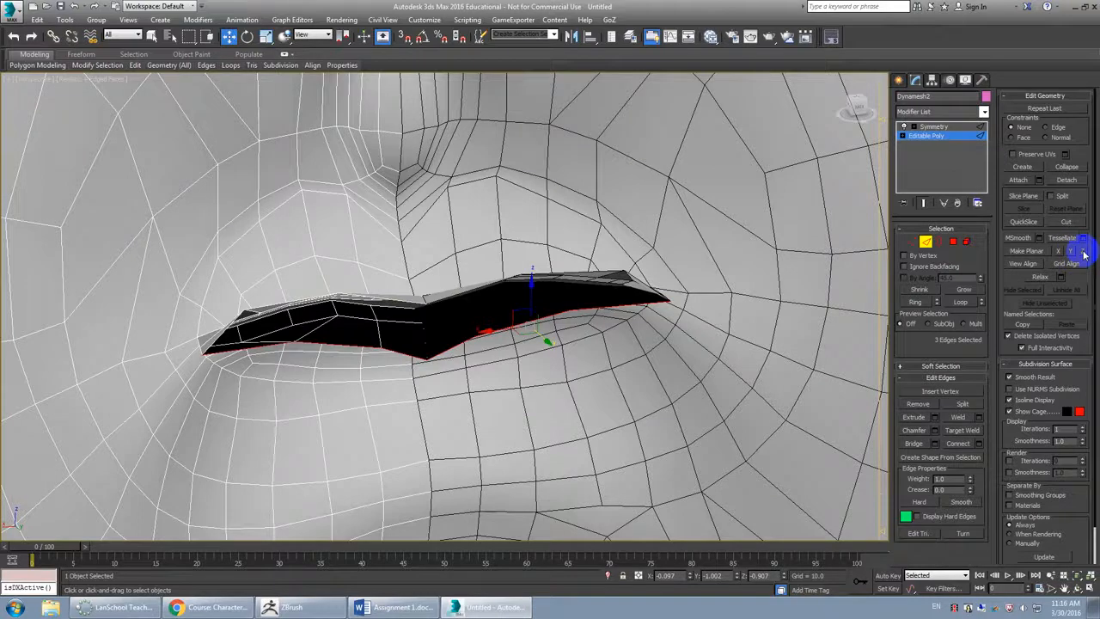
{"action": "key", "text": "shift+q"}
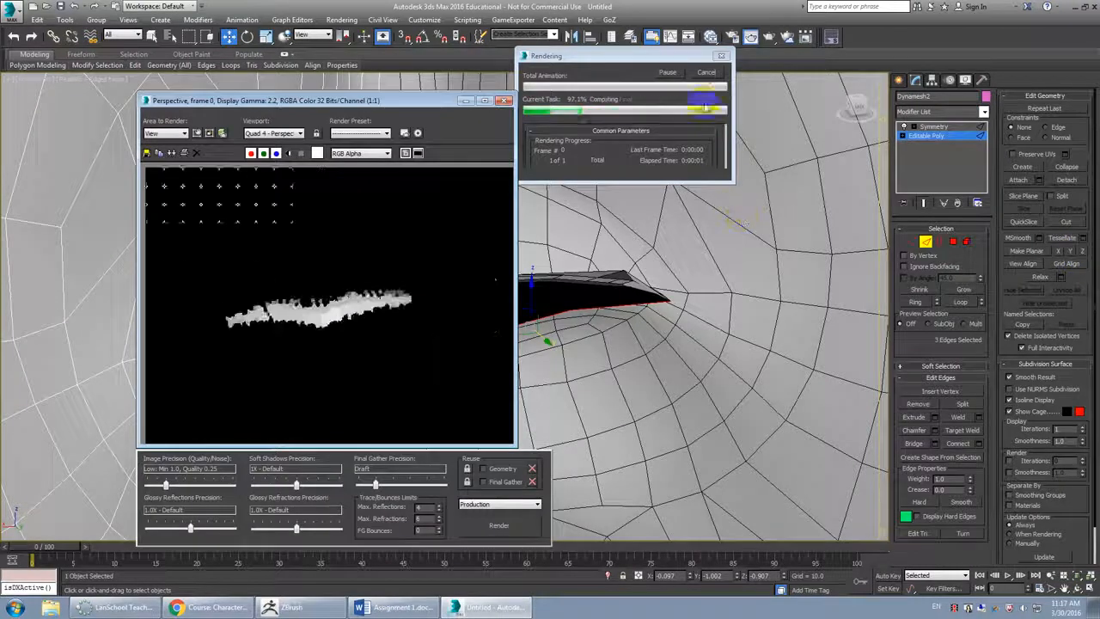
{"action": "left_click", "coordinate": [504, 99]}
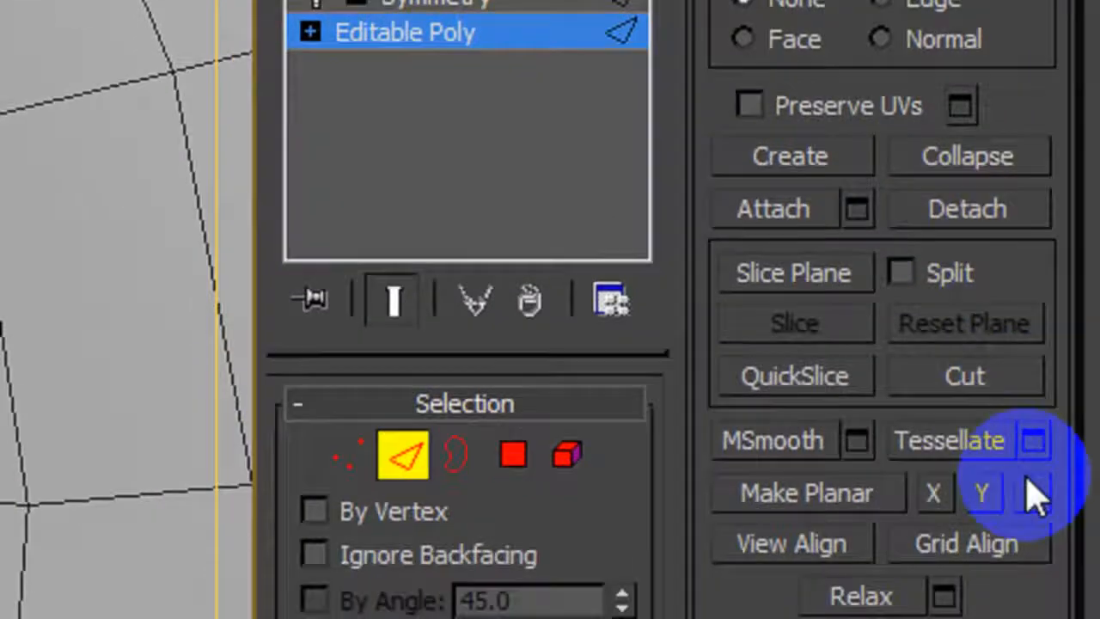
{"action": "left_click", "coordinate": [1034, 491]}
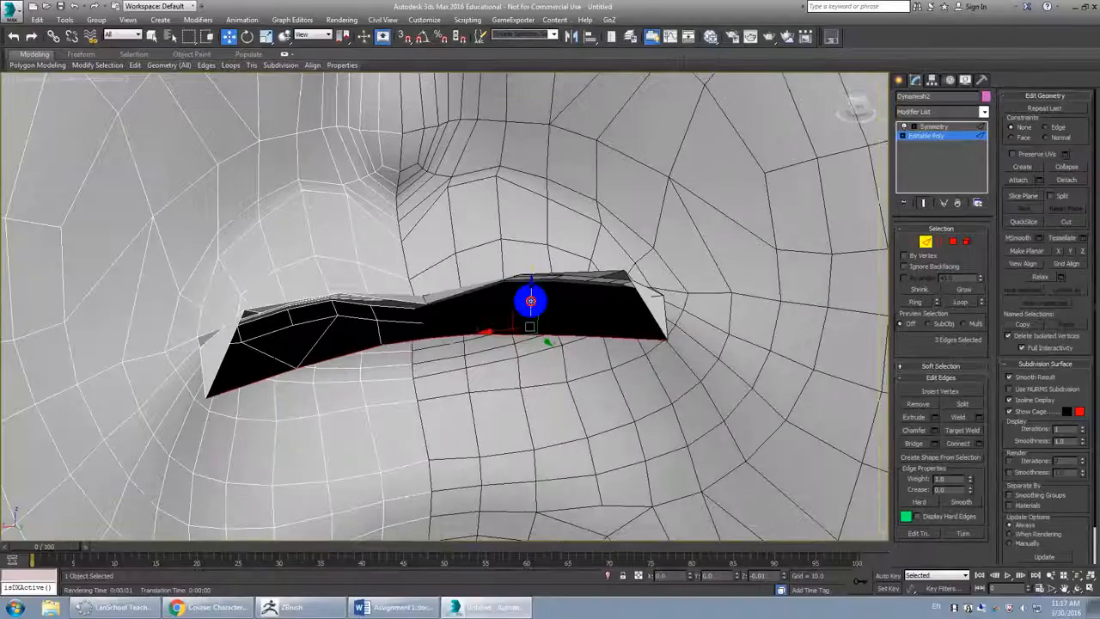
- Lower the flattened lower lip edges slightly and flatten the upper lip's opening edges to an even height
{"action": "left_click_drag", "start_coordinate": [530, 301], "coordinate": [530, 311]}
{"action": "double_click", "coordinate": [603, 271]}
{"action": "left_click", "coordinate": [602, 272]}
{"action": "middle_click_drag", "start_coordinate": [601, 273], "coordinate": [579, 299], "text": "alt"}
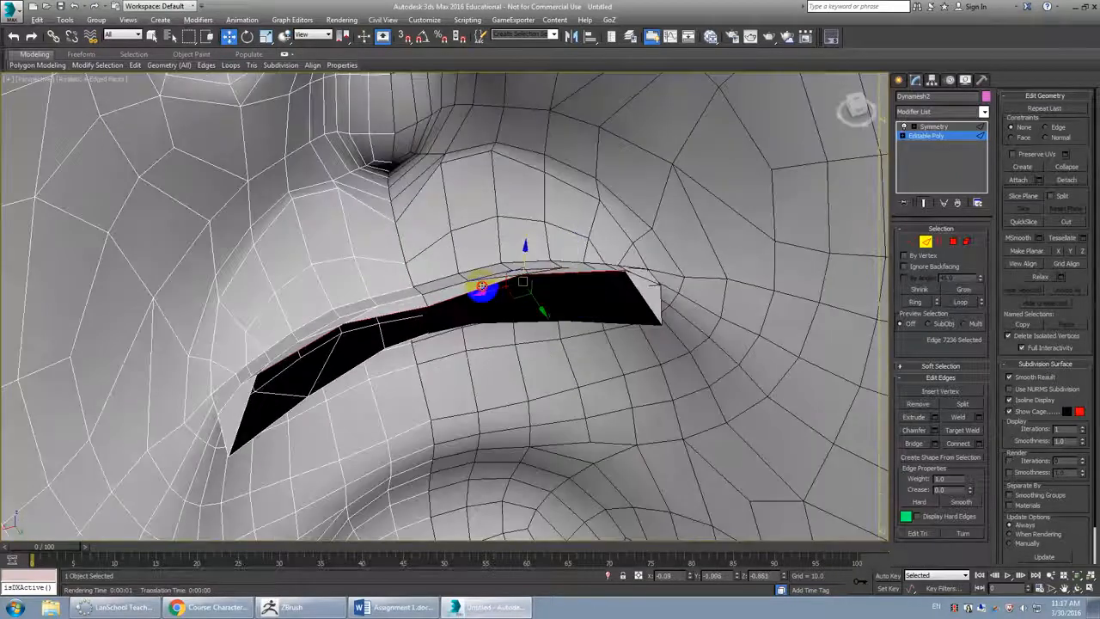
{"action": "middle_click_drag", "start_coordinate": [679, 283], "coordinate": [655, 285], "text": "alt"}
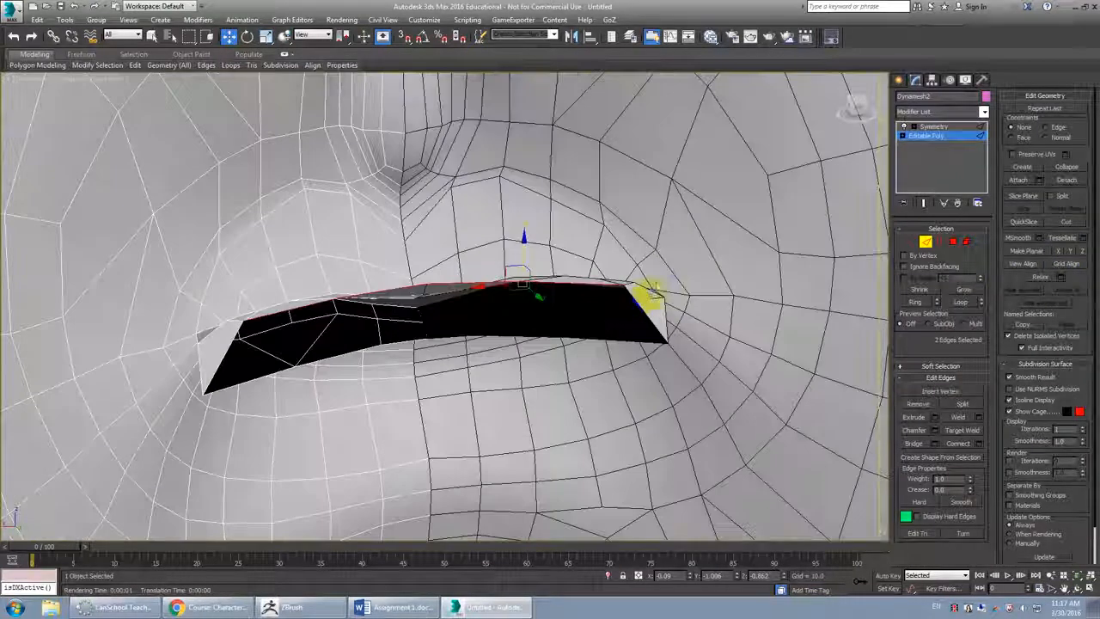
- Select the whole border of the mouth opening and extrude it by scaling vertically to form taller walls behind the lips
{"action": "middle_click_drag", "start_coordinate": [597, 339], "coordinate": [590, 305], "text": "alt"}
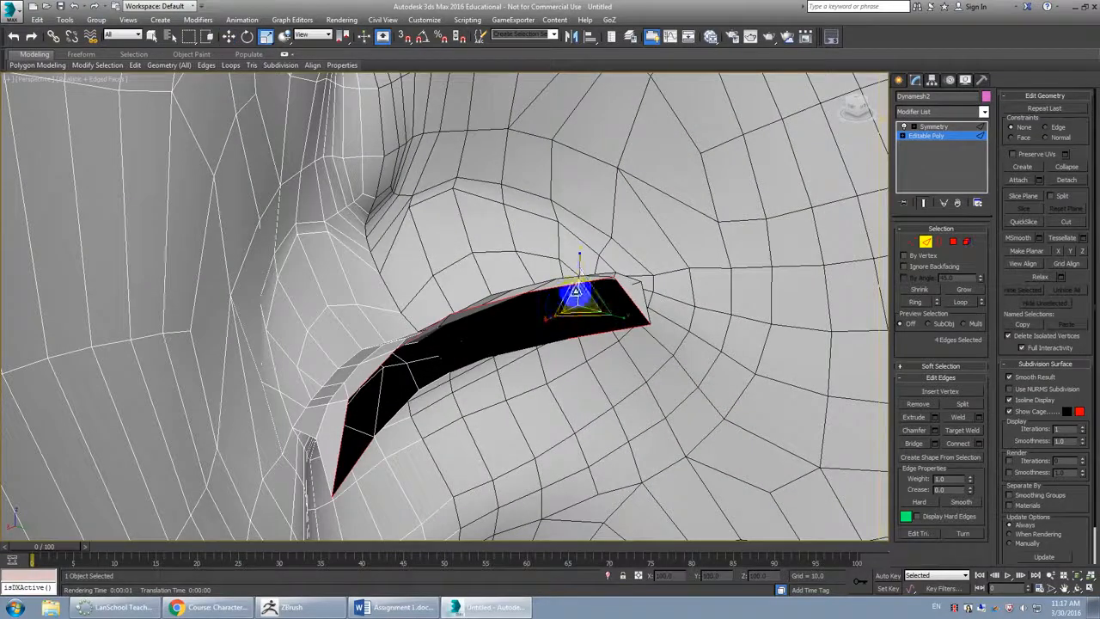
{"action": "left_click_drag", "start_coordinate": [580, 256], "coordinate": [575, 184], "text": "shift"}
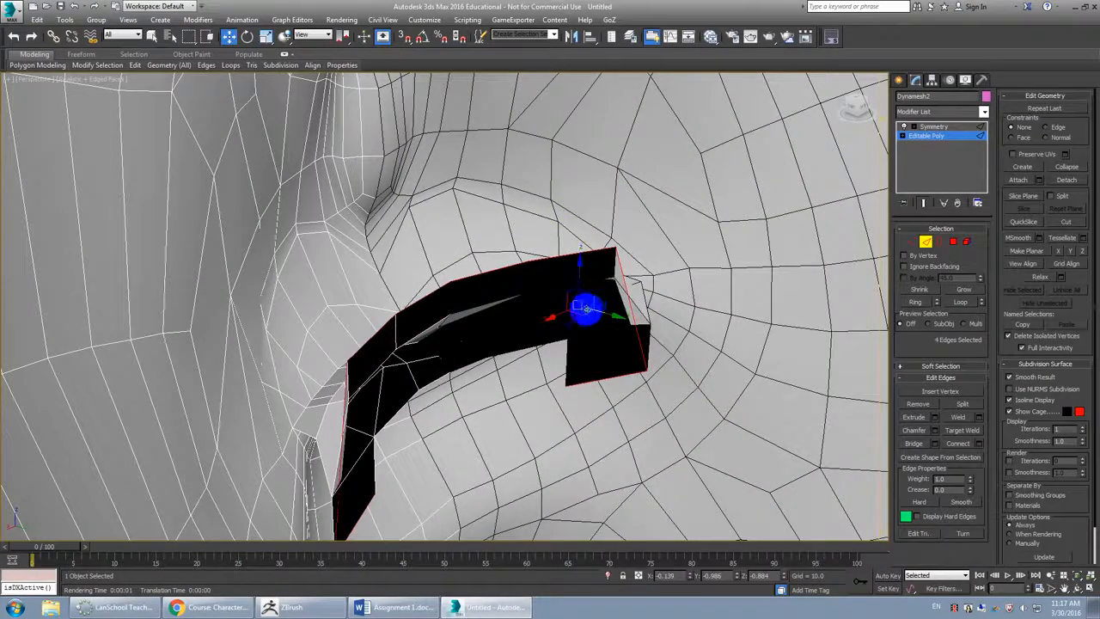
{"action": "left_click_drag", "start_coordinate": [612, 315], "coordinate": [551, 318]}
{"action": "mouse_move", "coordinate": [535, 346]}
{"action": "middle_mouse_down", "text": "alt"}
{"action": "mouse_move", "coordinate": [508, 312]}
{"action": "mouse_move", "coordinate": [486, 311]}
{"action": "mouse_move", "coordinate": [457, 337]}
{"action": "mouse_move", "coordinate": [479, 351]}
{"action": "mouse_move", "coordinate": [533, 342]}
{"action": "middle_mouse_up", "text": "alt"}
{"action": "key", "text": "r"}
{"action": "key", "text": "w"}
{"action": "left_click_drag", "start_coordinate": [578, 324], "coordinate": [611, 346]}
{"action": "middle_click_drag", "start_coordinate": [611, 346], "coordinate": [519, 354], "text": "alt"}
{"action": "scroll", "coordinate": [692, 335], "scroll_direction": "down", "scroll_amount": 3}
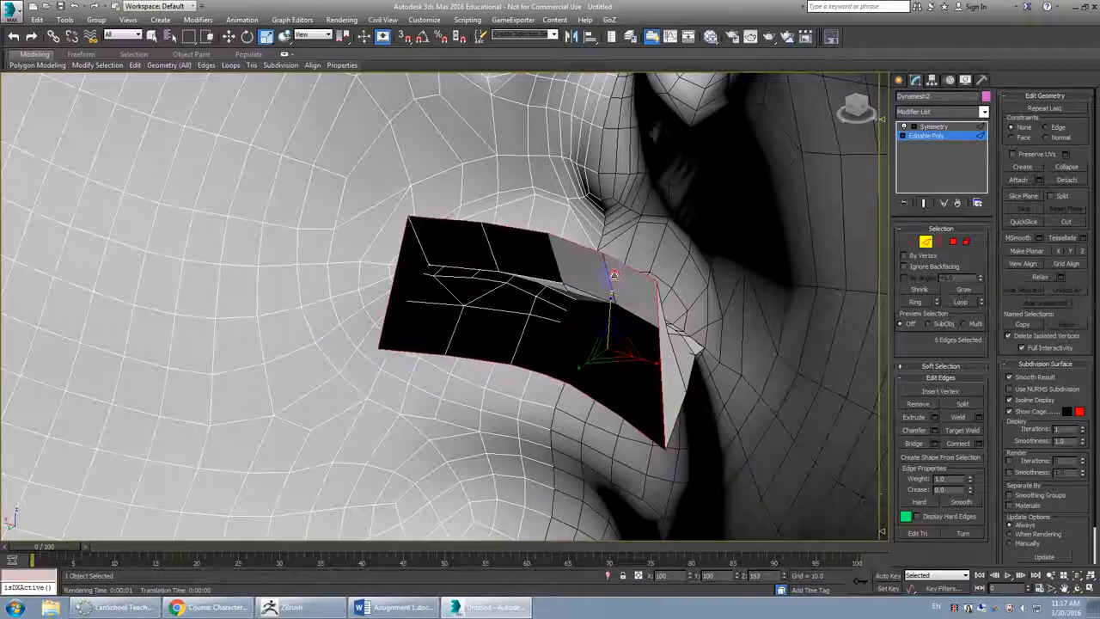
- Extrude the border edges deep into the head to form the walls of the mouth cavity
{"action": "middle_click_drag", "start_coordinate": [615, 269], "coordinate": [658, 347], "text": "alt"}
{"action": "scroll", "coordinate": [681, 311], "scroll_direction": "up", "scroll_amount": 3}
{"action": "scroll", "coordinate": [652, 314], "scroll_direction": "down", "scroll_amount": 4}
{"action": "key", "text": "w"}
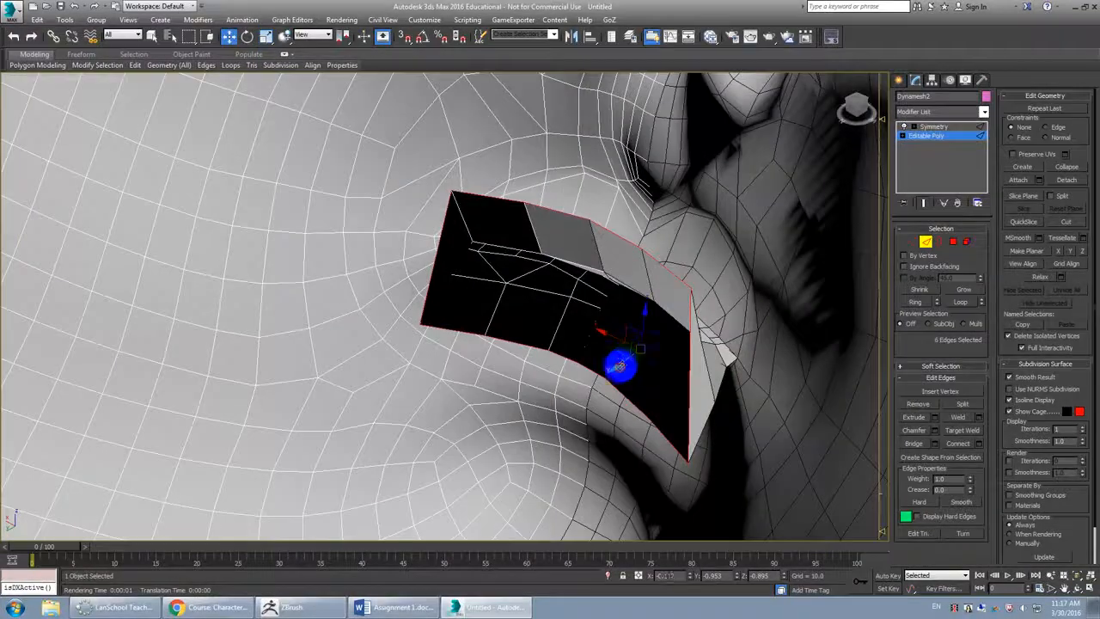
{"action": "middle_click_drag", "start_coordinate": [604, 381], "coordinate": [640, 334], "text": "alt"}
{"action": "left_click_drag", "start_coordinate": [631, 320], "coordinate": [646, 330]}
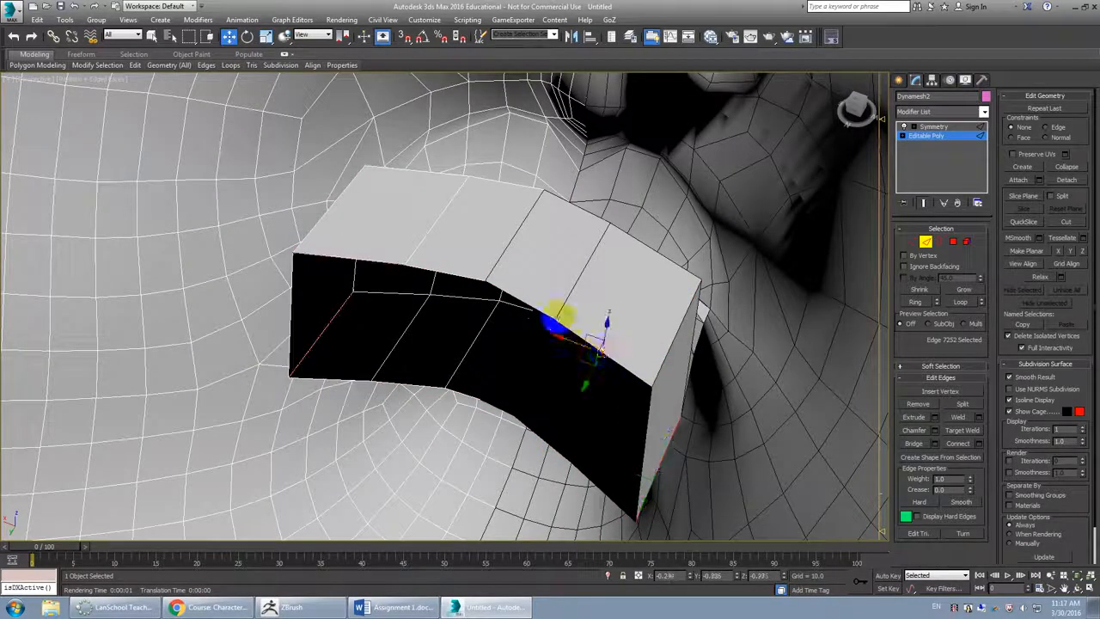
- Make the mouth cavity's rear border edges planar on Y and reposition them along the cavity's depth
{"action": "middle_click_drag", "start_coordinate": [541, 313], "coordinate": [511, 447], "text": "alt"}
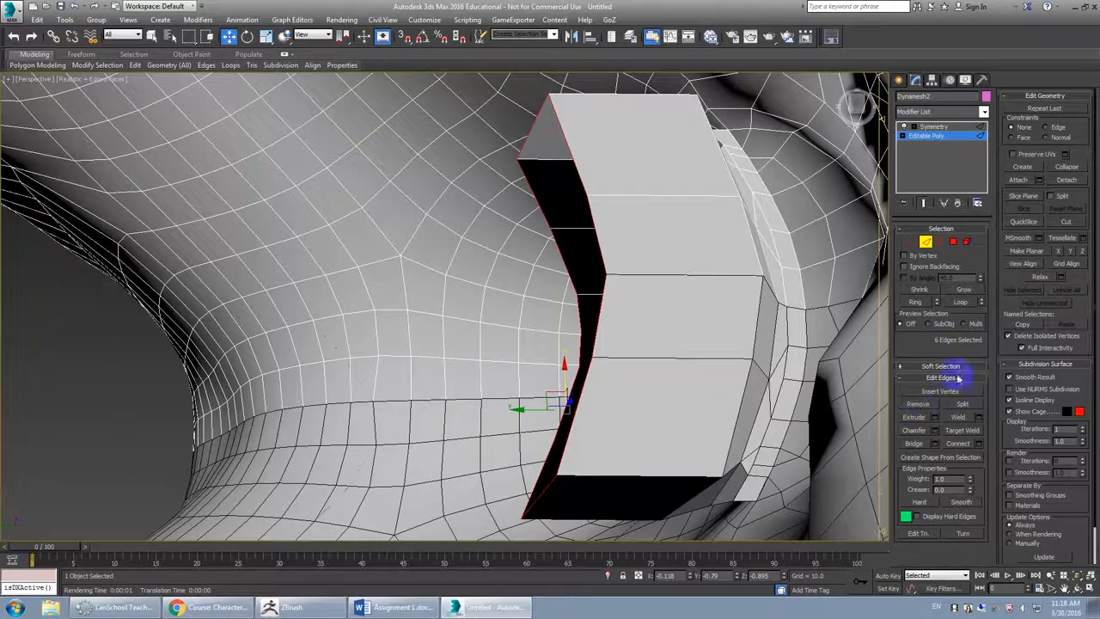
{"action": "left_click", "coordinate": [1070, 252]}
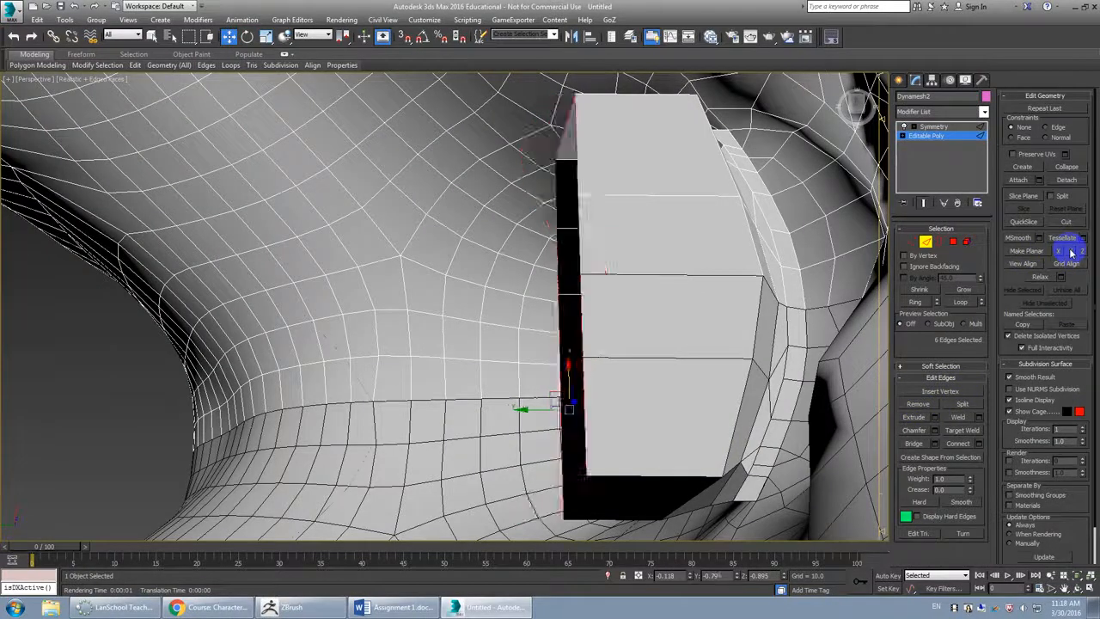
{"action": "middle_click_drag", "start_coordinate": [583, 364], "coordinate": [491, 457], "text": "alt"}
{"action": "left_click_drag", "start_coordinate": [492, 457], "coordinate": [346, 550]}
- Extrude the rear border to a smaller opening, pull it further back into the throat, and rotate it downwards
{"action": "middle_click_drag", "start_coordinate": [387, 525], "coordinate": [617, 370]}
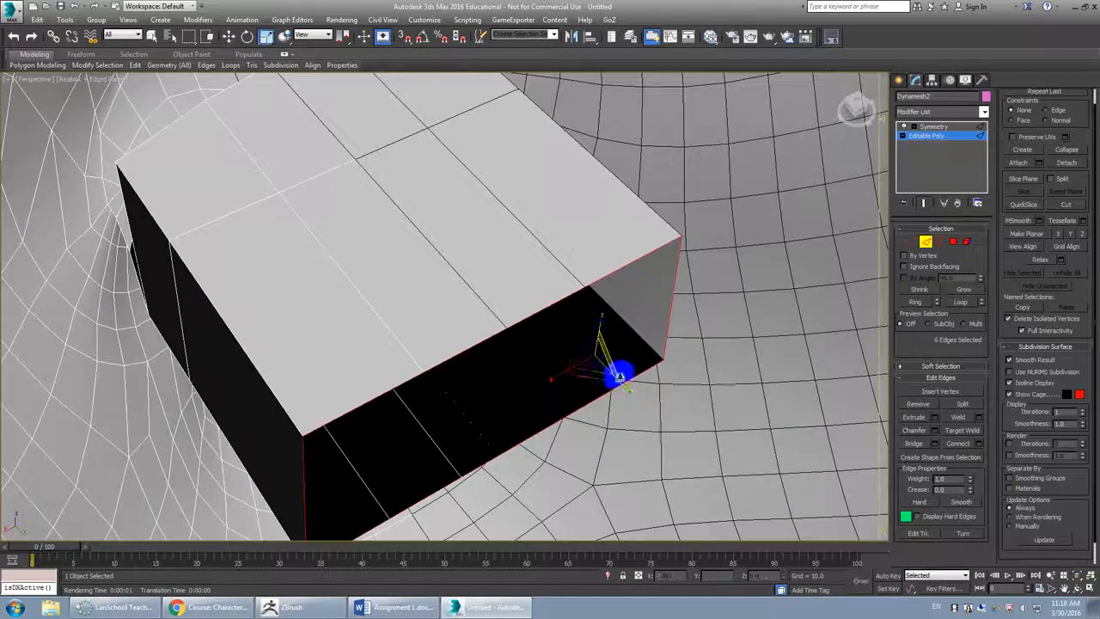
{"action": "left_click_drag", "start_coordinate": [601, 365], "coordinate": [623, 413], "text": "shift"}
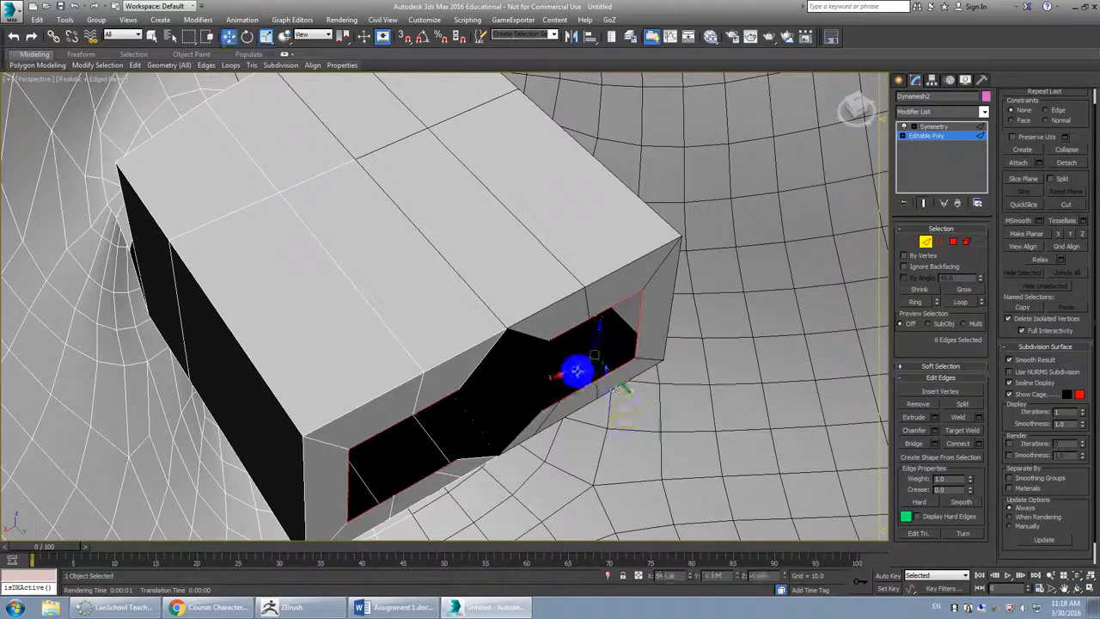
{"action": "left_click_drag", "start_coordinate": [551, 376], "coordinate": [692, 486]}
{"action": "mouse_move", "coordinate": [666, 370]}
{"action": "middle_mouse_down", "text": "alt"}
{"action": "mouse_move", "coordinate": [664, 336]}
{"action": "mouse_move", "coordinate": [668, 369]}
{"action": "mouse_move", "coordinate": [645, 393]}
{"action": "mouse_move", "coordinate": [672, 357]}
{"action": "middle_mouse_up", "text": "alt"}
{"action": "key", "text": "e"}
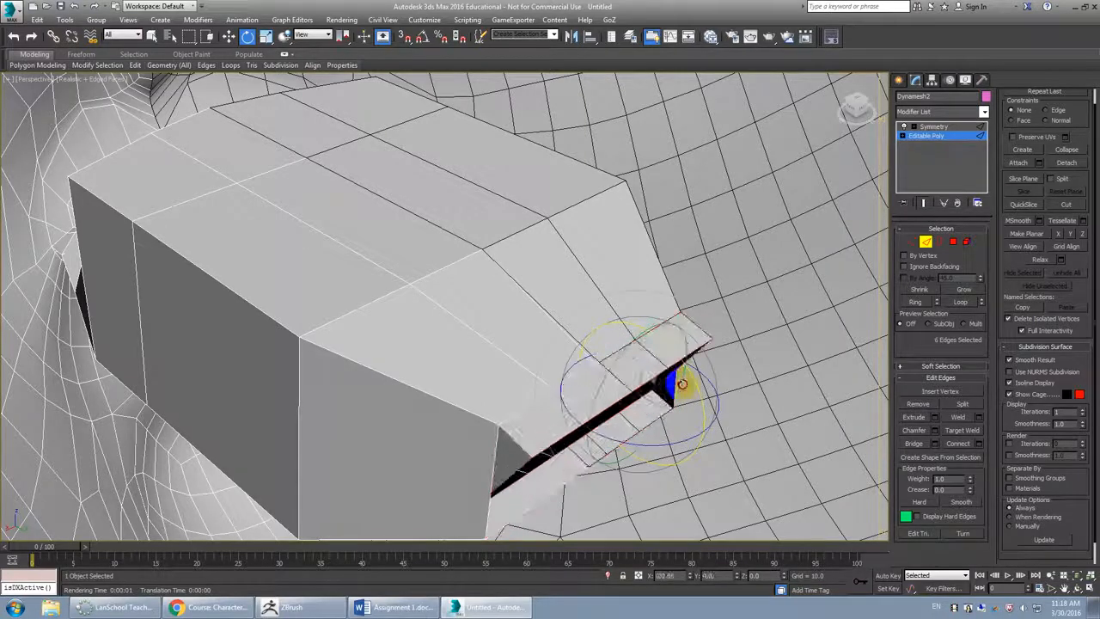
{"action": "middle_click_drag", "start_coordinate": [651, 364], "coordinate": [700, 347], "text": "alt"}
- Leave edge editing and examine the mouth cavity inside the head from the side and the lips from several angles
{"action": "left_click", "coordinate": [928, 241]}
{"action": "scroll", "coordinate": [699, 256], "scroll_direction": "down", "scroll_amount": 5}
{"action": "middle_click_drag", "start_coordinate": [682, 270], "coordinate": [626, 263], "text": "alt"}
{"action": "scroll", "coordinate": [623, 275], "scroll_direction": "up", "scroll_amount": 6}
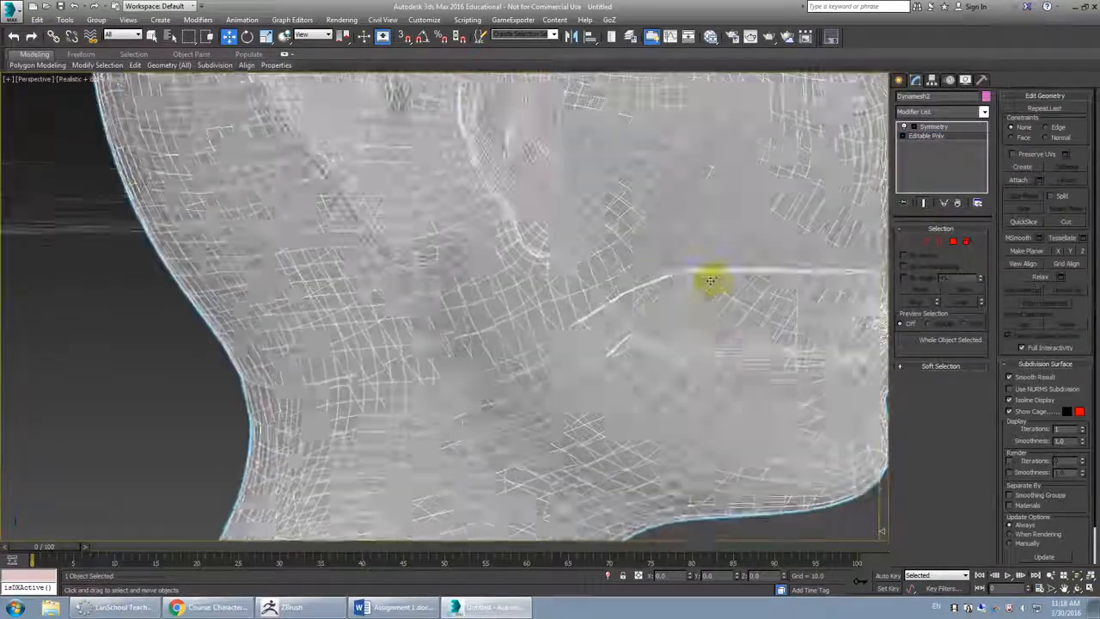
{"action": "scroll", "coordinate": [687, 288], "scroll_direction": "down", "scroll_amount": 5}
{"action": "scroll", "coordinate": [618, 300], "scroll_direction": "up", "scroll_amount": 4}
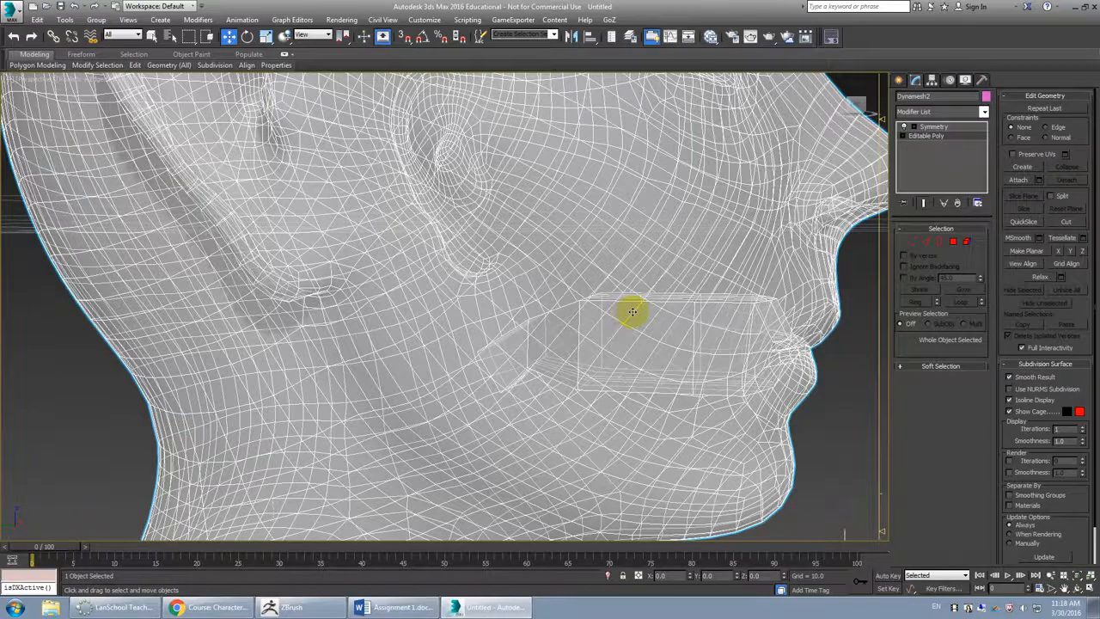
{"action": "middle_click_drag", "start_coordinate": [641, 306], "coordinate": [616, 321], "text": "alt"}
{"action": "scroll", "coordinate": [602, 332], "scroll_direction": "up", "scroll_amount": 5}
{"action": "scroll", "coordinate": [618, 336], "scroll_direction": "down", "scroll_amount": 5}
{"action": "scroll", "coordinate": [648, 330], "scroll_direction": "down", "scroll_amount": 5}
{"action": "scroll", "coordinate": [695, 327], "scroll_direction": "down", "scroll_amount": 3}
{"action": "scroll", "coordinate": [663, 335], "scroll_direction": "up", "scroll_amount": 6}
{"action": "scroll", "coordinate": [616, 321], "scroll_direction": "up", "scroll_amount": 4}
{"action": "scroll", "coordinate": [616, 322], "scroll_direction": "down", "scroll_amount": 4}
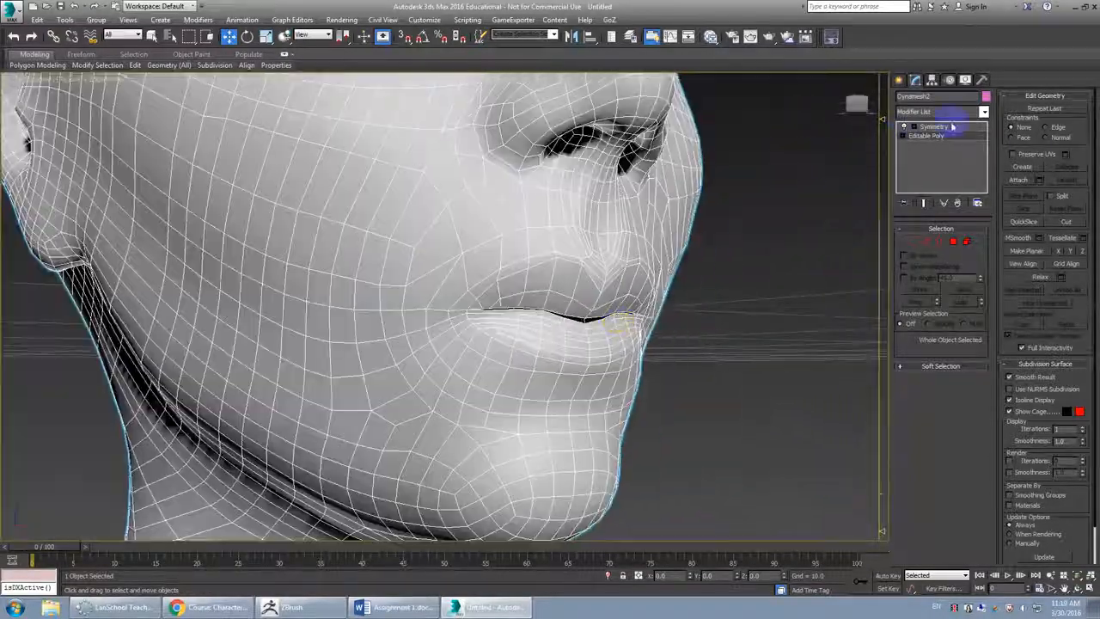
- Add a TurboSmooth modifier above Symmetry and inspect the smoothed lips up close
{"action": "left_click", "coordinate": [933, 127]}
{"action": "left_click", "coordinate": [984, 111]}
{"action": "scroll", "coordinate": [974, 178], "scroll_direction": "down", "scroll_amount": 5}
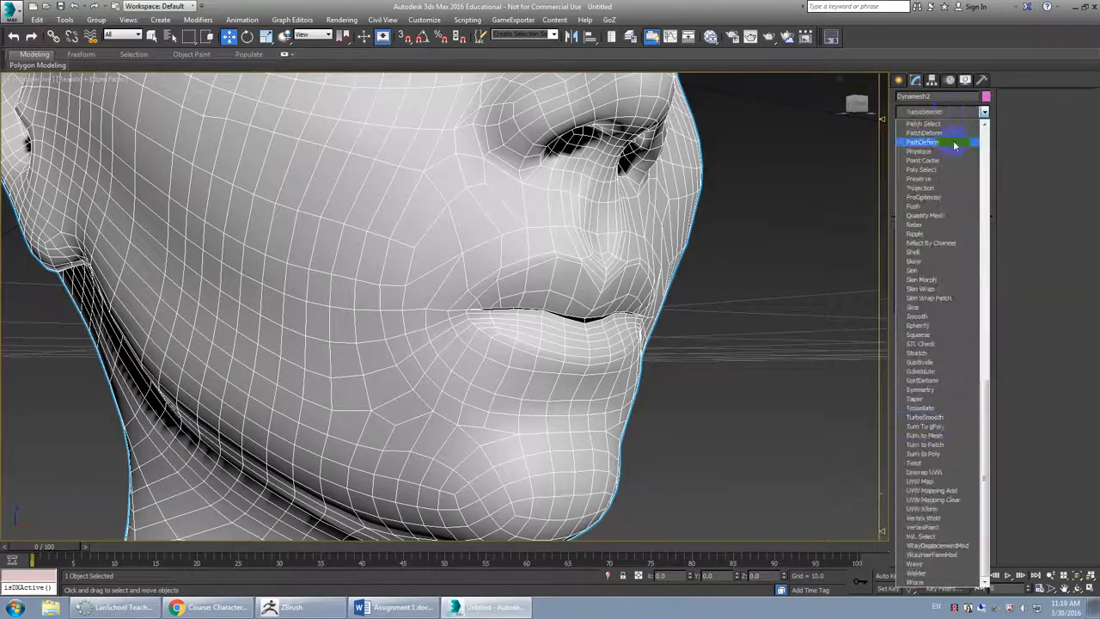
{"action": "left_click", "coordinate": [924, 417]}
{"action": "middle_click_drag", "start_coordinate": [769, 315], "coordinate": [779, 310], "text": "alt"}
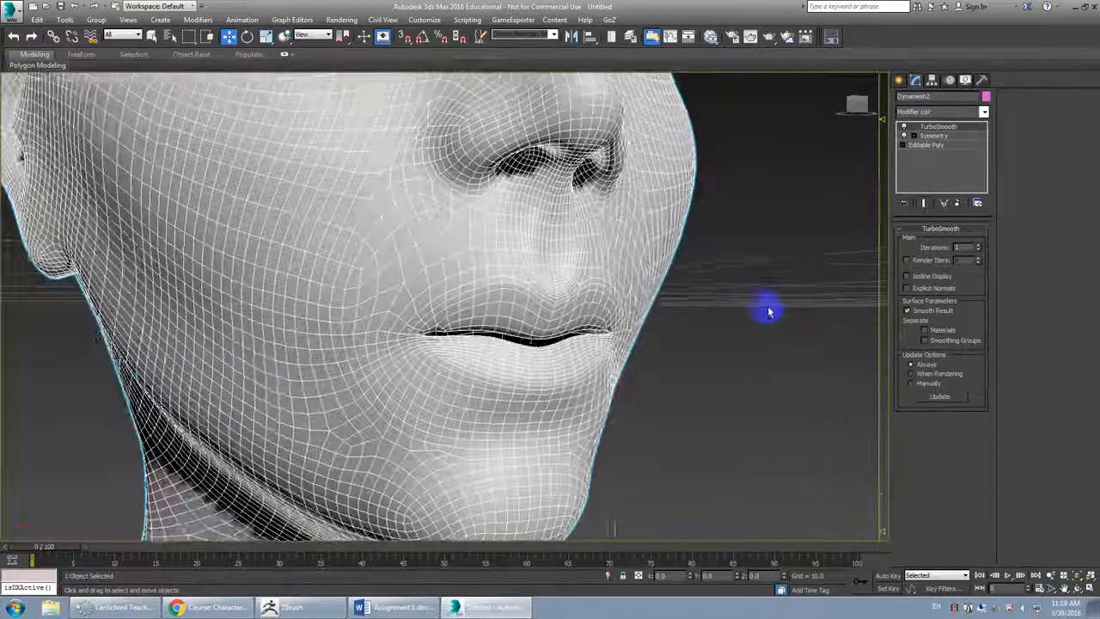
{"action": "scroll", "coordinate": [653, 314], "scroll_direction": "up", "scroll_amount": 4}
{"action": "middle_click_drag", "start_coordinate": [567, 300], "coordinate": [778, 302]}
{"action": "middle_click_drag", "start_coordinate": [627, 316], "coordinate": [649, 322], "text": "alt"}
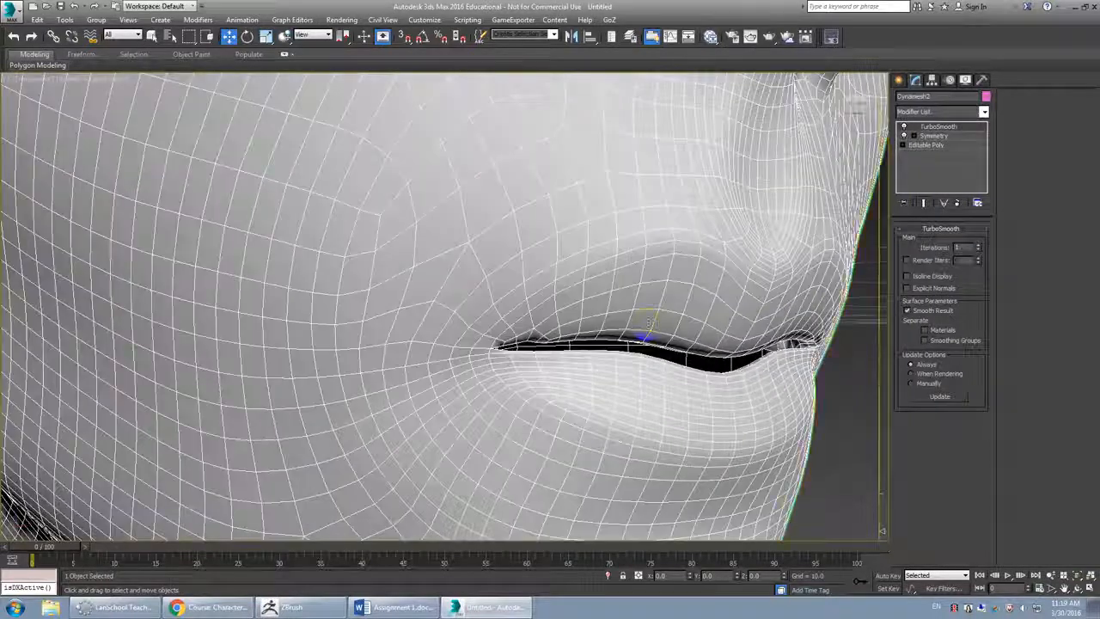
- Set the TurboSmooth iterations to 2 and check the shaded lips with the wireframe edges hidden
{"action": "left_click", "coordinate": [978, 247]}
{"action": "middle_click_drag", "start_coordinate": [717, 297], "coordinate": [730, 306]}
{"action": "key", "text": "F4"}
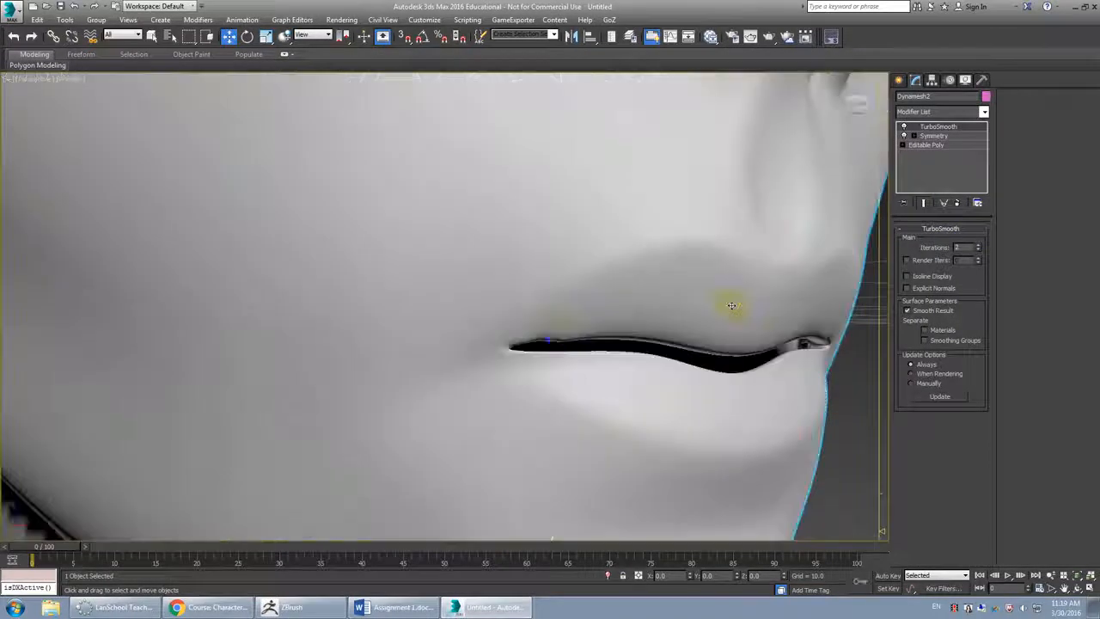
{"action": "middle_click_drag", "start_coordinate": [570, 333], "coordinate": [597, 331], "text": "alt"}
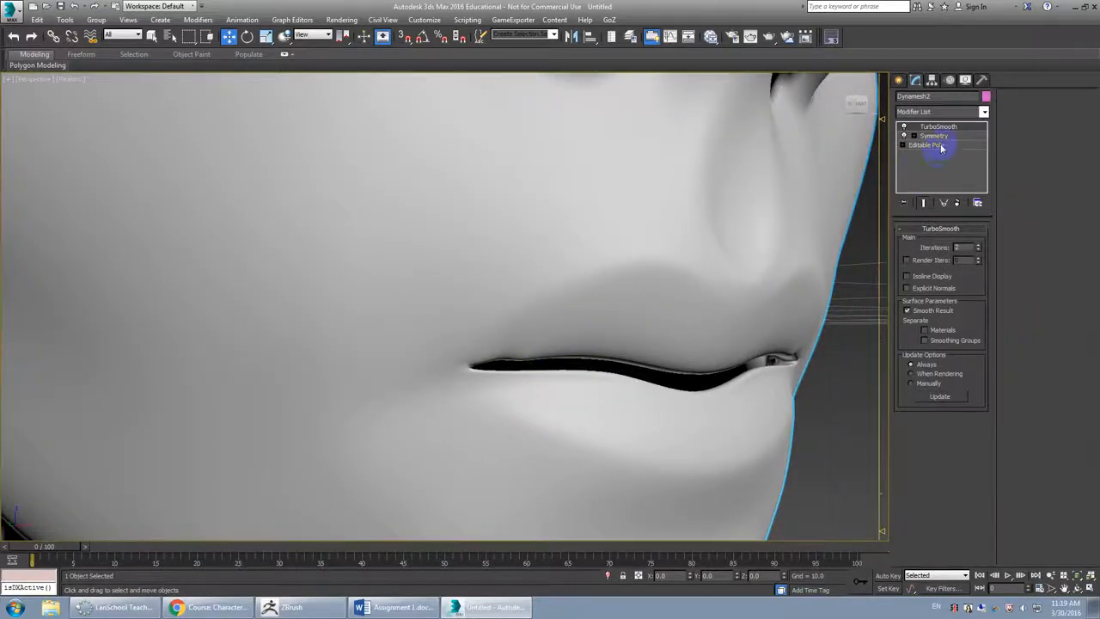
{"action": "key", "text": "F4"}
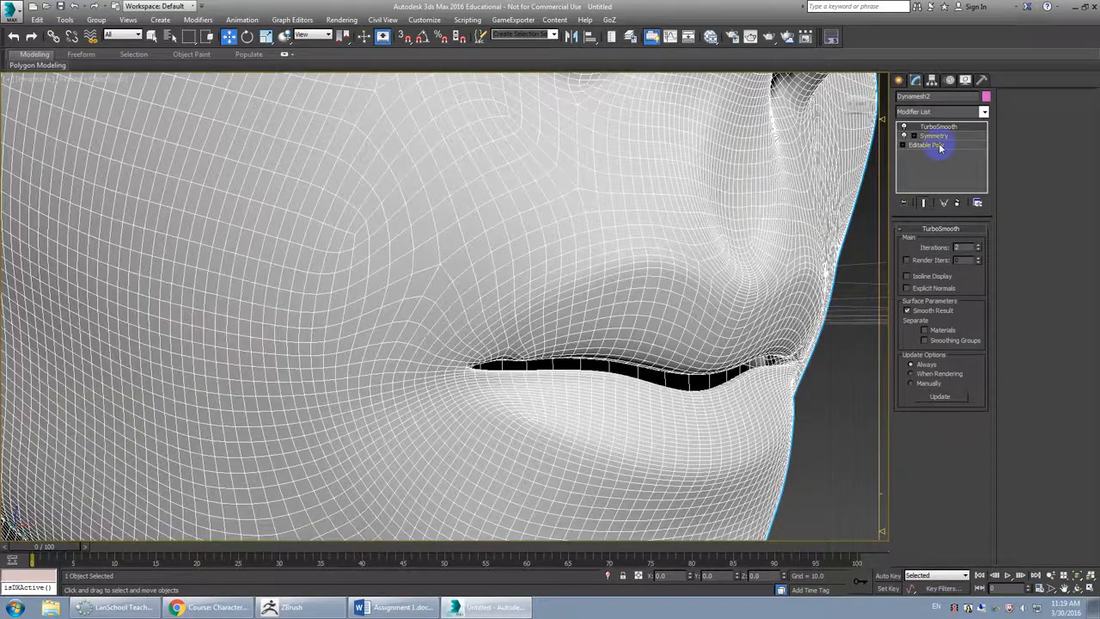
- Remove the TurboSmooth modifier and return to the Editable Poly level
{"action": "left_click", "coordinate": [955, 204]}
{"action": "left_click", "coordinate": [926, 135]}
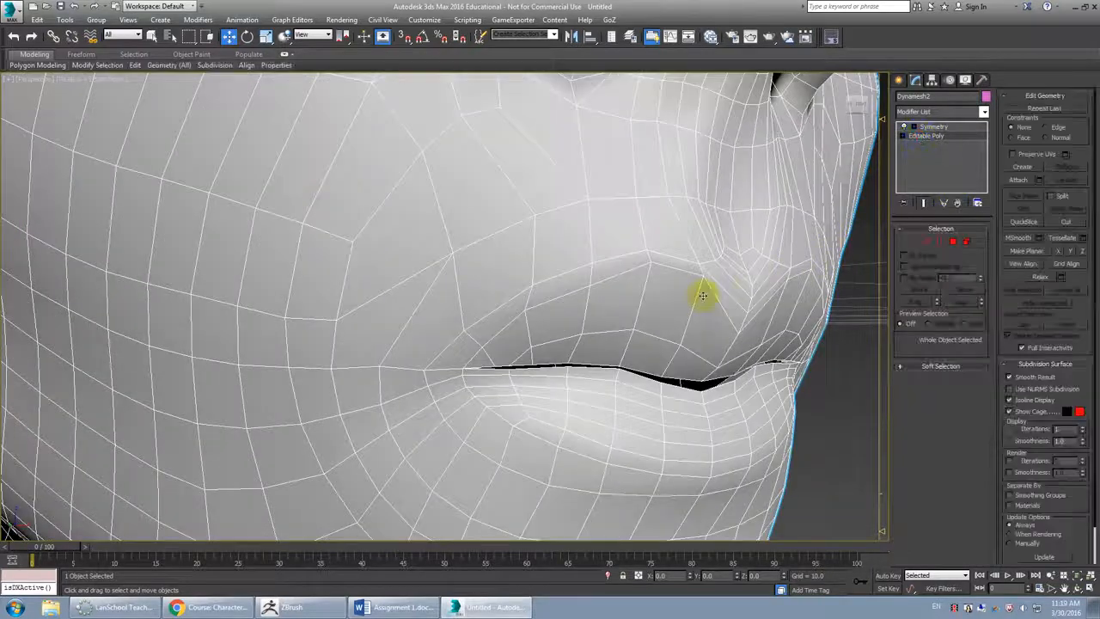
- Add an Unwrap UVW modifier above the Editable Poly and below Symmetry
{"action": "scroll", "coordinate": [593, 318], "scroll_direction": "up", "scroll_amount": 3}
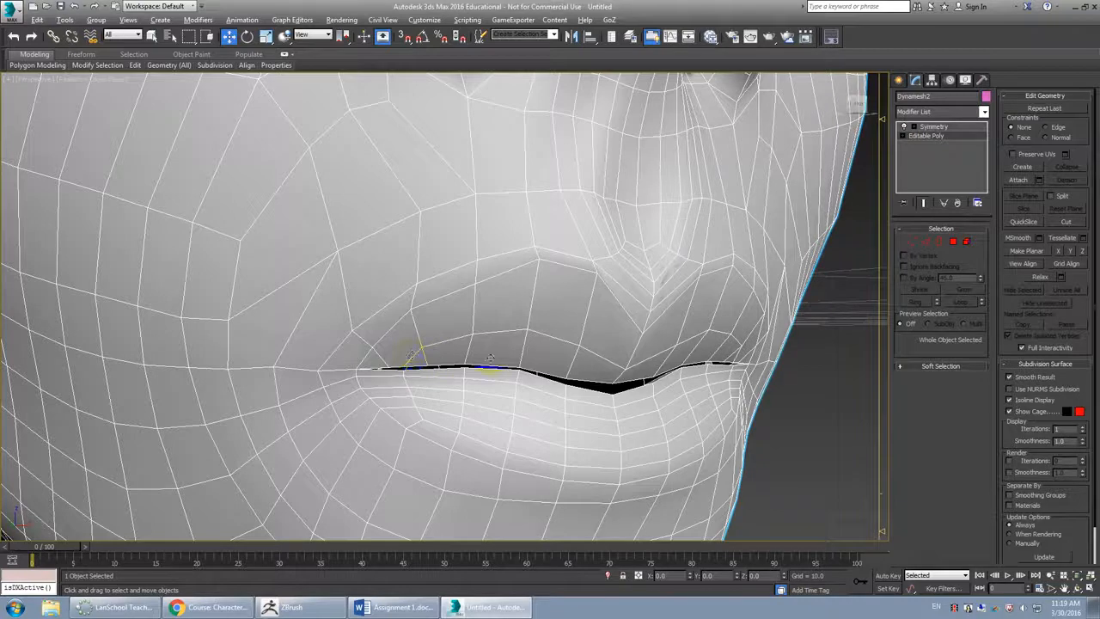
{"action": "middle_click_drag", "start_coordinate": [646, 339], "coordinate": [627, 400], "text": "alt"}
{"action": "scroll", "coordinate": [666, 391], "scroll_direction": "down", "scroll_amount": 3}
{"action": "scroll", "coordinate": [627, 399], "scroll_direction": "down", "scroll_amount": 5}
{"action": "scroll", "coordinate": [653, 332], "scroll_direction": "down", "scroll_amount": 4}
{"action": "mouse_move", "coordinate": [654, 334]}
{"action": "middle_mouse_down", "text": "alt"}
{"action": "mouse_move", "coordinate": [665, 344]}
{"action": "mouse_move", "coordinate": [643, 333]}
{"action": "middle_mouse_up", "text": "alt"}
{"action": "scroll", "coordinate": [643, 333], "scroll_direction": "up", "scroll_amount": 4}
{"action": "left_click", "coordinate": [984, 112]}
{"action": "scroll", "coordinate": [954, 361], "scroll_direction": "down", "scroll_amount": 10}
{"action": "left_click", "coordinate": [937, 471]}
{"action": "scroll", "coordinate": [565, 314], "scroll_direction": "up", "scroll_amount": 10}
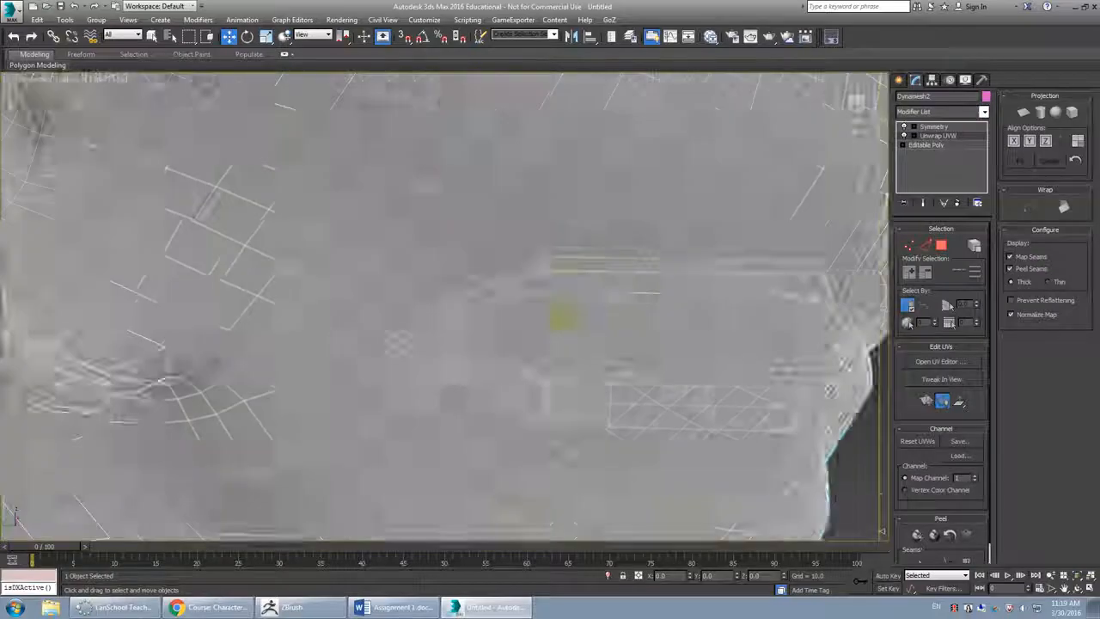
- Select a starting group of polygons at the back of the inner mouth cavity in Unwrap UVW
{"action": "mouse_move", "coordinate": [635, 311]}
{"action": "middle_mouse_down", "text": "alt"}
{"action": "mouse_move", "coordinate": [590, 302]}
{"action": "mouse_move", "coordinate": [717, 316]}
{"action": "mouse_move", "coordinate": [484, 308]}
{"action": "mouse_move", "coordinate": [506, 305]}
{"action": "mouse_move", "coordinate": [545, 356]}
{"action": "mouse_move", "coordinate": [533, 350]}
{"action": "middle_mouse_up", "text": "alt"}
{"action": "key", "text": "alt+x"}
{"action": "left_click", "coordinate": [942, 248]}
{"action": "left_click", "coordinate": [489, 424]}
{"action": "mouse_move", "coordinate": [470, 407]}
{"action": "middle_mouse_down", "text": "alt"}
{"action": "mouse_move", "coordinate": [516, 398]}
{"action": "mouse_move", "coordinate": [511, 443]}
{"action": "middle_mouse_up", "text": "alt"}
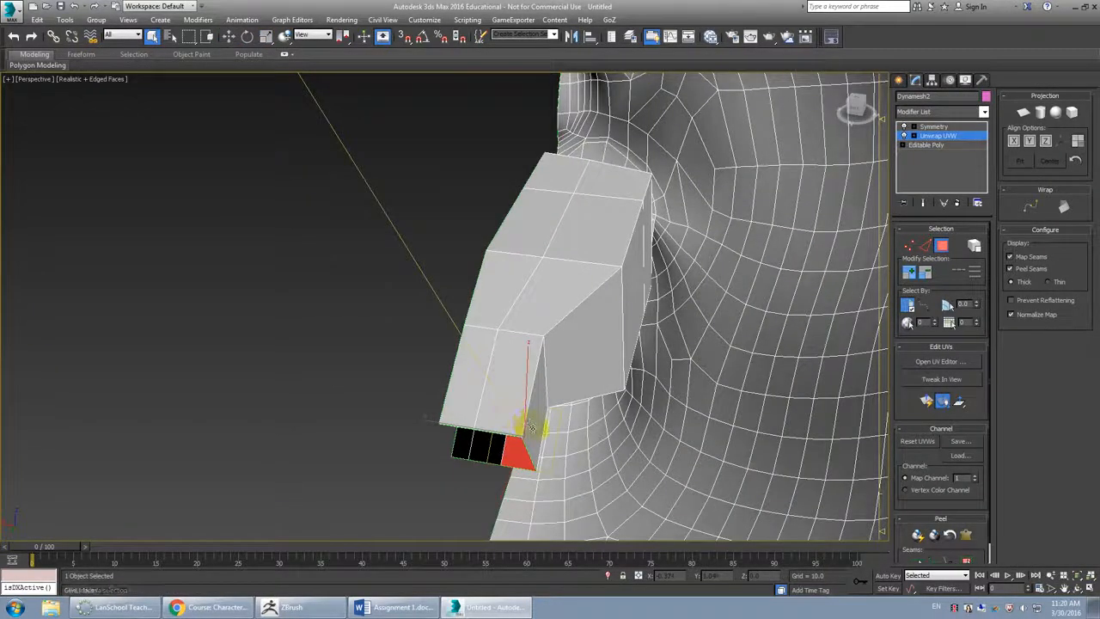
{"action": "left_click", "coordinate": [530, 429]}
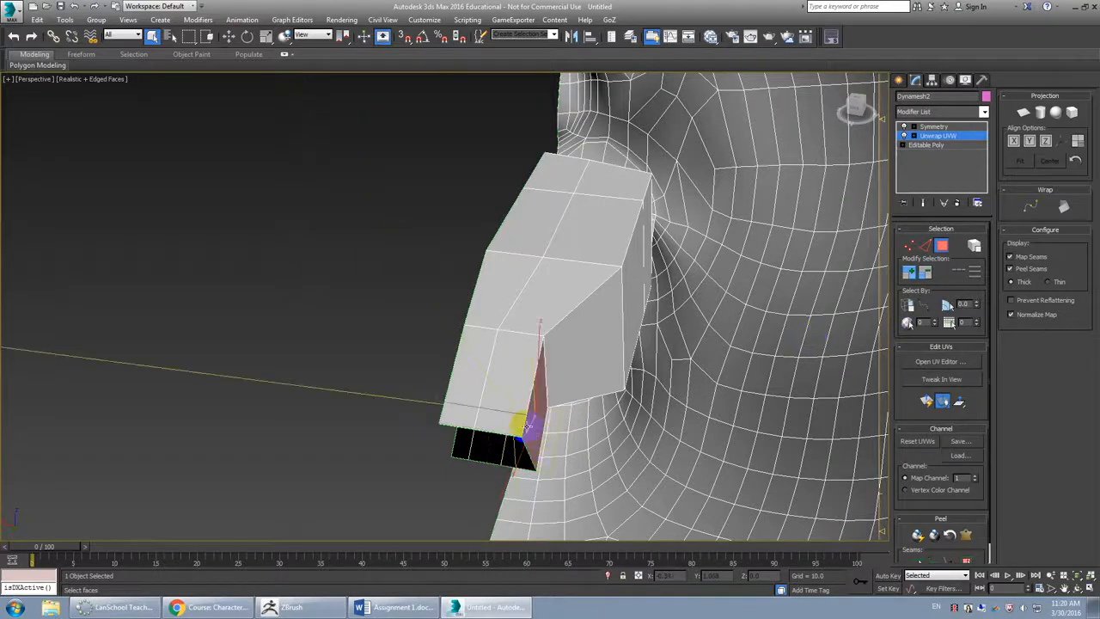
{"action": "left_click", "coordinate": [510, 398], "text": "ctrl"}
{"action": "left_click", "coordinate": [469, 386], "text": "ctrl"}
{"action": "left_click", "coordinate": [518, 455], "text": "ctrl"}
{"action": "left_click", "coordinate": [493, 447], "text": "ctrl"}
{"action": "middle_click_drag", "start_coordinate": [466, 444], "coordinate": [554, 402], "text": "alt"}
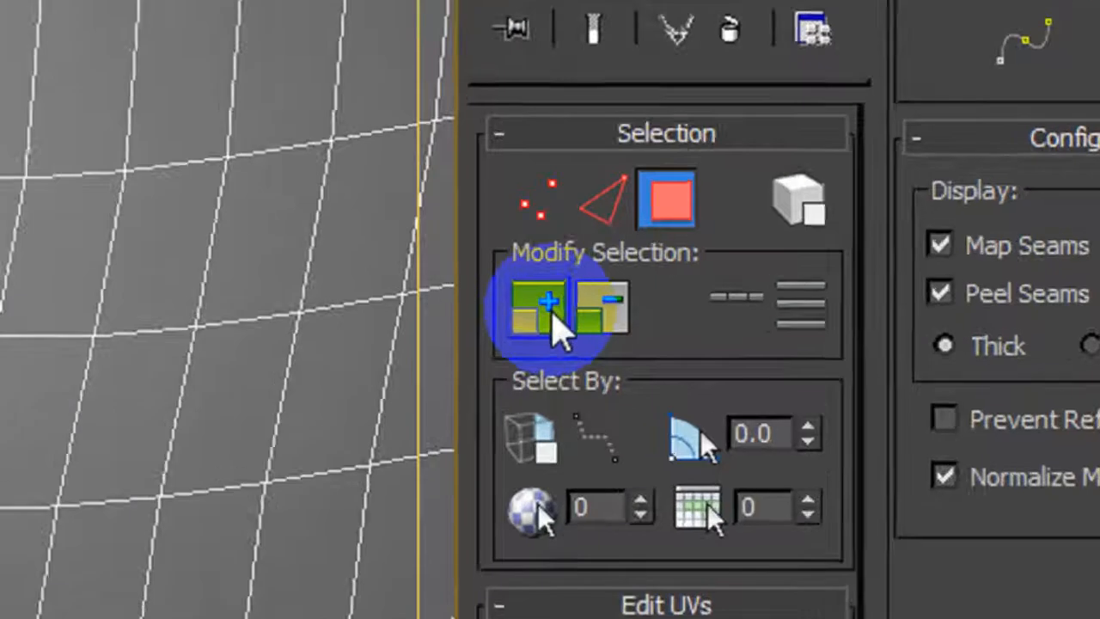
- Grow the polygon selection across the inner mouth cavity up to the lip opening
{"action": "left_click", "coordinate": [552, 314]}
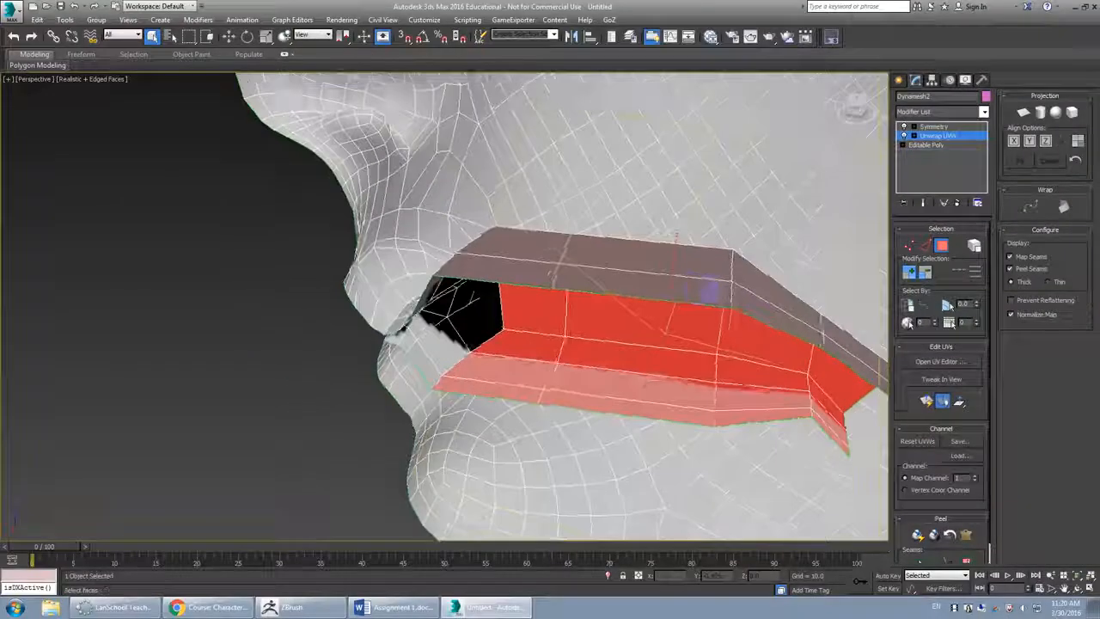
{"action": "middle_click_drag", "start_coordinate": [709, 290], "coordinate": [507, 334], "text": "alt"}
{"action": "scroll", "coordinate": [447, 356], "scroll_direction": "up", "scroll_amount": 5}
{"action": "middle_click_drag", "start_coordinate": [447, 355], "coordinate": [463, 336], "text": "alt"}
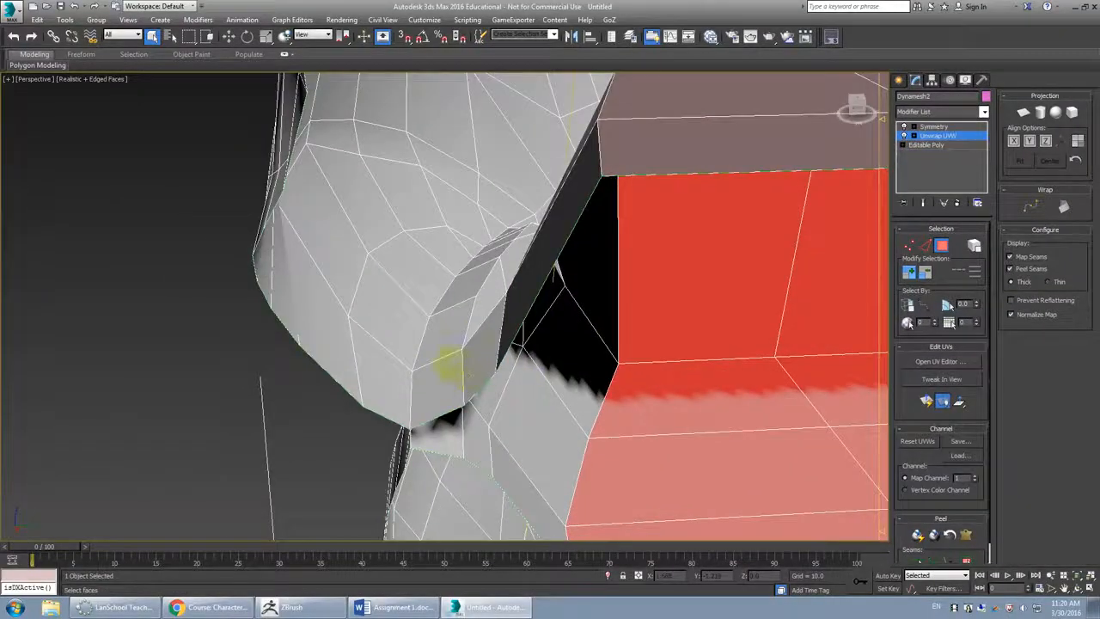
{"action": "left_click", "coordinate": [926, 272]}
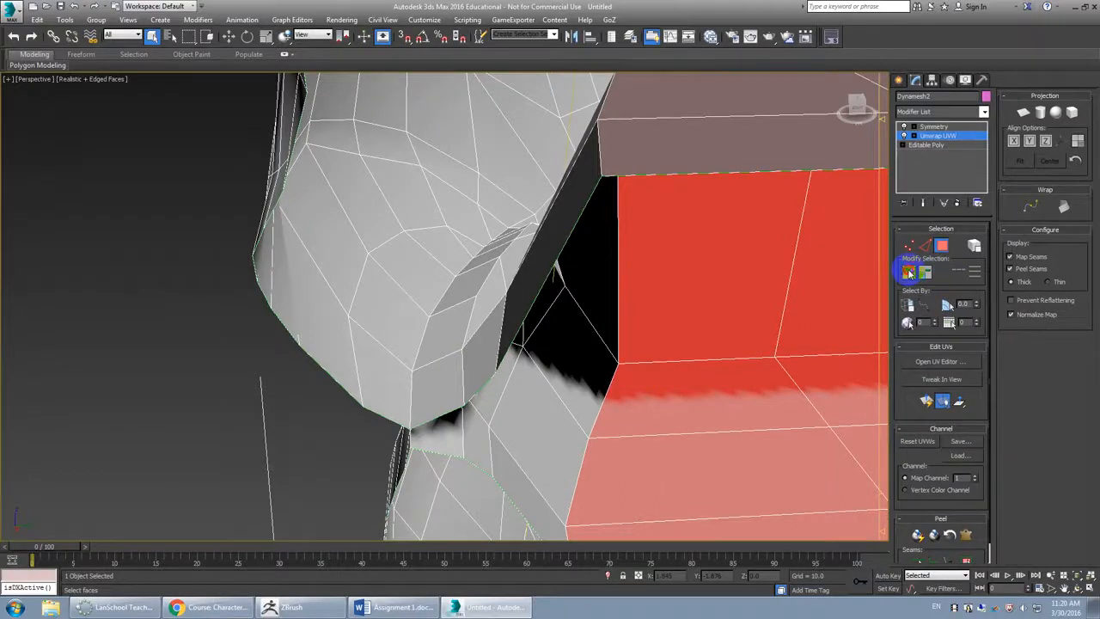
{"action": "left_click", "coordinate": [908, 272]}
{"action": "left_click", "coordinate": [908, 273]}
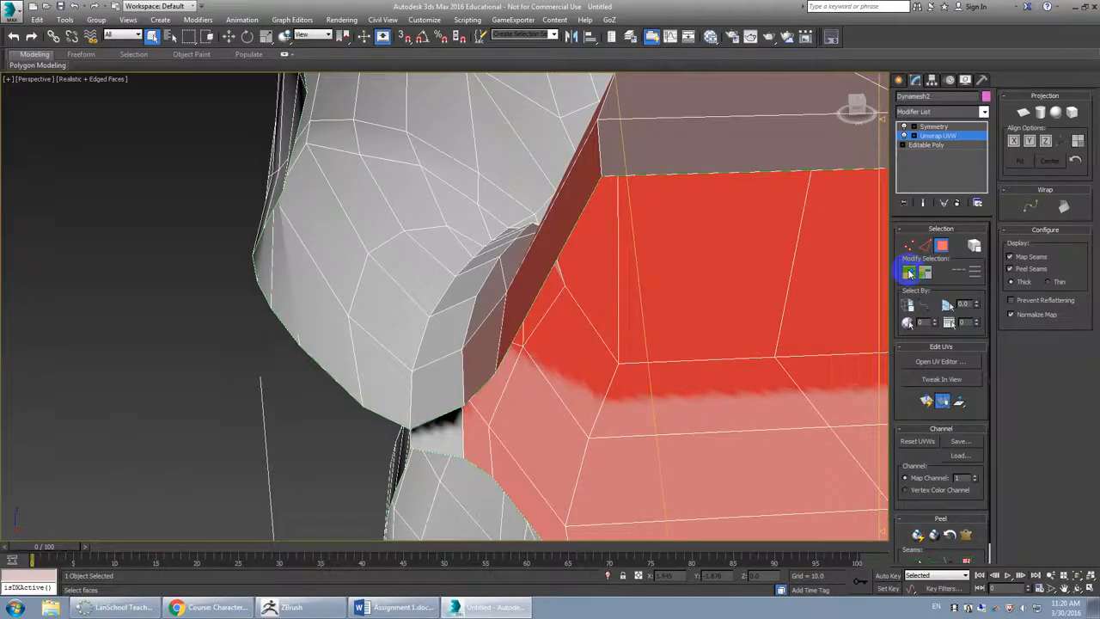
{"action": "left_click", "coordinate": [908, 272]}
{"action": "middle_click_drag", "start_coordinate": [859, 272], "coordinate": [665, 311], "text": "alt"}
{"action": "scroll", "coordinate": [666, 310], "scroll_direction": "down", "scroll_amount": 4}
- Open the UV editor, run Pelt Map on the selected mouth cavity and commit the flattened UVs
{"action": "left_click", "coordinate": [921, 340]}
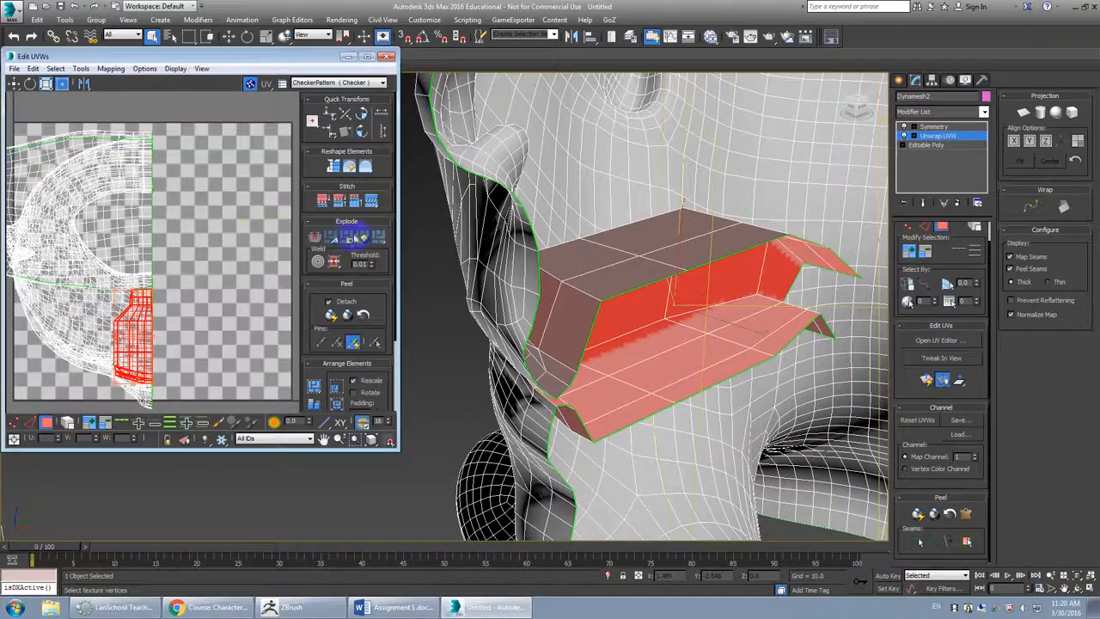
{"action": "left_click", "coordinate": [966, 512]}
{"action": "left_click", "coordinate": [541, 184]}
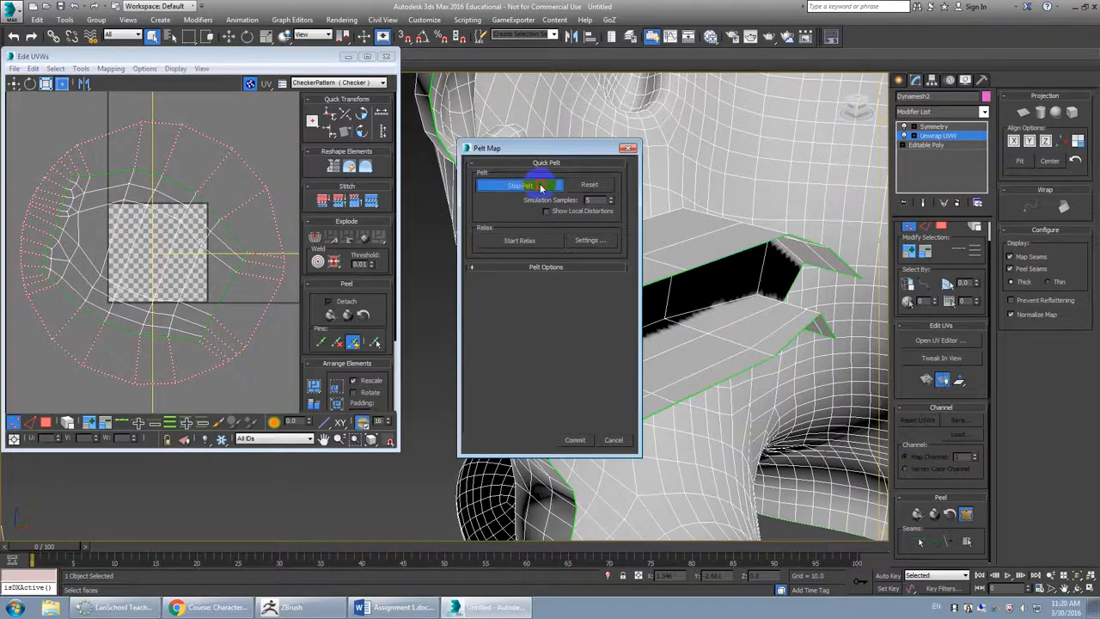
{"action": "left_click", "coordinate": [550, 241]}
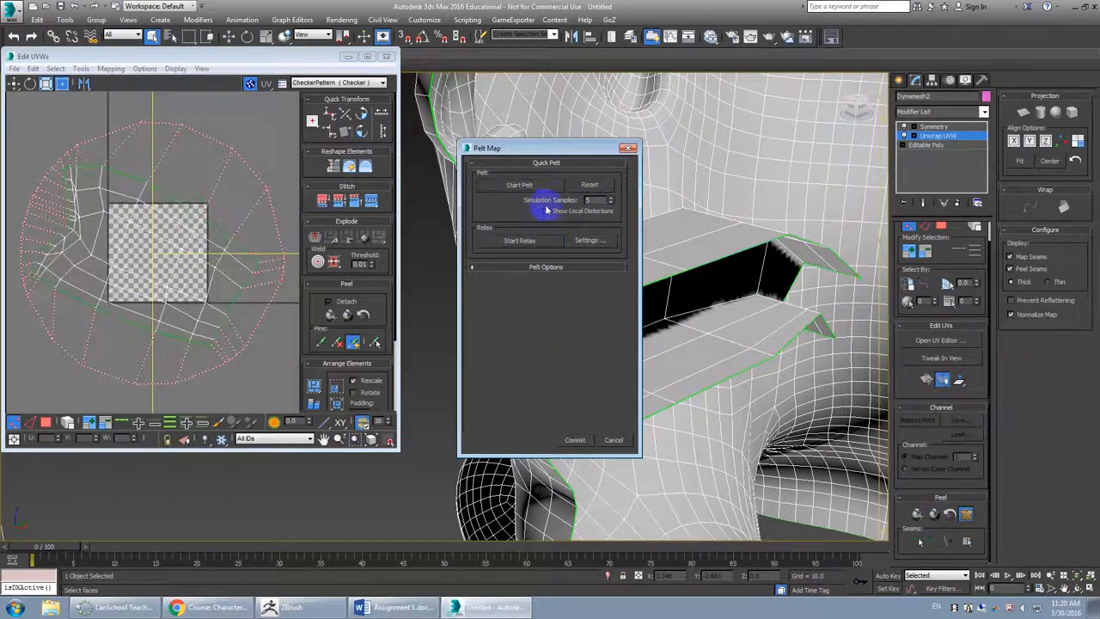
{"action": "left_click", "coordinate": [575, 439]}
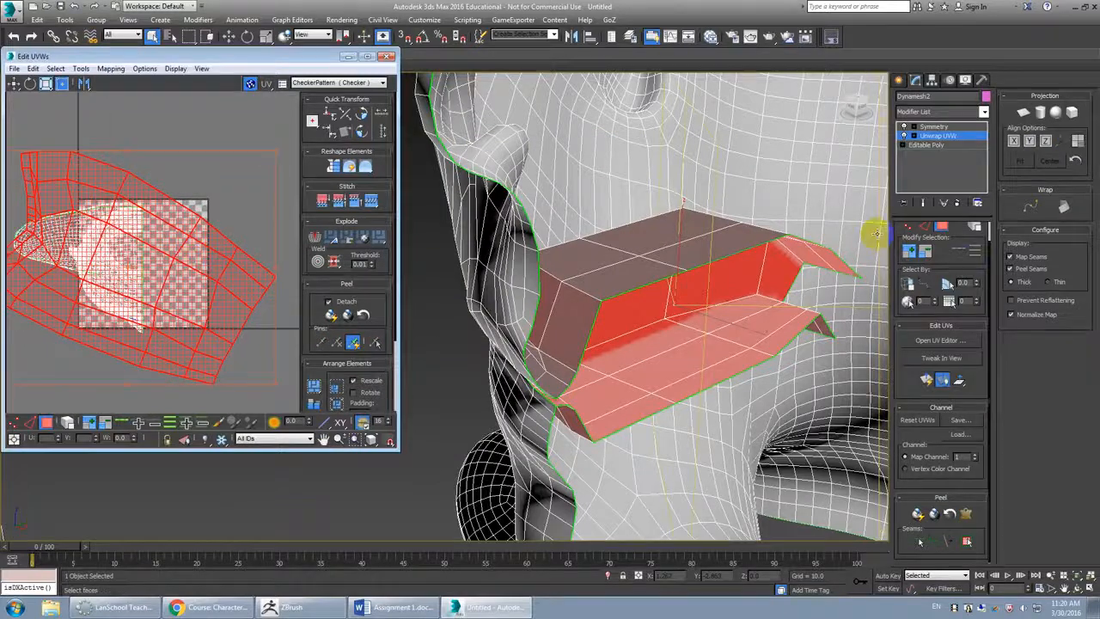
- Run Pelt Map on the mouth cavity again and commit the result
{"action": "left_click", "coordinate": [967, 513]}
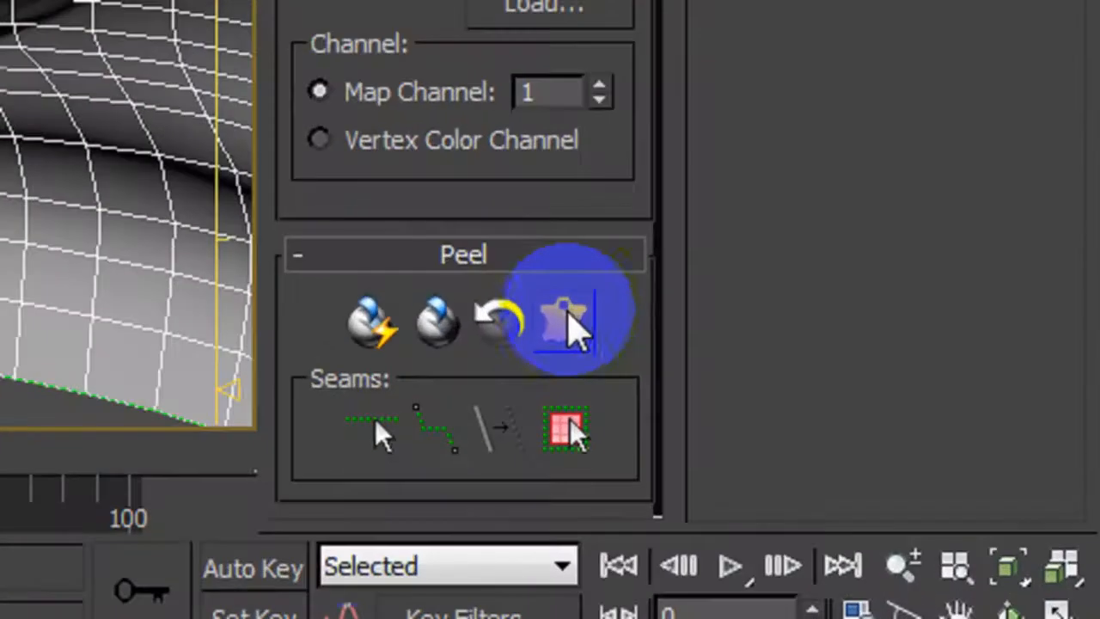
{"action": "left_click", "coordinate": [967, 514]}
{"action": "left_click", "coordinate": [527, 187]}
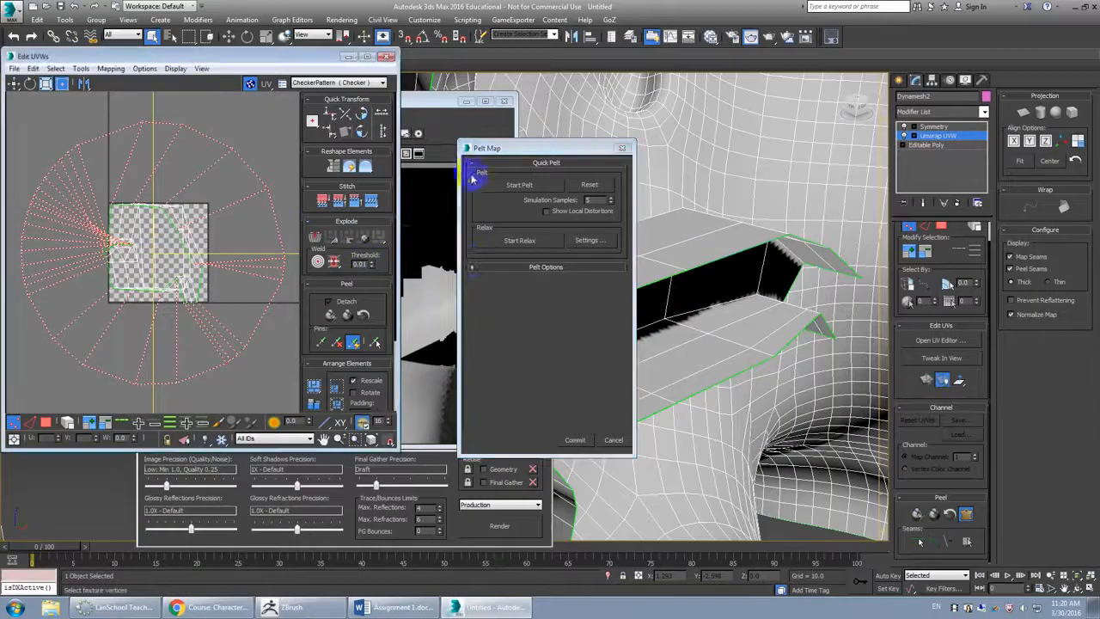
{"action": "left_click", "coordinate": [528, 187]}
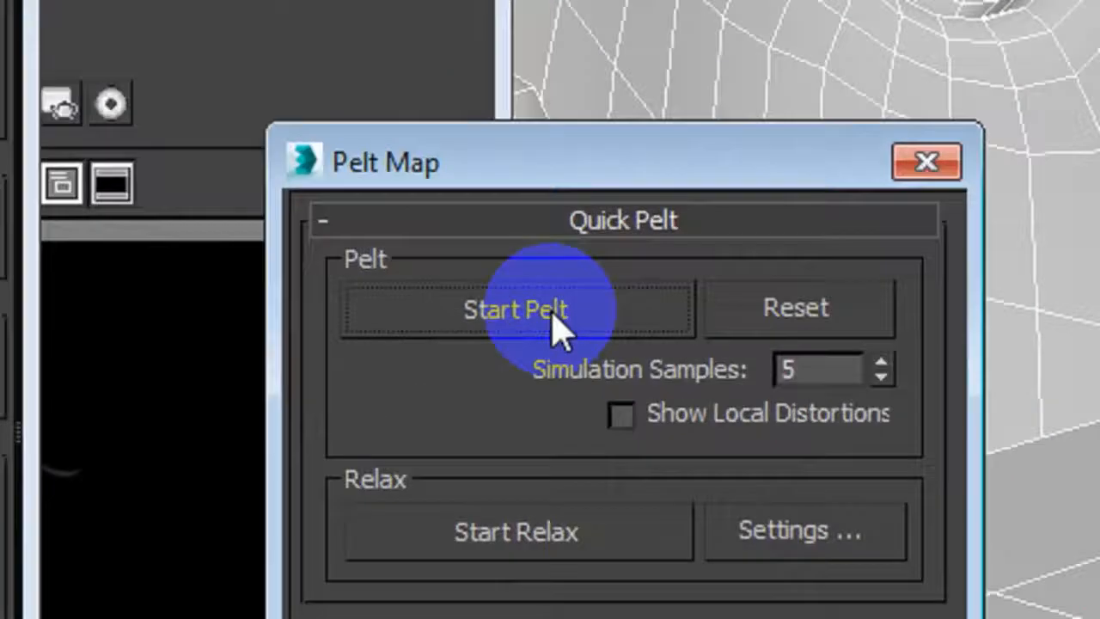
{"action": "left_click", "coordinate": [525, 241]}
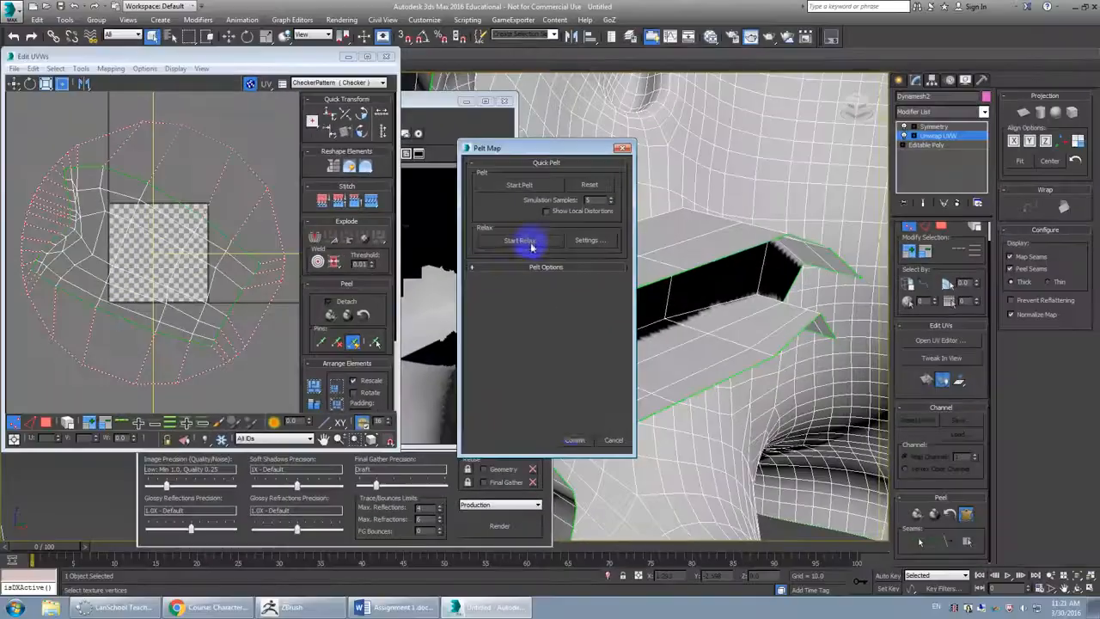
{"action": "left_click", "coordinate": [571, 439]}
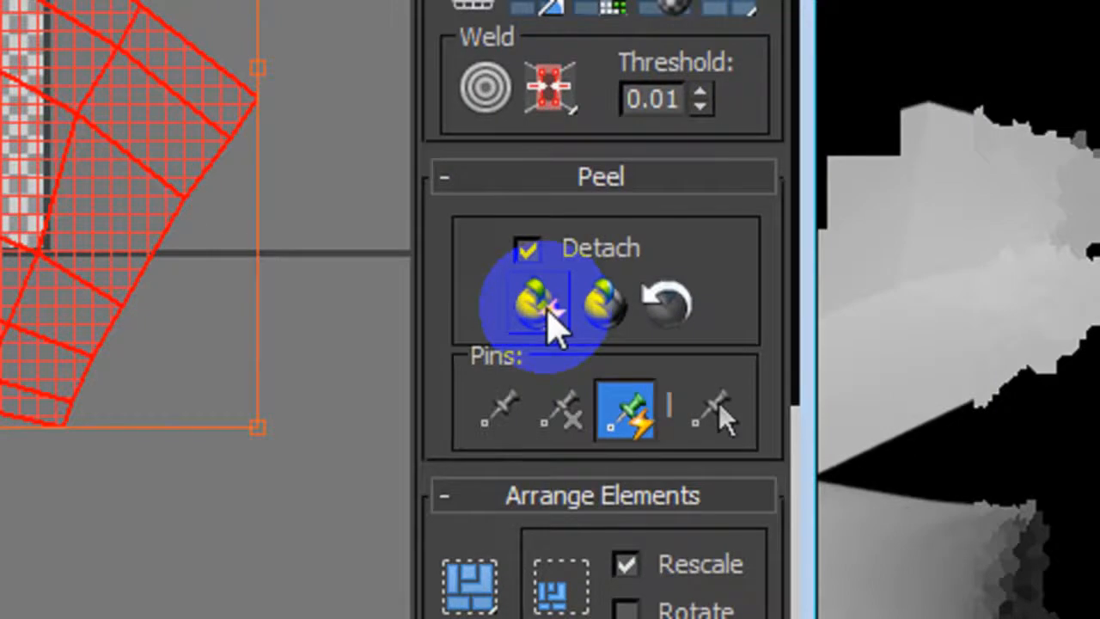
- Apply Quick Peel to the mouth cavity UVs and move the shell above the head's UVs, clear of the checker square
{"action": "left_click", "coordinate": [541, 299]}
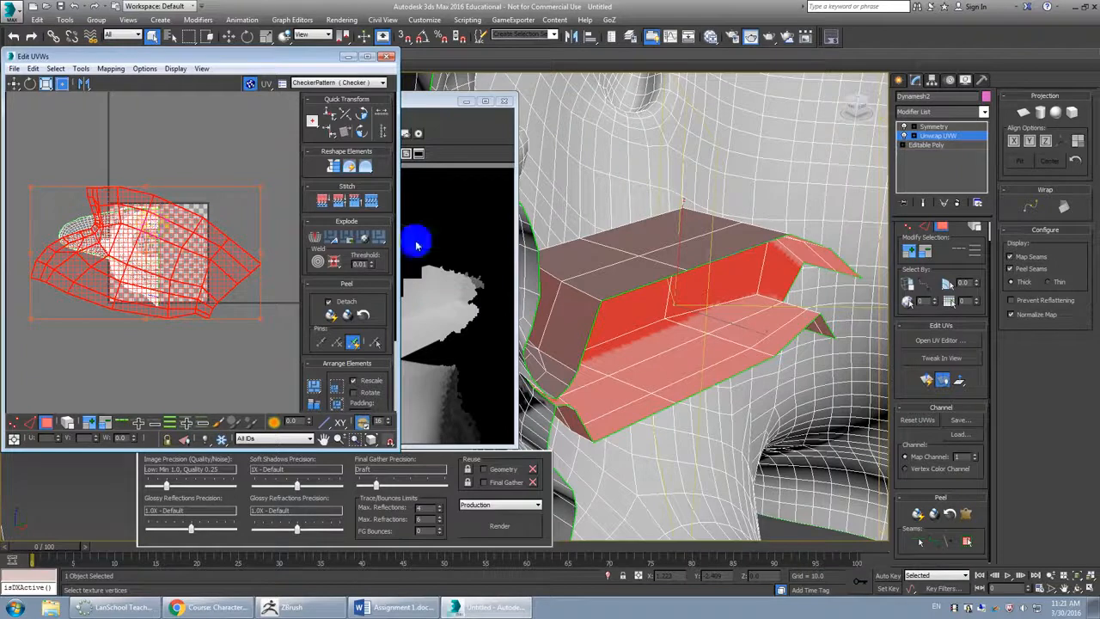
{"action": "middle_click_drag", "start_coordinate": [633, 209], "coordinate": [836, 254], "text": "alt"}
{"action": "left_click_drag", "start_coordinate": [188, 258], "coordinate": [272, 154]}
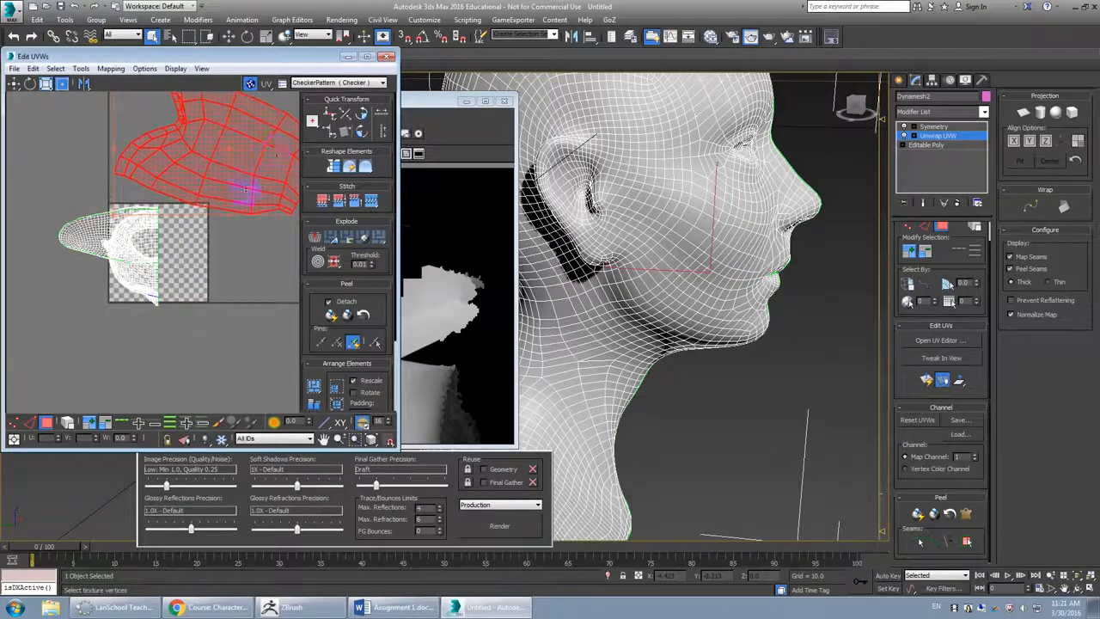
{"action": "middle_click_drag", "start_coordinate": [202, 248], "coordinate": [202, 267]}
- Select the edge loop that runs from the corner of the mouth across the cheek to the ear
{"action": "scroll", "coordinate": [781, 278], "scroll_direction": "up", "scroll_amount": 5}
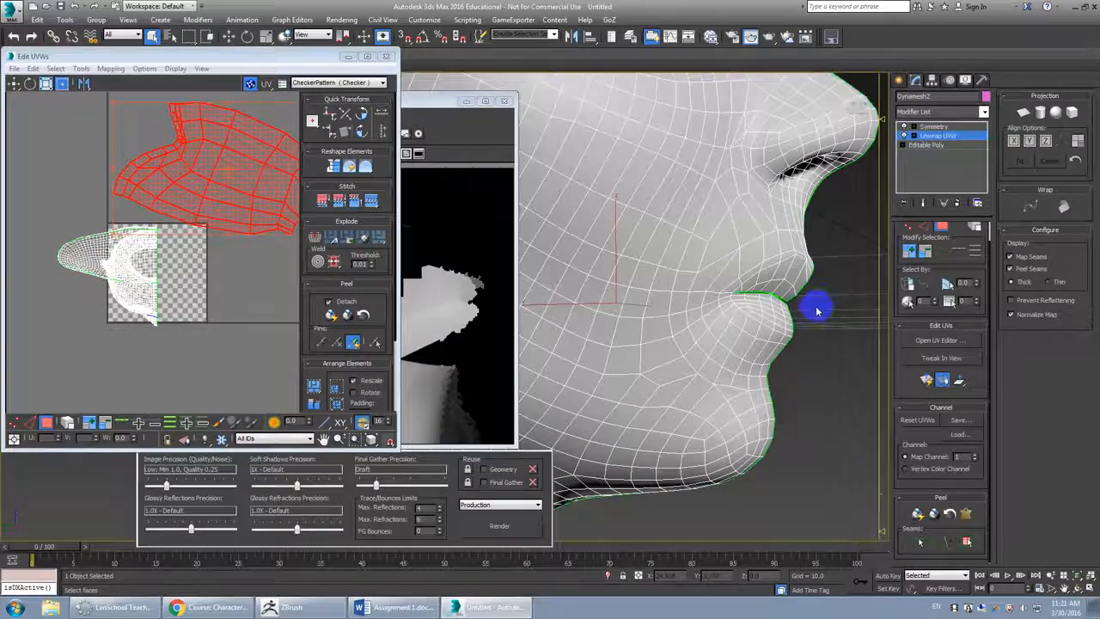
{"action": "scroll", "coordinate": [808, 312], "scroll_direction": "down", "scroll_amount": 2}
{"action": "middle_click_drag", "start_coordinate": [778, 319], "coordinate": [844, 290]}
{"action": "scroll", "coordinate": [845, 289], "scroll_direction": "up", "scroll_amount": 4}
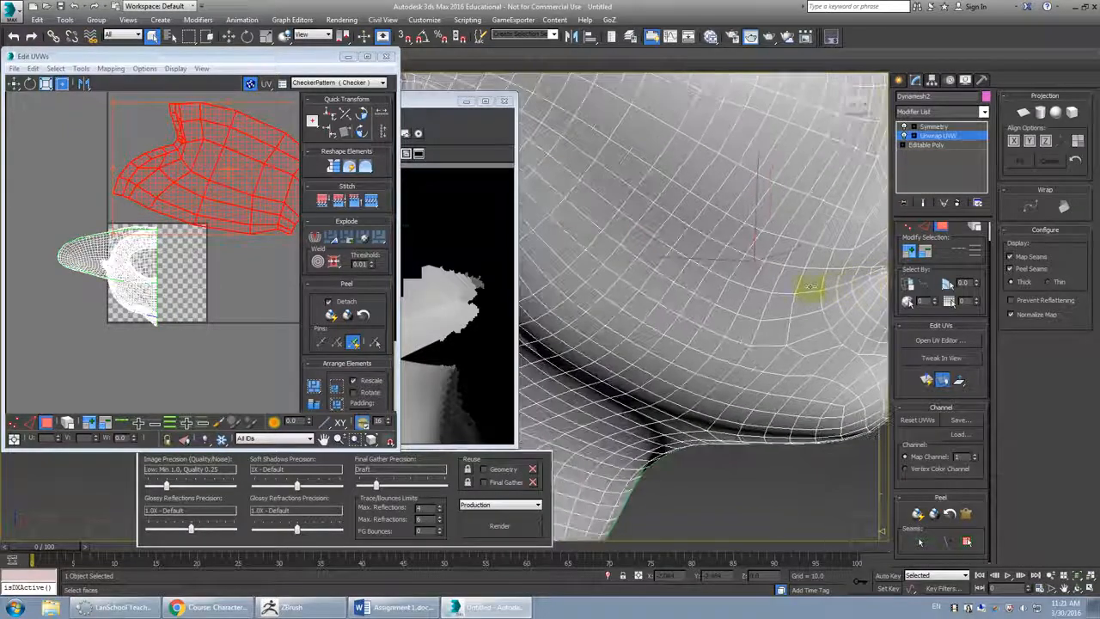
{"action": "scroll", "coordinate": [801, 289], "scroll_direction": "down", "scroll_amount": 4}
{"action": "left_click", "coordinate": [921, 227]}
{"action": "scroll", "coordinate": [775, 312], "scroll_direction": "up", "scroll_amount": 8}
{"action": "scroll", "coordinate": [776, 281], "scroll_direction": "down", "scroll_amount": 6}
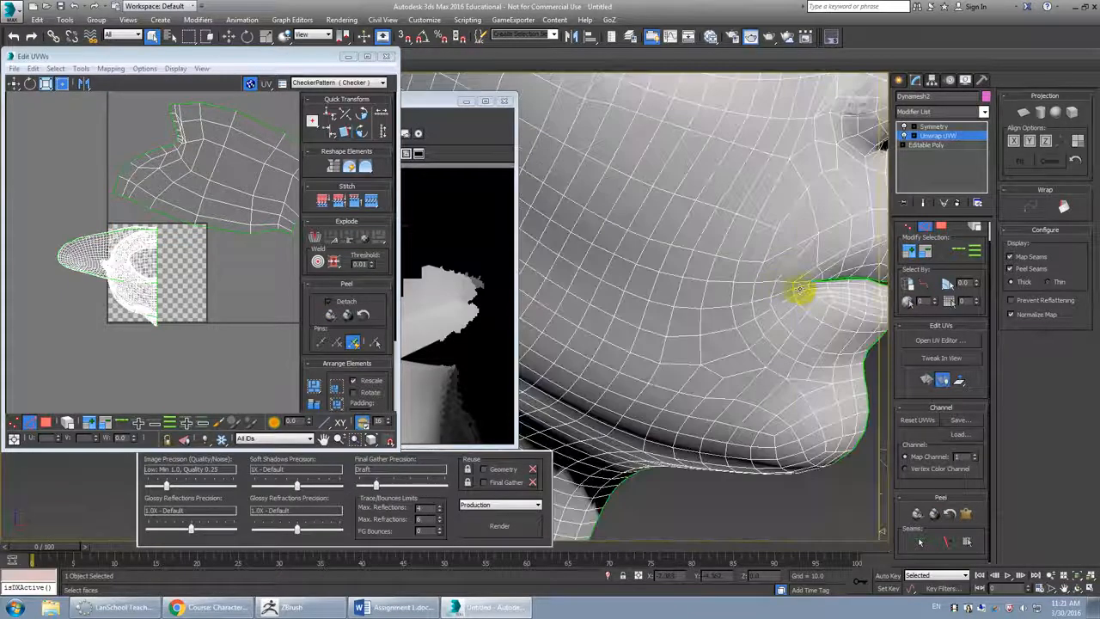
{"action": "middle_click_drag", "start_coordinate": [788, 290], "coordinate": [812, 289]}
{"action": "left_click", "coordinate": [746, 281]}
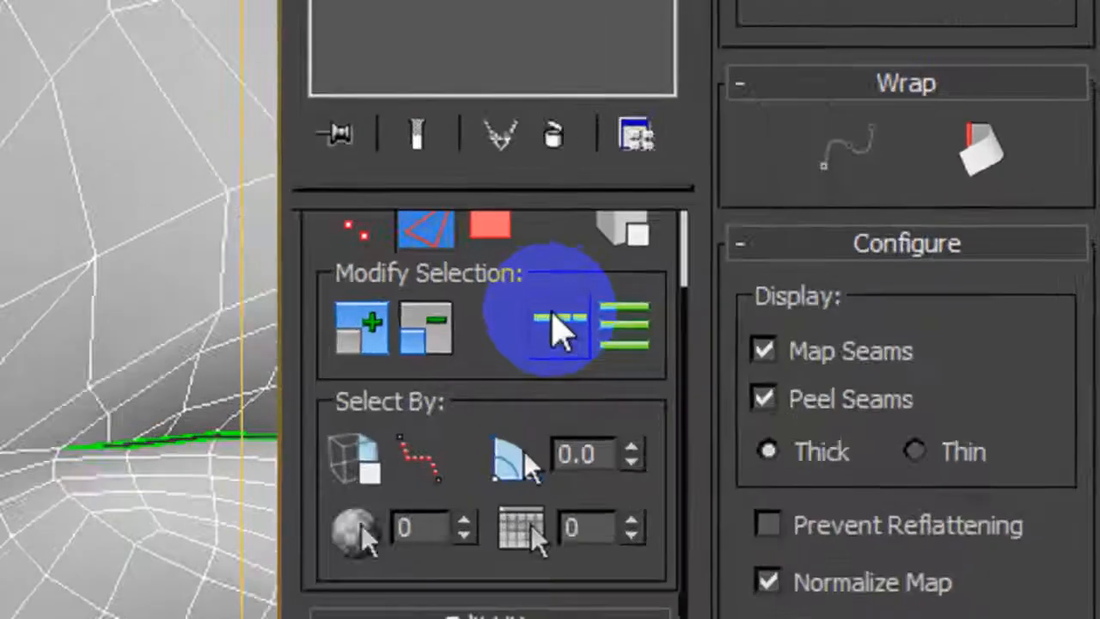
{"action": "left_click", "coordinate": [957, 250]}
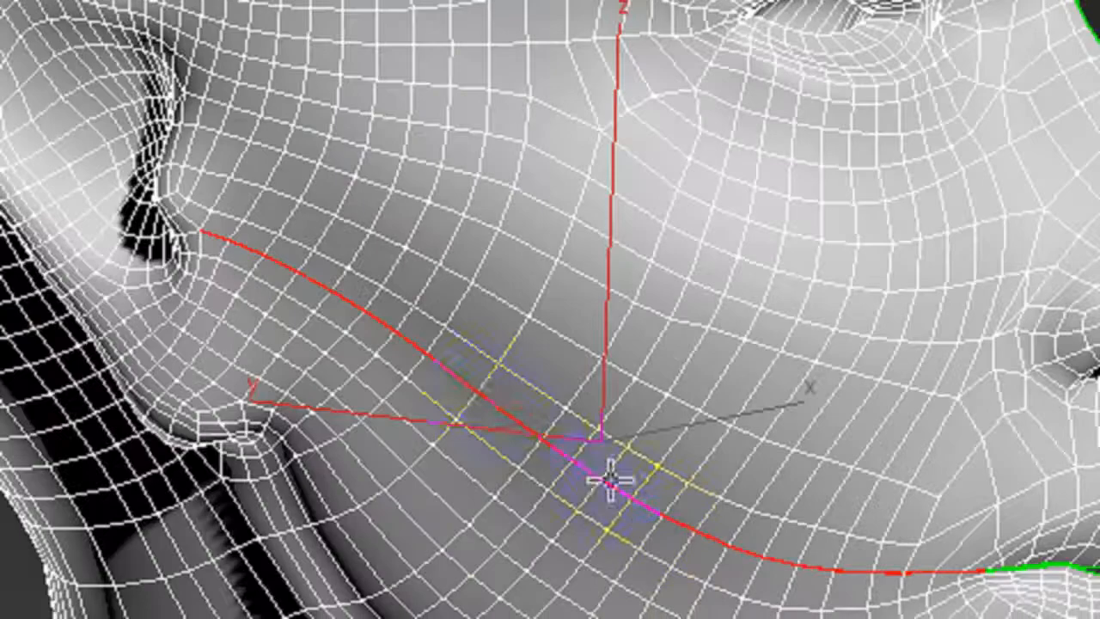
- Deselect the loop edges nearest the ear and convert the remaining cheek edges to a peel seam
{"action": "scroll", "coordinate": [701, 293], "scroll_direction": "up", "scroll_amount": 10}
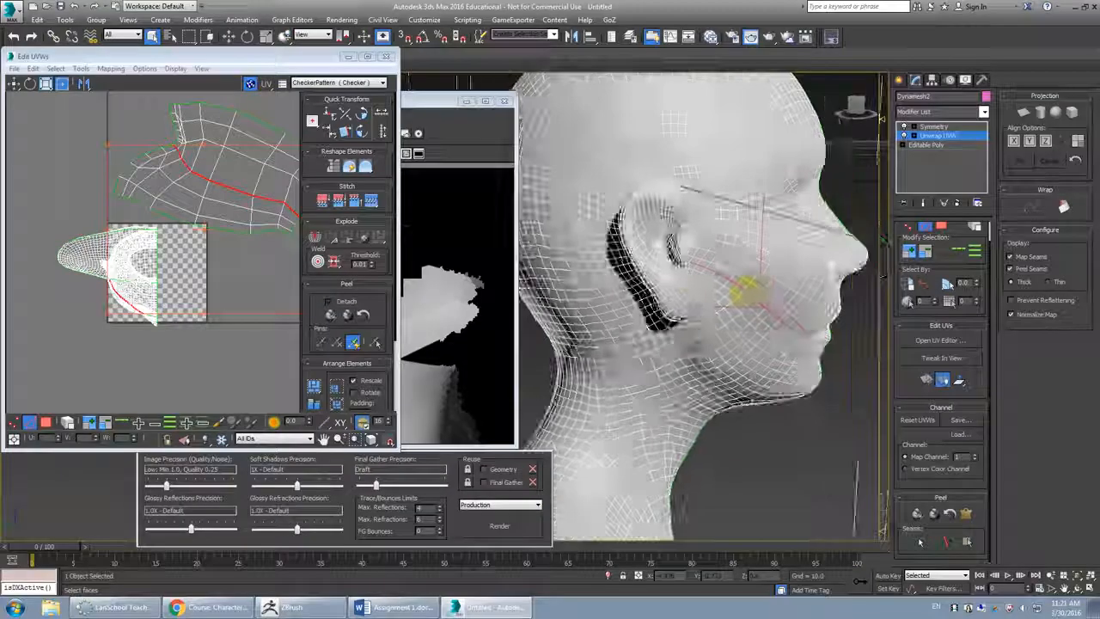
{"action": "left_click_drag", "start_coordinate": [660, 176], "coordinate": [589, 273], "text": "alt"}
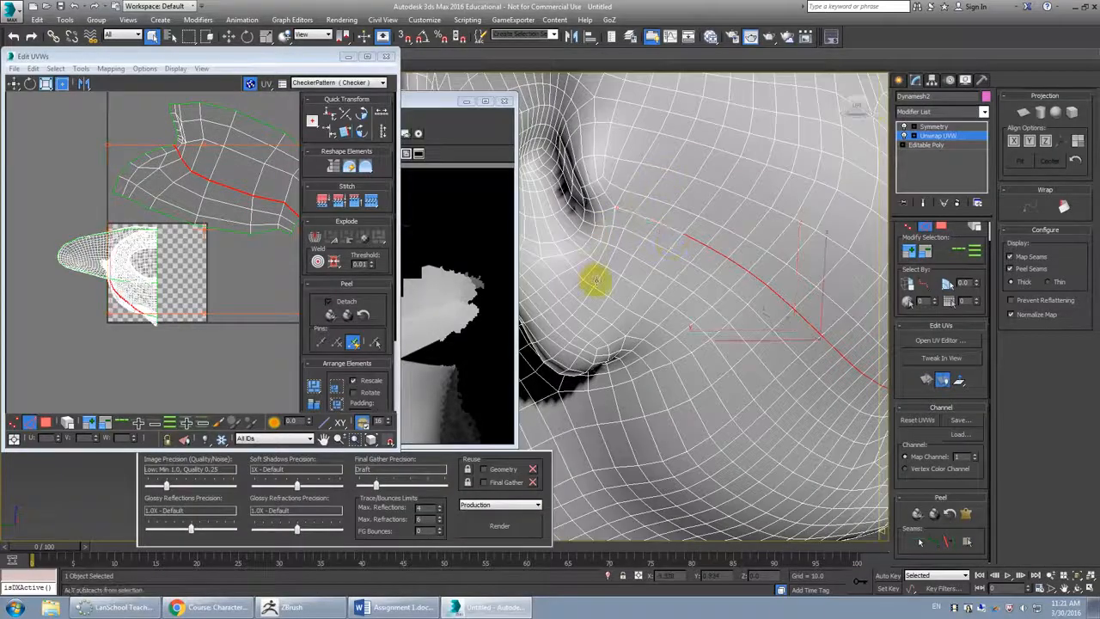
{"action": "middle_click_drag", "start_coordinate": [689, 251], "coordinate": [670, 230]}
{"action": "scroll", "coordinate": [653, 282], "scroll_direction": "down", "scroll_amount": 10}
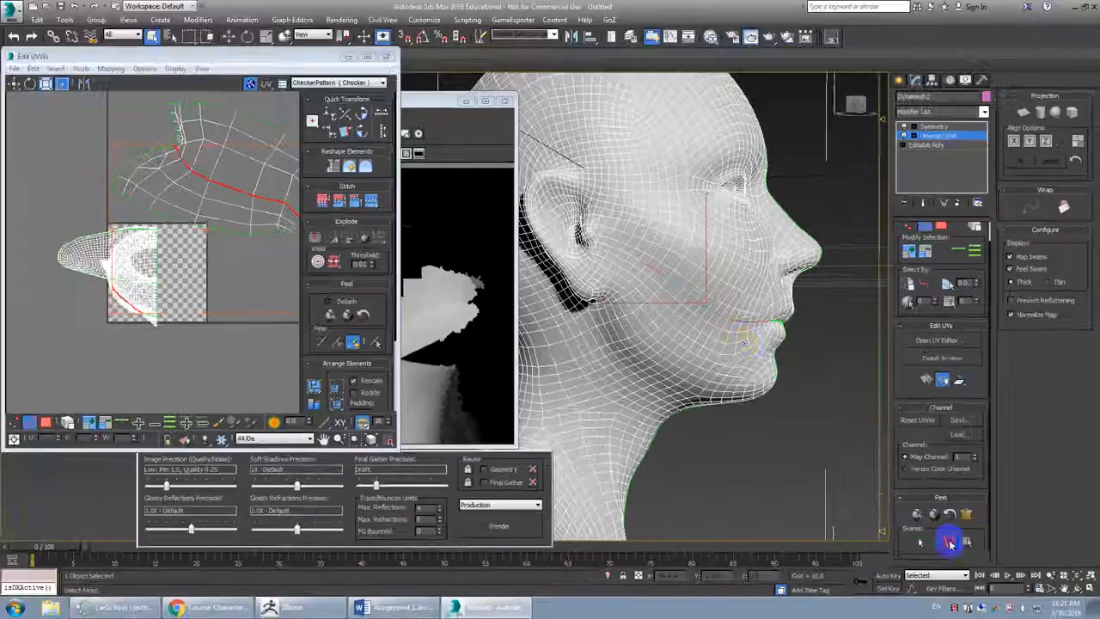
{"action": "scroll", "coordinate": [698, 288], "scroll_direction": "up", "scroll_amount": 4}
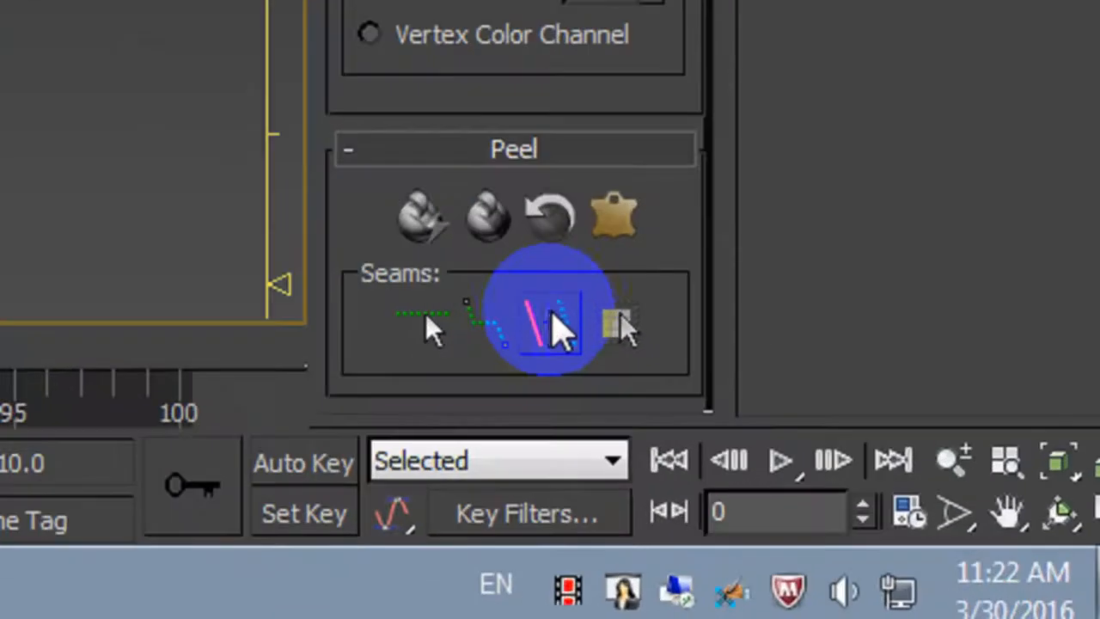
- Extend the cheek seam with a point-to-point seam below the ear and along the jaw to the centerline, then return to polygon selection
{"action": "left_click", "coordinate": [932, 540]}
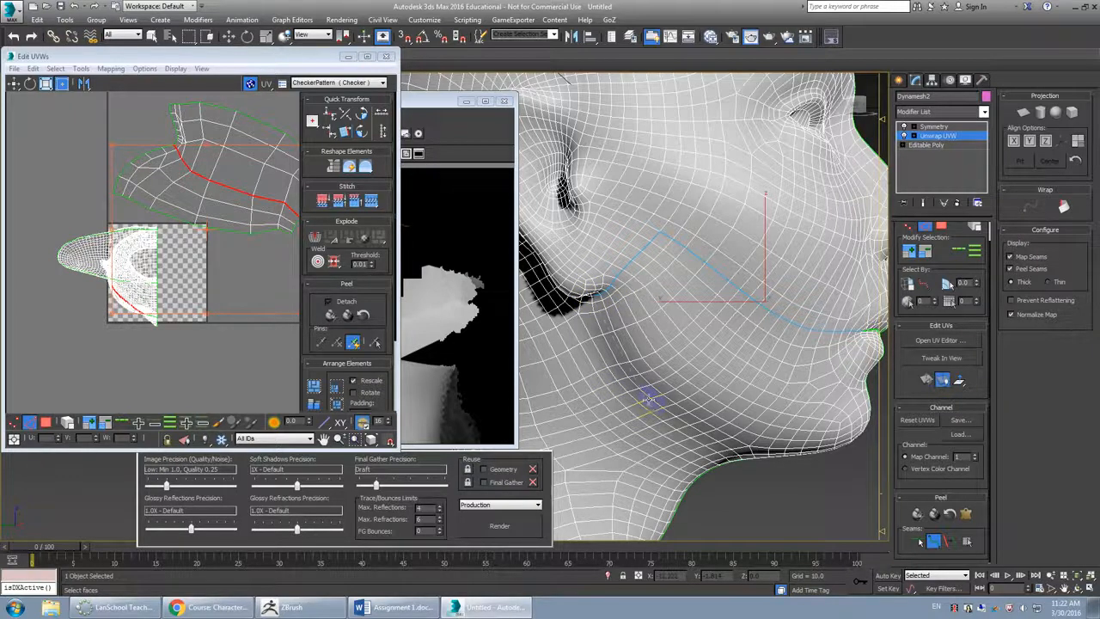
{"action": "middle_click_drag", "start_coordinate": [745, 467], "coordinate": [696, 374], "text": "alt"}
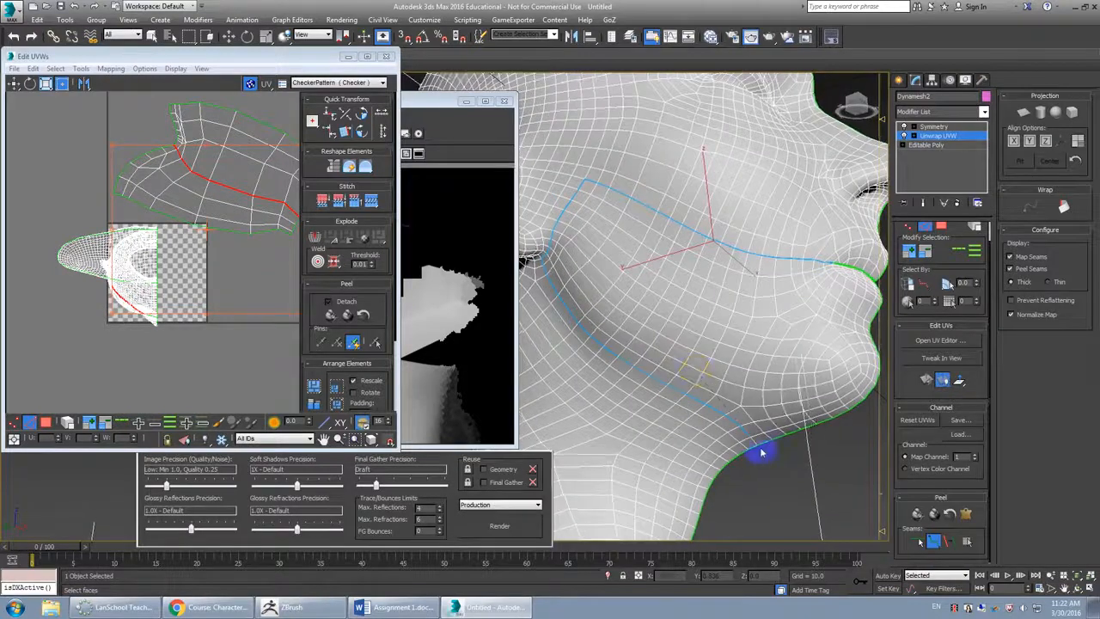
{"action": "middle_click_drag", "start_coordinate": [759, 447], "coordinate": [776, 356], "text": "alt"}
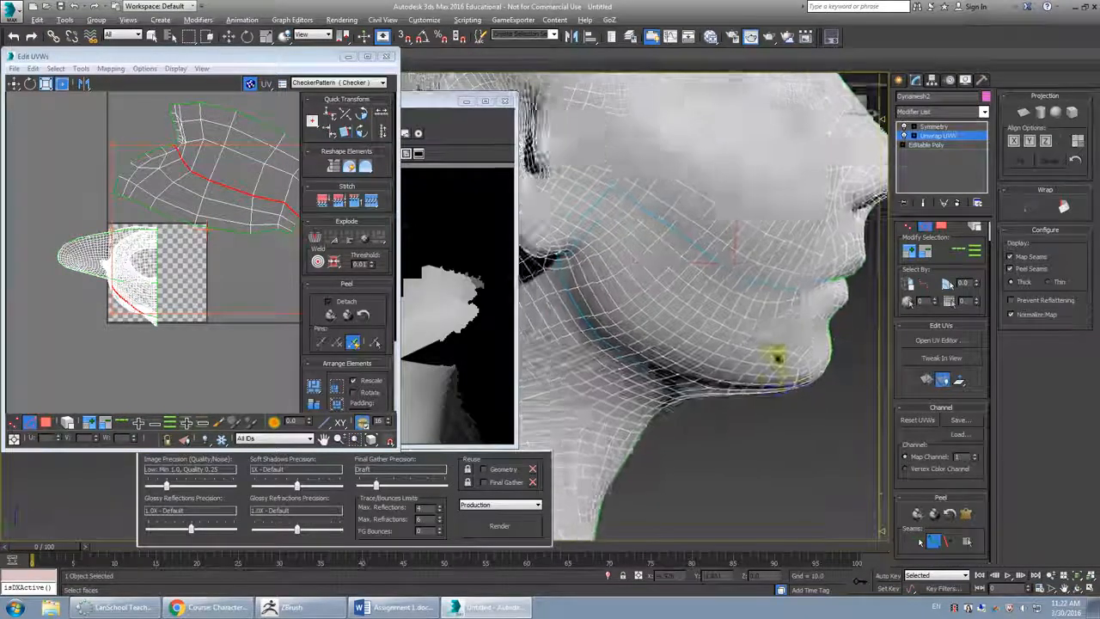
{"action": "scroll", "coordinate": [799, 335], "scroll_direction": "down", "scroll_amount": 3}
{"action": "middle_click_drag", "start_coordinate": [821, 311], "coordinate": [720, 342], "text": "alt"}
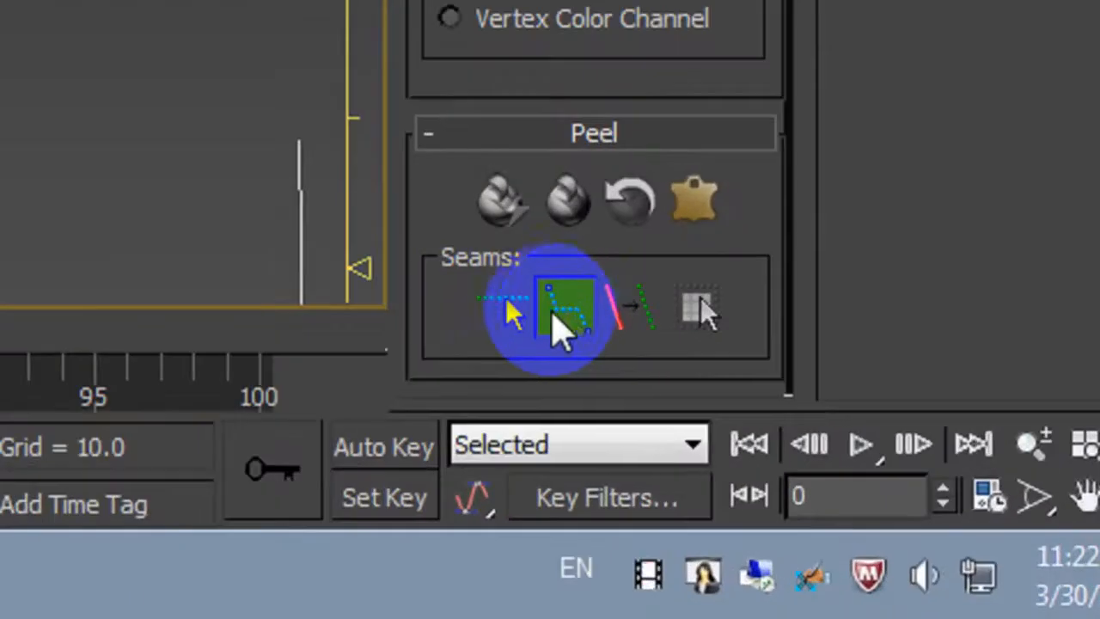
{"action": "left_click", "coordinate": [934, 542]}
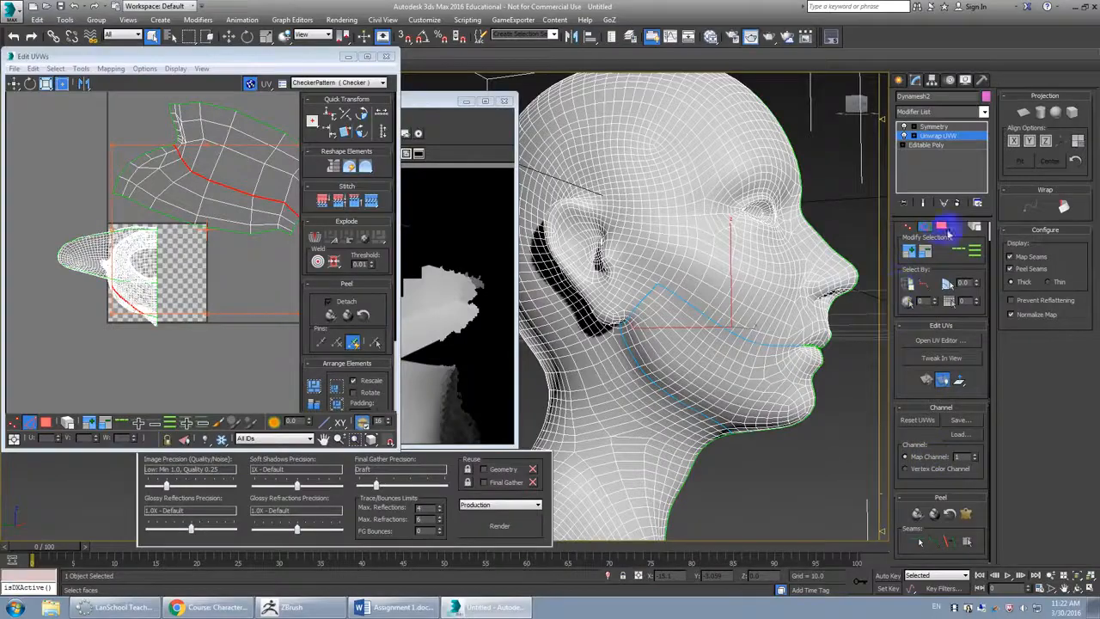
{"action": "left_click", "coordinate": [942, 226]}
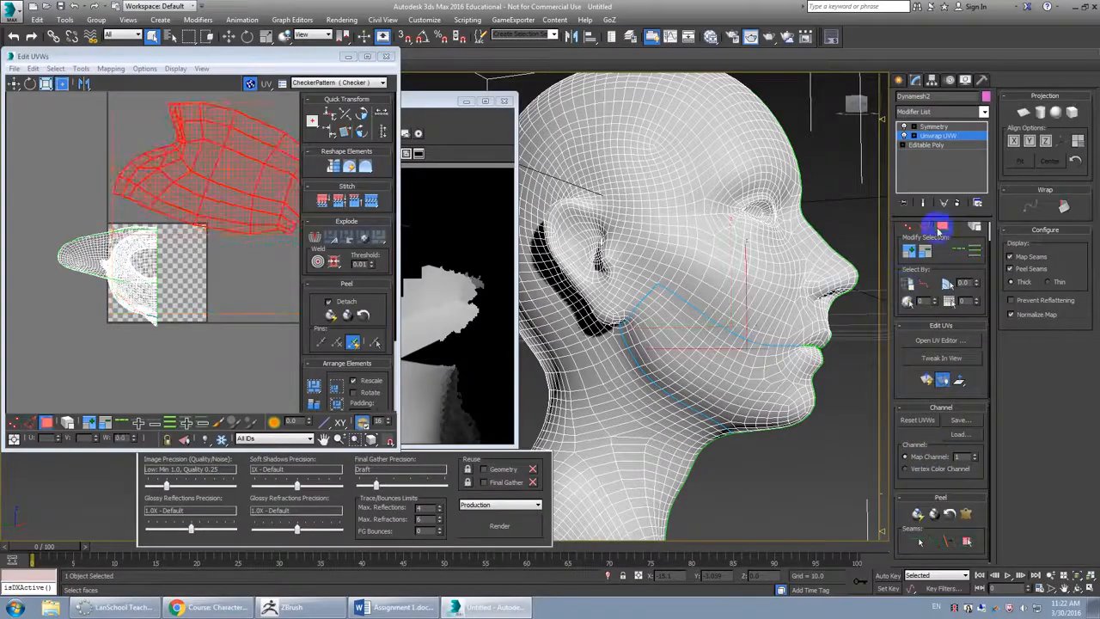
- Select a polygon inside the jaw seams and expand the polygon selection to the peel seams to cover the whole lower jaw
{"action": "left_click", "coordinate": [729, 360]}
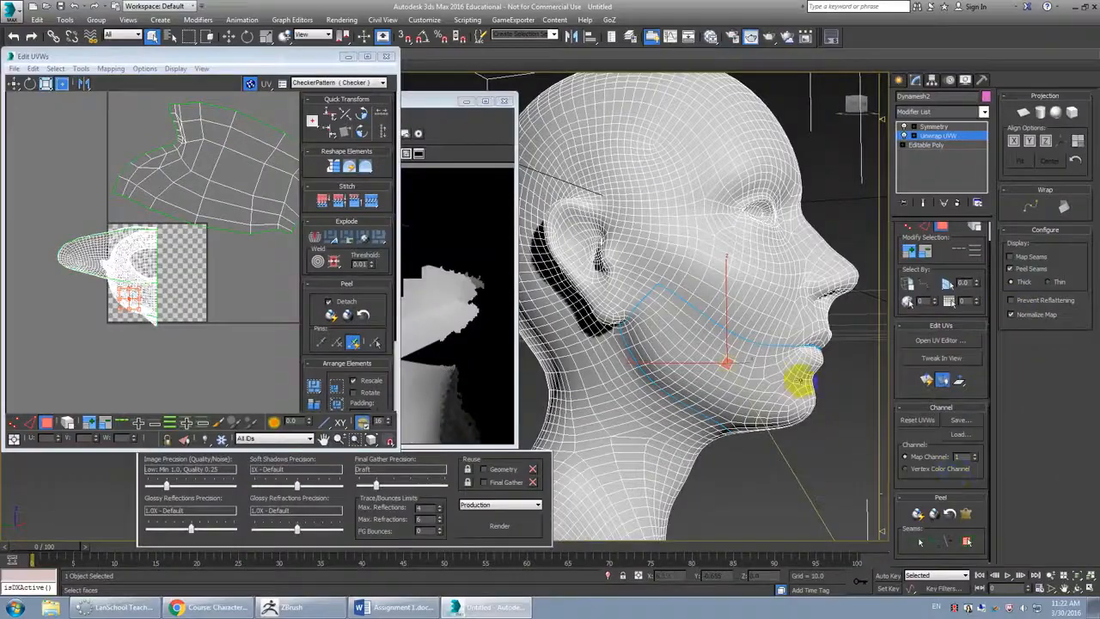
{"action": "scroll", "coordinate": [801, 381], "scroll_direction": "up", "scroll_amount": 3}
{"action": "middle_click_drag", "start_coordinate": [750, 364], "coordinate": [783, 361]}
{"action": "scroll", "coordinate": [726, 352], "scroll_direction": "down", "scroll_amount": 3}
{"action": "left_click", "coordinate": [749, 358]}
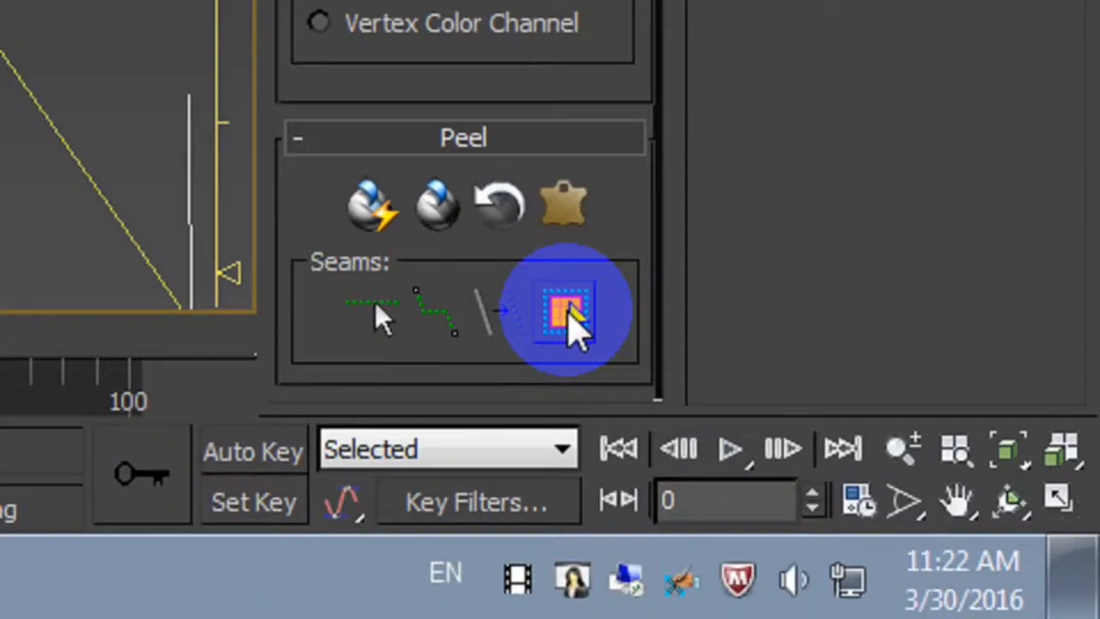
{"action": "left_click", "coordinate": [565, 315]}
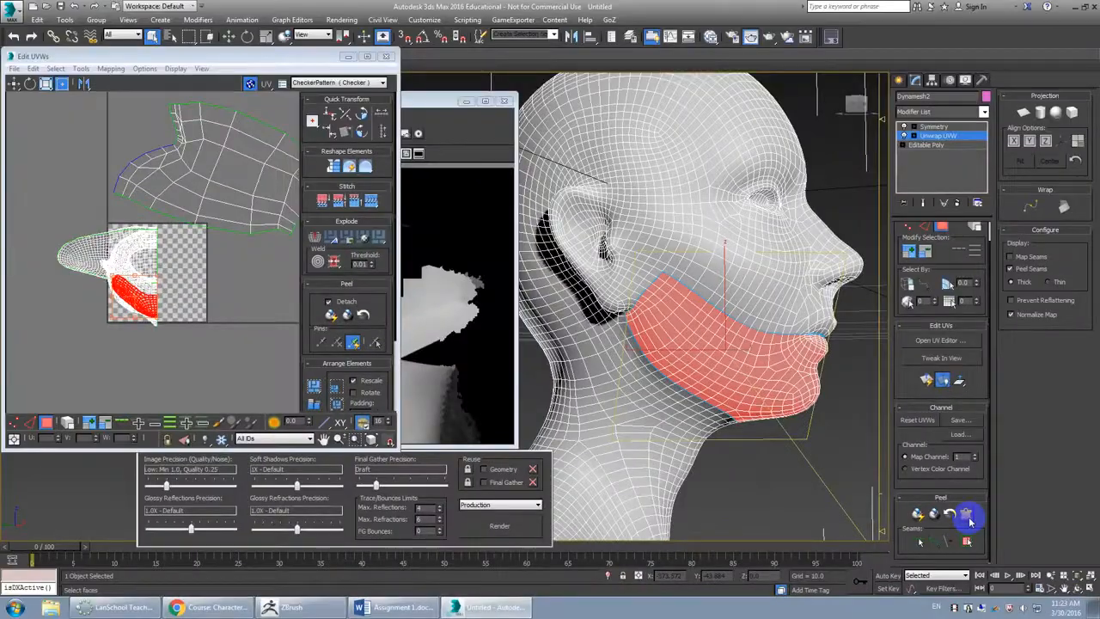
- Pelt-map the selected jaw polygons, running the pelt simulation and the relax, and commit the result
{"action": "left_click", "coordinate": [966, 514]}
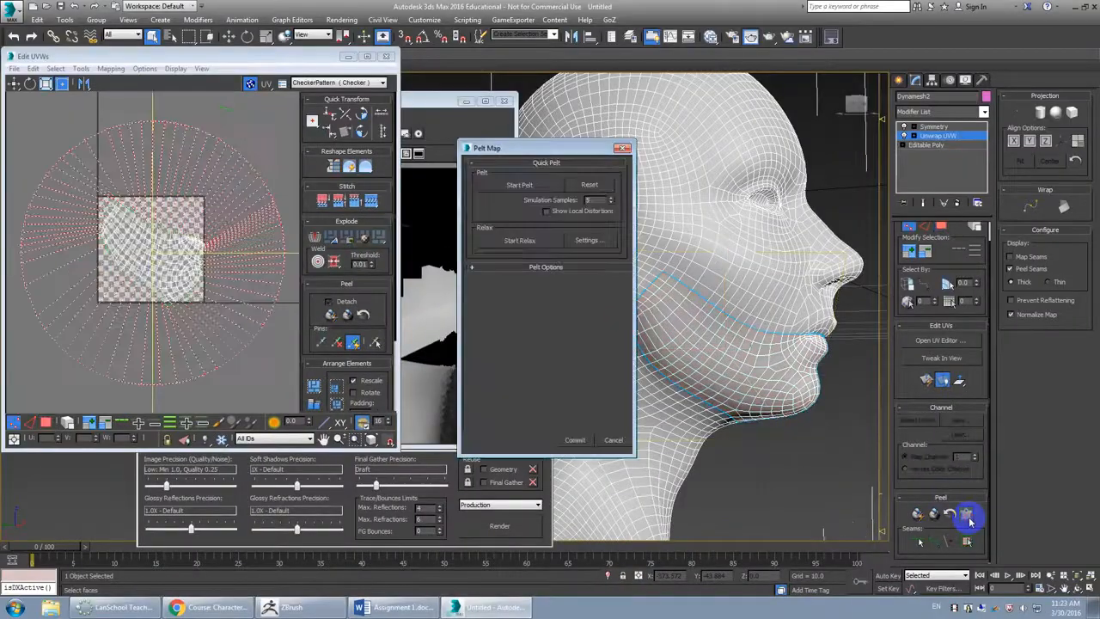
{"action": "left_click", "coordinate": [526, 186]}
{"action": "left_click", "coordinate": [523, 186]}
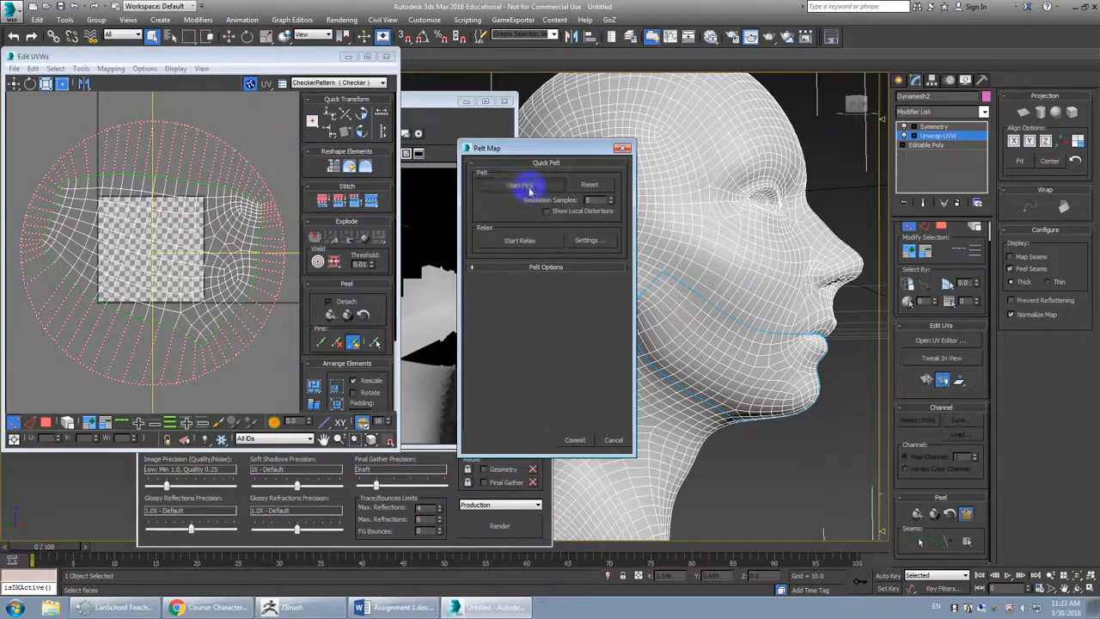
{"action": "left_click", "coordinate": [520, 241]}
{"action": "left_click", "coordinate": [528, 240]}
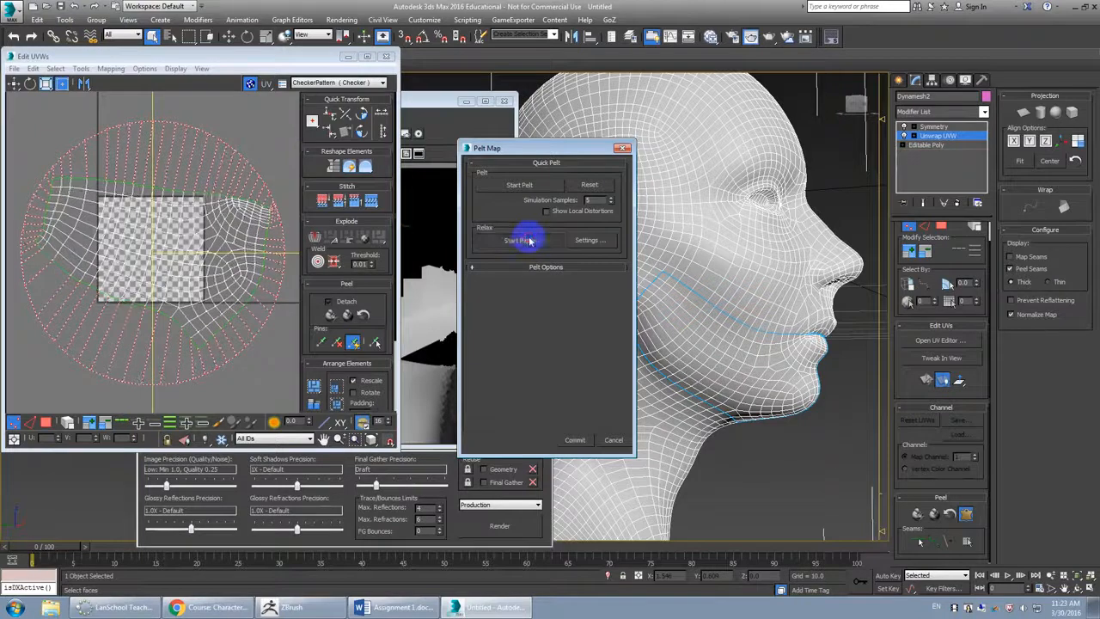
{"action": "left_click", "coordinate": [574, 440]}
- Select all the UV shells in the UV editor and pack and normalize them into the checker square
{"action": "middle_click_drag", "start_coordinate": [215, 231], "coordinate": [211, 250]}
{"action": "scroll", "coordinate": [212, 253], "scroll_direction": "down", "scroll_amount": 2}
{"action": "left_click_drag", "start_coordinate": [211, 255], "coordinate": [254, 265]}
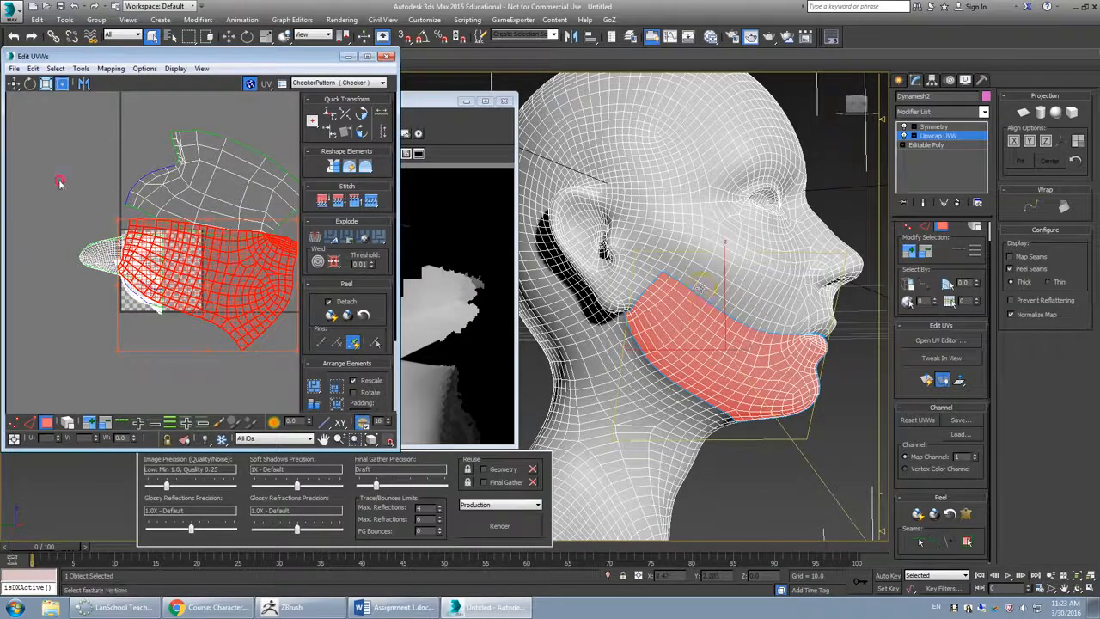
{"action": "left_click", "coordinate": [217, 318]}
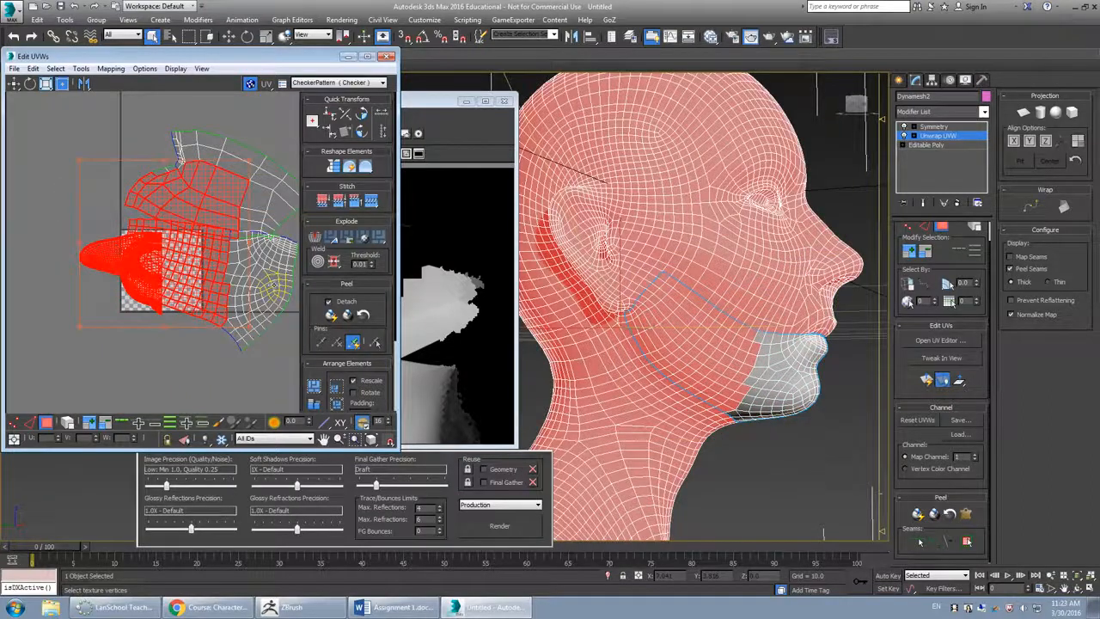
{"action": "left_click_drag", "start_coordinate": [314, 367], "coordinate": [327, 287]}
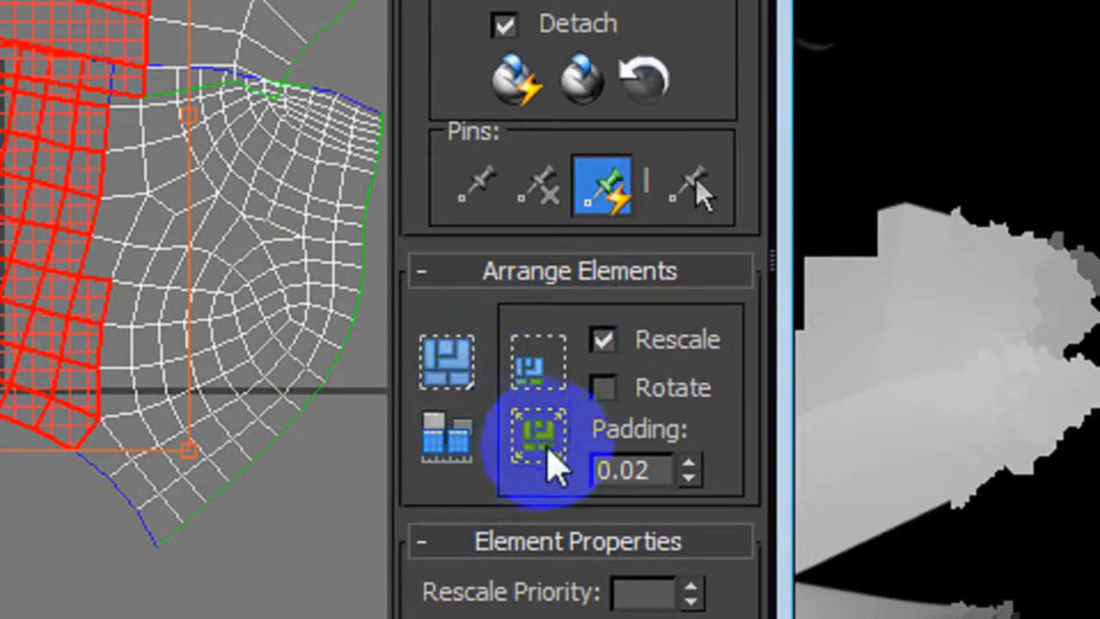
{"action": "left_click", "coordinate": [539, 438]}
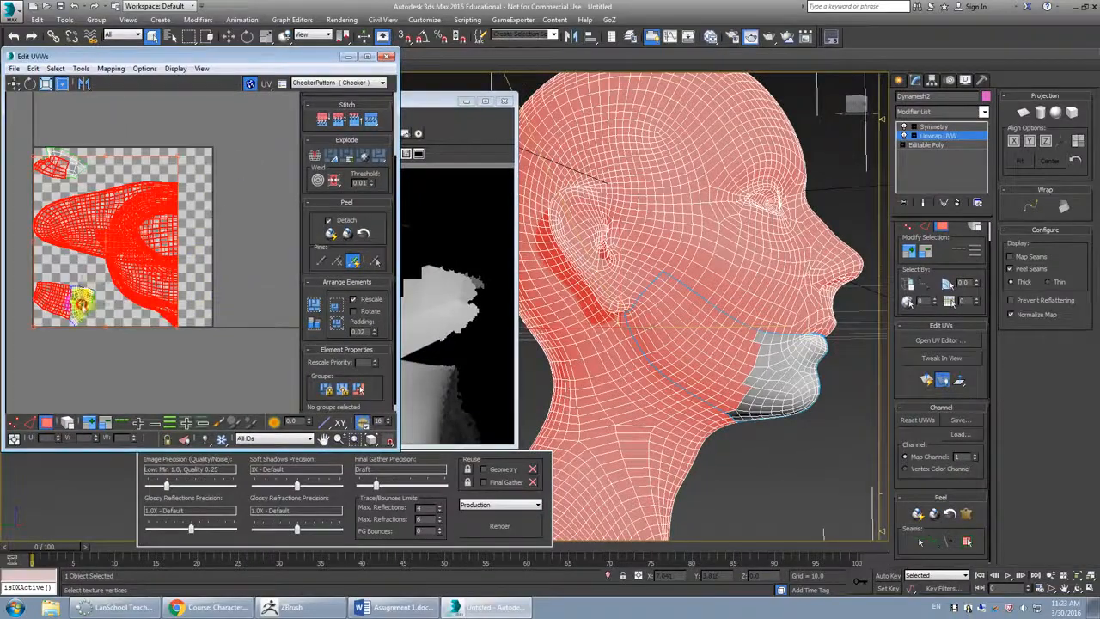
{"action": "left_click_drag", "start_coordinate": [238, 169], "coordinate": [215, 346]}
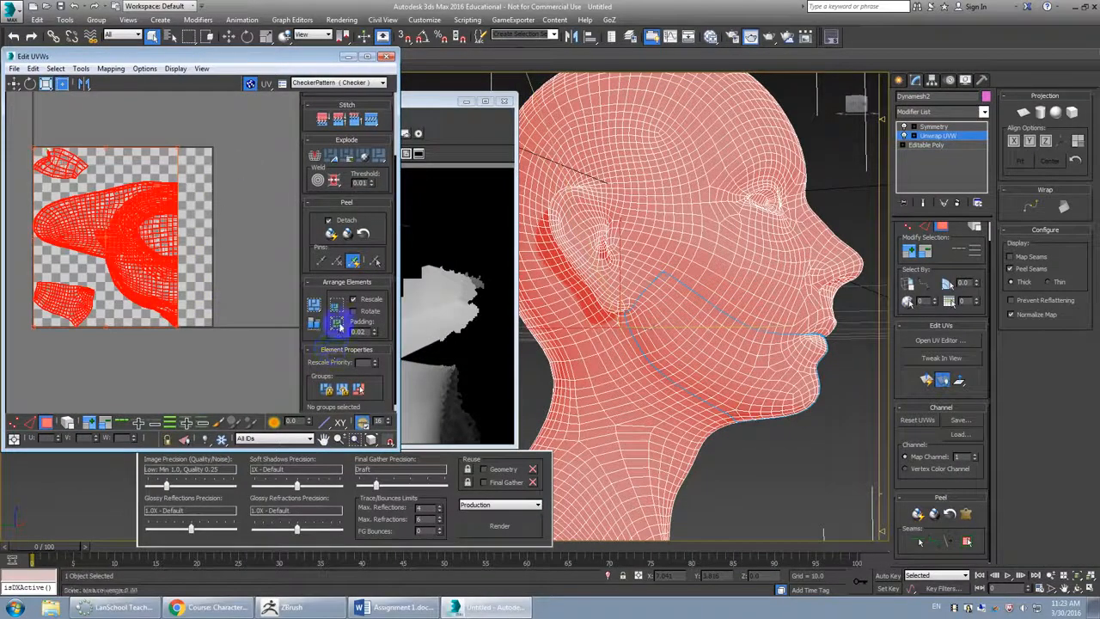
- Deselect the UV shells and close the UV editor and the rendered frame window
{"action": "left_click", "coordinate": [247, 236]}
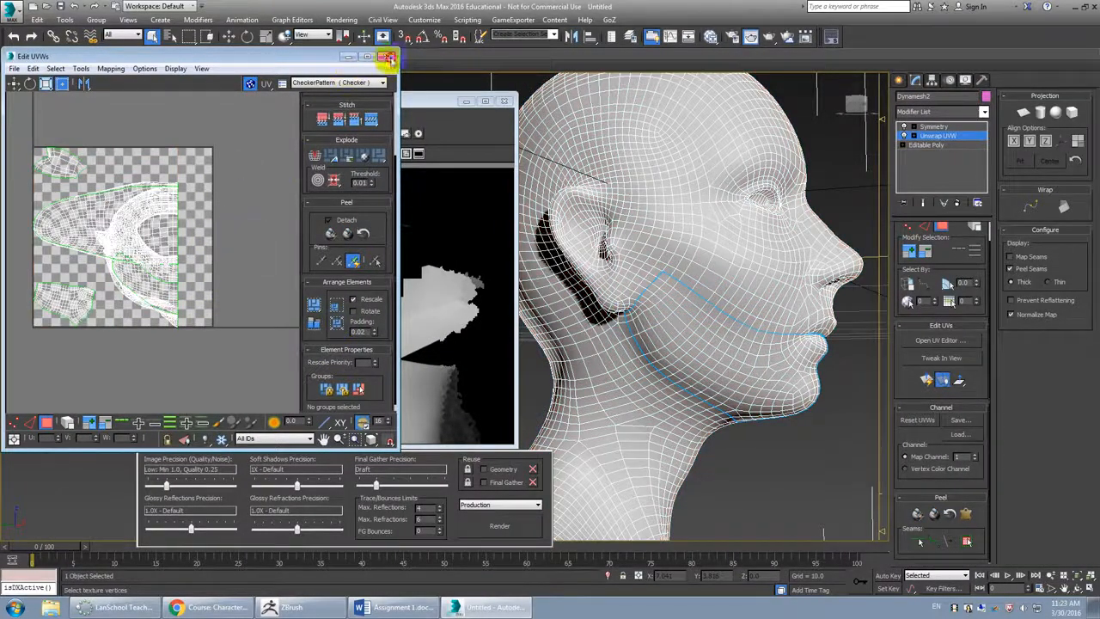
{"action": "left_click", "coordinate": [388, 55]}
{"action": "left_click", "coordinate": [504, 101]}
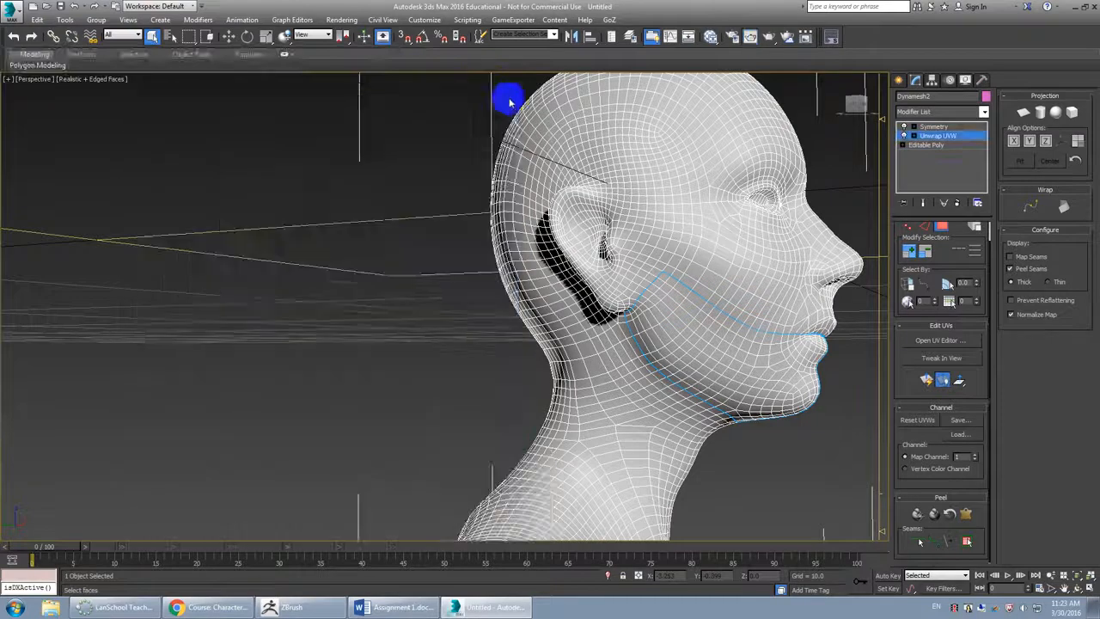
- Send the half head to ZBrush with GoZ, transferring the high-resolution details to the modified mesh, and undo that import
{"action": "left_click", "coordinate": [611, 21]}
{"action": "left_click", "coordinate": [638, 33]}
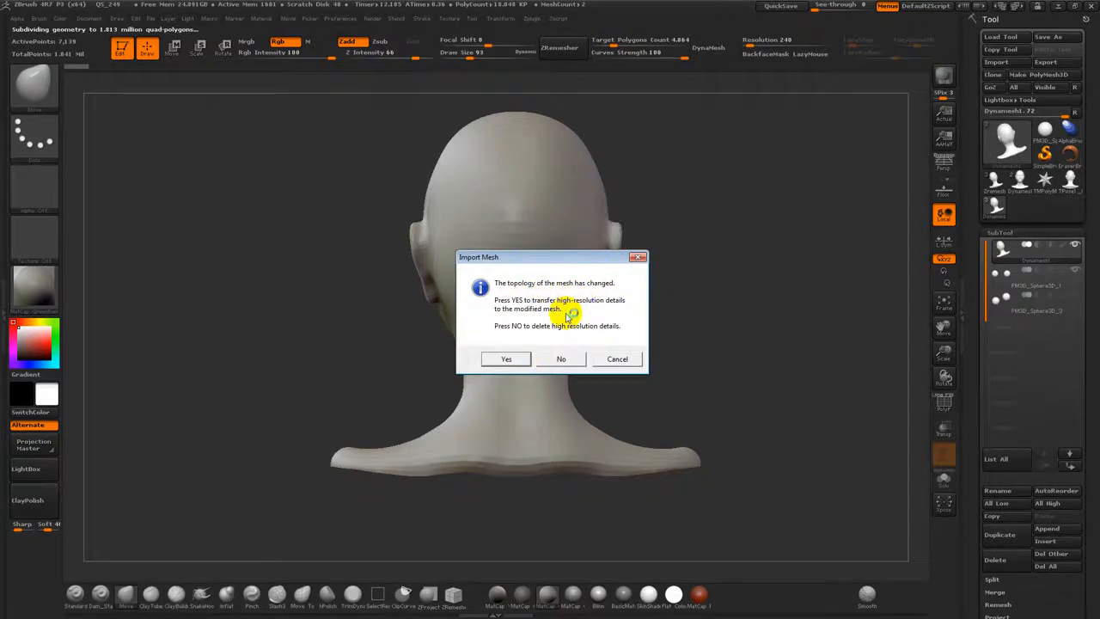
{"action": "left_click", "coordinate": [507, 359]}
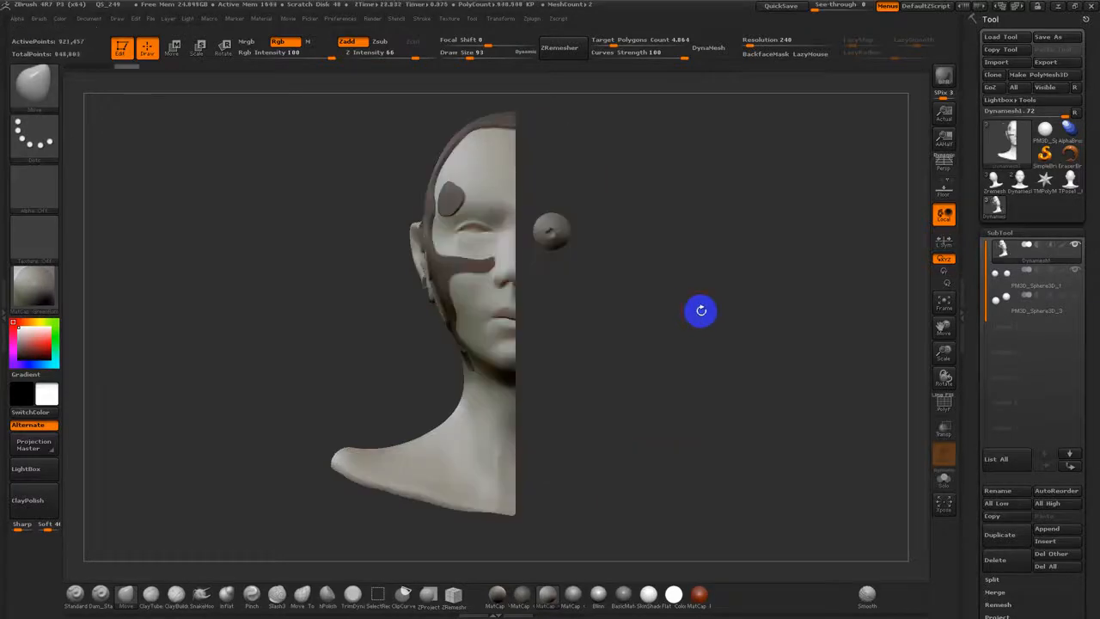
{"action": "left_click_drag", "start_coordinate": [645, 319], "coordinate": [686, 331]}
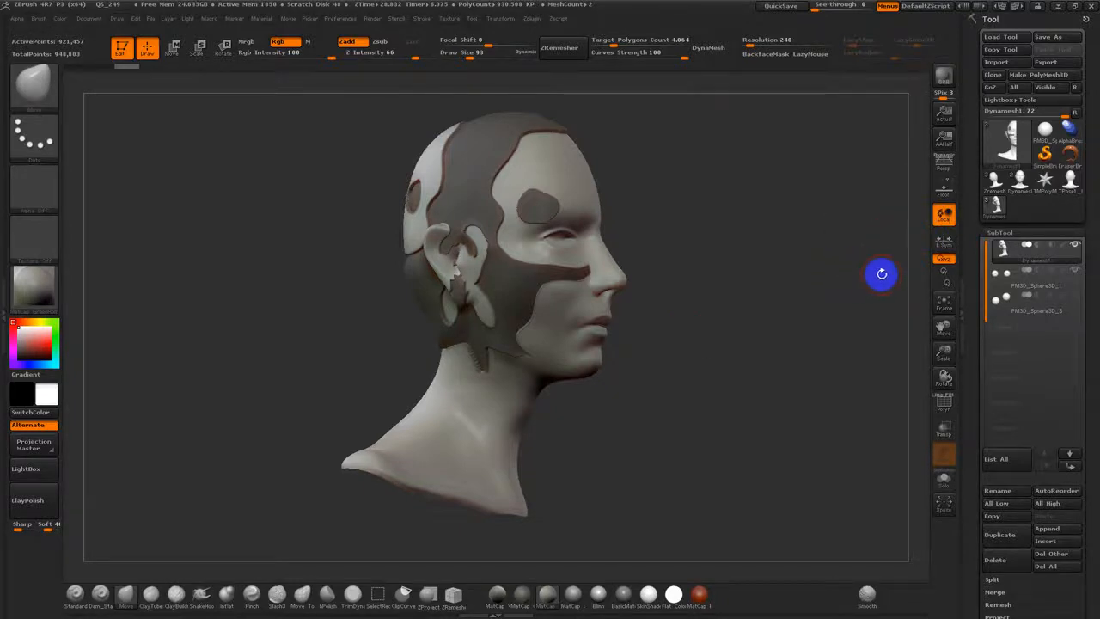
{"action": "mouse_move", "coordinate": [747, 301]}
{"action": "left_mouse_down"}
{"action": "mouse_move", "coordinate": [769, 307]}
{"action": "mouse_move", "coordinate": [741, 309]}
{"action": "left_mouse_up"}
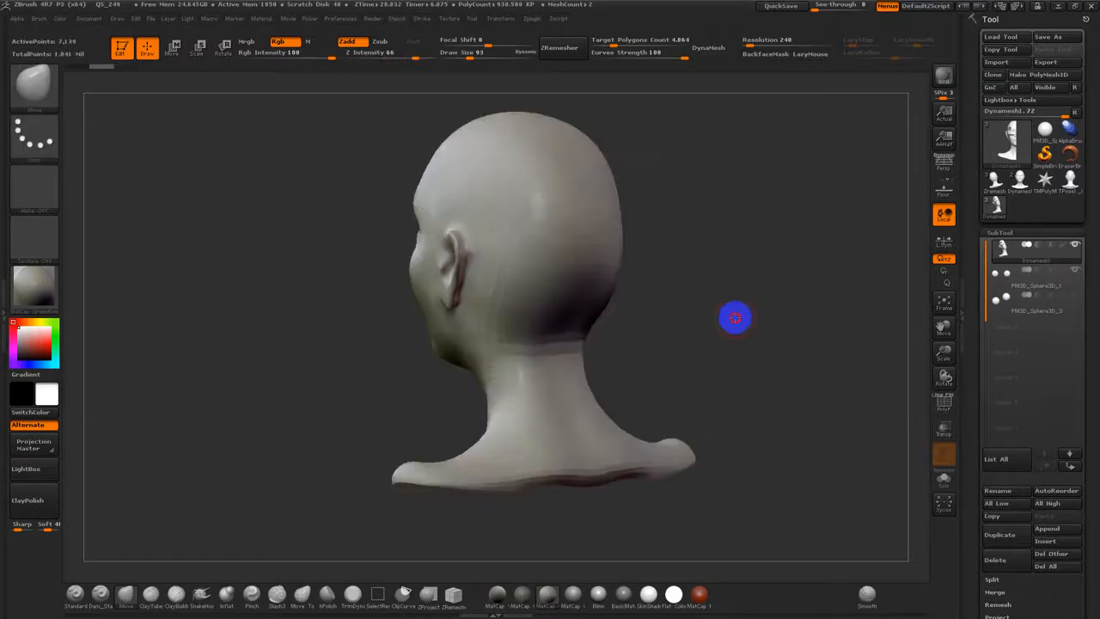
{"action": "left_click_drag", "start_coordinate": [734, 317], "coordinate": [685, 339]}
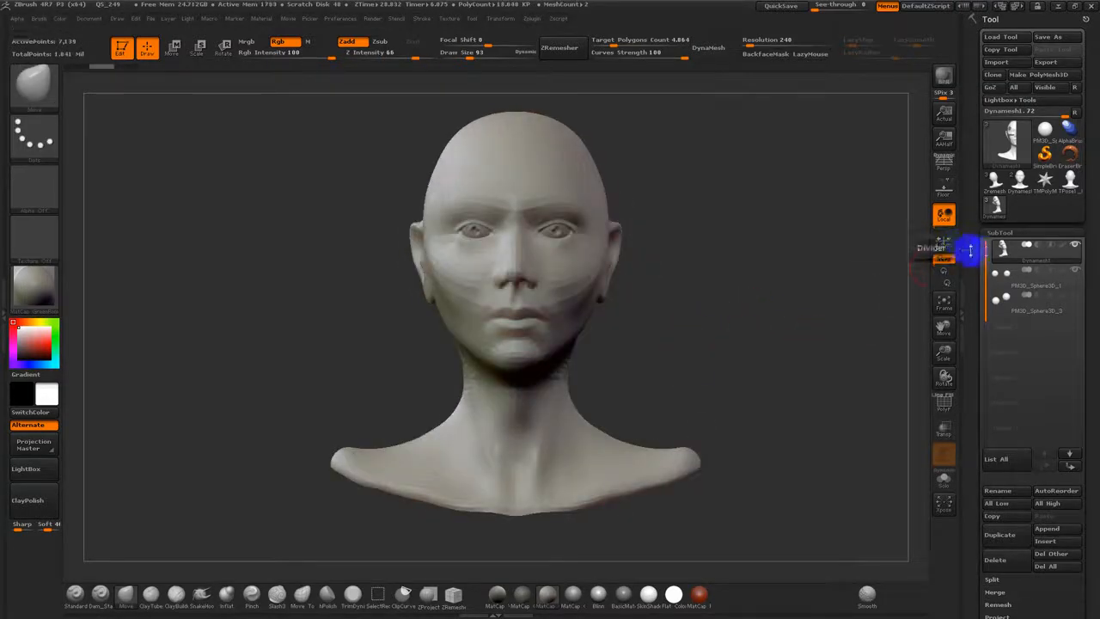
- Switch back to 3ds Max and send the half head to ZBrush with GoZ again, deleting the high-resolution details on import
{"action": "key", "text": "super+d"}
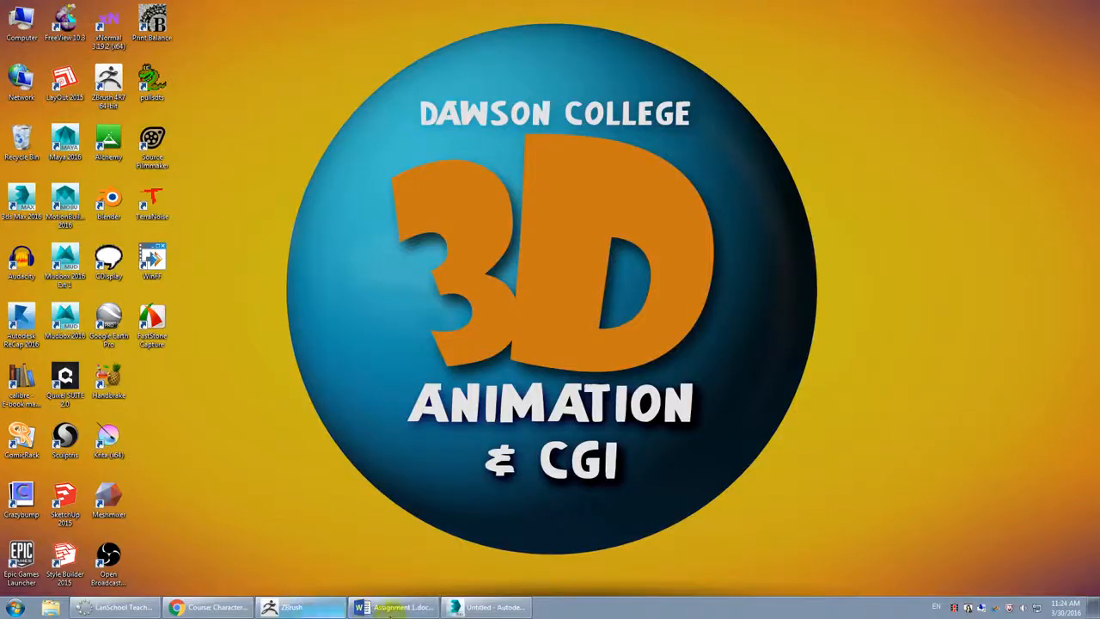
{"action": "left_click", "coordinate": [297, 607]}
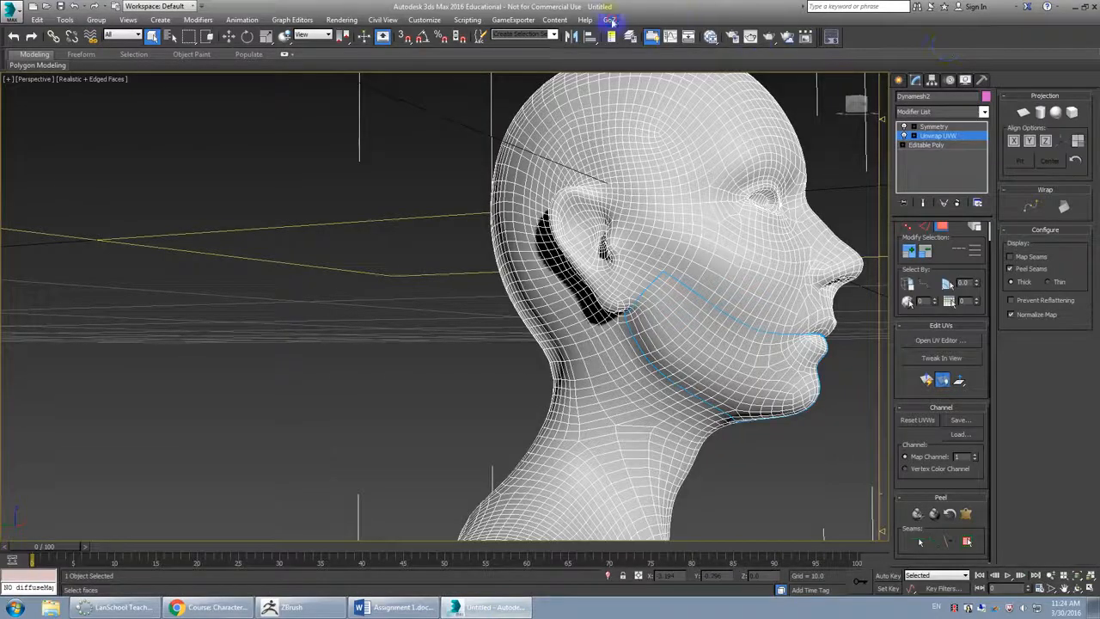
{"action": "left_click", "coordinate": [632, 36]}
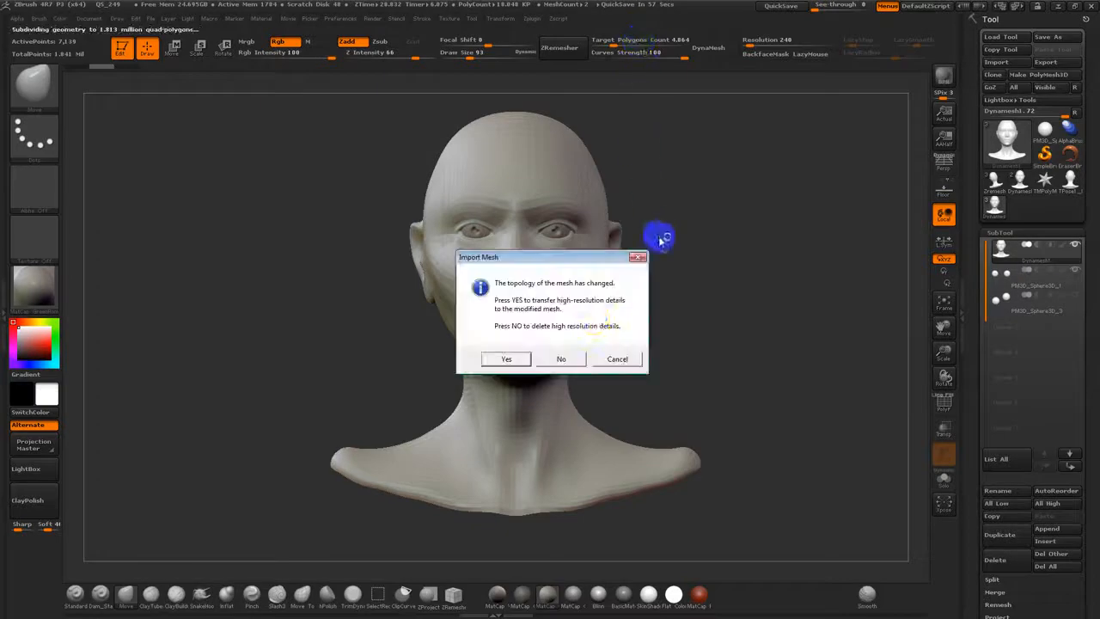
{"action": "left_click", "coordinate": [562, 358]}
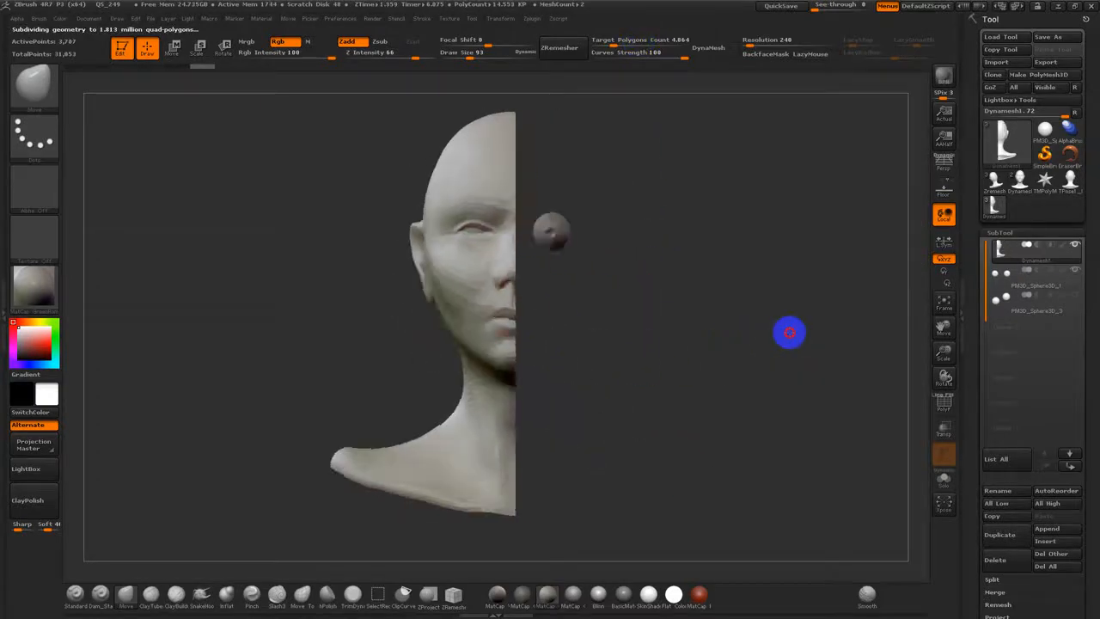
- Make the PM3D_Sphere3D_1 eye subtool active
{"action": "left_click", "coordinate": [1012, 283]}
{"action": "left_click_drag", "start_coordinate": [782, 340], "coordinate": [807, 353]}
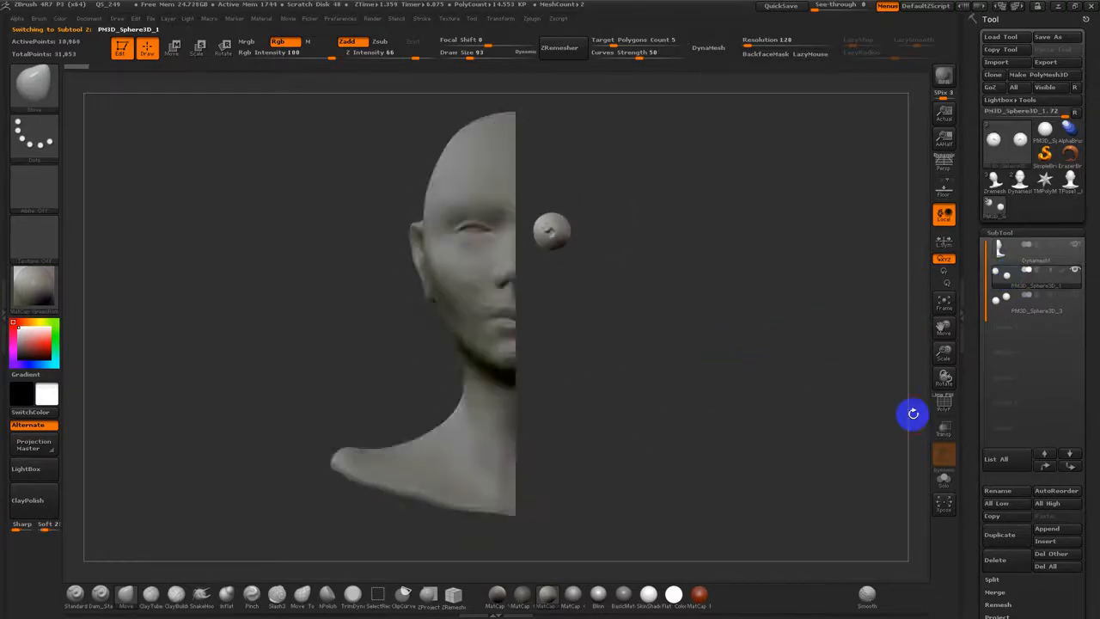
- Try to turn the eyeball spheres around with the Rotate deformation
{"action": "left_click", "coordinate": [1018, 233]}
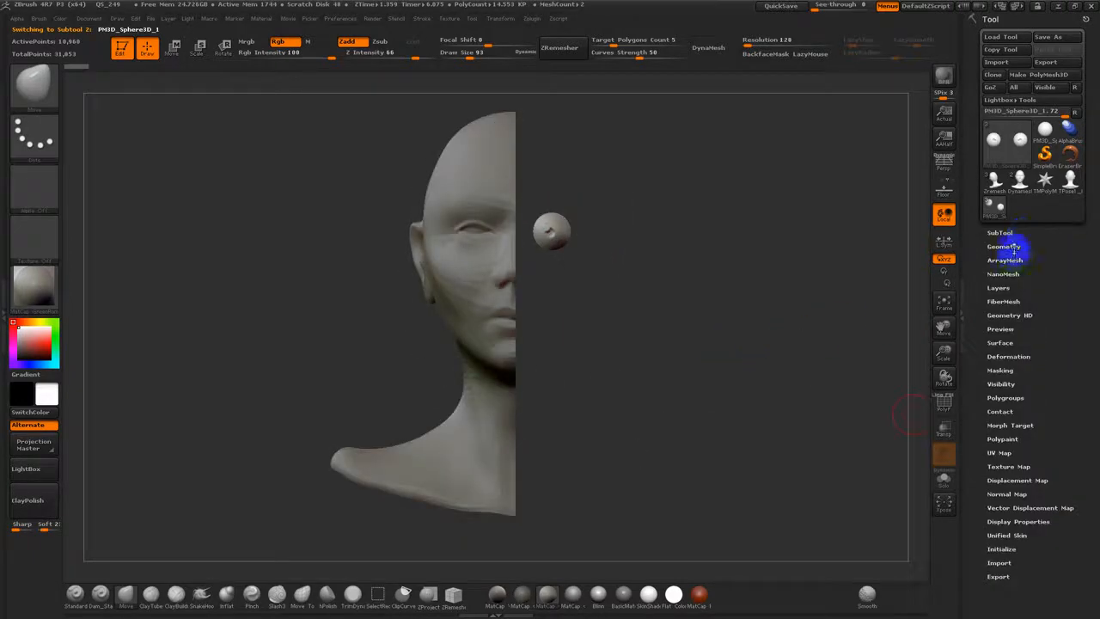
{"action": "left_click", "coordinate": [1011, 356]}
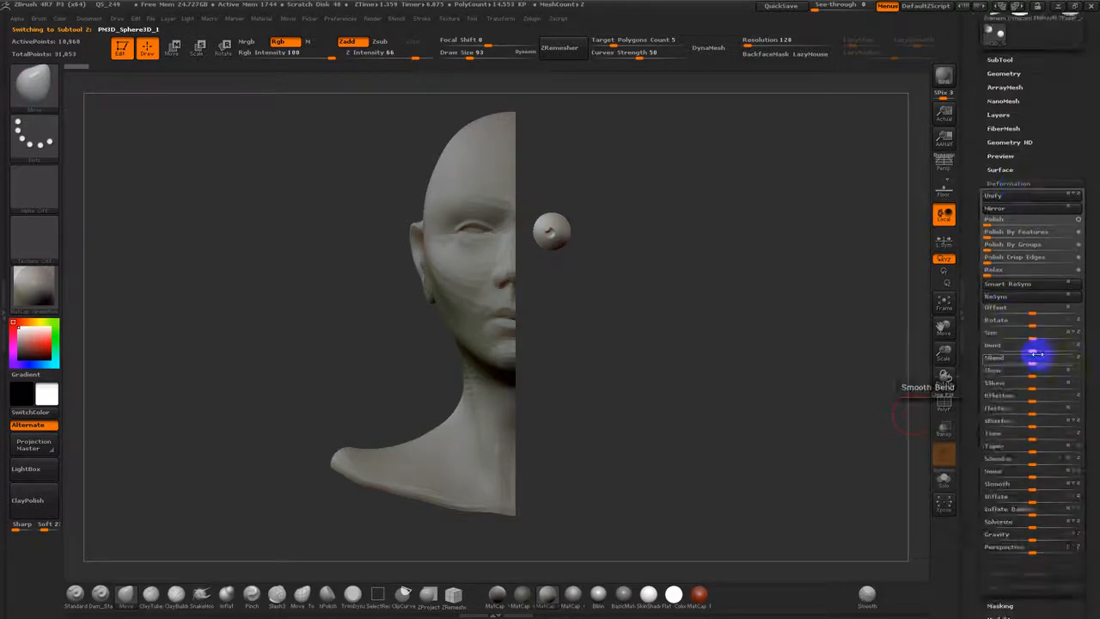
{"action": "left_click_drag", "start_coordinate": [1033, 321], "coordinate": [1081, 321]}
{"action": "left_click_drag", "start_coordinate": [910, 415], "coordinate": [786, 331]}
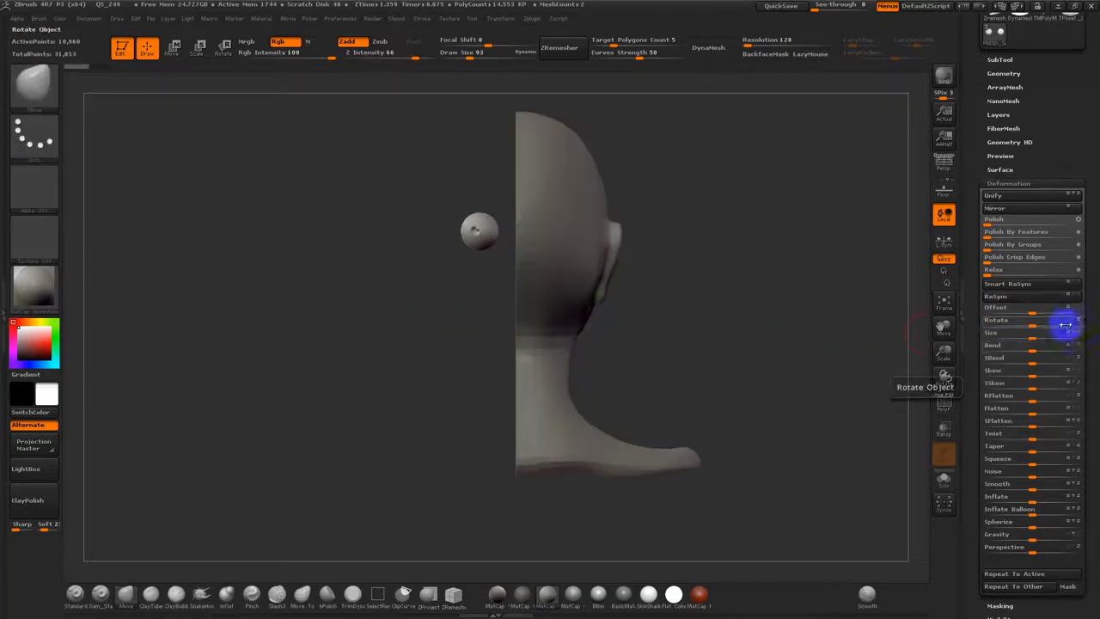
{"action": "left_click_drag", "start_coordinate": [1031, 319], "coordinate": [1077, 321]}
{"action": "left_click_drag", "start_coordinate": [822, 319], "coordinate": [922, 321], "text": "shift"}
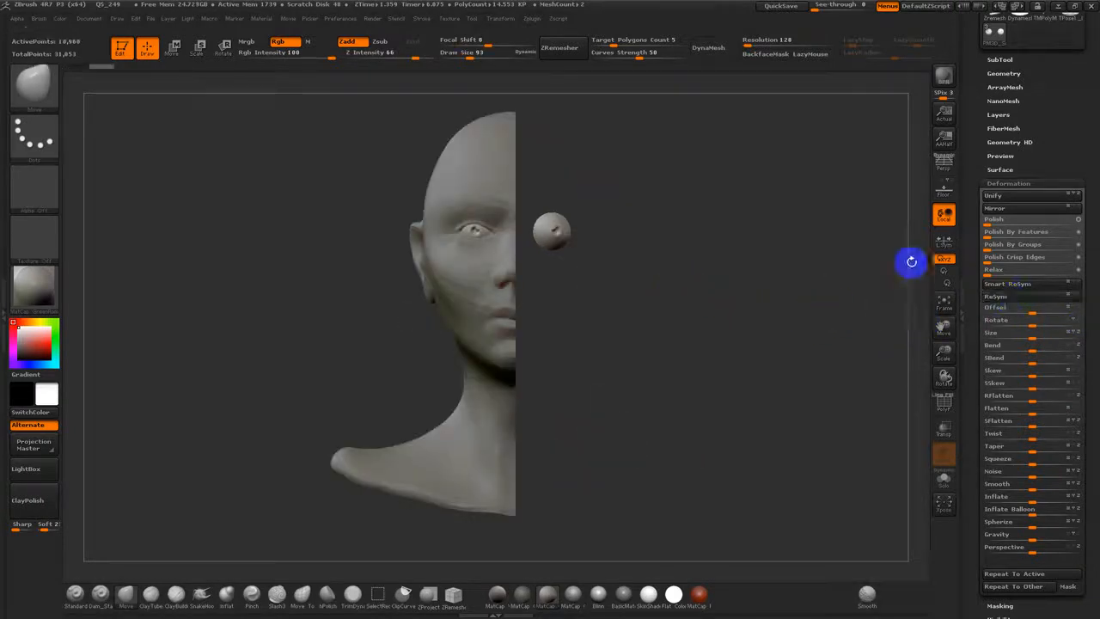
- Return to ZBrush from the desktop and make the Dynamesh head the active subtool
{"action": "key", "text": "super+d"}
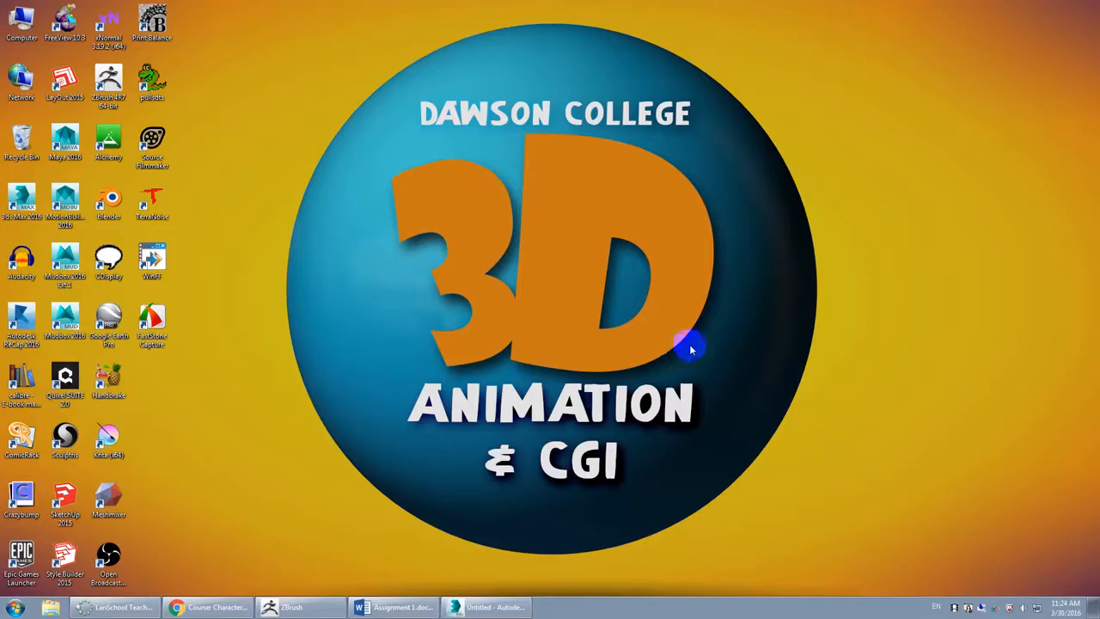
{"action": "left_click", "coordinate": [313, 608]}
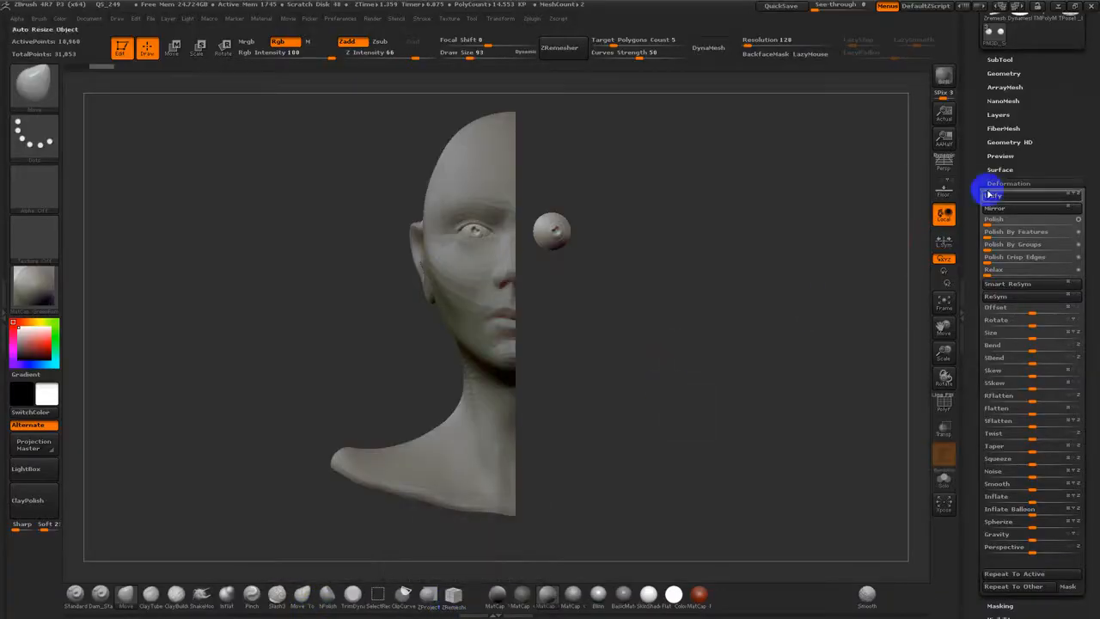
{"action": "left_click", "coordinate": [1001, 58]}
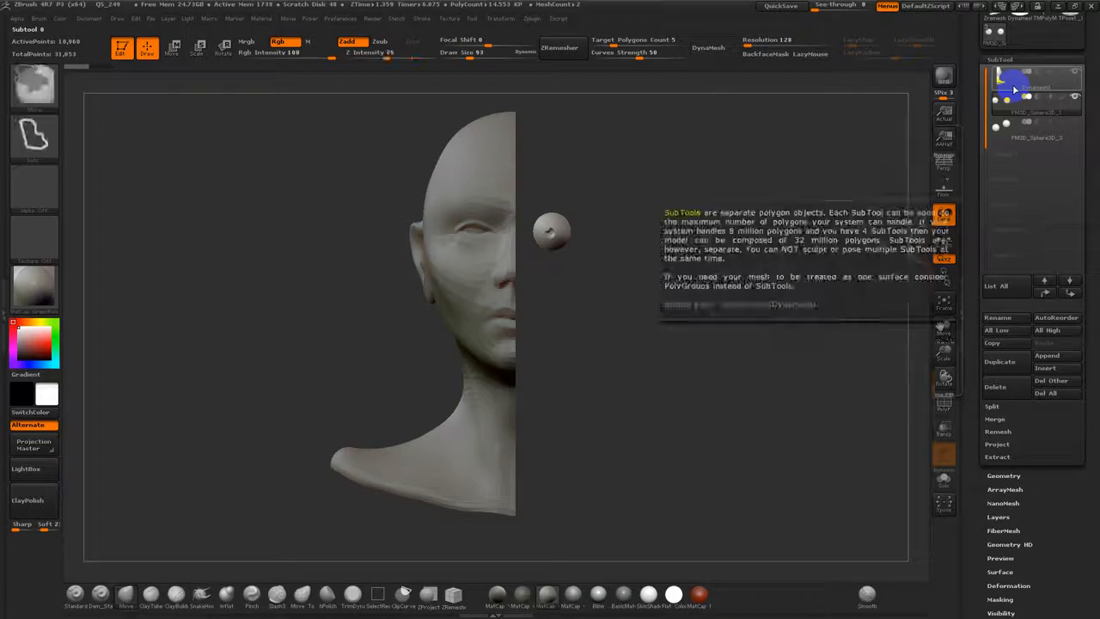
{"action": "left_click", "coordinate": [1014, 90]}
{"action": "left_click_drag", "start_coordinate": [913, 189], "coordinate": [671, 317]}
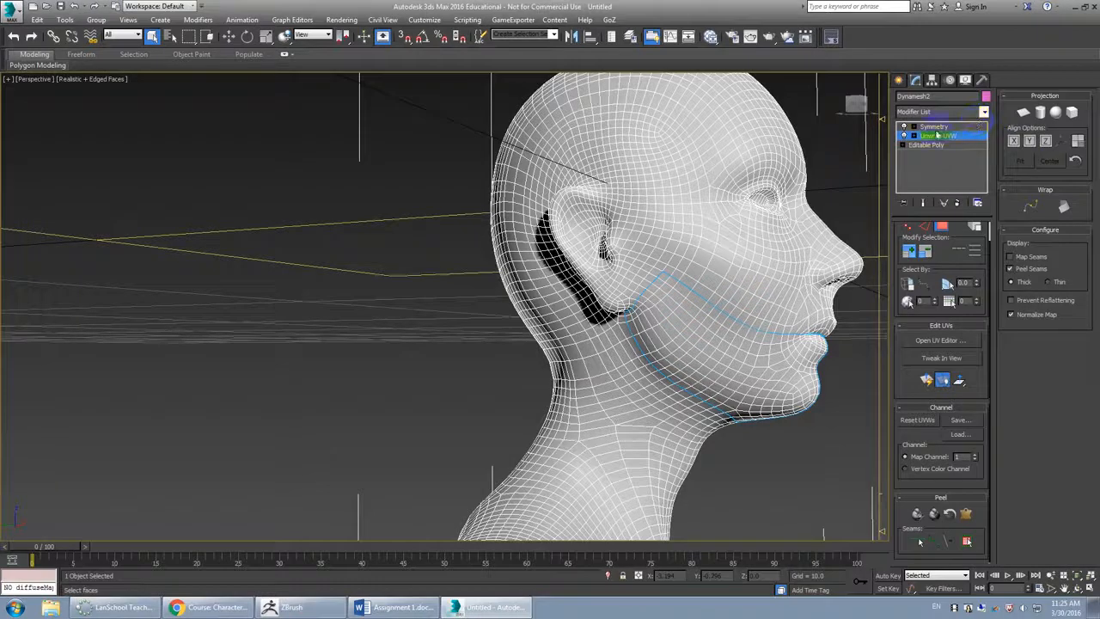
- Switch to 3ds Max and go to the Symmetry modifier at the top of the head's modifier stack
{"action": "left_click", "coordinate": [653, 342]}
{"action": "middle_click_drag", "start_coordinate": [591, 348], "coordinate": [408, 371], "text": "alt"}
{"action": "left_click", "coordinate": [935, 127]}
{"action": "middle_click_drag", "start_coordinate": [847, 180], "coordinate": [606, 240], "text": "alt"}
{"action": "scroll", "coordinate": [585, 266], "scroll_direction": "down", "scroll_amount": 3}
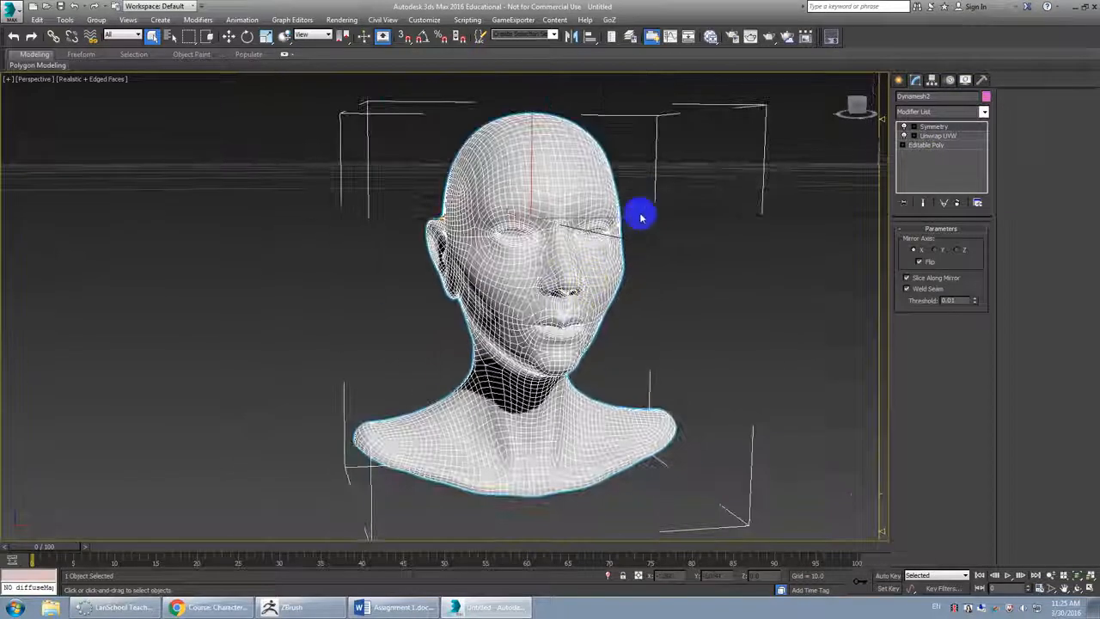
- Add an STL Check modifier above Symmetry on the head and enable its check
{"action": "left_click", "coordinate": [934, 112]}
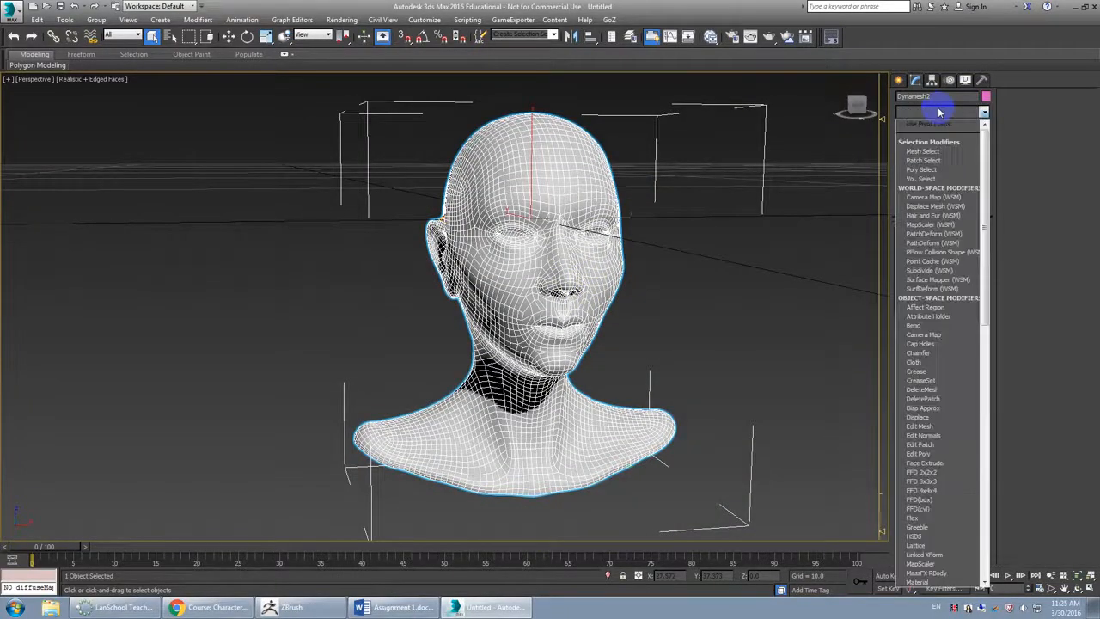
{"action": "type", "text": "st"}
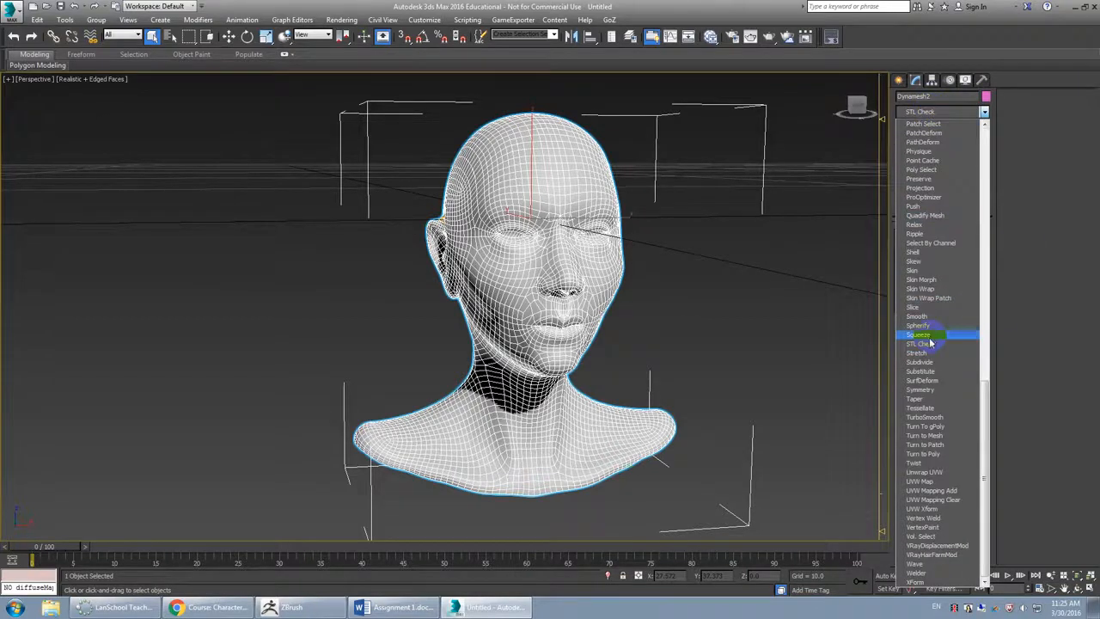
{"action": "left_click", "coordinate": [934, 345]}
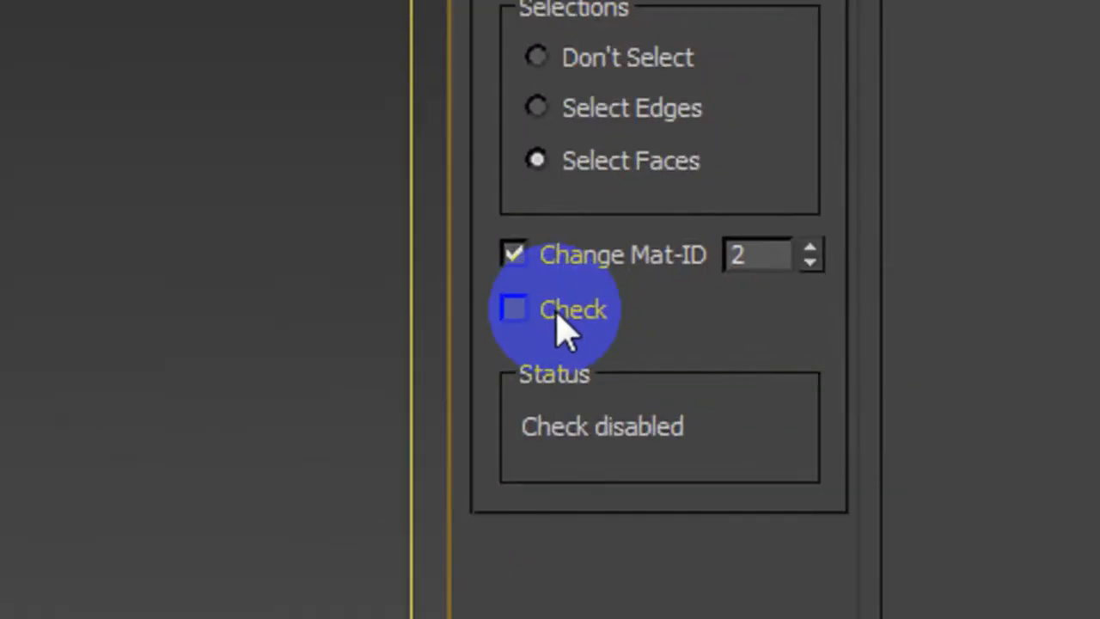
{"action": "left_click", "coordinate": [916, 410]}
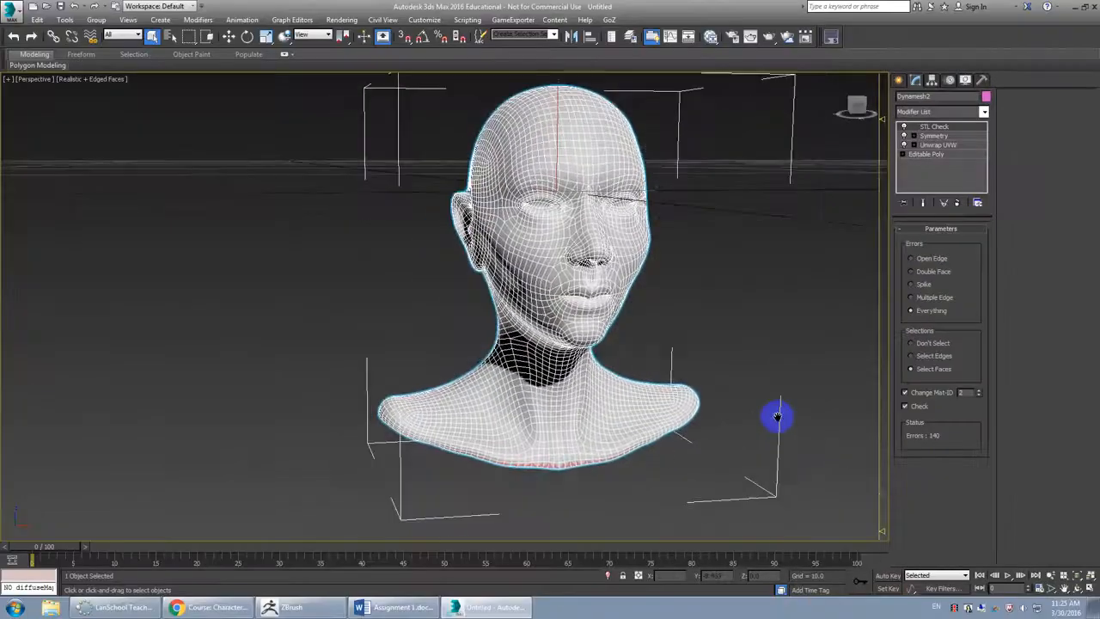
- Inspect the bust's underside for flagged faces with and without edged faces, and limit the STL check to Open Edge errors
{"action": "mouse_move", "coordinate": [776, 413]}
{"action": "middle_mouse_down", "text": "alt"}
{"action": "mouse_move", "coordinate": [624, 360]}
{"action": "mouse_move", "coordinate": [615, 381]}
{"action": "mouse_move", "coordinate": [594, 352]}
{"action": "mouse_move", "coordinate": [461, 300]}
{"action": "middle_mouse_up", "text": "alt"}
{"action": "key", "text": "F4"}
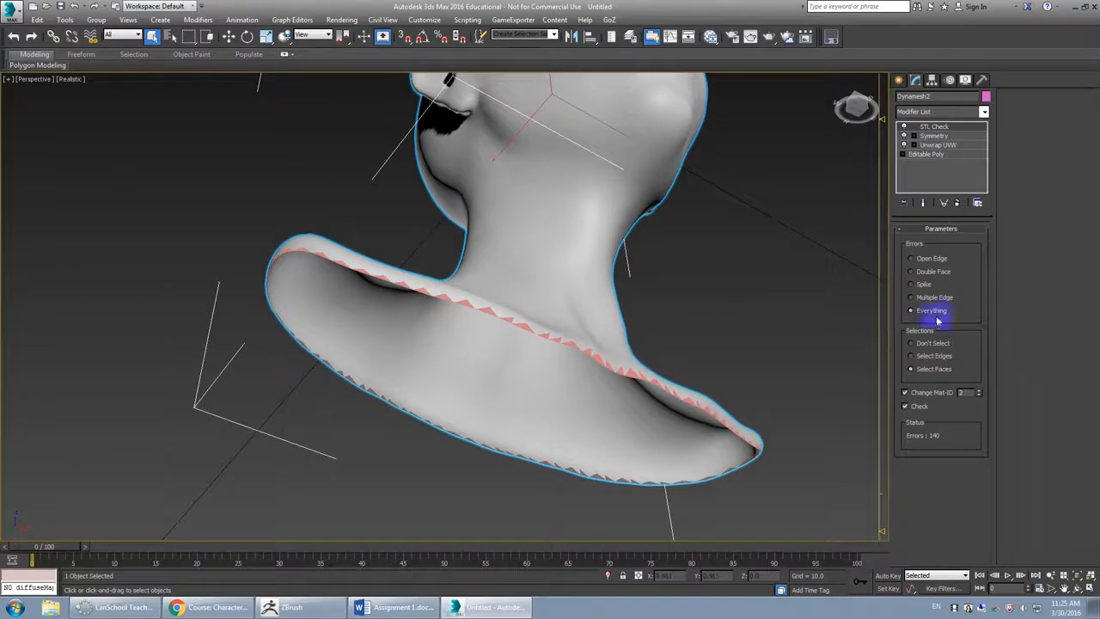
{"action": "key", "text": "F4"}
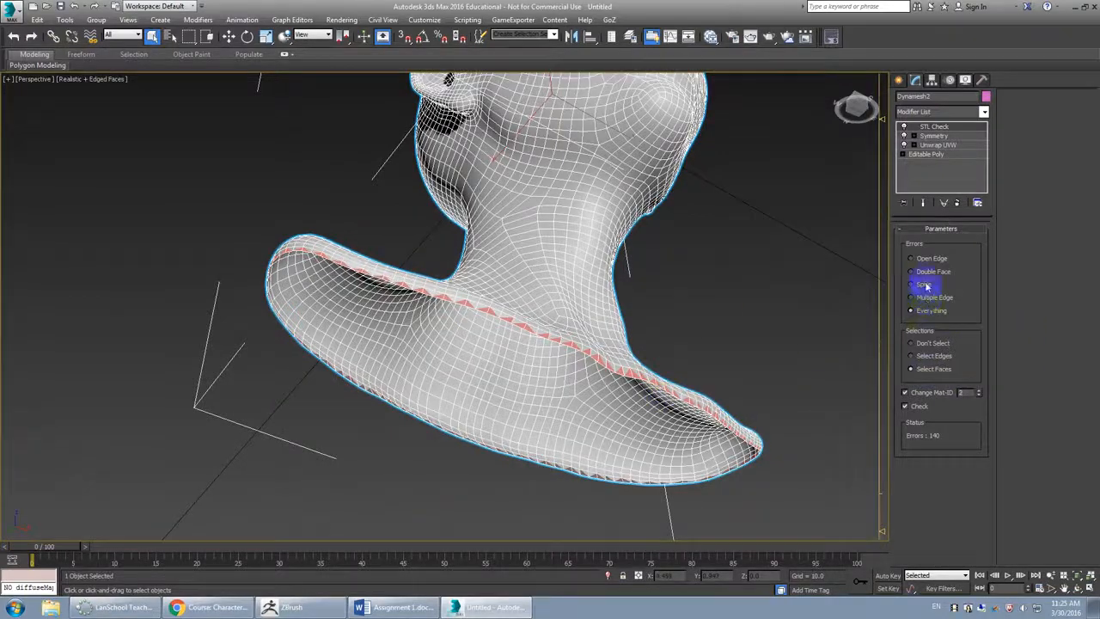
{"action": "key", "text": "F4"}
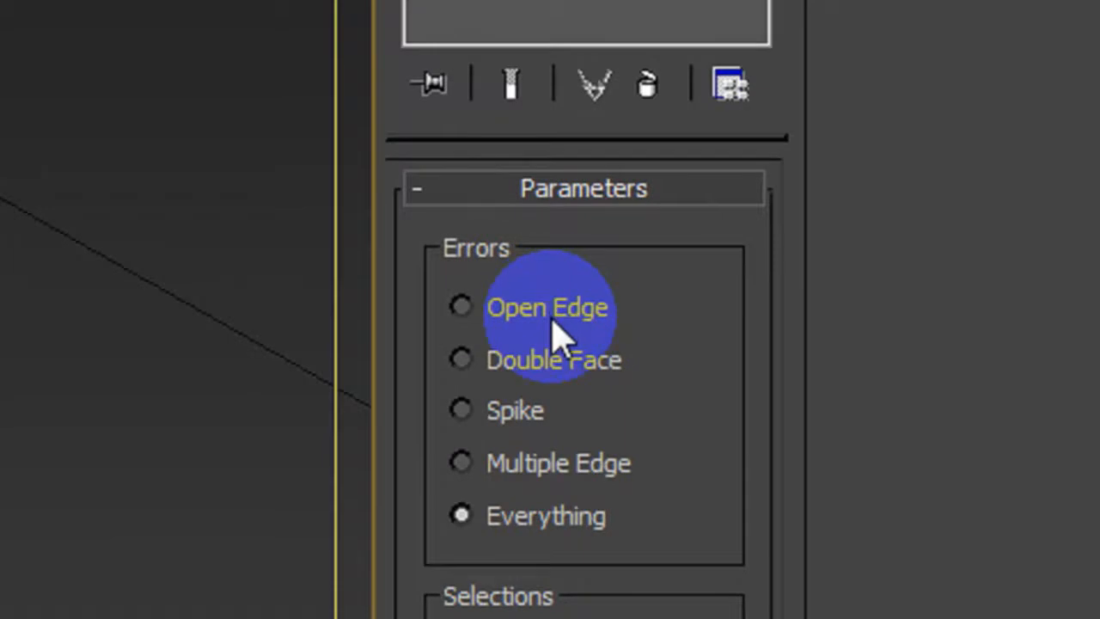
{"action": "left_click", "coordinate": [934, 263]}
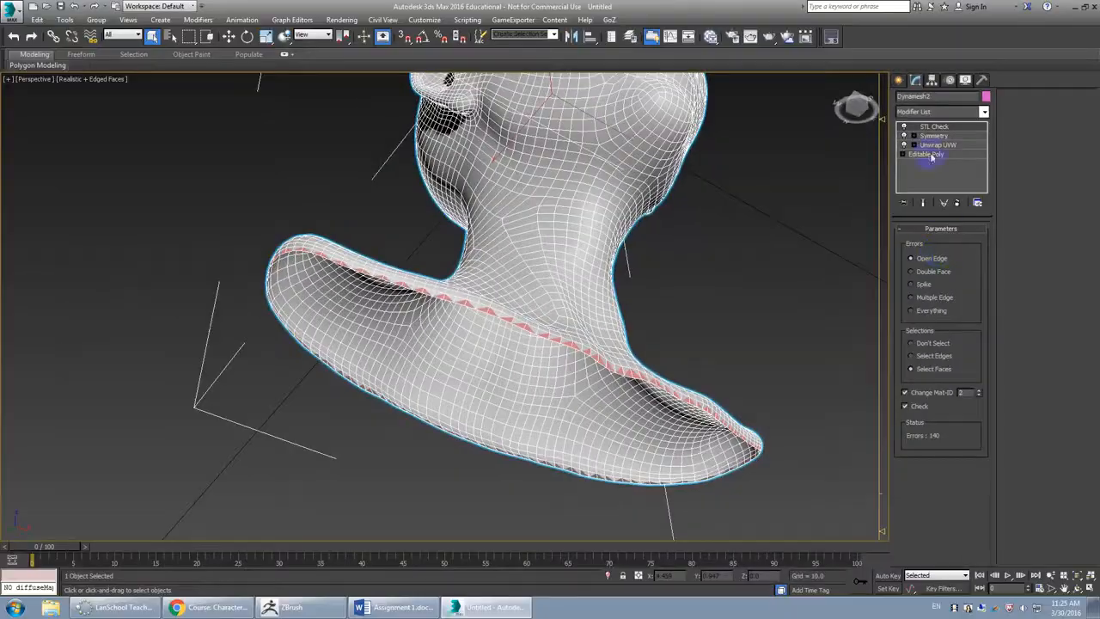
- Remove the STL Check modifier from the head's modifier stack
{"action": "middle_click_drag", "start_coordinate": [700, 263], "coordinate": [692, 388], "text": "alt"}
{"action": "left_click", "coordinate": [956, 202]}
{"action": "middle_click_drag", "start_coordinate": [773, 232], "coordinate": [743, 238], "text": "alt"}
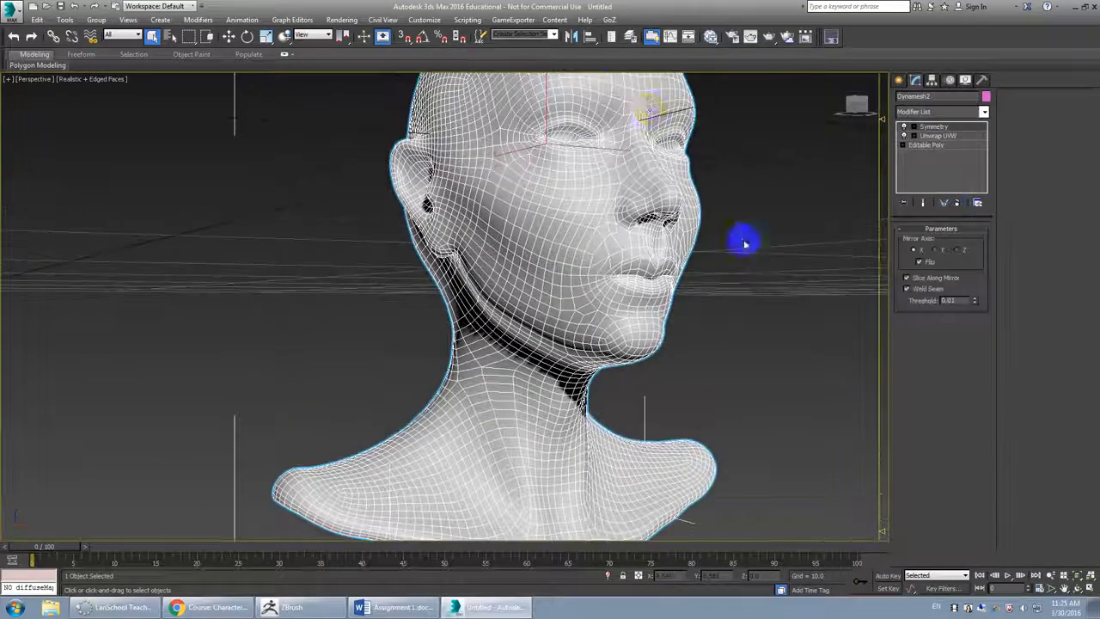
- Send the mirrored head to ZBrush with GoZ, transfer the high-resolution details to the modified mesh, and inspect the result
{"action": "left_click", "coordinate": [608, 19]}
{"action": "left_click", "coordinate": [612, 33]}
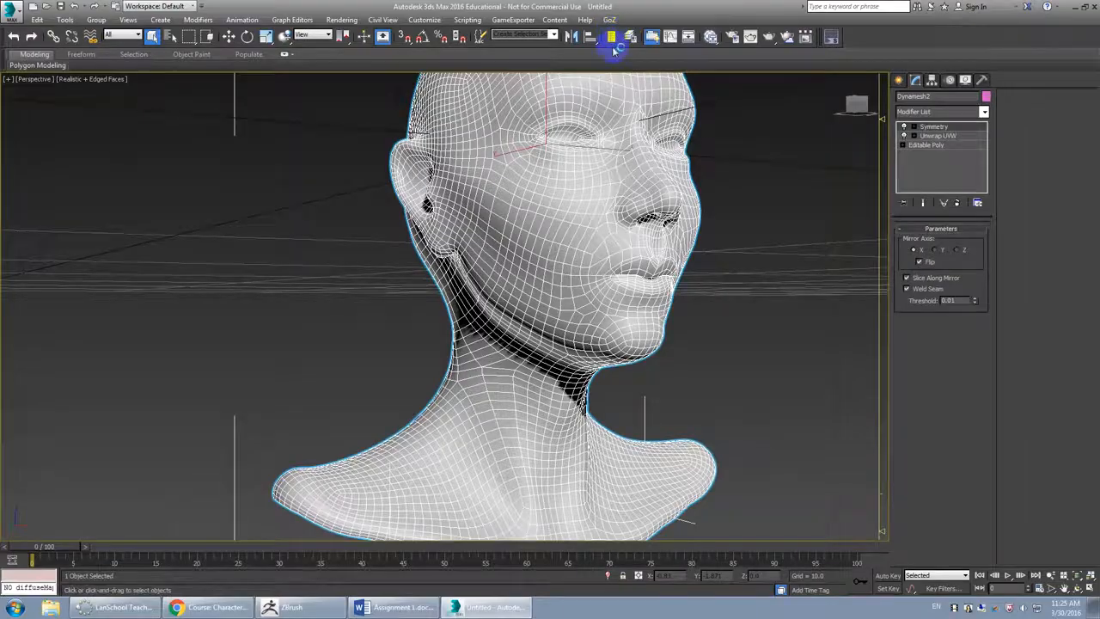
{"action": "left_click", "coordinate": [519, 361]}
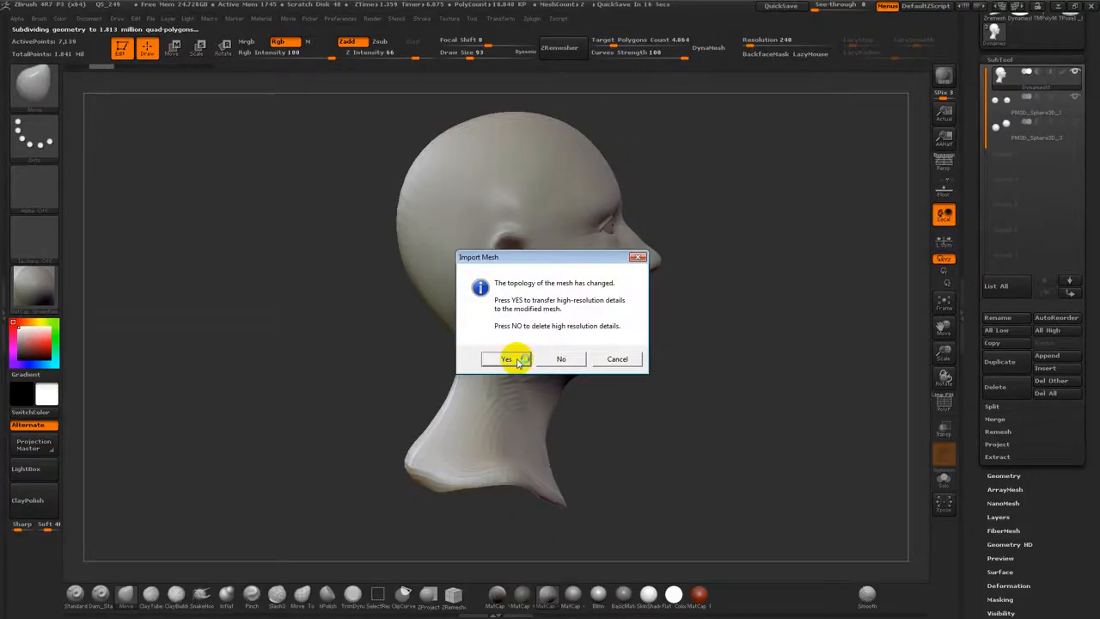
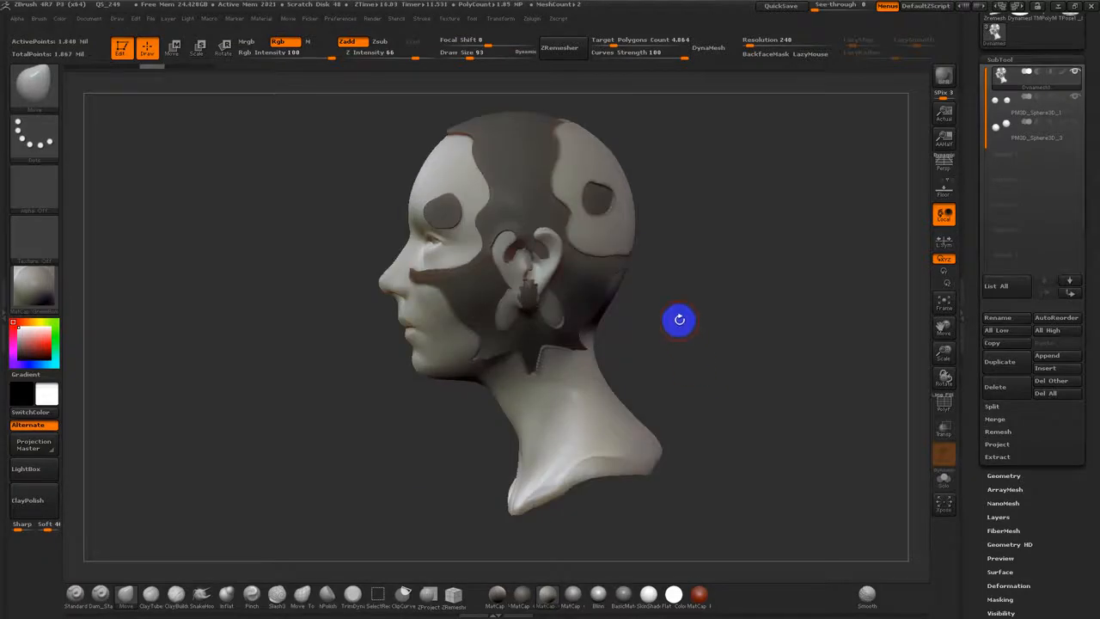
{"action": "left_click_drag", "start_coordinate": [677, 319], "coordinate": [744, 322]}
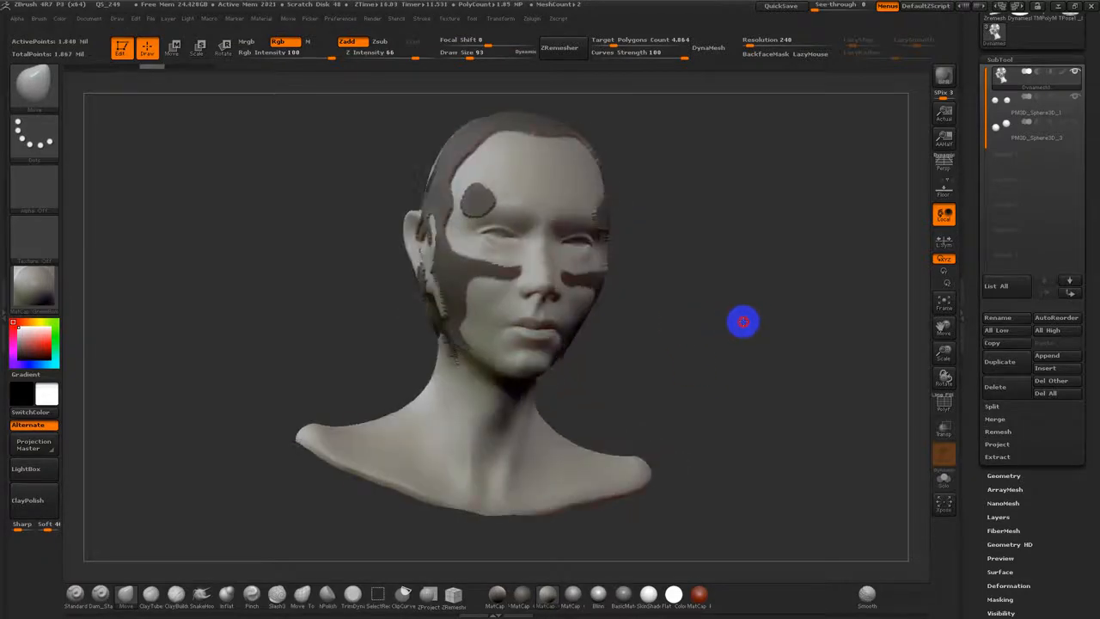
{"action": "left_click_drag", "start_coordinate": [685, 267], "coordinate": [719, 292]}
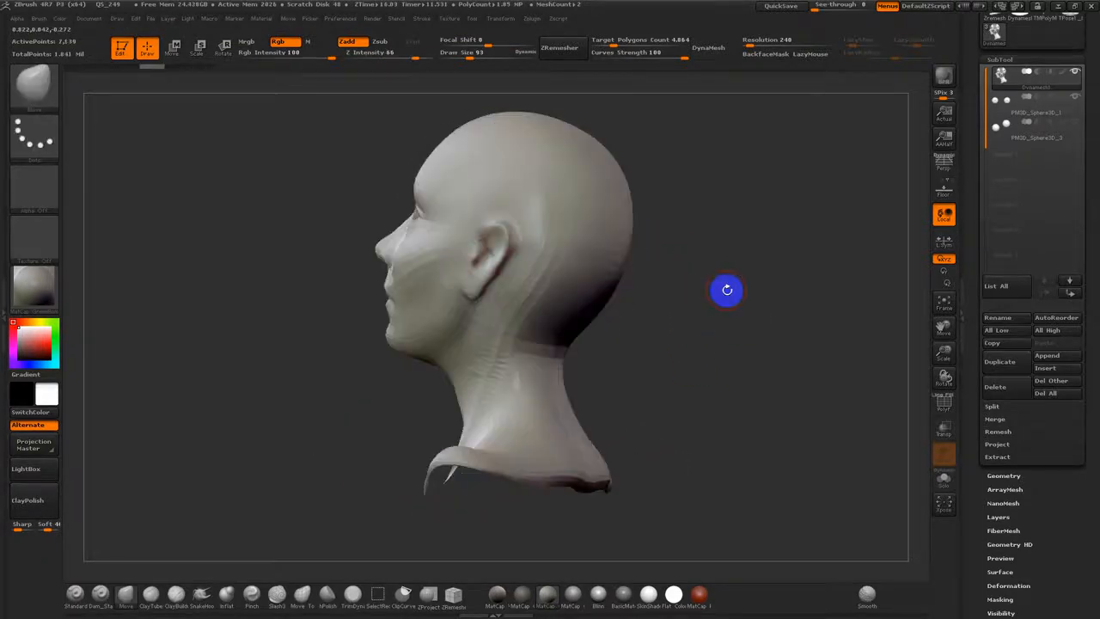
- Switch to 3ds Max, resend the mirrored head to ZBrush with GoZ, deleting the high-resolution details, and view it from the front
{"action": "key", "text": "super+d"}
{"action": "left_click", "coordinate": [498, 607]}
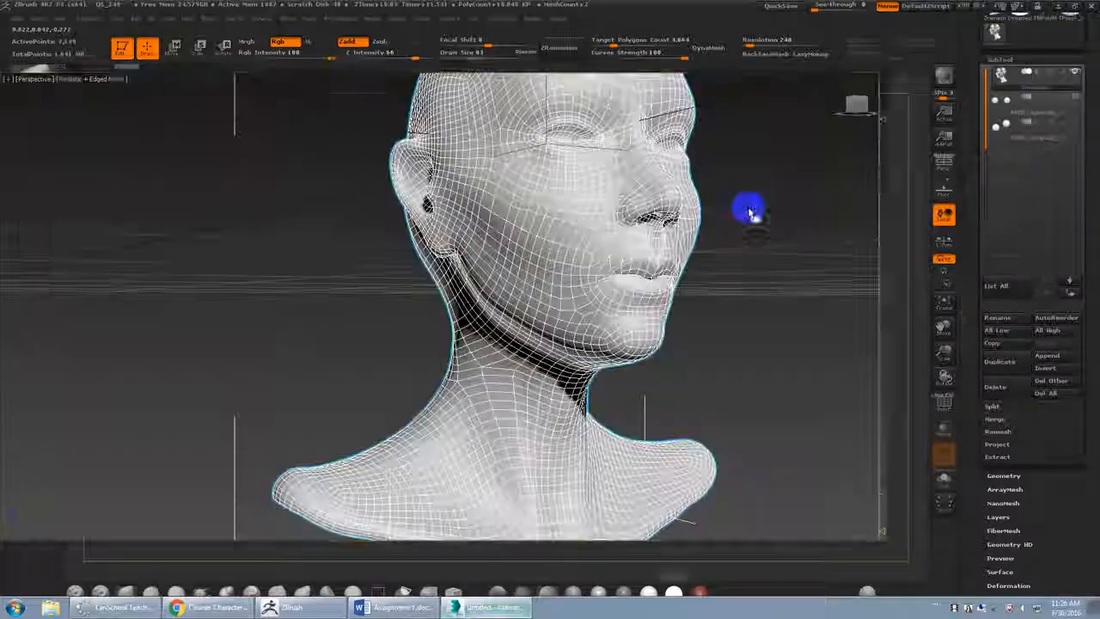
{"action": "left_click", "coordinate": [914, 250]}
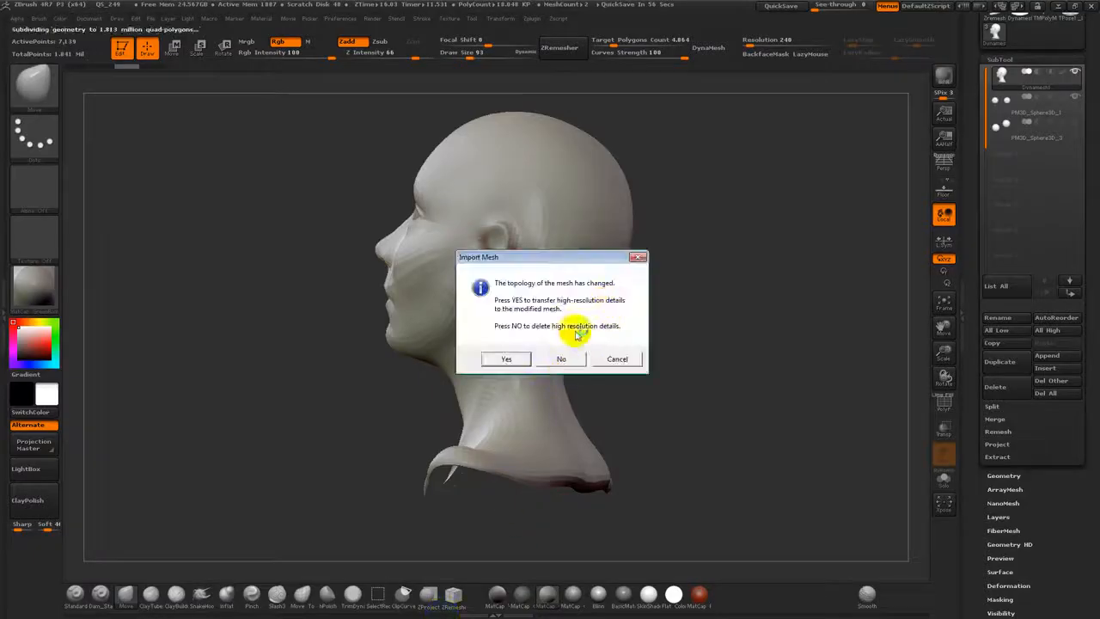
{"action": "left_click", "coordinate": [560, 359]}
{"action": "left_click_drag", "start_coordinate": [688, 363], "coordinate": [662, 363], "text": "shift"}
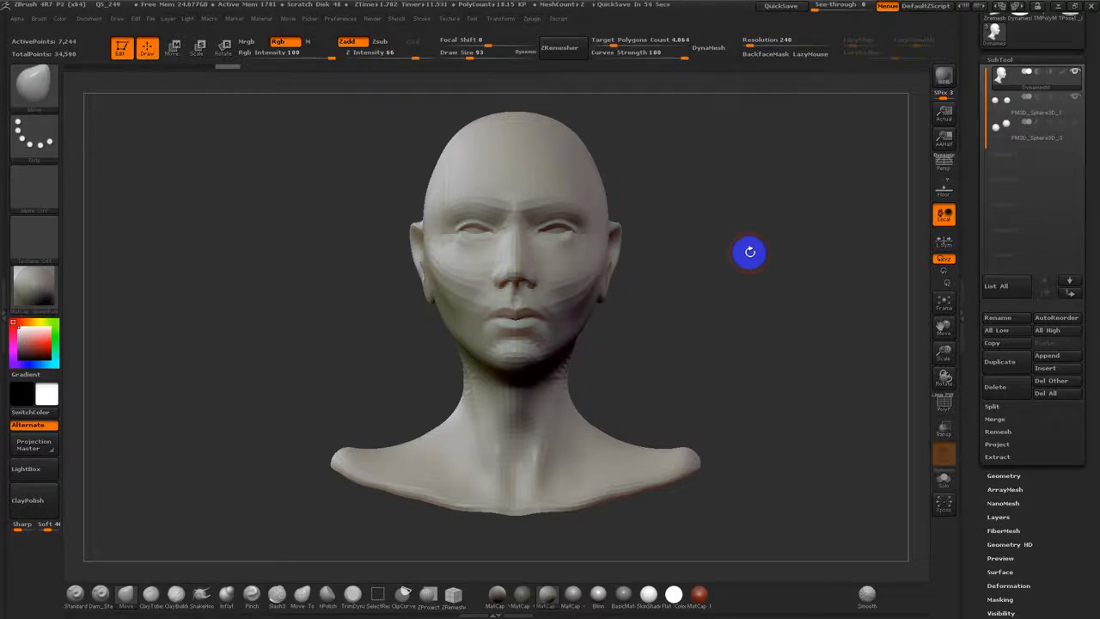
- Select the PM3D_Sphere3D_1 eyeball subtool and turn it around the Y axis with the Rotate deformation so the irises face forward
{"action": "left_click_drag", "start_coordinate": [975, 134], "coordinate": [970, 227]}
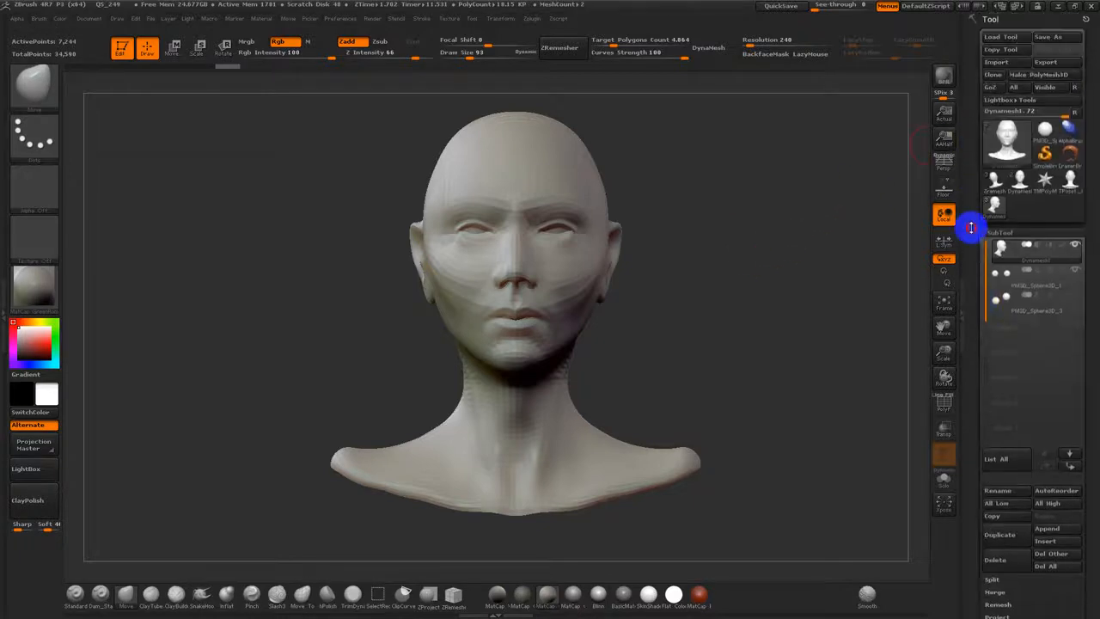
{"action": "mouse_move", "coordinate": [1074, 274]}
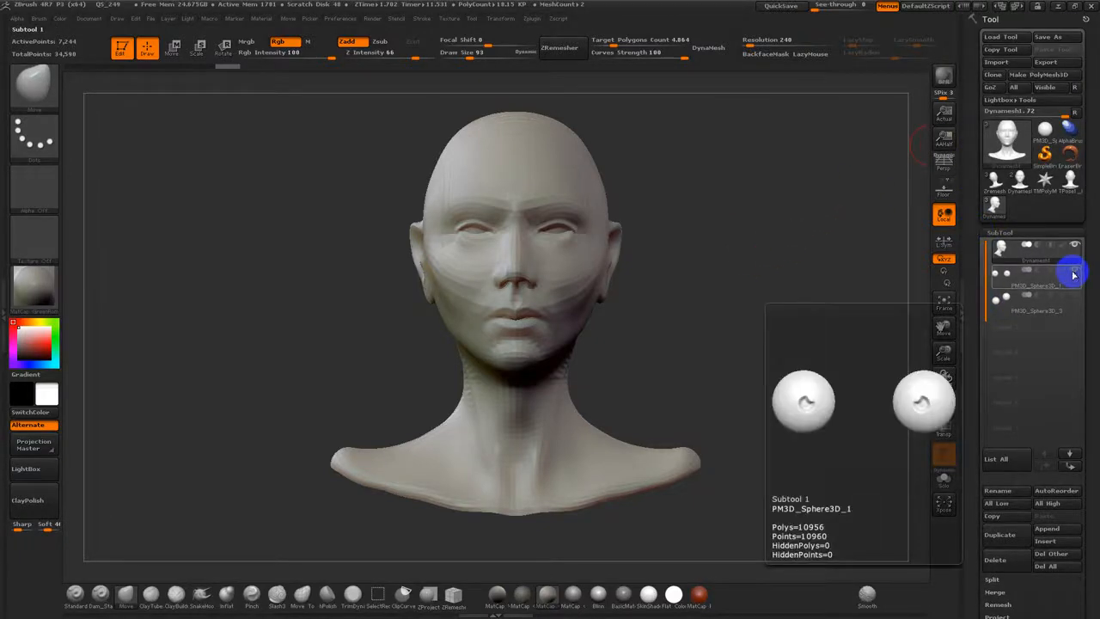
{"action": "left_click", "coordinate": [1016, 281]}
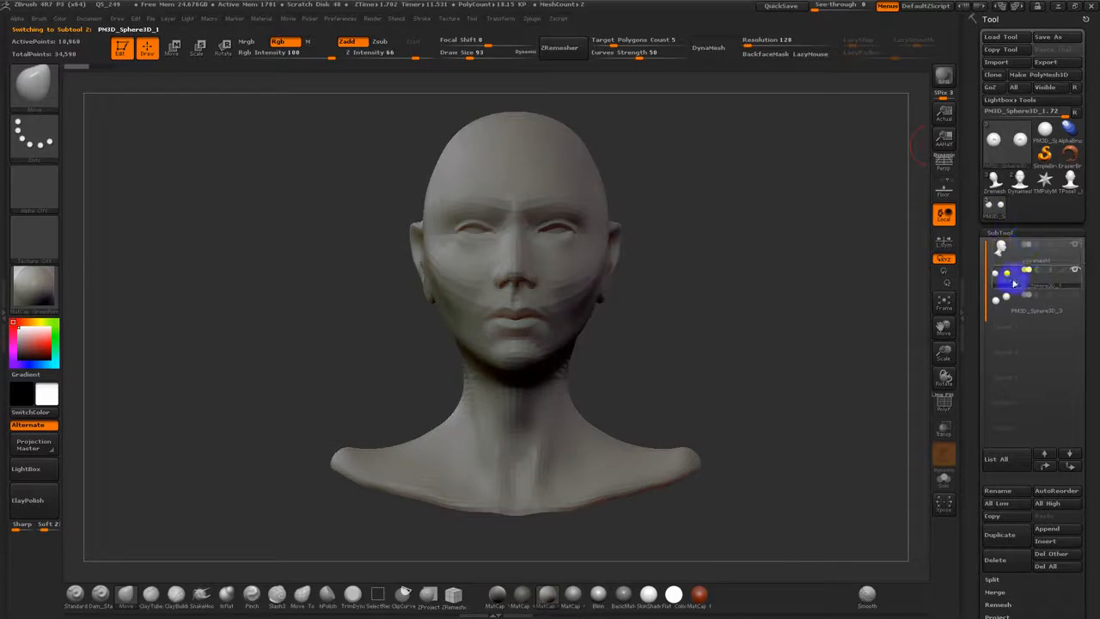
{"action": "left_click", "coordinate": [1041, 231]}
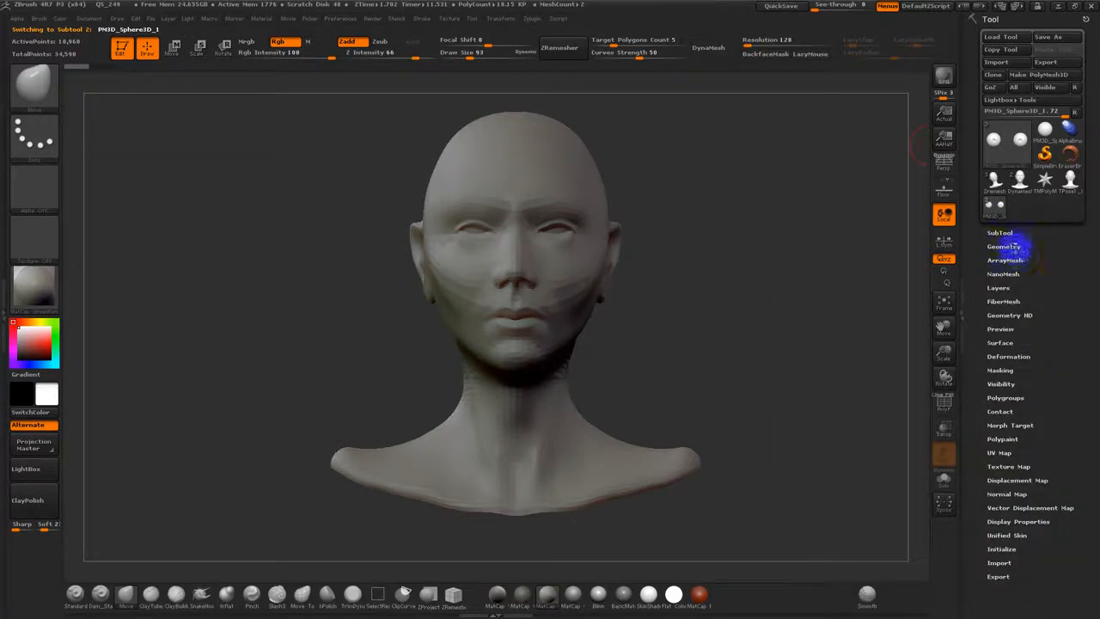
{"action": "left_click", "coordinate": [1010, 356]}
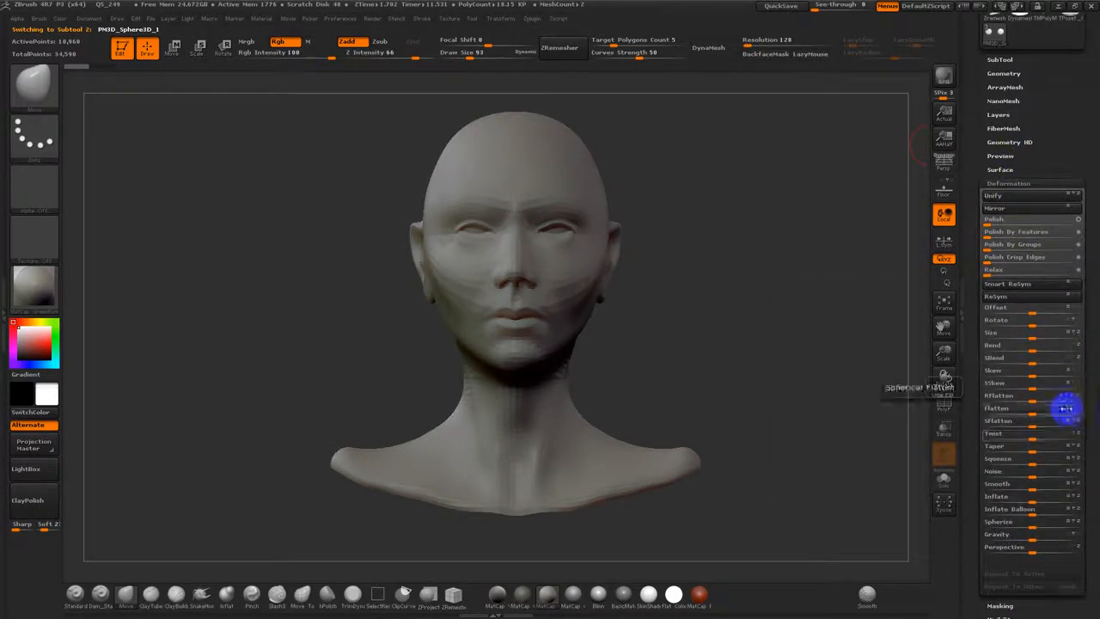
{"action": "left_click_drag", "start_coordinate": [1036, 324], "coordinate": [1097, 324]}
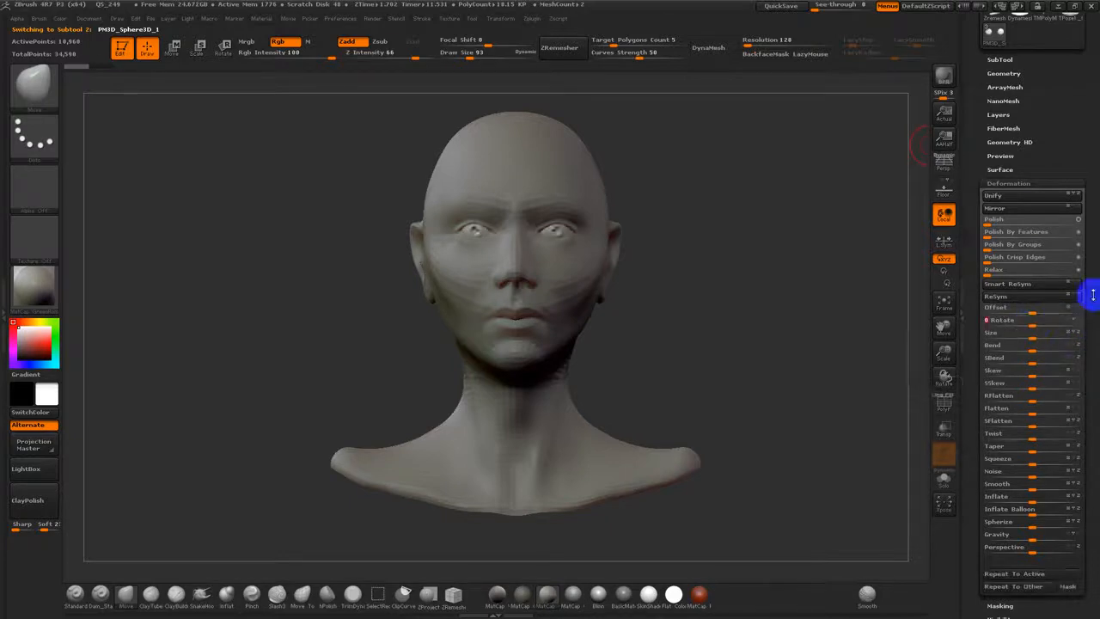
- Select the head subtool again, subdivide it once and go back to the lower-resolution mesh
{"action": "left_click", "coordinate": [1003, 60]}
{"action": "left_click", "coordinate": [1016, 80]}
{"action": "left_click_drag", "start_coordinate": [743, 263], "coordinate": [747, 321], "text": "alt"}
{"action": "key", "text": "ctrl+d"}
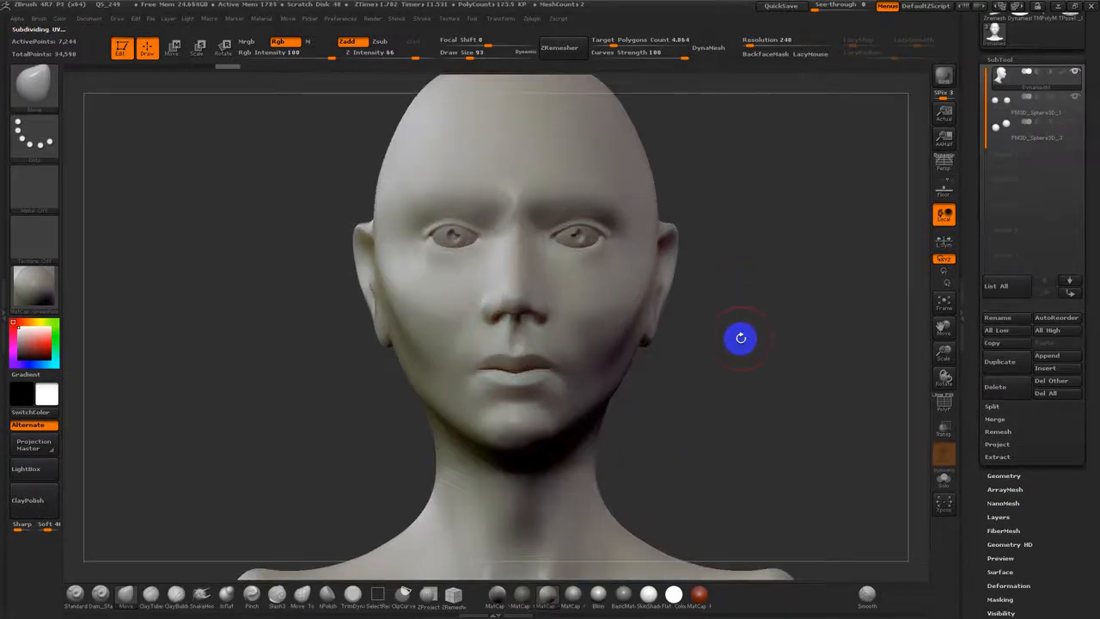
{"action": "key", "text": "shift"}
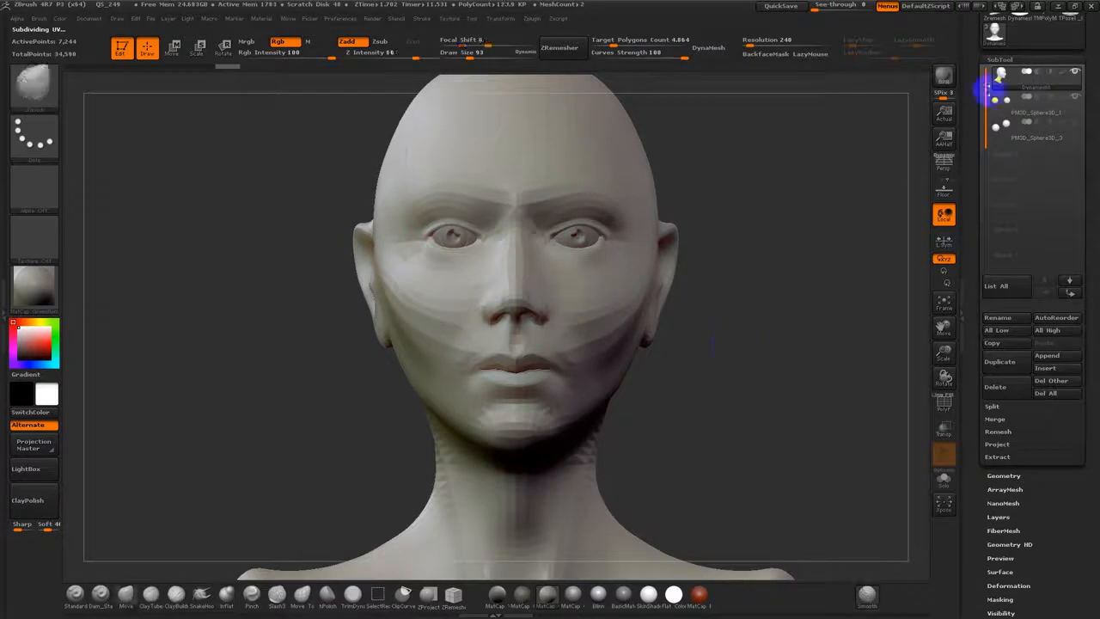
- Display the head's polyframe to show its wireframe and polygroups
{"action": "left_click", "coordinate": [1000, 60]}
{"action": "key", "text": "shift+f"}
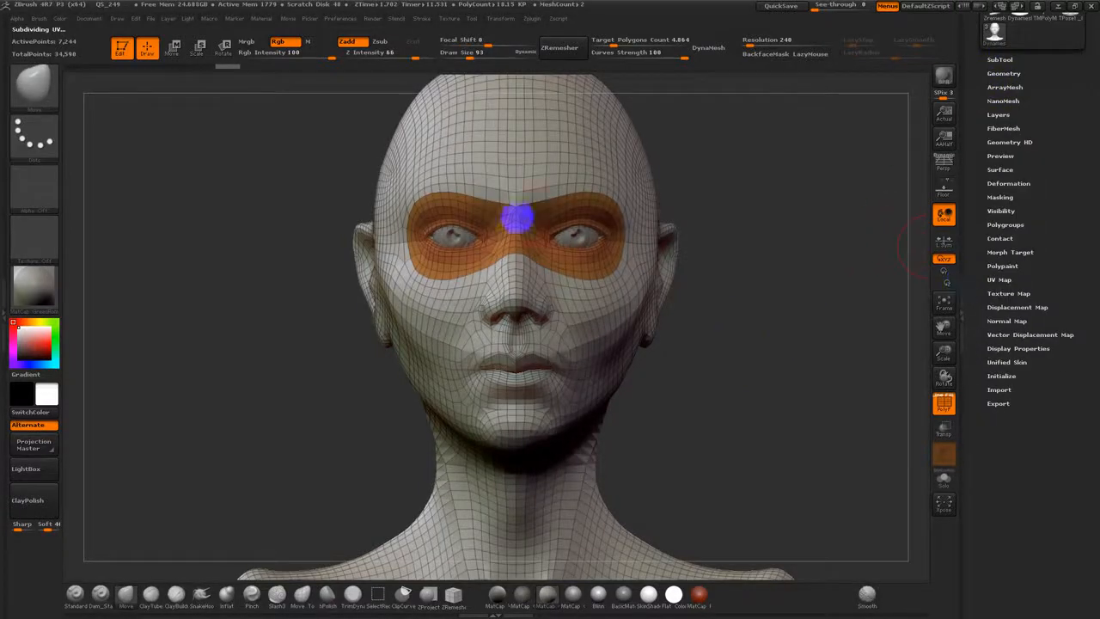
- Create polygroups from the head's UV islands and frame the whole head in the view
{"action": "left_click_drag", "start_coordinate": [719, 298], "coordinate": [817, 335]}
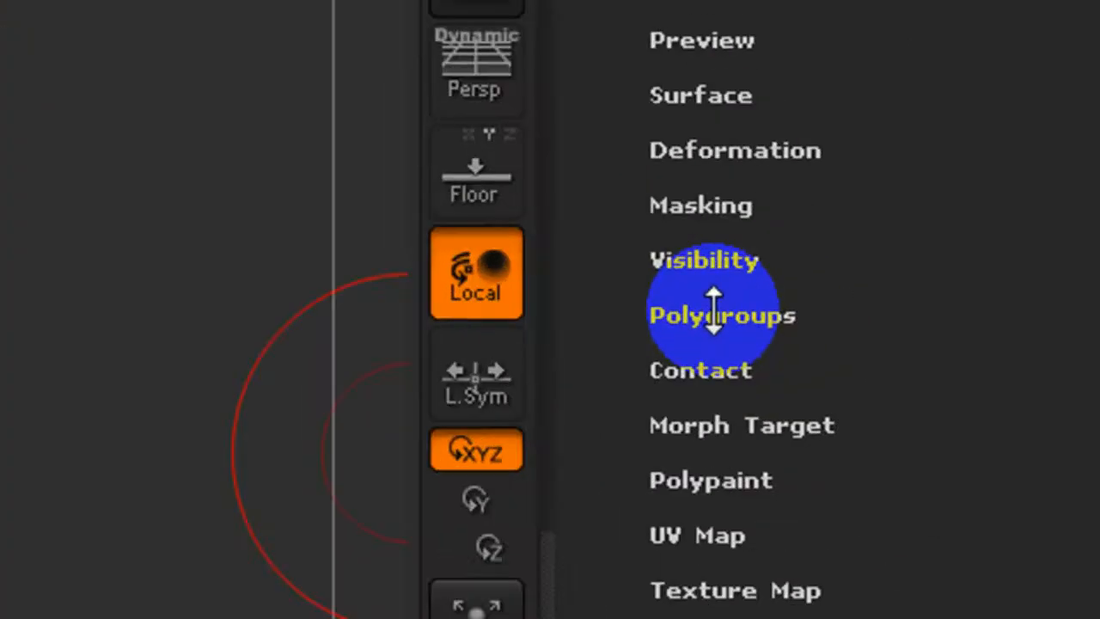
{"action": "left_click", "coordinate": [1003, 225]}
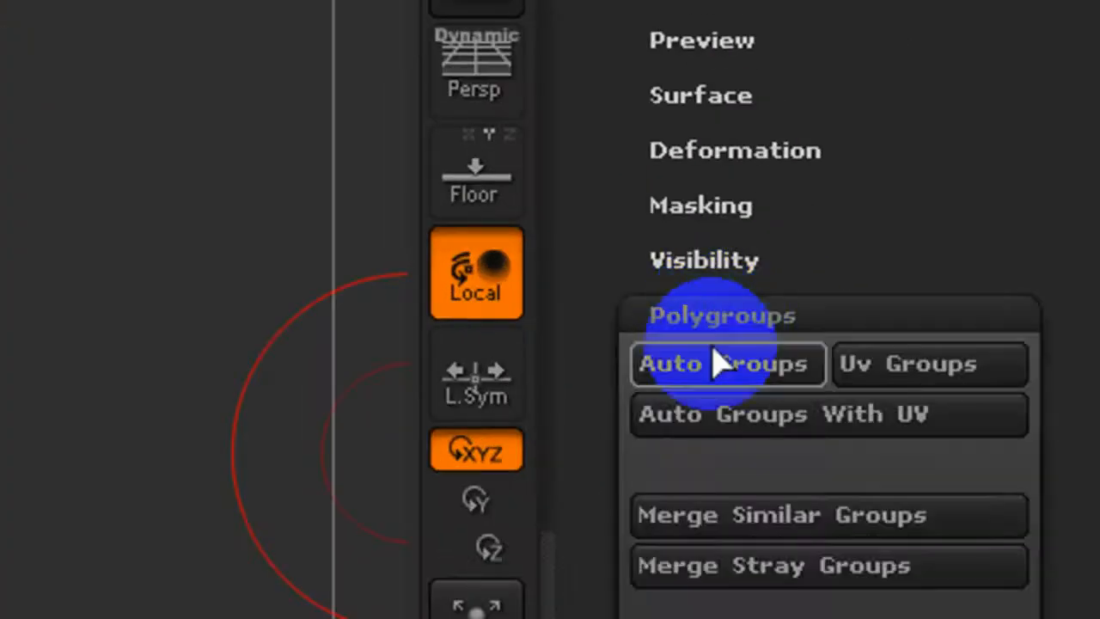
{"action": "left_click_drag", "start_coordinate": [624, 406], "coordinate": [625, 345]}
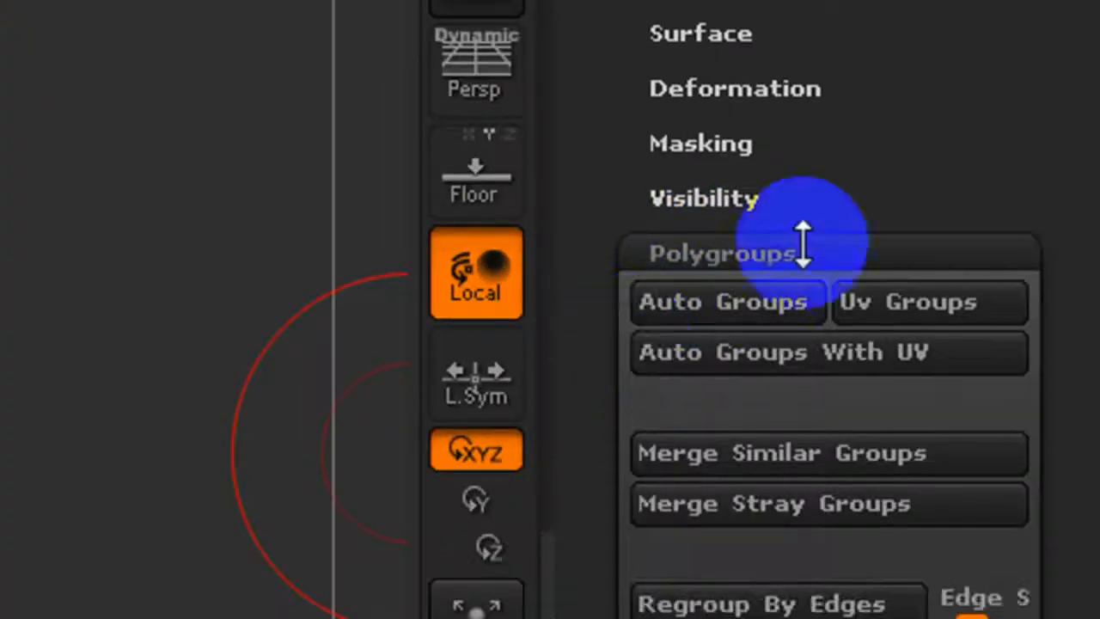
{"action": "left_click", "coordinate": [912, 306]}
{"action": "left_click", "coordinate": [847, 369]}
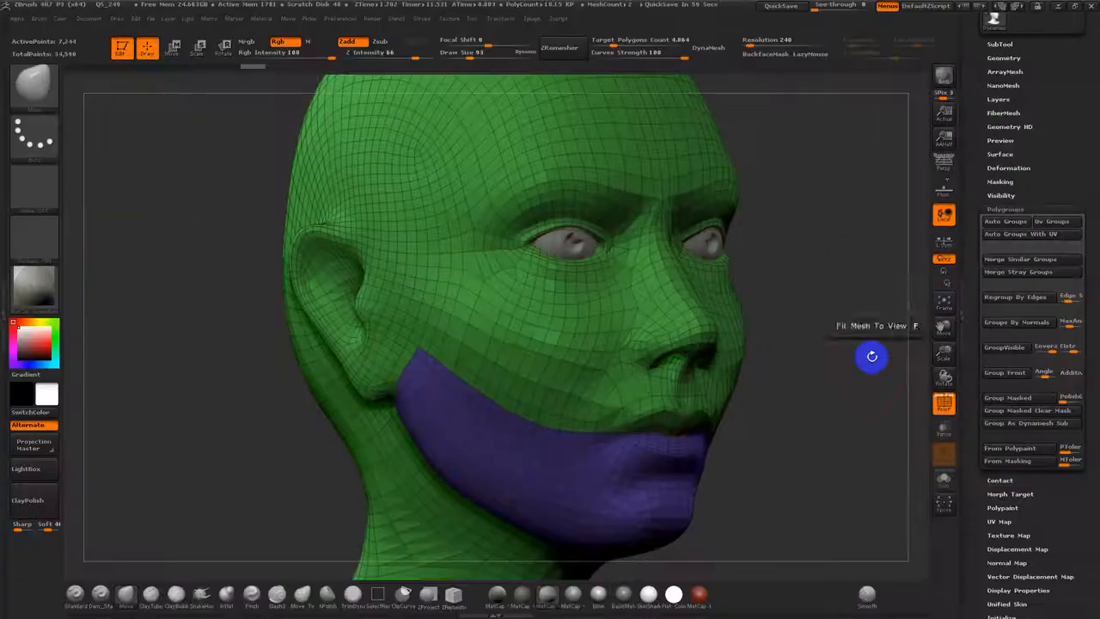
{"action": "left_click_drag", "start_coordinate": [861, 378], "coordinate": [828, 315], "text": "alt"}
{"action": "key", "text": "f"}
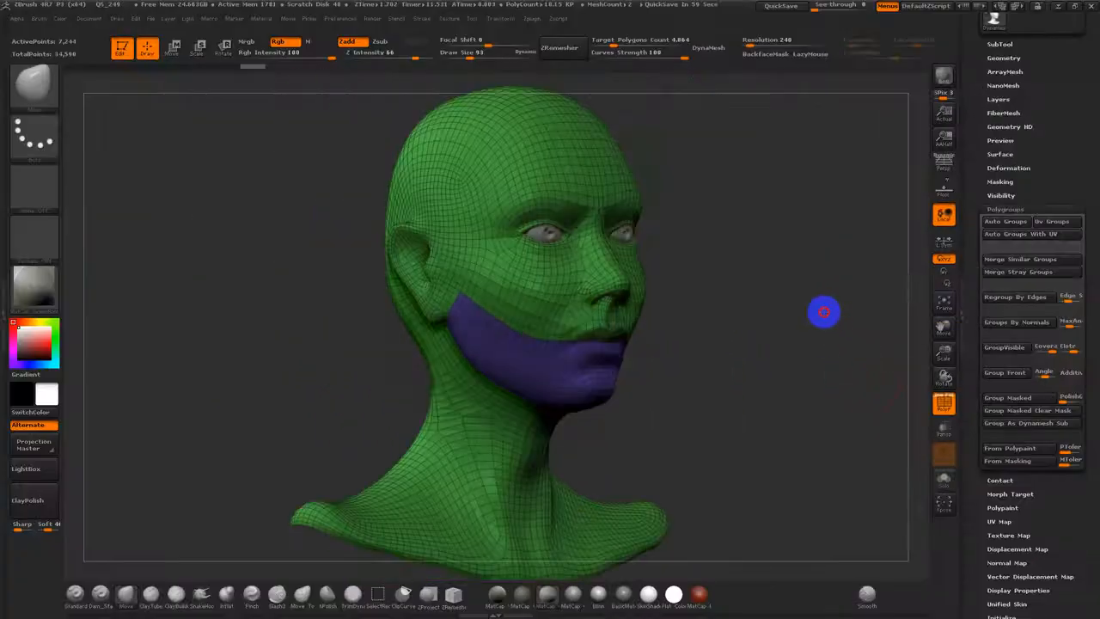
- Isolate the jaw polygroup to check its extent and view the complete head without the wireframe
{"action": "left_click", "coordinate": [572, 378], "text": "ctrl+shift"}
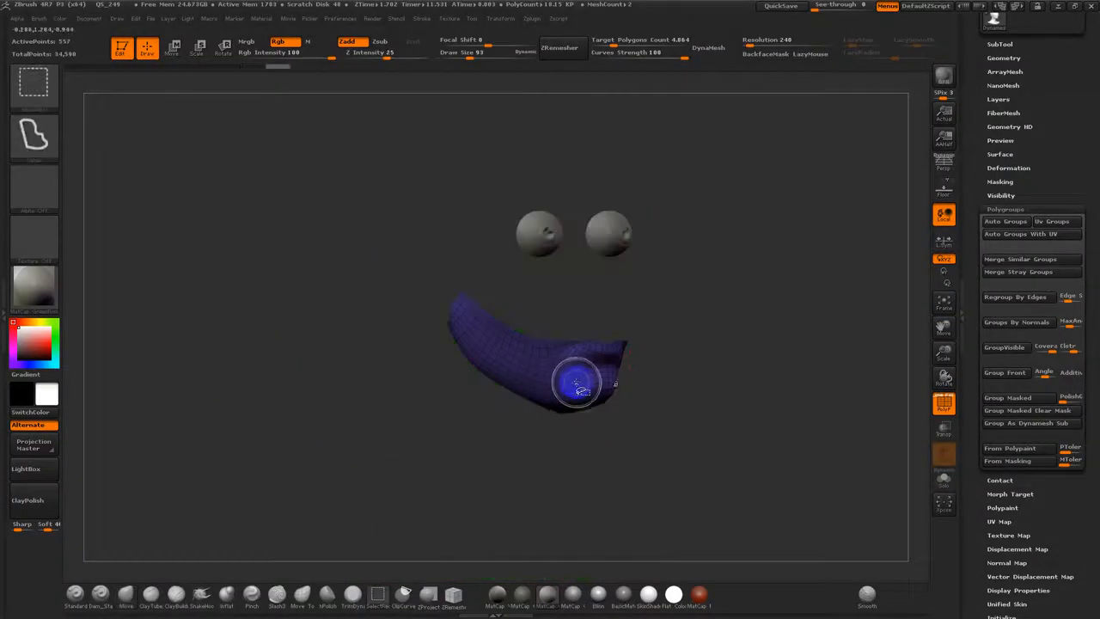
{"action": "left_click", "coordinate": [573, 381], "text": "ctrl+shift"}
{"action": "mouse_move", "coordinate": [696, 388]}
{"action": "left_mouse_down"}
{"action": "mouse_move", "coordinate": [664, 337]}
{"action": "mouse_move", "coordinate": [748, 322]}
{"action": "mouse_move", "coordinate": [761, 387]}
{"action": "mouse_move", "coordinate": [733, 400]}
{"action": "mouse_move", "coordinate": [746, 437]}
{"action": "mouse_move", "coordinate": [688, 349]}
{"action": "mouse_move", "coordinate": [685, 396]}
{"action": "mouse_move", "coordinate": [708, 392]}
{"action": "mouse_move", "coordinate": [697, 371]}
{"action": "left_mouse_up"}
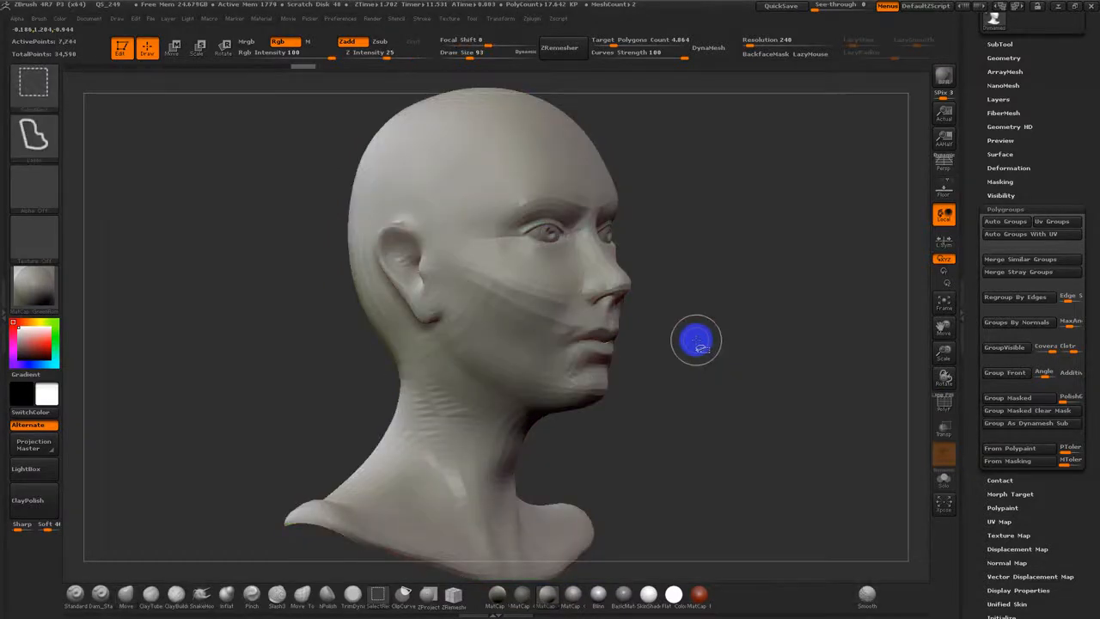
{"action": "mouse_move", "coordinate": [680, 334]}
{"action": "left_mouse_down"}
{"action": "mouse_move", "coordinate": [699, 319]}
{"action": "mouse_move", "coordinate": [678, 322]}
{"action": "left_mouse_up"}
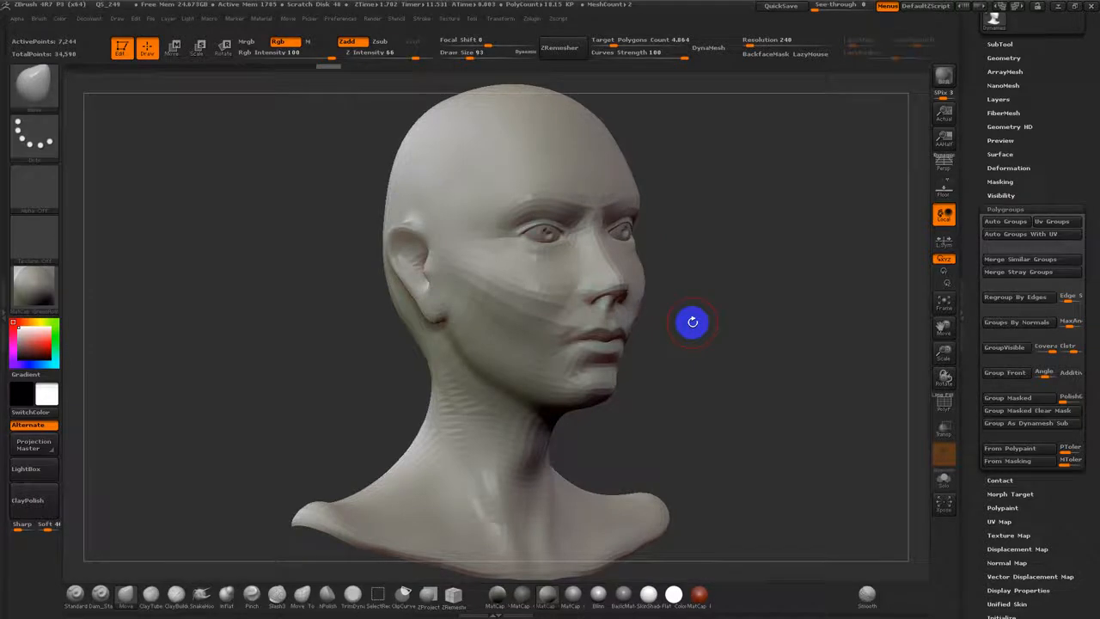
- Mask everything except the jaw polygroup, soften the mask edge and place a rotation transpose line from the ear to the chin
{"action": "left_click", "coordinate": [224, 48]}
{"action": "left_click", "coordinate": [579, 353], "text": "ctrl"}
{"action": "left_click_drag", "start_coordinate": [662, 356], "coordinate": [728, 346]}
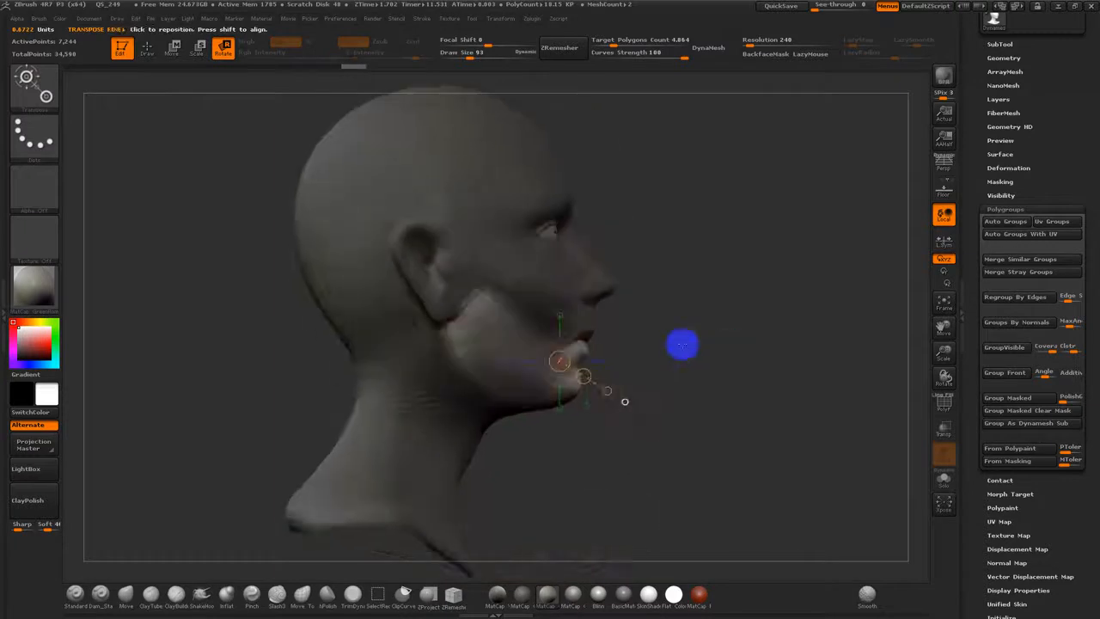
{"action": "left_click", "coordinate": [521, 334], "text": "ctrl"}
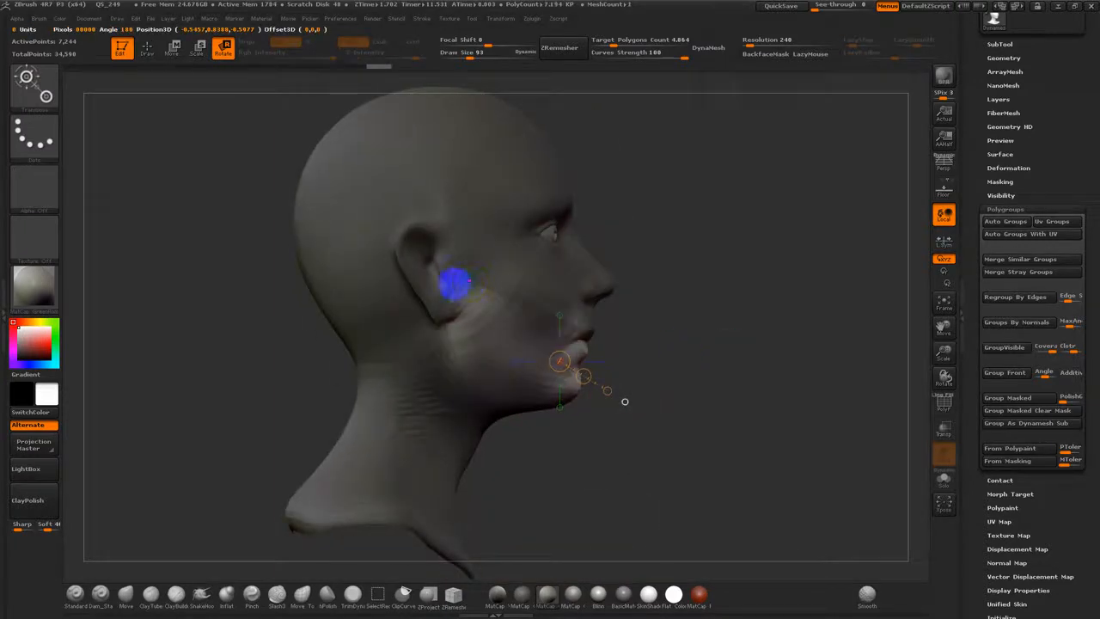
{"action": "left_click_drag", "start_coordinate": [448, 275], "coordinate": [578, 375]}
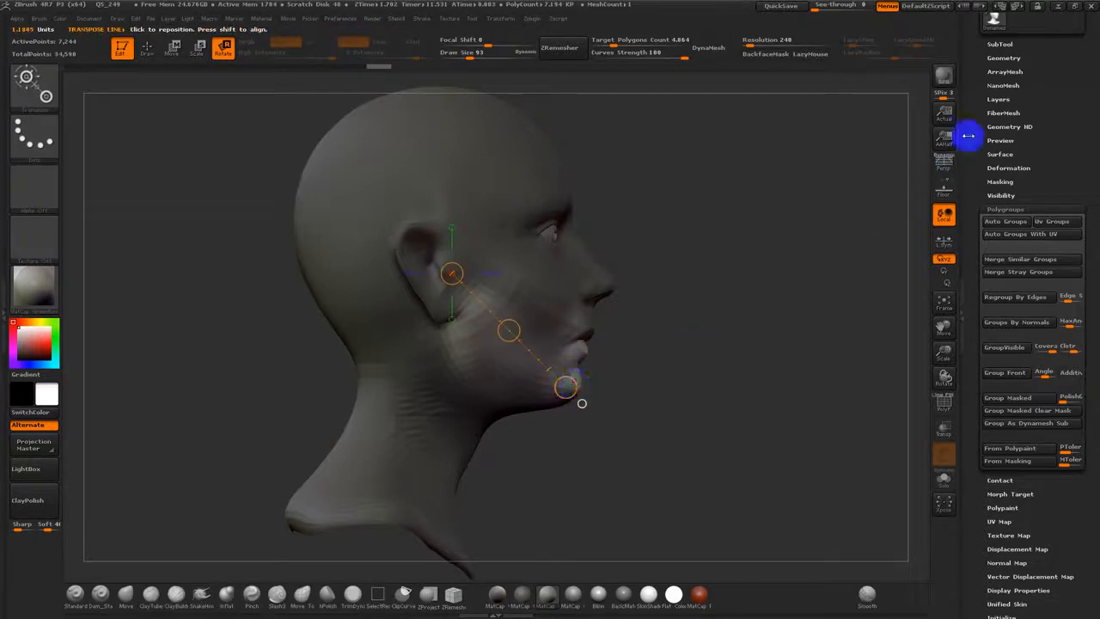
- Add a new layer to the head subtool
{"action": "left_click", "coordinate": [1014, 209]}
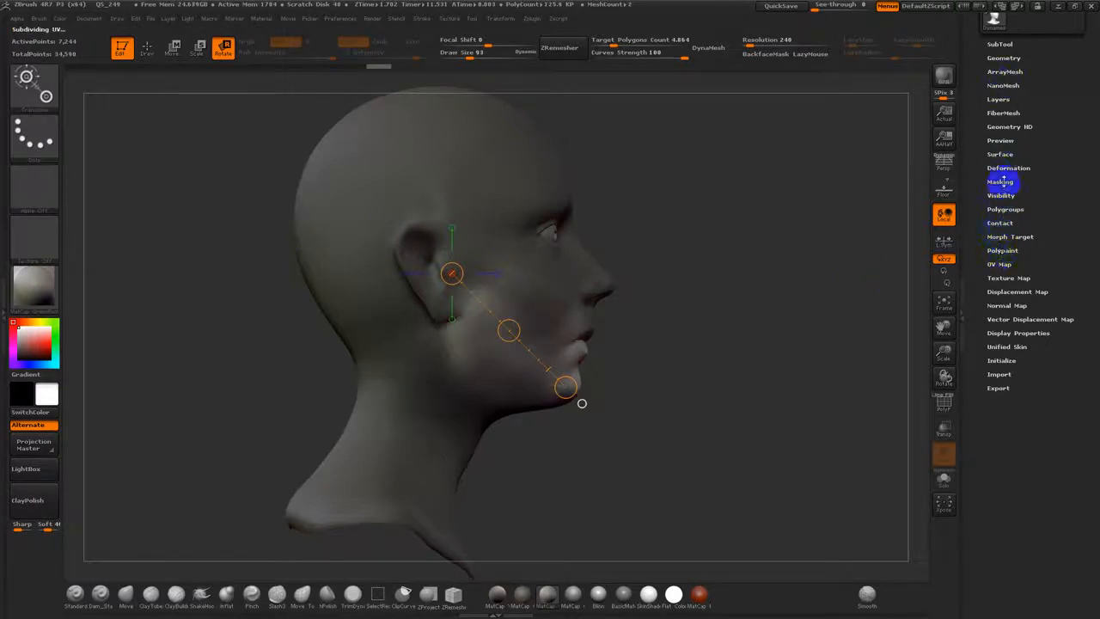
{"action": "left_click", "coordinate": [1002, 114]}
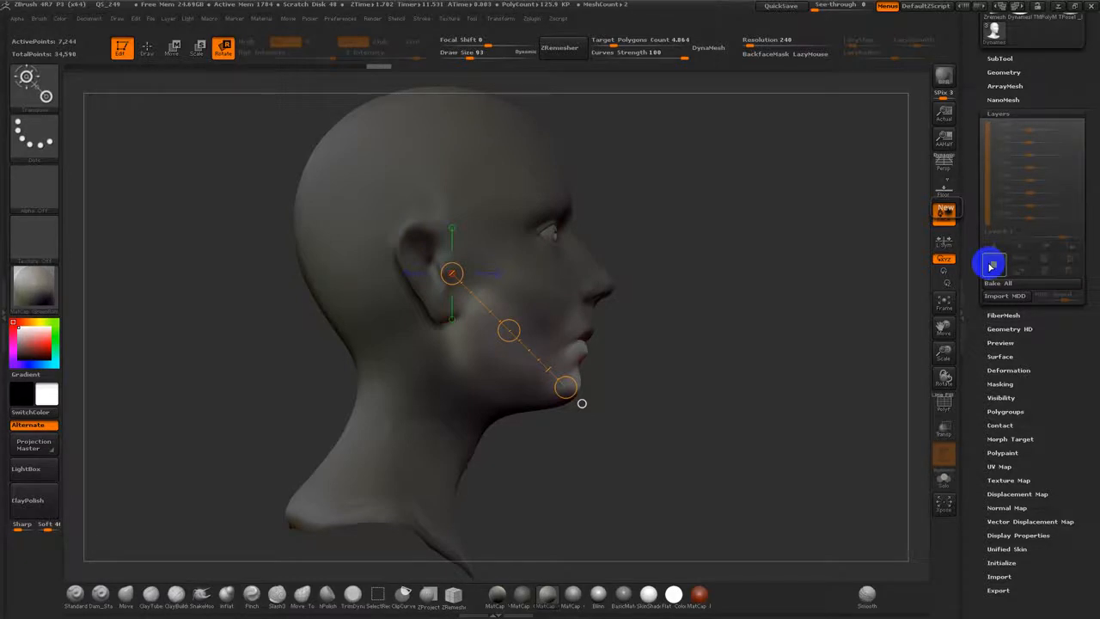
{"action": "left_click", "coordinate": [992, 265]}
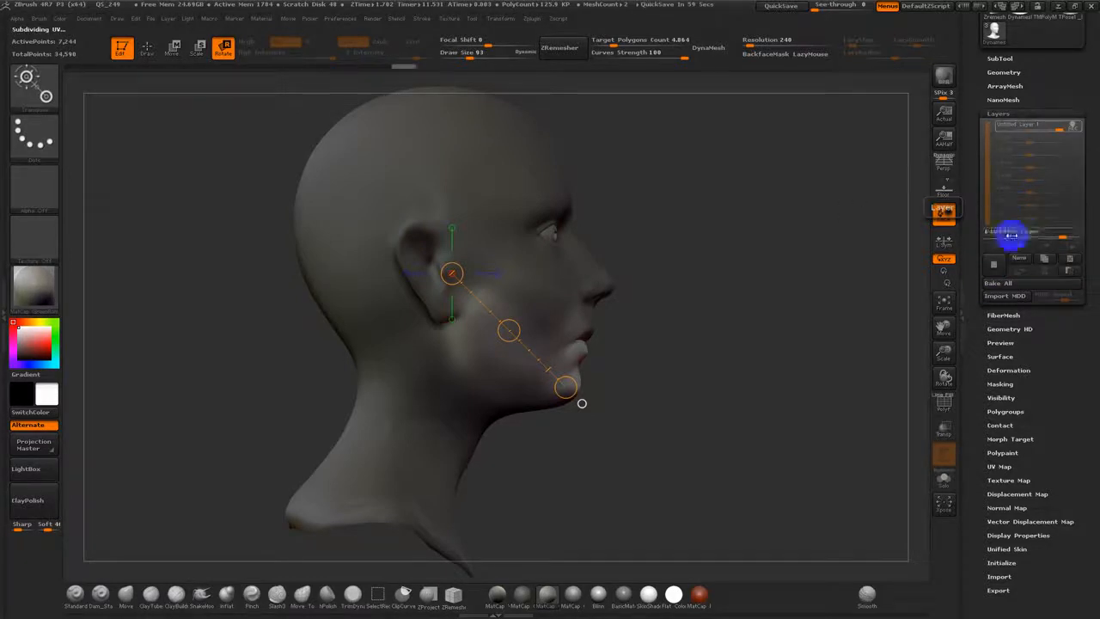
- Try opening the mouth by rotating the unmasked jaw about the ear, then undo the rotation and clear the mask
{"action": "left_click_drag", "start_coordinate": [566, 388], "coordinate": [547, 406]}
{"action": "left_click_drag", "start_coordinate": [619, 380], "coordinate": [697, 368]}
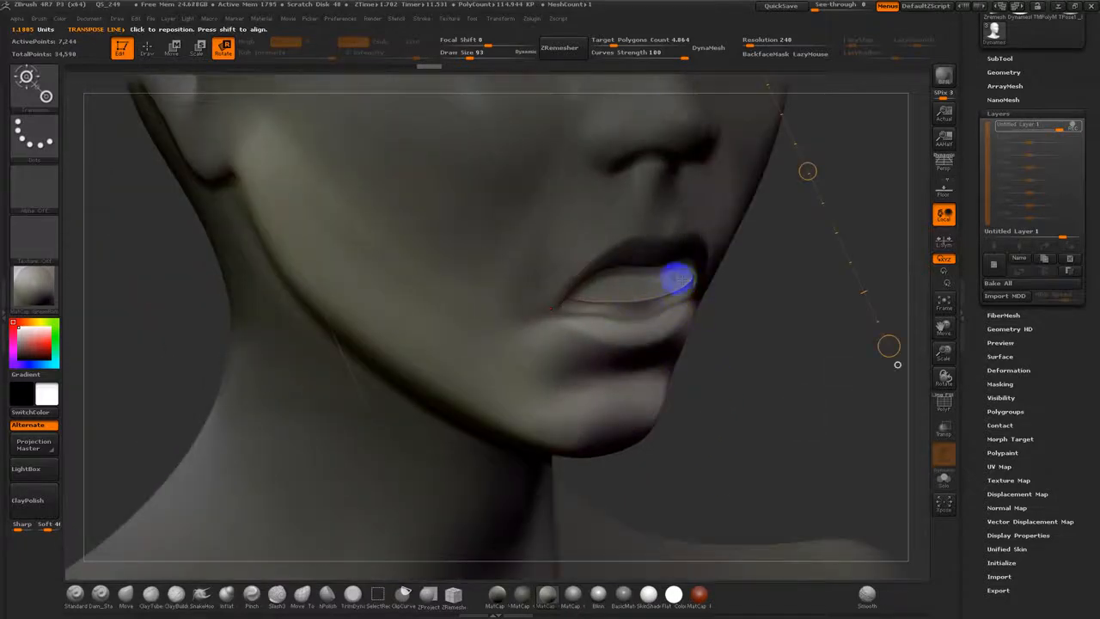
{"action": "key", "text": "ctrl+z"}
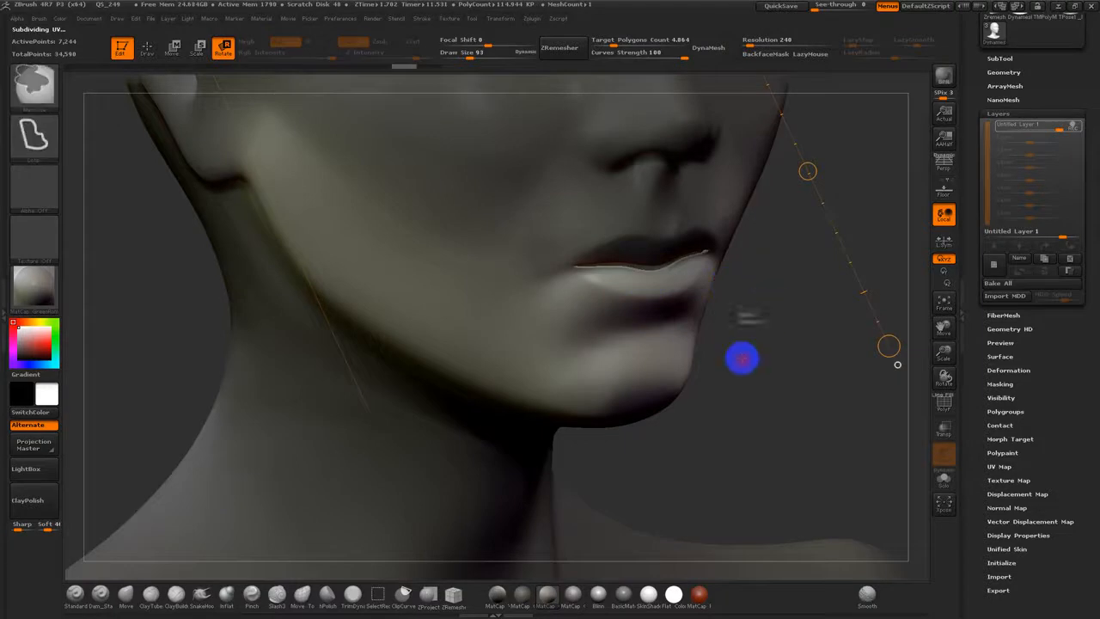
{"action": "left_click_drag", "start_coordinate": [769, 313], "coordinate": [770, 402], "text": "ctrl"}
{"action": "left_click_drag", "start_coordinate": [791, 349], "coordinate": [771, 329]}
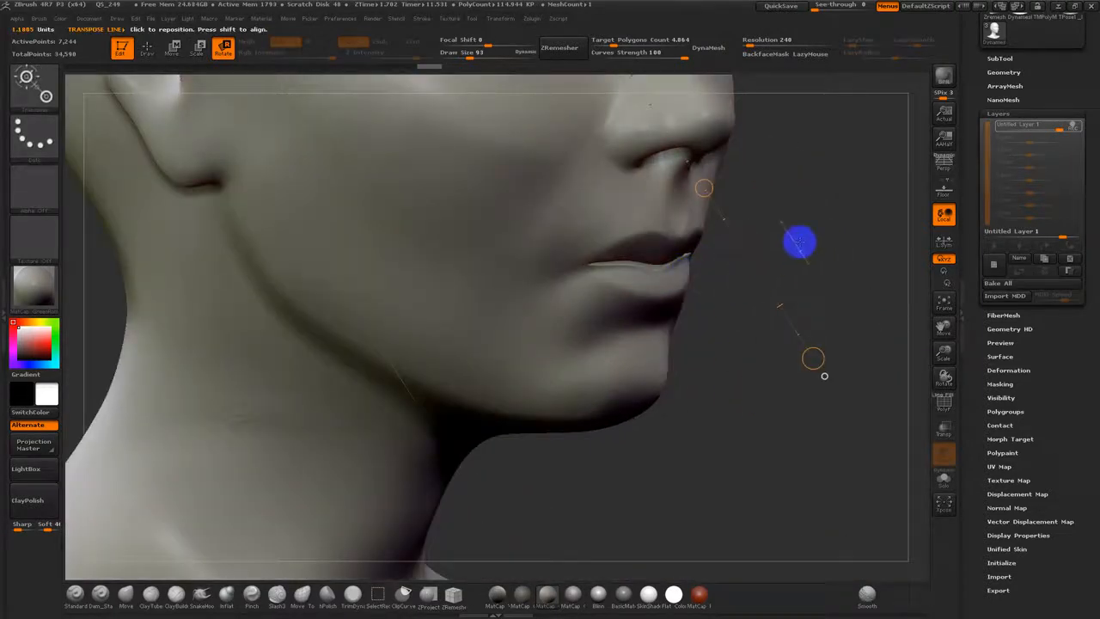
- Switch to 3ds Max and open the UV editor from the head's Unwrap UVW modifier
{"action": "key", "text": "super+d"}
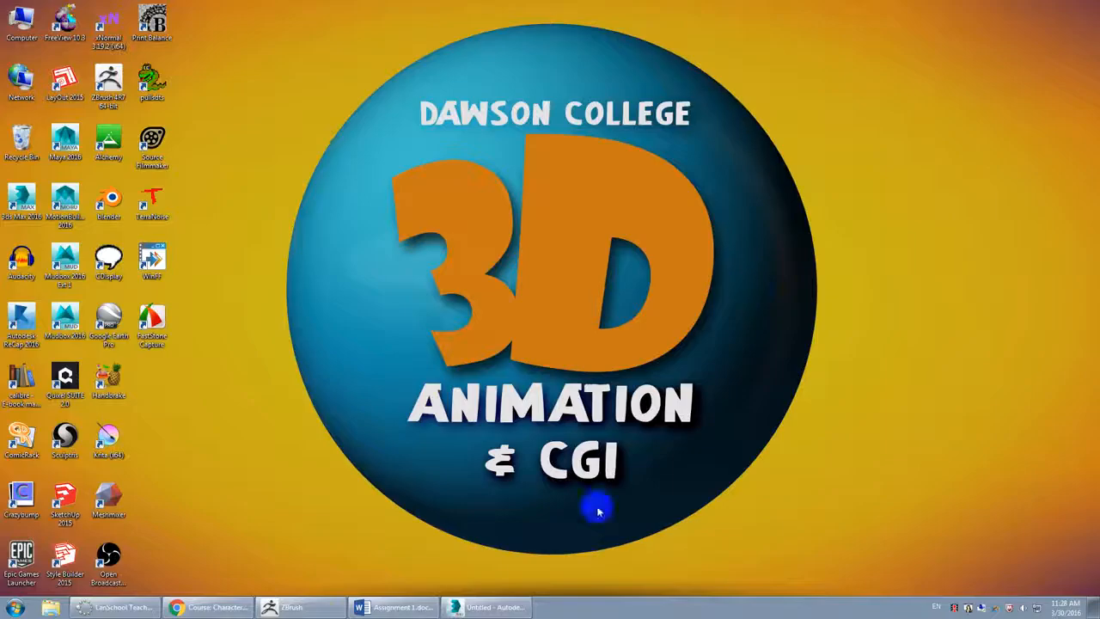
{"action": "left_click", "coordinate": [292, 606]}
{"action": "key", "text": "super+d"}
{"action": "left_click", "coordinate": [497, 607]}
{"action": "middle_click_drag", "start_coordinate": [735, 265], "coordinate": [867, 189], "text": "alt"}
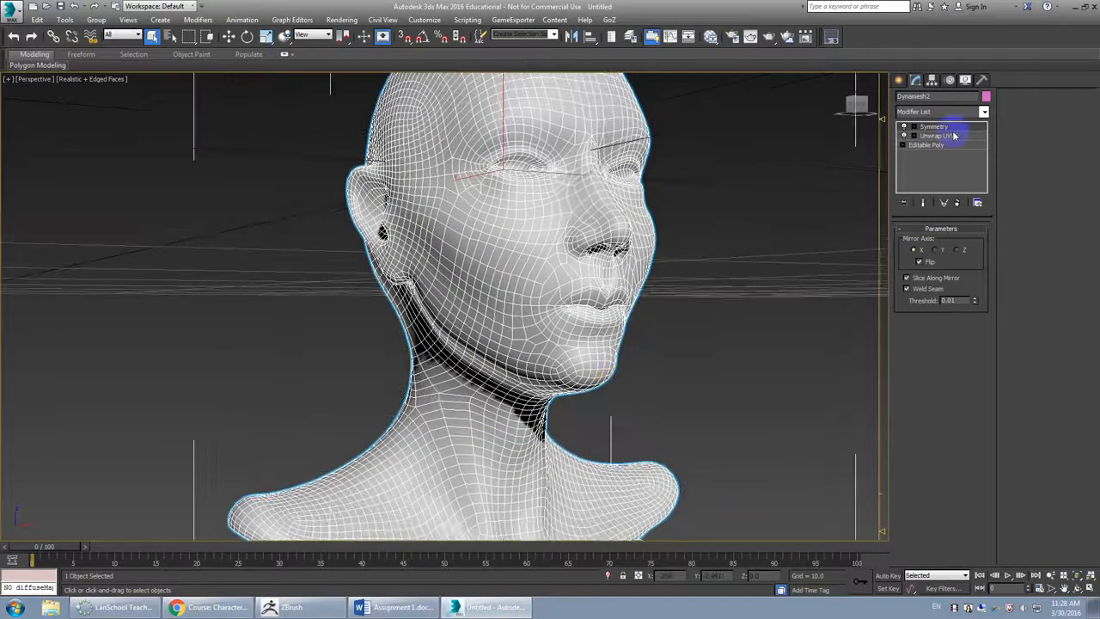
{"action": "left_click", "coordinate": [937, 136]}
{"action": "left_click", "coordinate": [952, 340]}
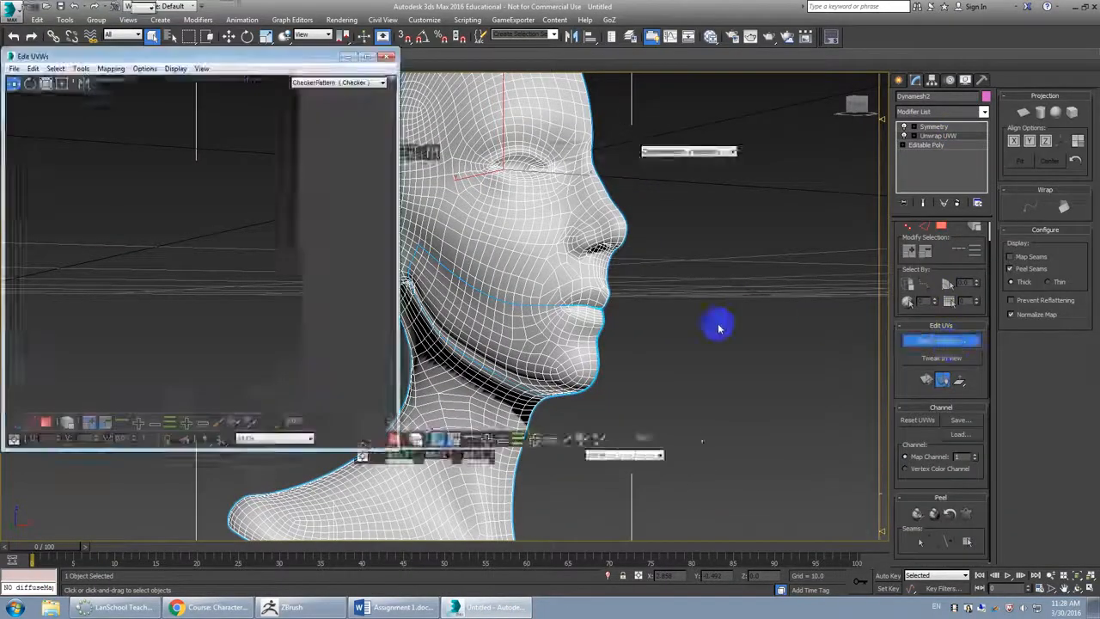
- Switch to polygon selection by element and select the small inner-mouth UV island at the upper edge of the layout
{"action": "scroll", "coordinate": [261, 307], "scroll_direction": "up", "scroll_amount": 5}
{"action": "middle_click_drag", "start_coordinate": [195, 258], "coordinate": [192, 255]}
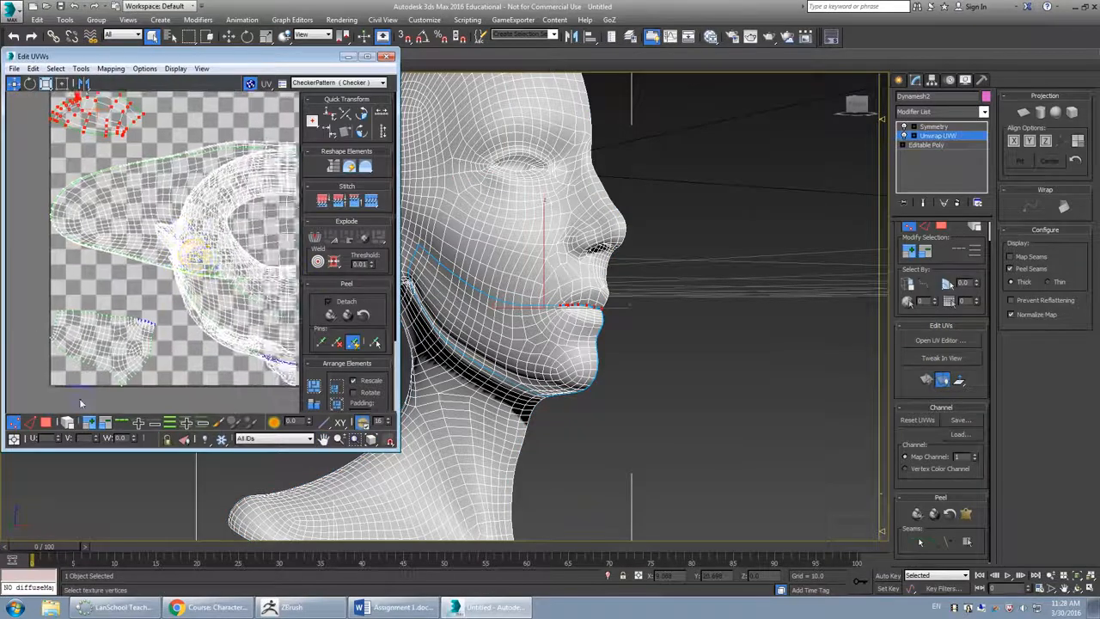
{"action": "left_click", "coordinate": [69, 424]}
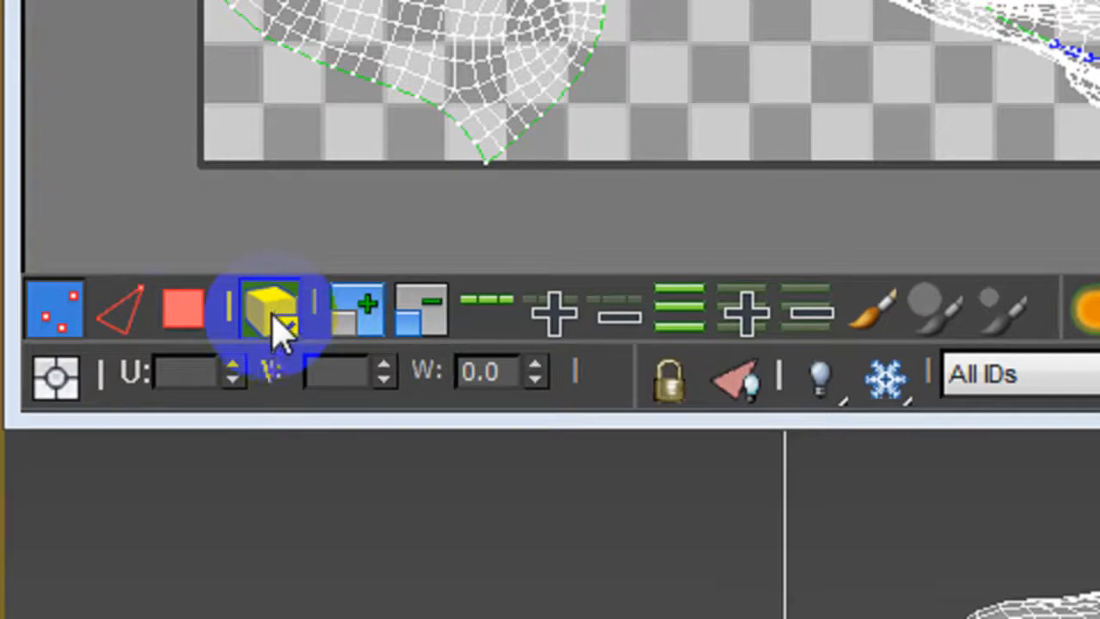
{"action": "left_click", "coordinate": [194, 319]}
{"action": "left_click", "coordinate": [278, 327]}
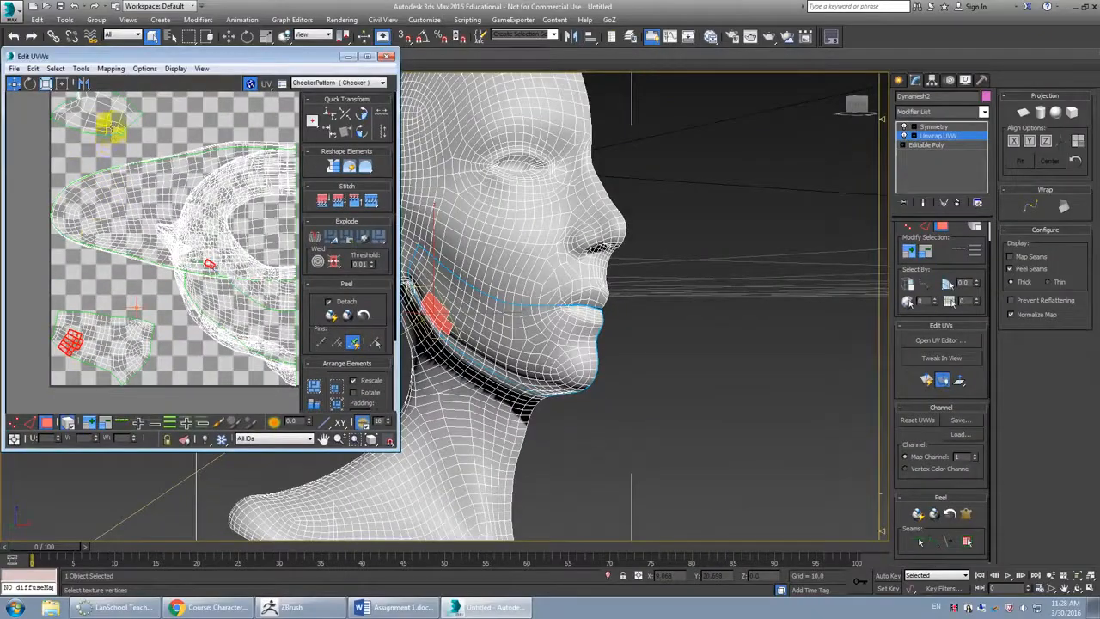
{"action": "left_click", "coordinate": [110, 127]}
- Pelt-map the selected inner-mouth faces and commit the result
{"action": "scroll", "coordinate": [493, 280], "scroll_direction": "down", "scroll_amount": 3}
{"action": "middle_click_drag", "start_coordinate": [493, 280], "coordinate": [630, 328]}
{"action": "scroll", "coordinate": [548, 331], "scroll_direction": "up", "scroll_amount": 3}
{"action": "scroll", "coordinate": [548, 332], "scroll_direction": "up", "scroll_amount": 3}
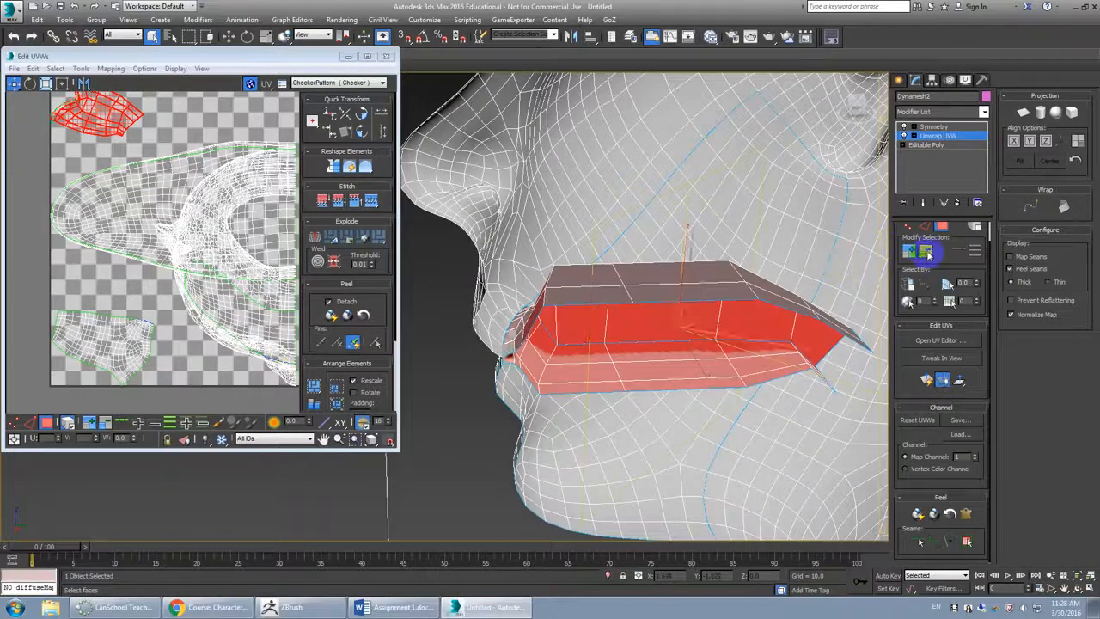
{"action": "middle_click_drag", "start_coordinate": [839, 249], "coordinate": [607, 303], "text": "alt"}
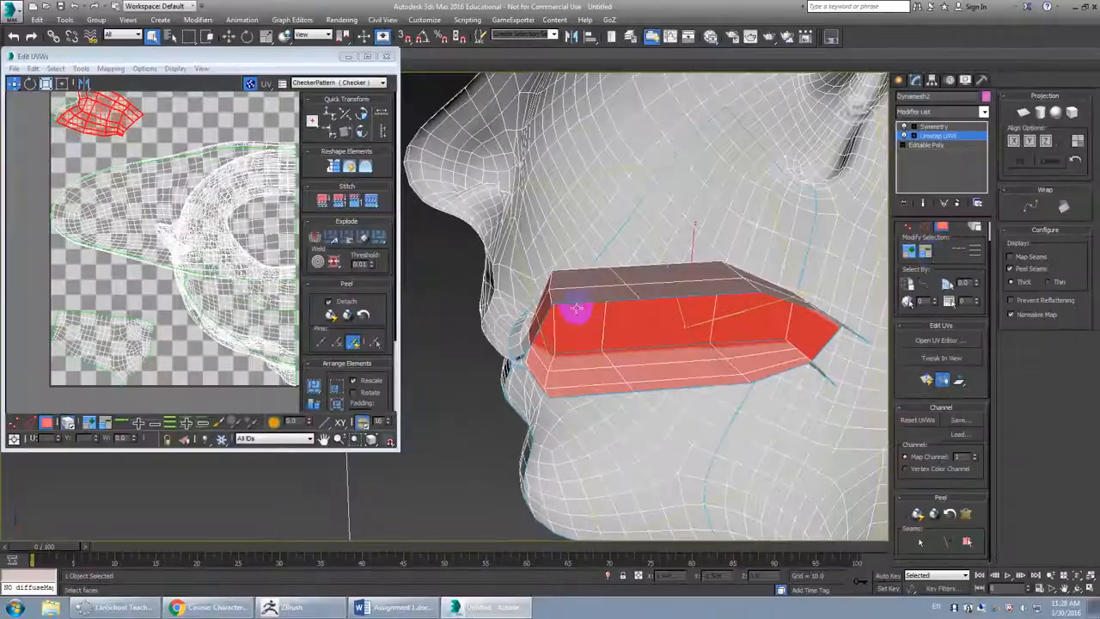
{"action": "middle_click_drag", "start_coordinate": [576, 310], "coordinate": [568, 337], "text": "alt"}
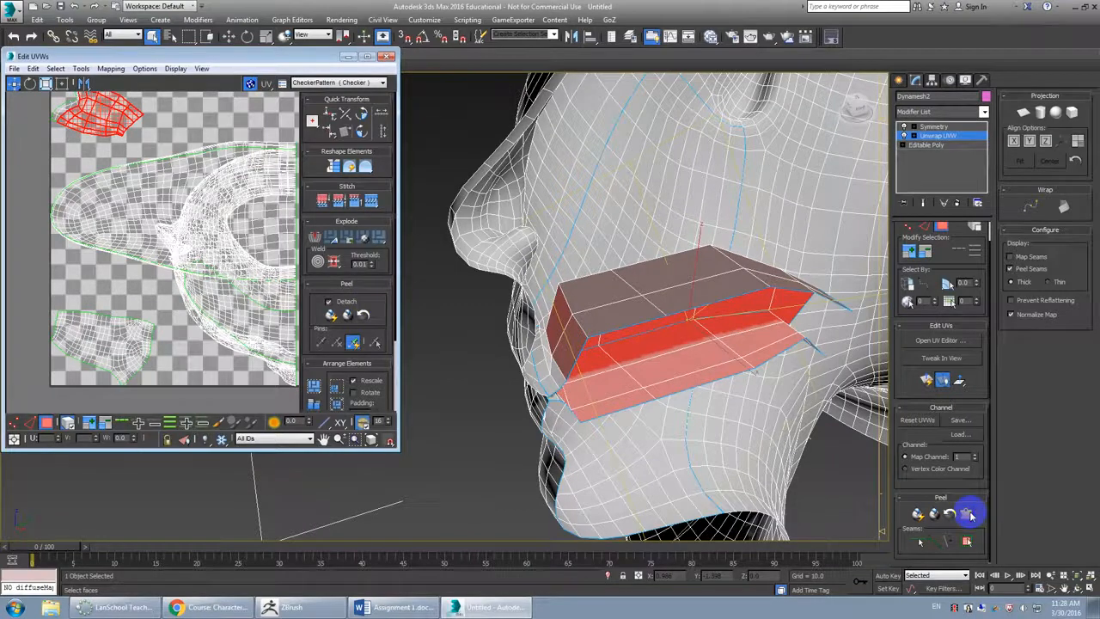
{"action": "left_click", "coordinate": [967, 513]}
{"action": "left_click", "coordinate": [550, 187]}
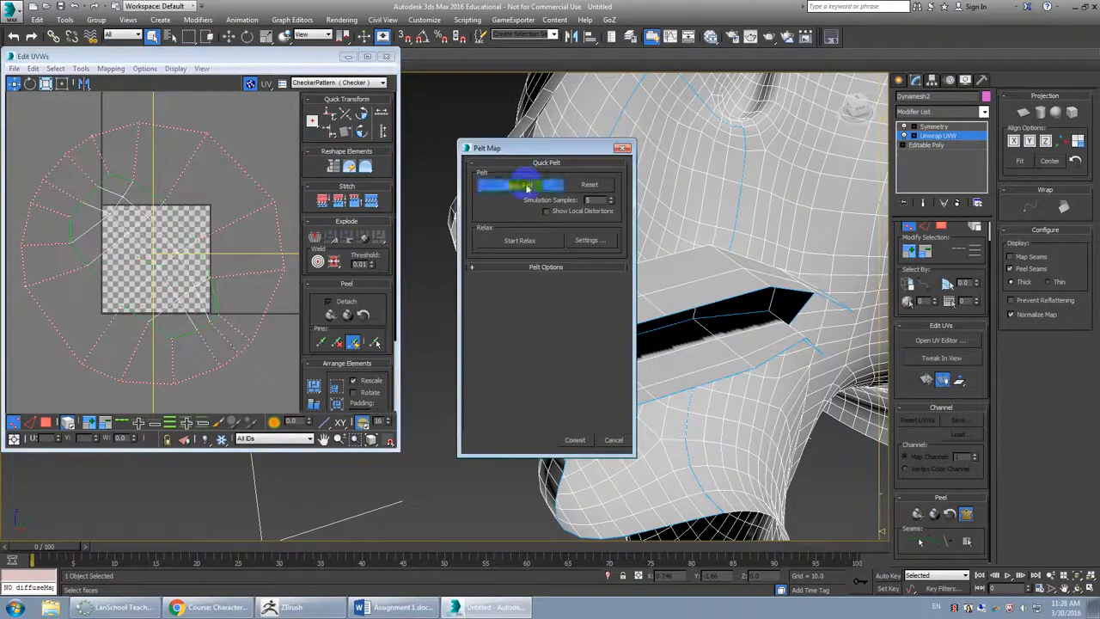
{"action": "left_click", "coordinate": [575, 439]}
- Select the jaw UV island and add the row of faces along the inside of the lower lip
{"action": "scroll", "coordinate": [112, 225], "scroll_direction": "up", "scroll_amount": 8}
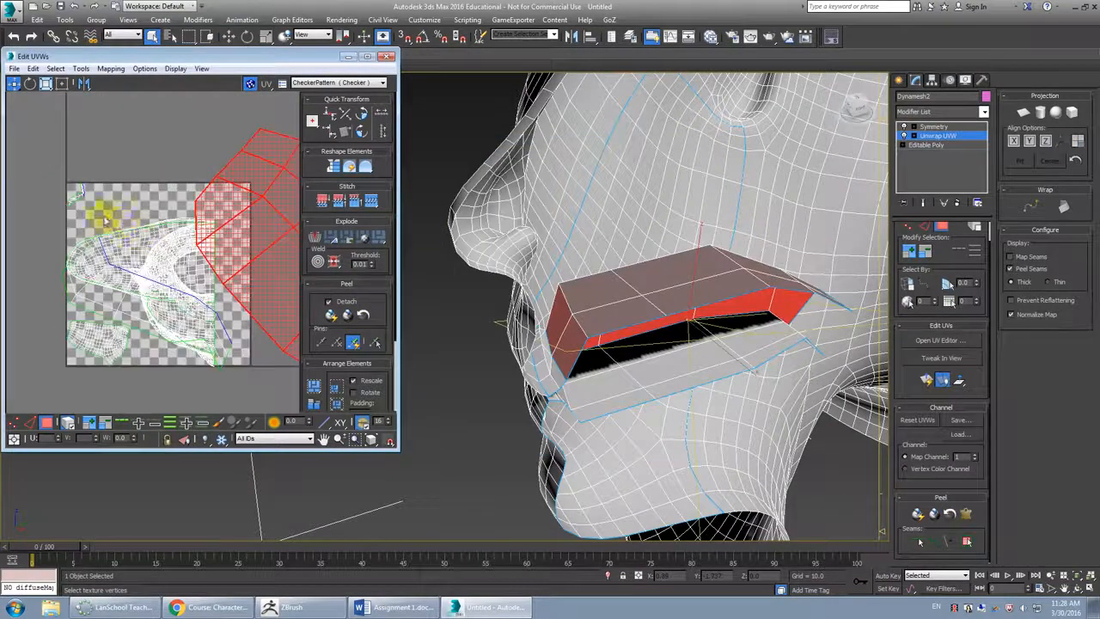
{"action": "middle_click_drag", "start_coordinate": [154, 308], "coordinate": [123, 245]}
{"action": "middle_click_drag", "start_coordinate": [633, 386], "coordinate": [623, 382], "text": "alt"}
{"action": "scroll", "coordinate": [552, 369], "scroll_direction": "up", "scroll_amount": 4}
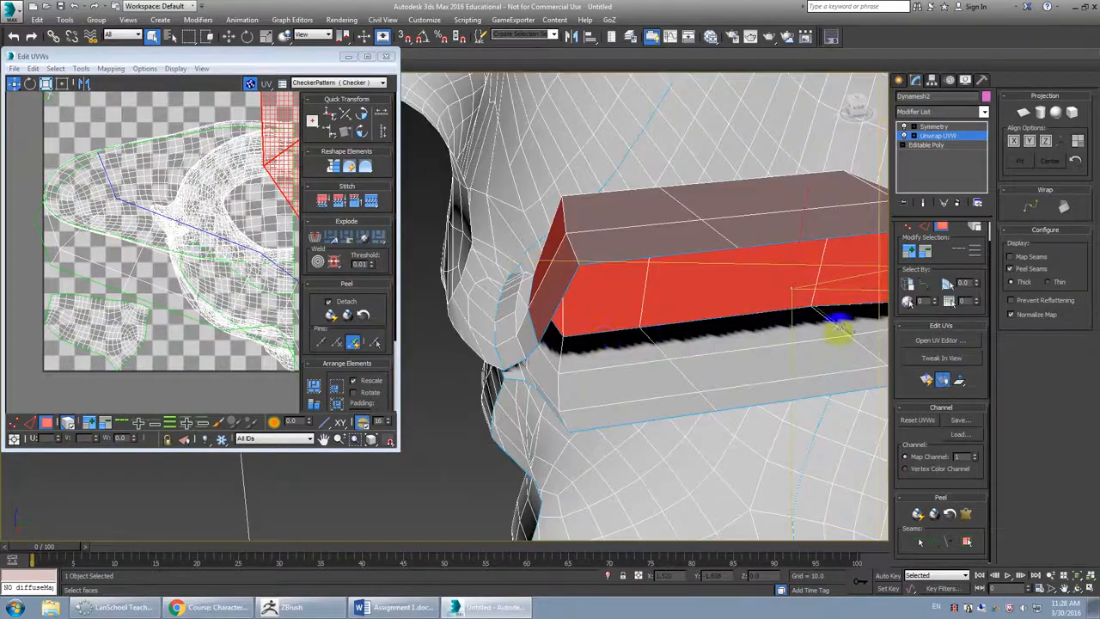
{"action": "scroll", "coordinate": [363, 314], "scroll_direction": "down", "scroll_amount": 1}
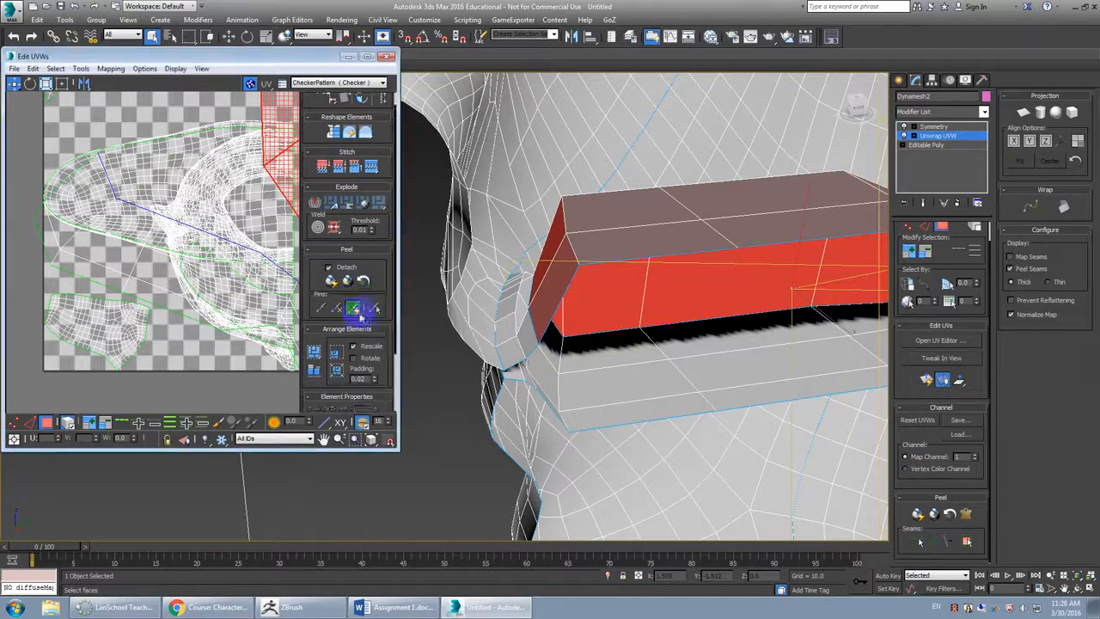
{"action": "left_click", "coordinate": [65, 341]}
{"action": "scroll", "coordinate": [206, 337], "scroll_direction": "down", "scroll_amount": 1}
{"action": "mouse_move", "coordinate": [508, 344]}
{"action": "middle_mouse_down", "text": "alt"}
{"action": "mouse_move", "coordinate": [498, 352]}
{"action": "mouse_move", "coordinate": [521, 338]}
{"action": "mouse_move", "coordinate": [506, 344]}
{"action": "mouse_move", "coordinate": [504, 321]}
{"action": "mouse_move", "coordinate": [519, 312]}
{"action": "mouse_move", "coordinate": [510, 350]}
{"action": "mouse_move", "coordinate": [456, 361]}
{"action": "mouse_move", "coordinate": [422, 348]}
{"action": "mouse_move", "coordinate": [512, 340]}
{"action": "mouse_move", "coordinate": [504, 330]}
{"action": "middle_mouse_up", "text": "alt"}
{"action": "left_click", "coordinate": [492, 258], "text": "ctrl"}
{"action": "left_click", "coordinate": [489, 239], "text": "ctrl"}
{"action": "left_click", "coordinate": [454, 244], "text": "ctrl"}
{"action": "left_click", "coordinate": [422, 247], "text": "ctrl"}
{"action": "middle_click_drag", "start_coordinate": [421, 248], "coordinate": [582, 300], "text": "alt"}
- Turn off element selection and remove the jaw island from the selection, keeping only the inner lower-lip faces
{"action": "middle_click_drag", "start_coordinate": [153, 286], "coordinate": [277, 268]}
{"action": "scroll", "coordinate": [277, 268], "scroll_direction": "up", "scroll_amount": 1}
{"action": "middle_click_drag", "start_coordinate": [206, 152], "coordinate": [149, 156]}
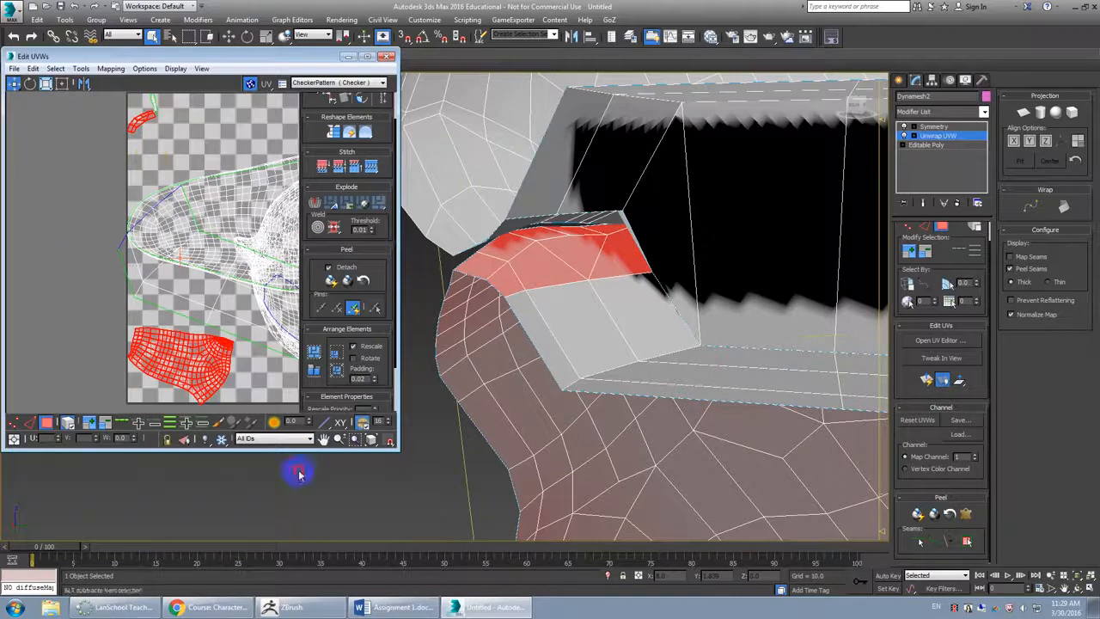
{"action": "left_click", "coordinate": [306, 467]}
{"action": "left_click", "coordinate": [70, 422]}
{"action": "key", "text": "ctrl+z"}
{"action": "middle_click_drag", "start_coordinate": [182, 220], "coordinate": [189, 178]}
{"action": "left_click_drag", "start_coordinate": [174, 394], "coordinate": [263, 427], "text": "alt"}
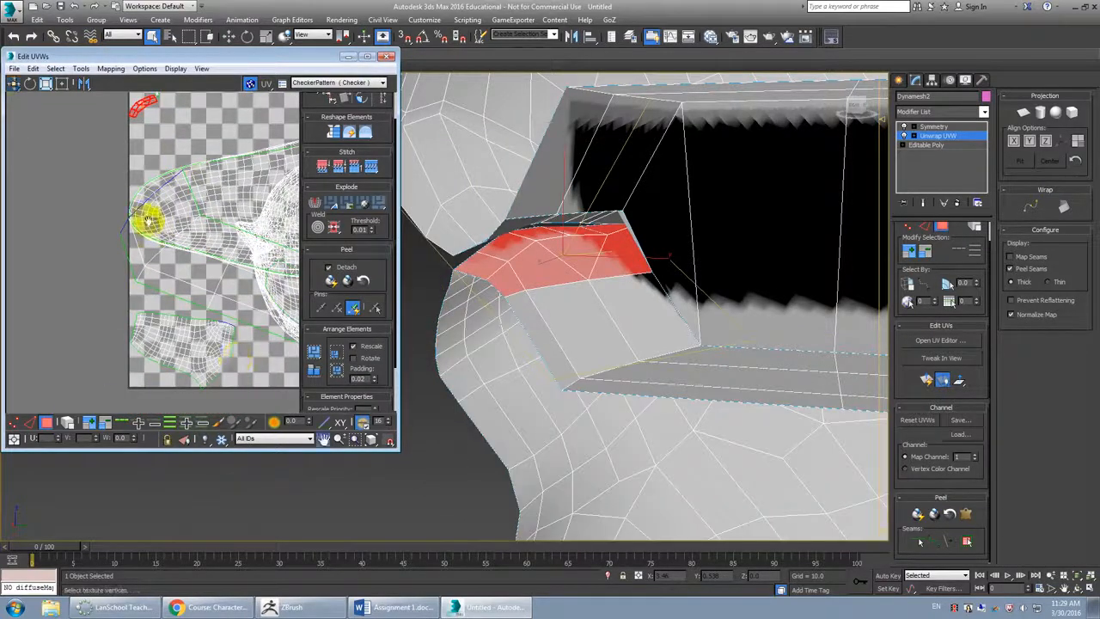
- Move the inner lower-lip UV strip down the layout toward the jaw island
{"action": "middle_click_drag", "start_coordinate": [109, 152], "coordinate": [152, 198]}
{"action": "scroll", "coordinate": [152, 199], "scroll_direction": "up", "scroll_amount": 2}
{"action": "middle_click_drag", "start_coordinate": [184, 159], "coordinate": [151, 246]}
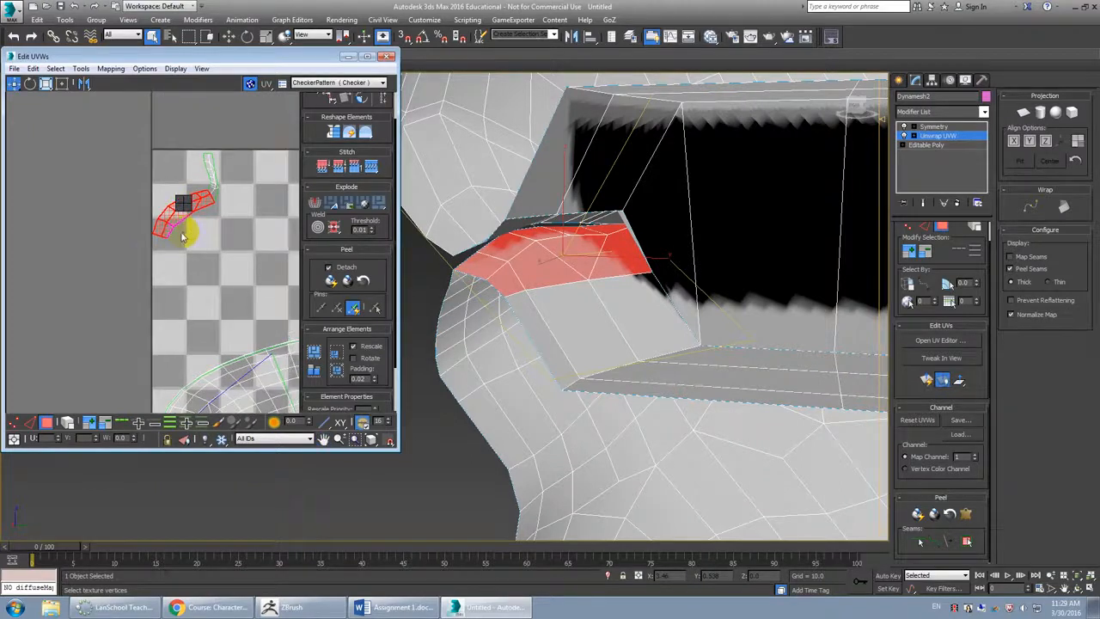
{"action": "left_click_drag", "start_coordinate": [203, 214], "coordinate": [199, 330]}
{"action": "middle_click_drag", "start_coordinate": [197, 287], "coordinate": [179, 179]}
{"action": "scroll", "coordinate": [185, 219], "scroll_direction": "down", "scroll_amount": 2}
{"action": "mouse_move", "coordinate": [189, 236]}
{"action": "middle_mouse_down"}
{"action": "mouse_move", "coordinate": [184, 167]}
{"action": "mouse_move", "coordinate": [183, 256]}
{"action": "middle_mouse_up"}
{"action": "scroll", "coordinate": [186, 214], "scroll_direction": "down", "scroll_amount": 2}
{"action": "scroll", "coordinate": [170, 316], "scroll_direction": "up", "scroll_amount": 2}
{"action": "middle_click_drag", "start_coordinate": [165, 316], "coordinate": [136, 258]}
- Switch to edge selection, select the jaw UV island's border edges along the lower lip, and turn off the peel seam display
{"action": "left_click", "coordinate": [29, 422]}
{"action": "scroll", "coordinate": [430, 284], "scroll_direction": "up", "scroll_amount": 2}
{"action": "middle_click_drag", "start_coordinate": [454, 285], "coordinate": [755, 325], "text": "alt"}
{"action": "scroll", "coordinate": [574, 310], "scroll_direction": "down", "scroll_amount": 5}
{"action": "middle_click_drag", "start_coordinate": [573, 310], "coordinate": [550, 312], "text": "alt"}
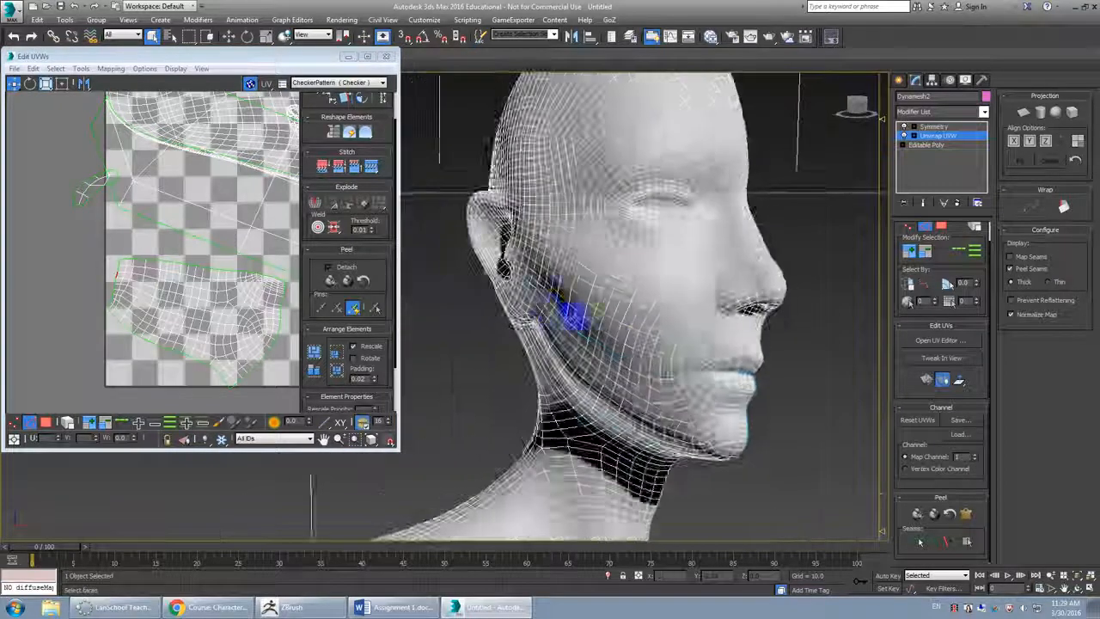
{"action": "scroll", "coordinate": [720, 361], "scroll_direction": "up", "scroll_amount": 4}
{"action": "middle_click_drag", "start_coordinate": [719, 361], "coordinate": [551, 268]}
{"action": "scroll", "coordinate": [551, 269], "scroll_direction": "up", "scroll_amount": 3}
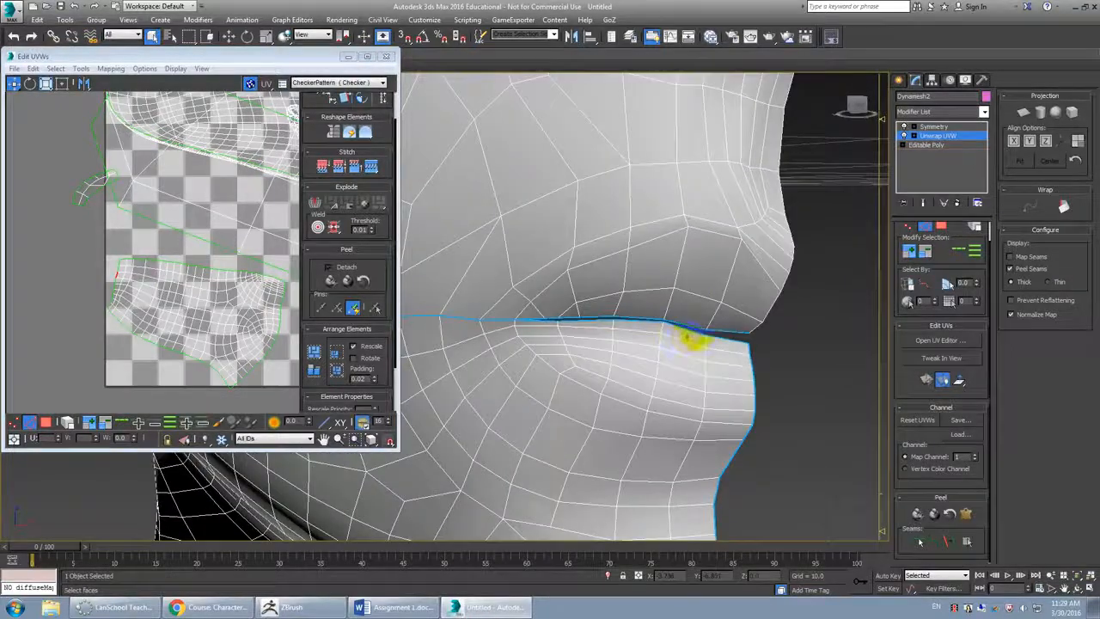
{"action": "scroll", "coordinate": [257, 315], "scroll_direction": "up", "scroll_amount": 8}
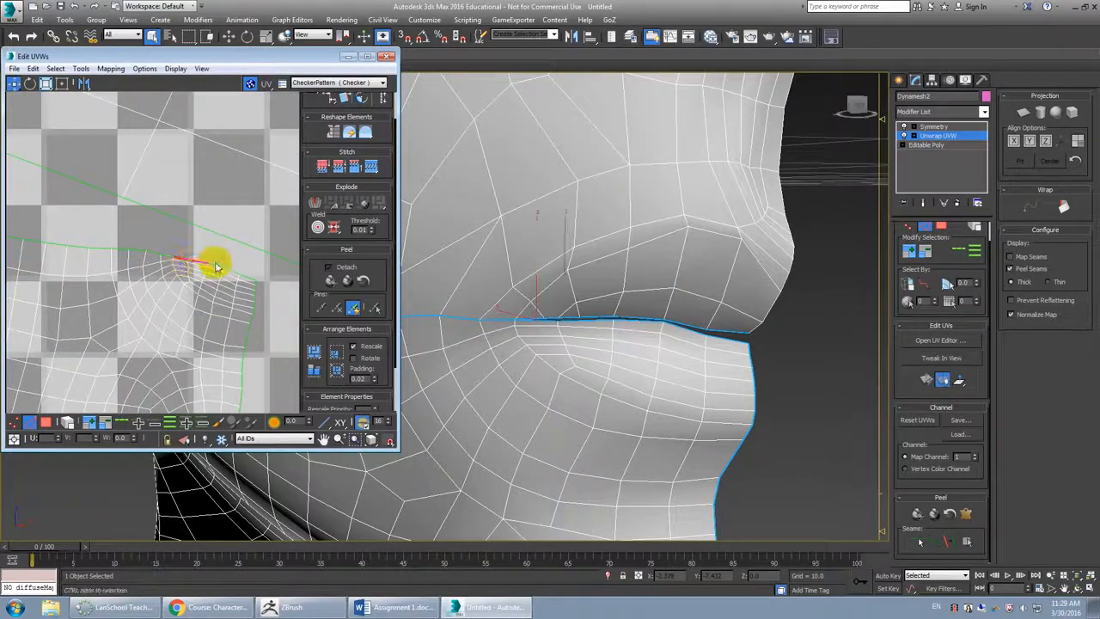
{"action": "left_click_drag", "start_coordinate": [242, 275], "coordinate": [255, 279]}
{"action": "left_click", "coordinate": [1011, 269]}
{"action": "scroll", "coordinate": [675, 318], "scroll_direction": "up", "scroll_amount": 2}
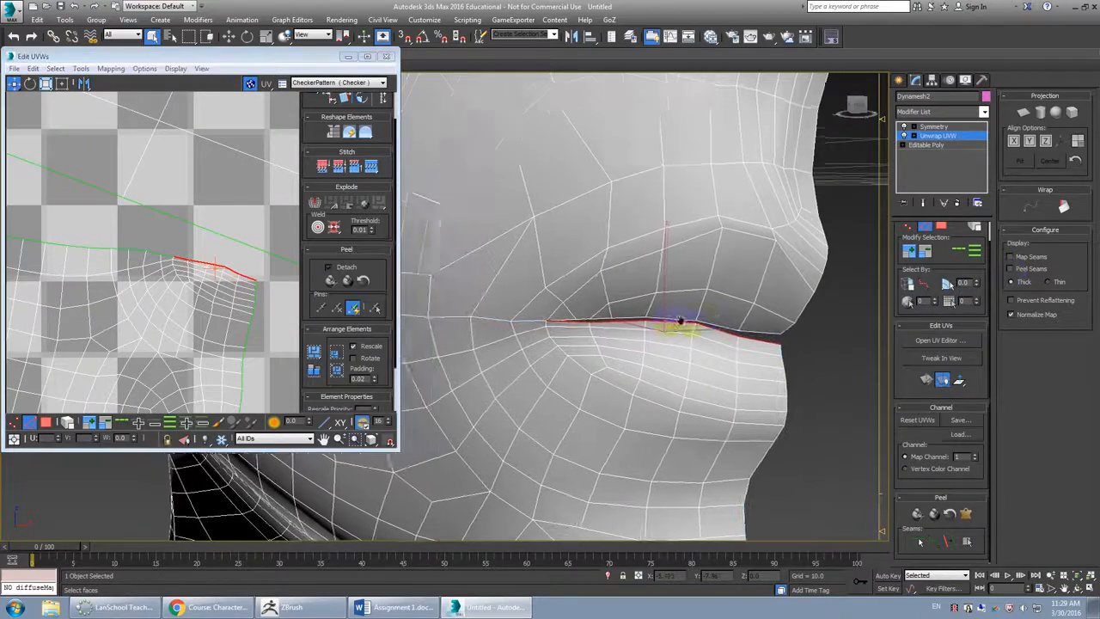
- Select the upper lip's border edges from the centre to the mouth corner and examine where they lie in the UV layout
{"action": "scroll", "coordinate": [202, 263], "scroll_direction": "down", "scroll_amount": 5}
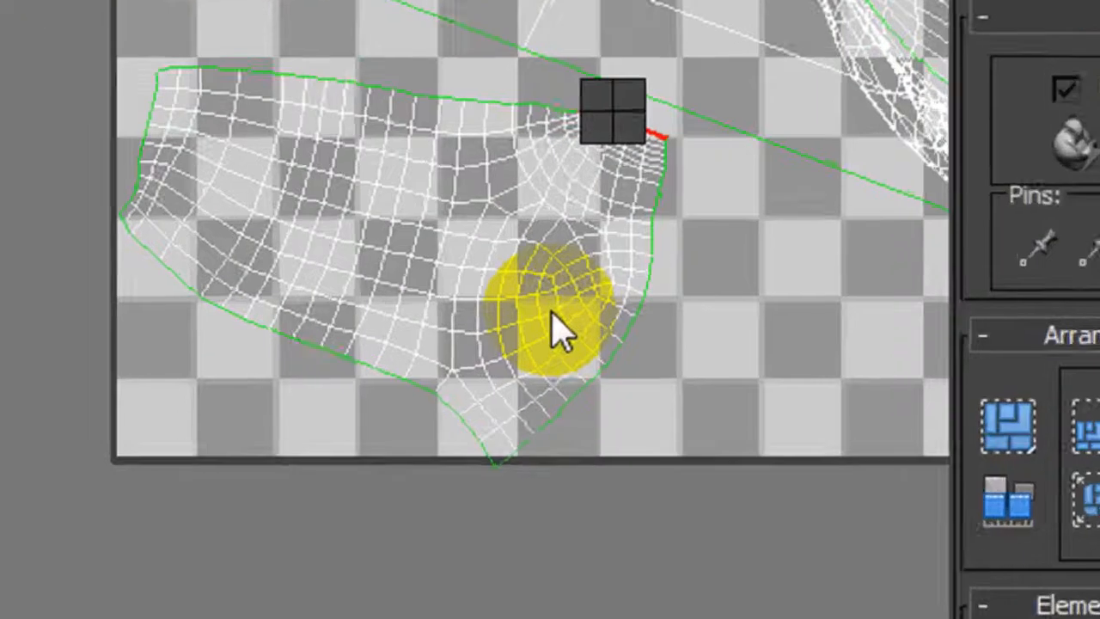
{"action": "scroll", "coordinate": [211, 318], "scroll_direction": "up", "scroll_amount": 6}
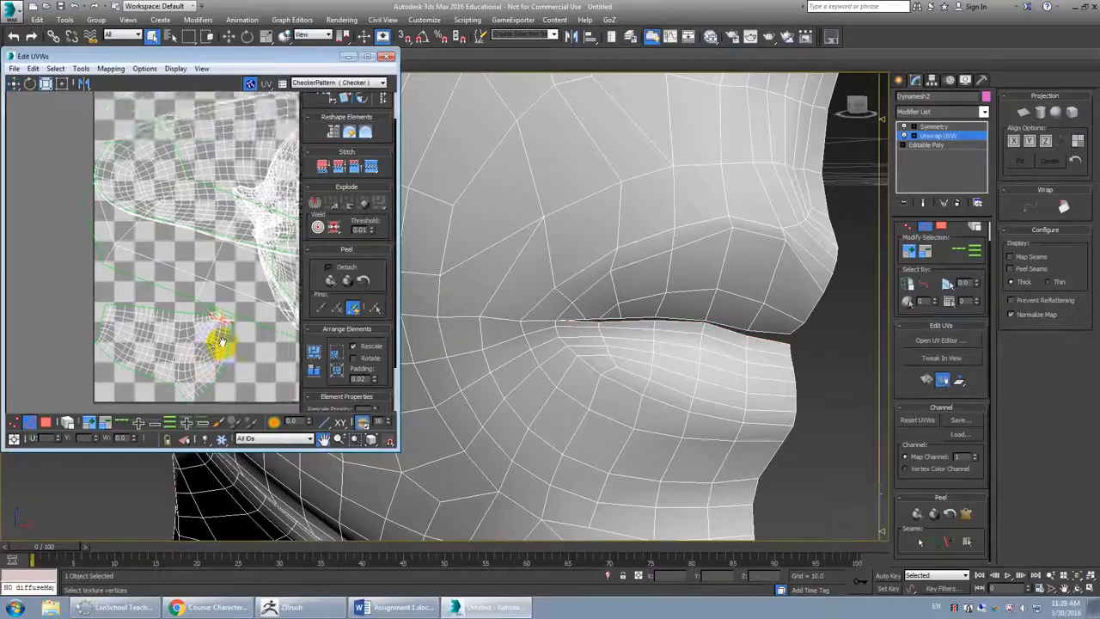
{"action": "scroll", "coordinate": [222, 288], "scroll_direction": "down", "scroll_amount": 6}
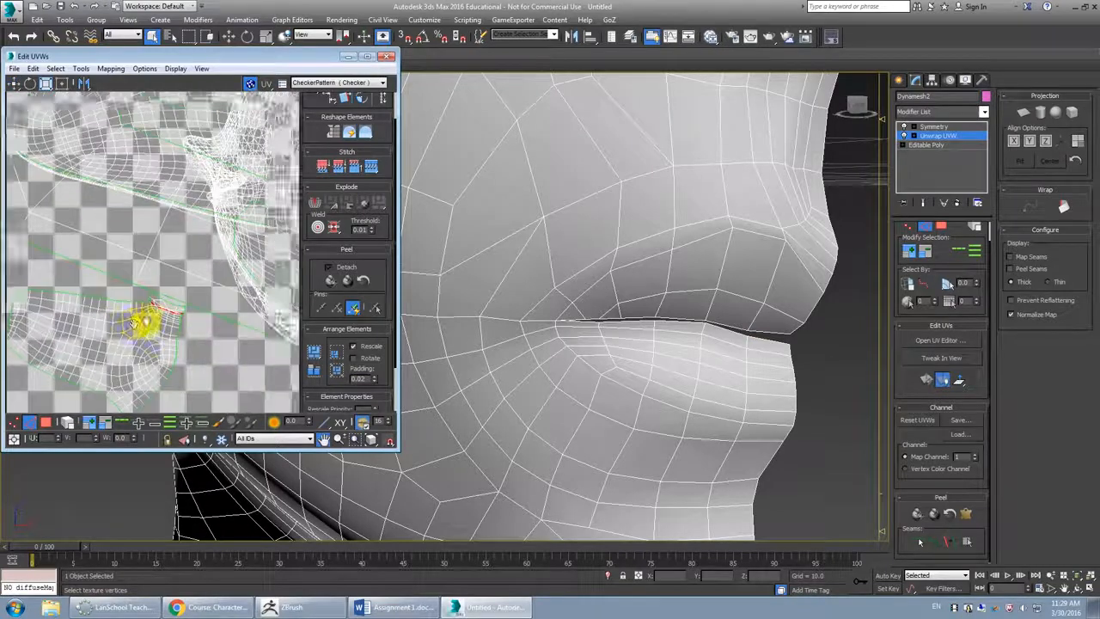
{"action": "middle_click_drag", "start_coordinate": [179, 280], "coordinate": [128, 215]}
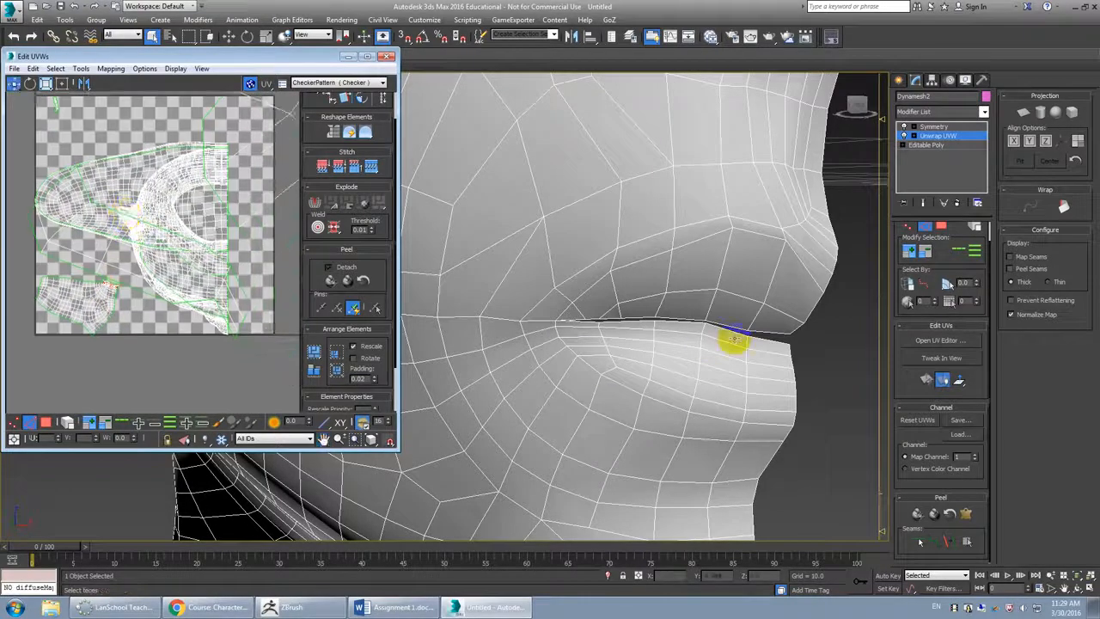
{"action": "left_click", "coordinate": [764, 332]}
{"action": "left_click", "coordinate": [682, 322], "text": "ctrl"}
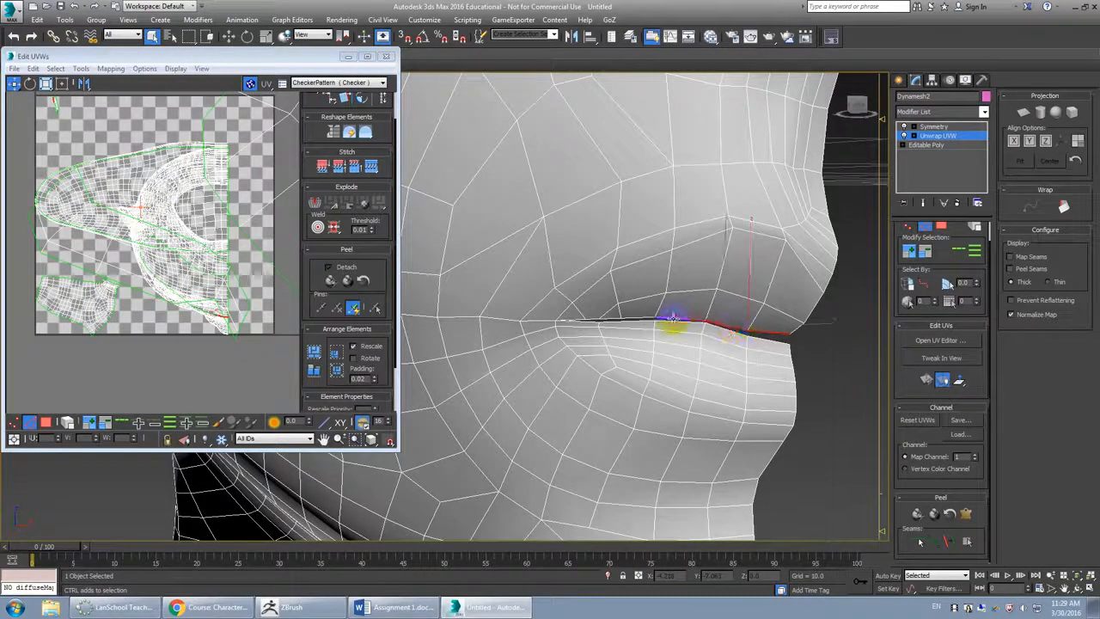
{"action": "scroll", "coordinate": [614, 318], "scroll_direction": "up", "scroll_amount": 4}
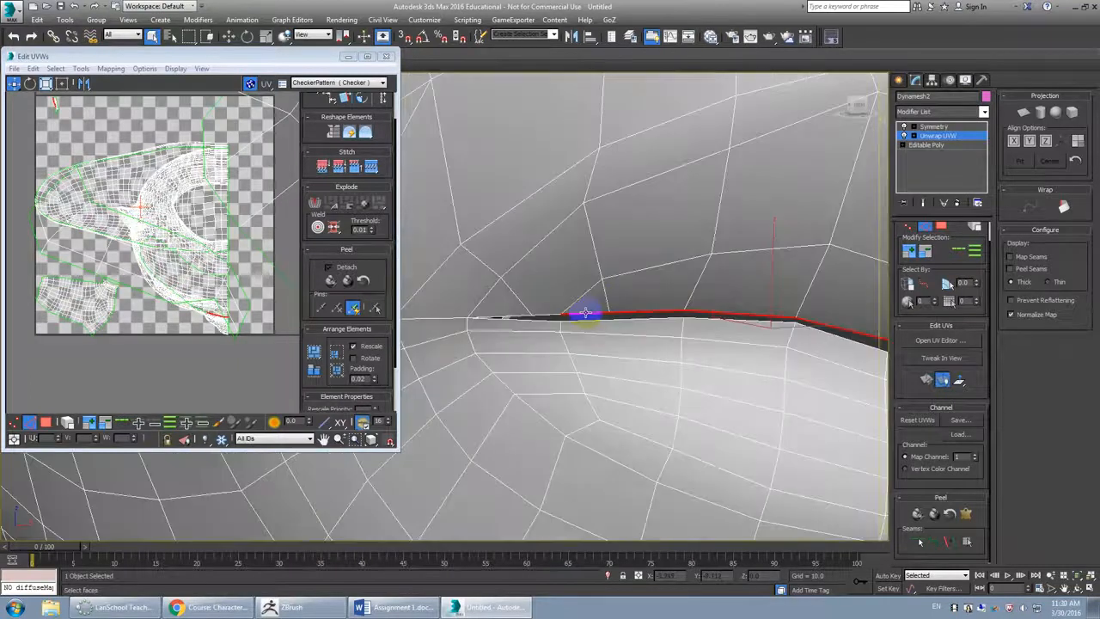
{"action": "scroll", "coordinate": [527, 317], "scroll_direction": "down", "scroll_amount": 5}
{"action": "scroll", "coordinate": [167, 249], "scroll_direction": "up", "scroll_amount": 5}
{"action": "scroll", "coordinate": [97, 194], "scroll_direction": "up", "scroll_amount": 5}
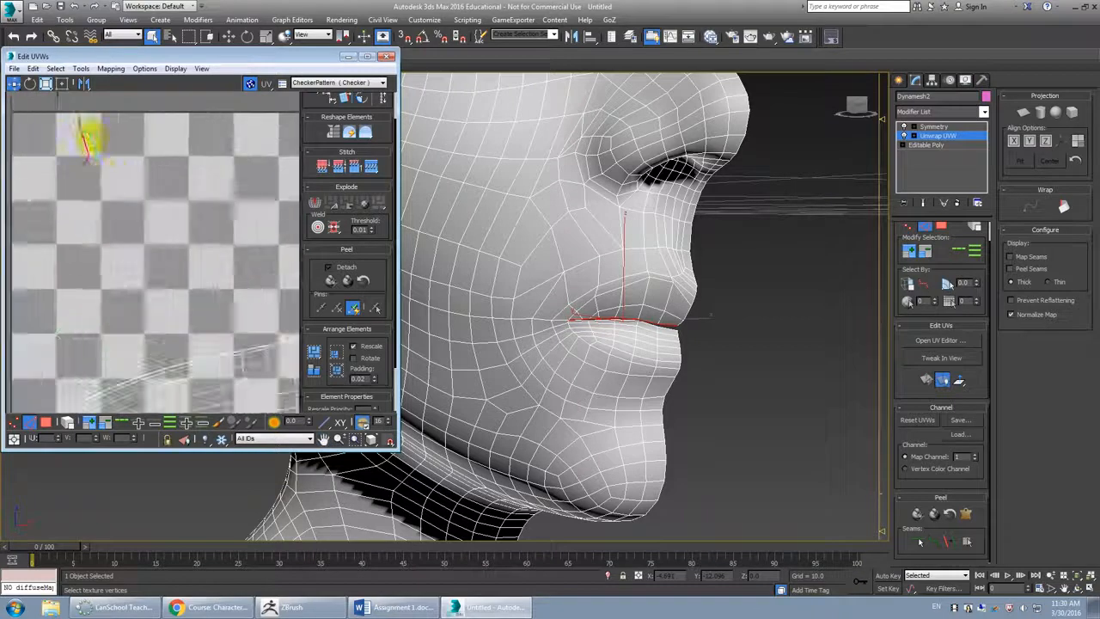
- Hide the checker background in the UV editor and clear the edge selection
{"action": "left_click", "coordinate": [249, 83]}
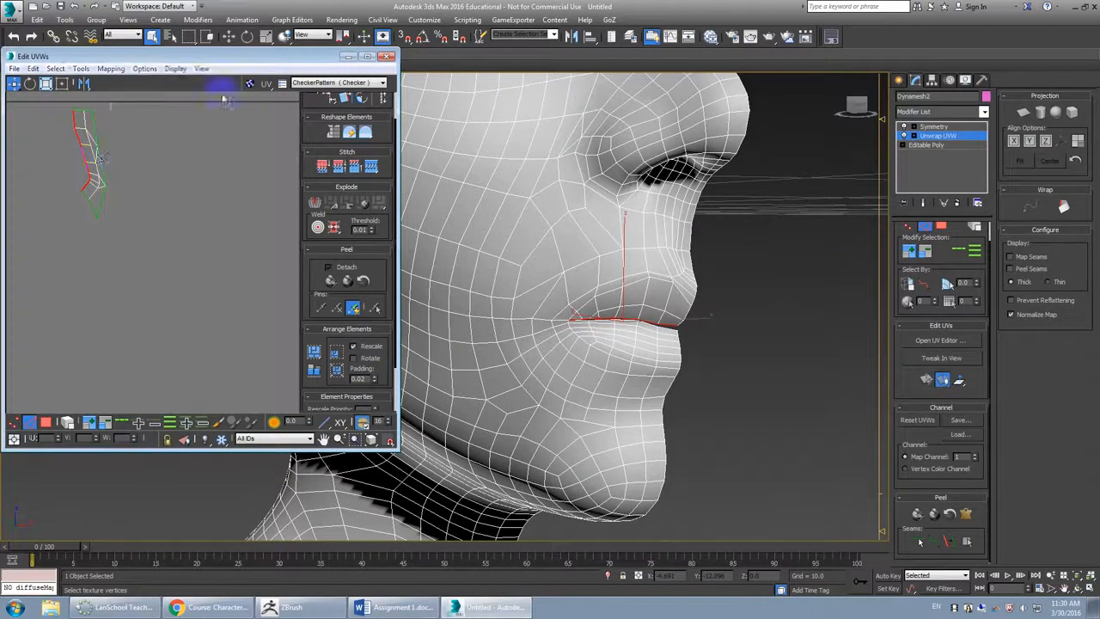
{"action": "scroll", "coordinate": [78, 200], "scroll_direction": "up", "scroll_amount": 10}
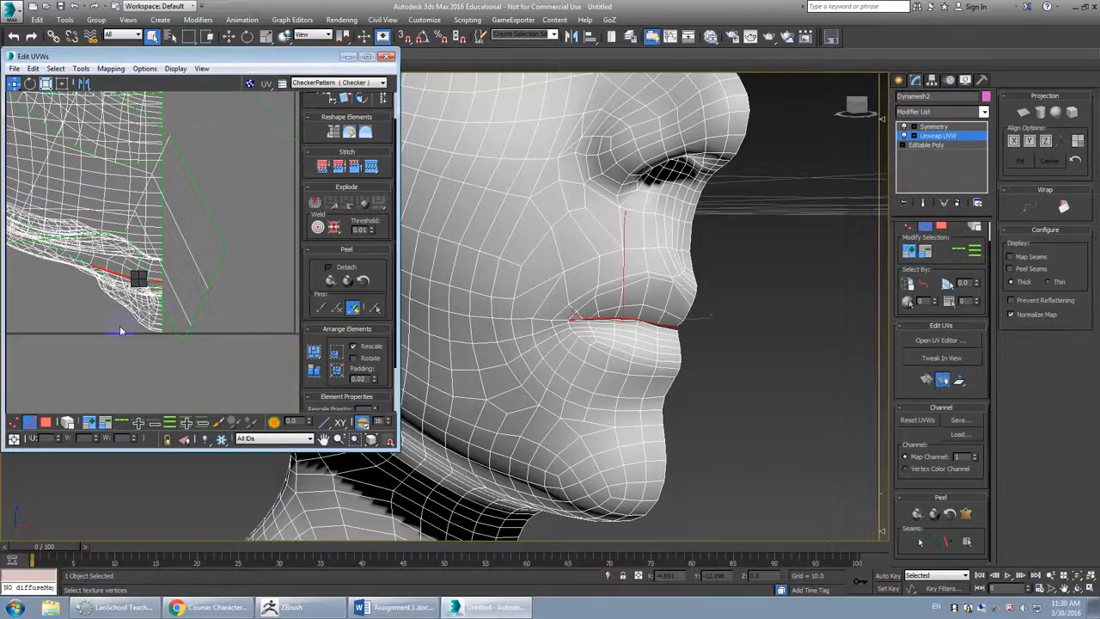
{"action": "left_click", "coordinate": [120, 330]}
{"action": "scroll", "coordinate": [172, 339], "scroll_direction": "down", "scroll_amount": 8}
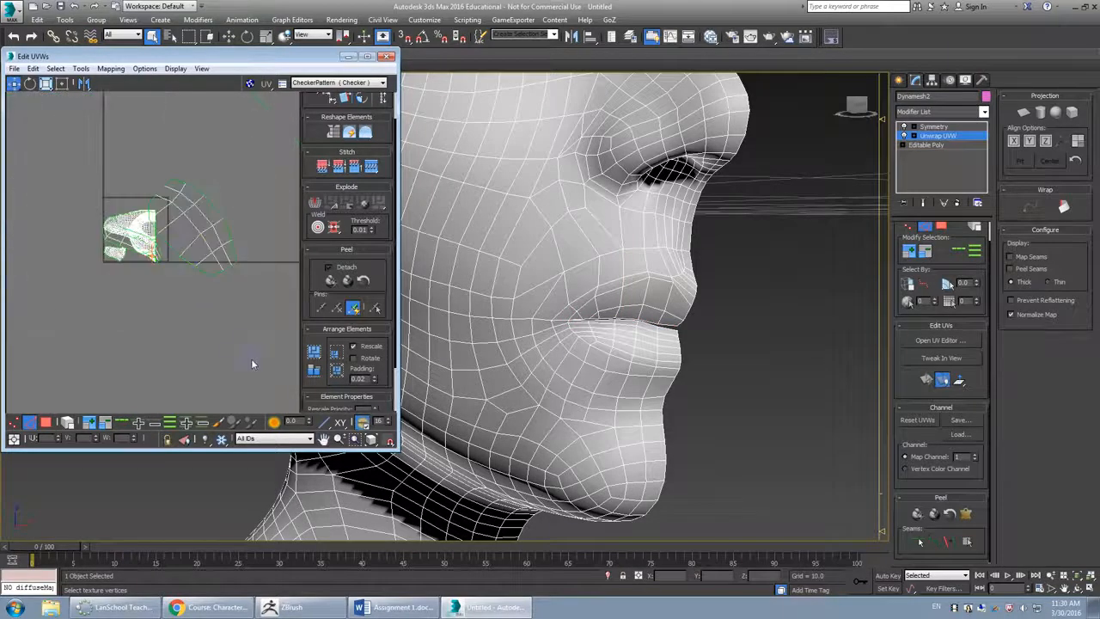
- Select all UV faces, rescale and pack the islands into the UV tile, and close the UV editor
{"action": "left_click", "coordinate": [45, 422]}
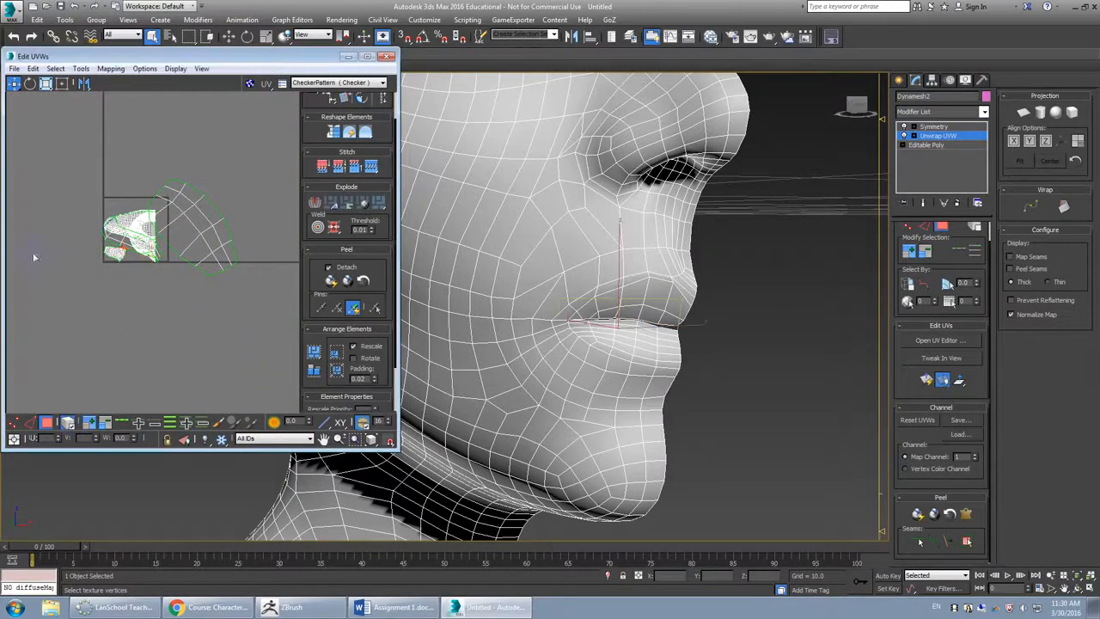
{"action": "key", "text": "ctrl+a"}
{"action": "left_click", "coordinate": [336, 370]}
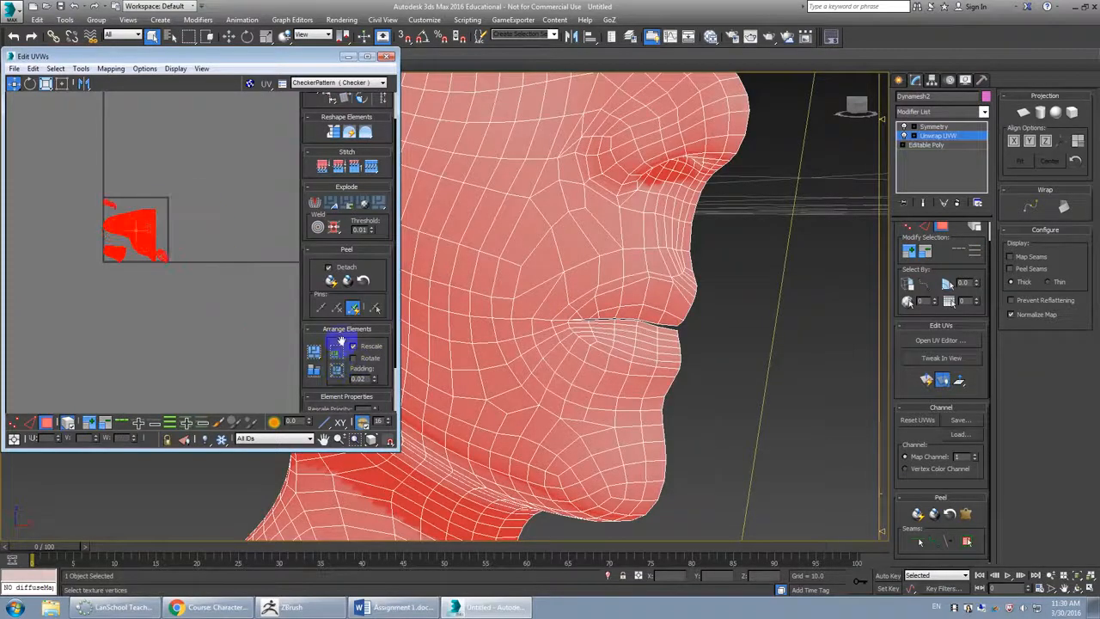
{"action": "scroll", "coordinate": [223, 249], "scroll_direction": "up", "scroll_amount": 6}
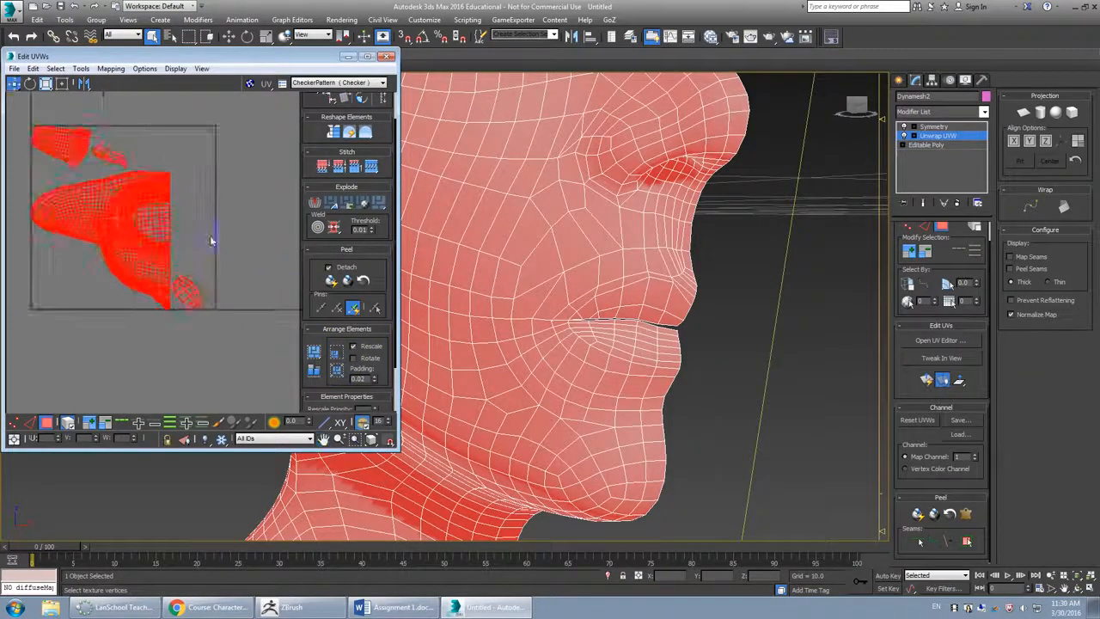
{"action": "left_click", "coordinate": [183, 198]}
{"action": "middle_click_drag", "start_coordinate": [90, 117], "coordinate": [158, 158]}
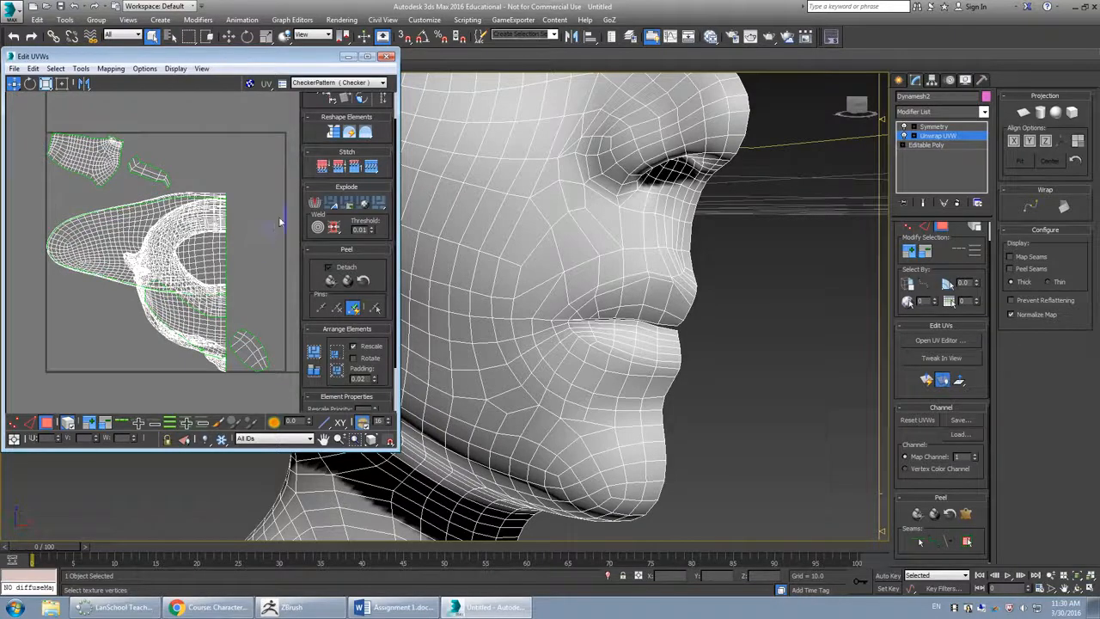
{"action": "left_click", "coordinate": [390, 56]}
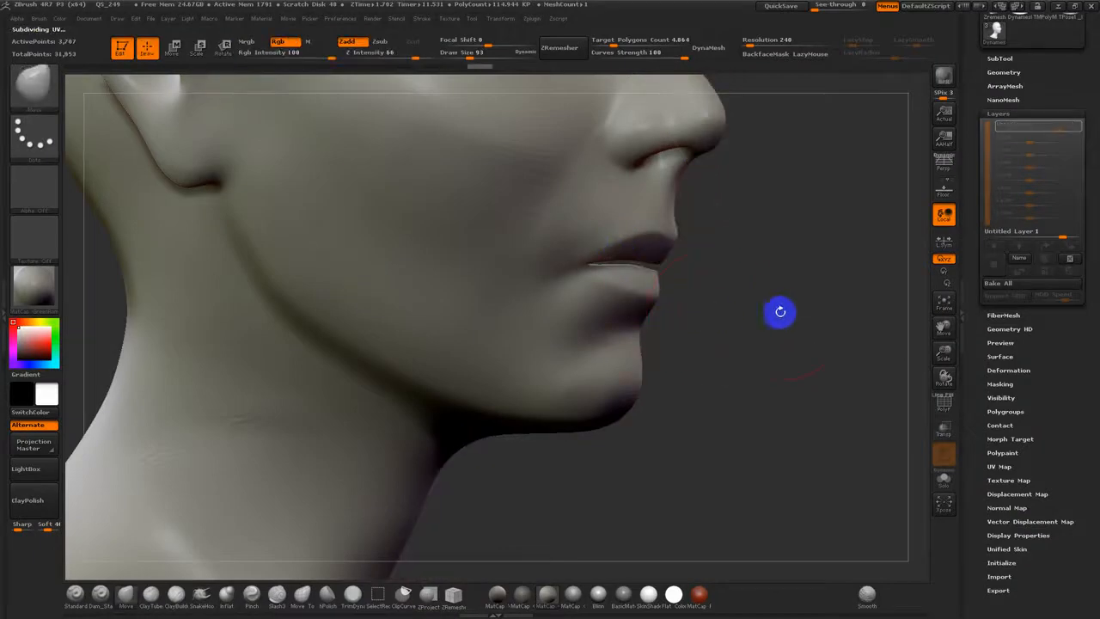
- Switch back to 3ds Max, select the Symmetry modifier, and send the complete head to ZBrush with GoZ
{"action": "key", "text": "alt+Tab"}
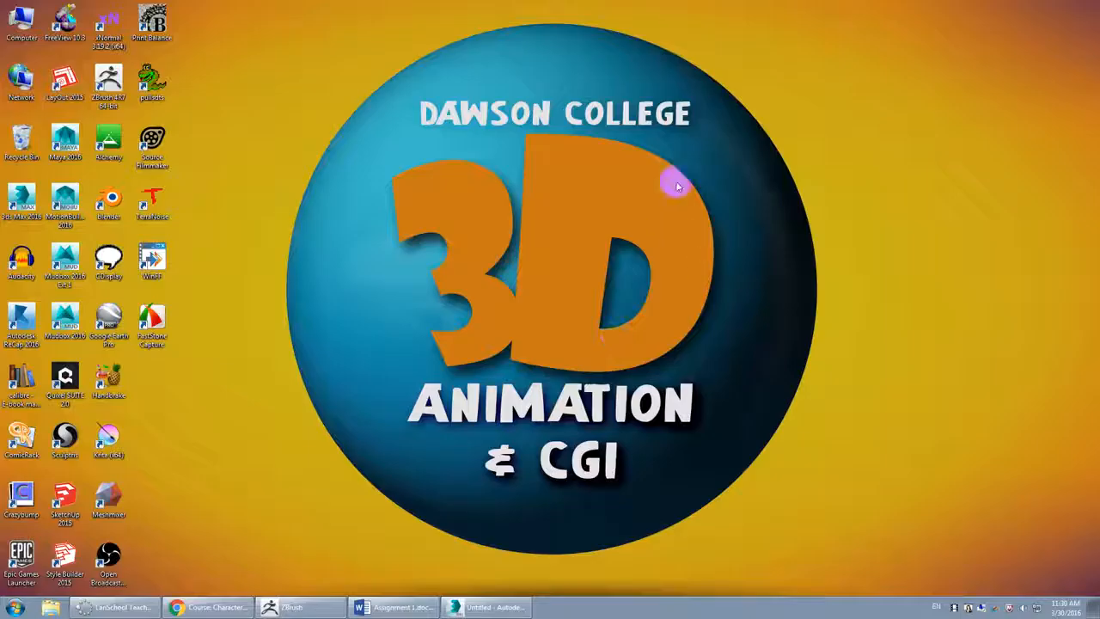
{"action": "left_click", "coordinate": [485, 607]}
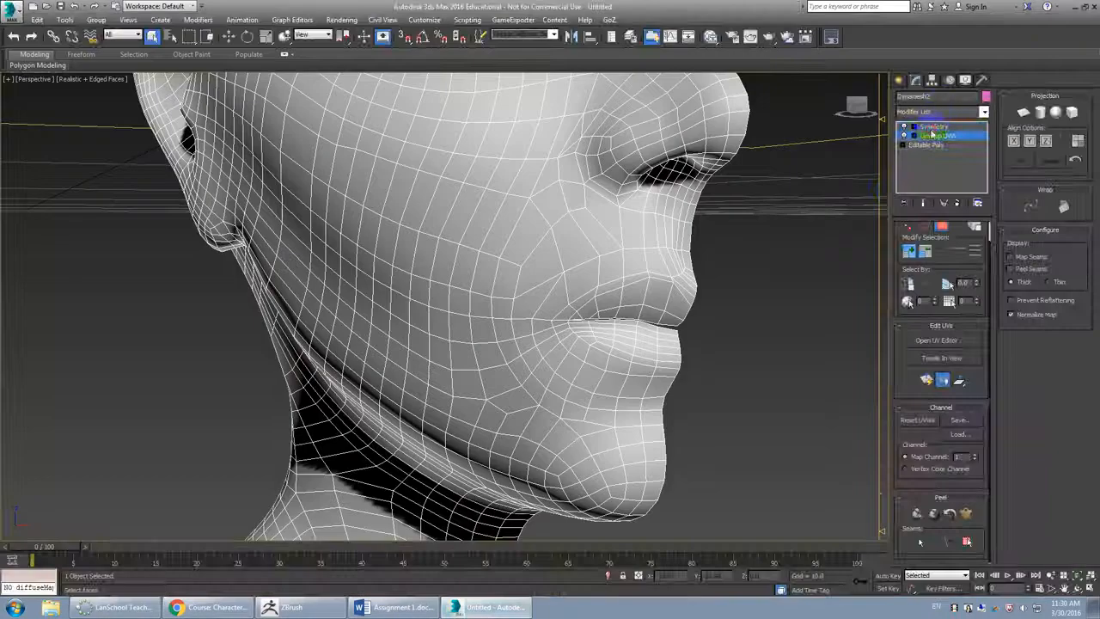
{"action": "left_click", "coordinate": [934, 127]}
{"action": "left_click", "coordinate": [612, 19]}
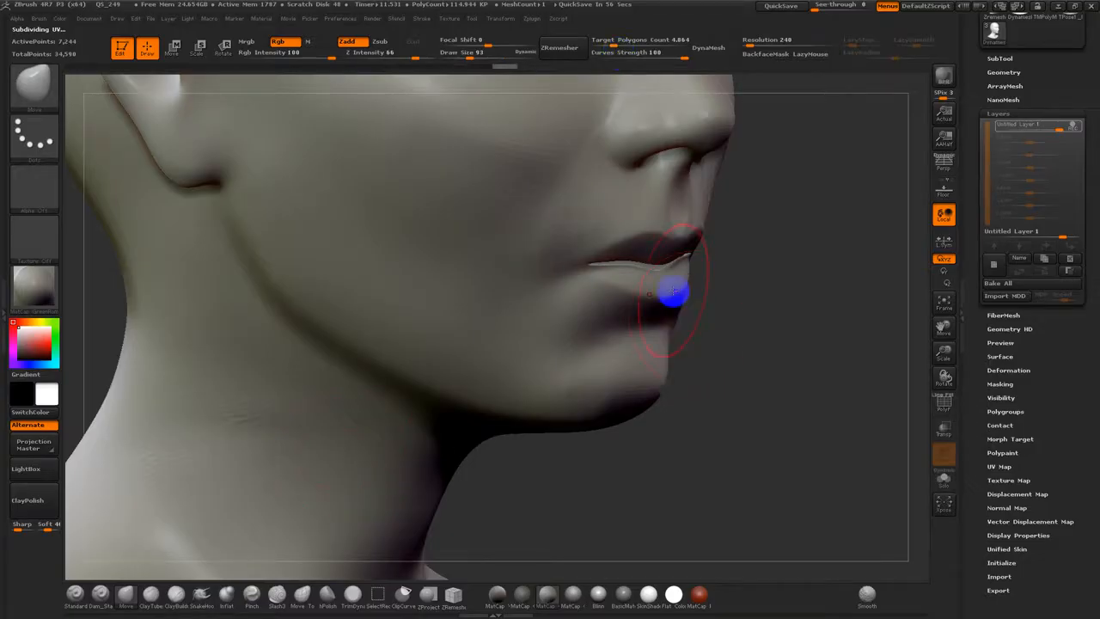
- Turn on the polyframe display and create the head's polygroups from its UV islands
{"action": "key", "text": "shift+f"}
{"action": "left_click_drag", "start_coordinate": [736, 334], "coordinate": [697, 395], "text": "alt"}
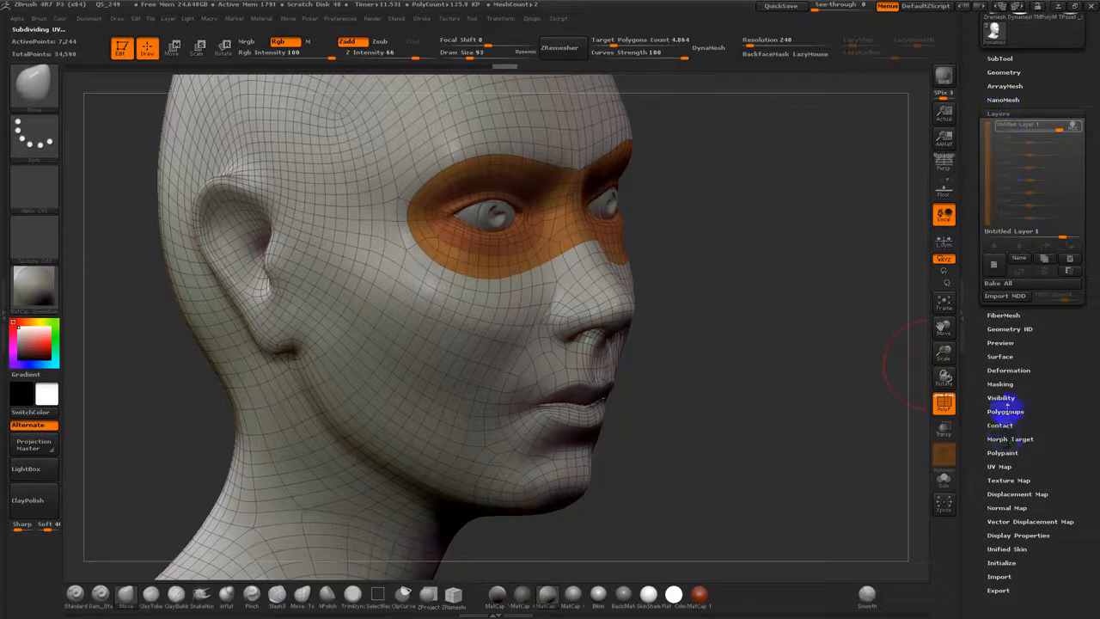
{"action": "left_click", "coordinate": [1005, 410]}
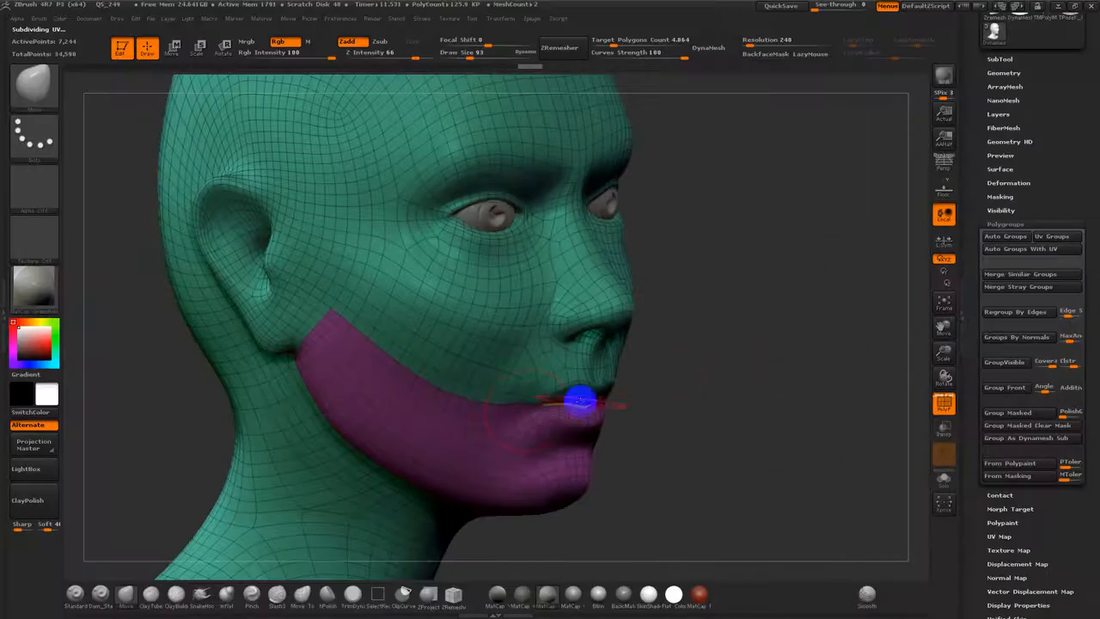
- Isolate the jaw polygroup to inspect the lower lip from several sides, then show the whole head without polyframe
{"action": "right_click_drag", "start_coordinate": [579, 400], "coordinate": [636, 410]}
{"action": "left_click", "coordinate": [525, 476], "text": "ctrl+shift"}
{"action": "right_click_drag", "start_coordinate": [525, 476], "coordinate": [698, 498]}
{"action": "right_click_drag", "start_coordinate": [643, 412], "coordinate": [656, 326], "text": "ctrl"}
{"action": "right_click_drag", "start_coordinate": [696, 387], "coordinate": [662, 384]}
{"action": "key", "text": "shift+f"}
{"action": "left_click", "coordinate": [662, 383], "text": "ctrl+shift"}
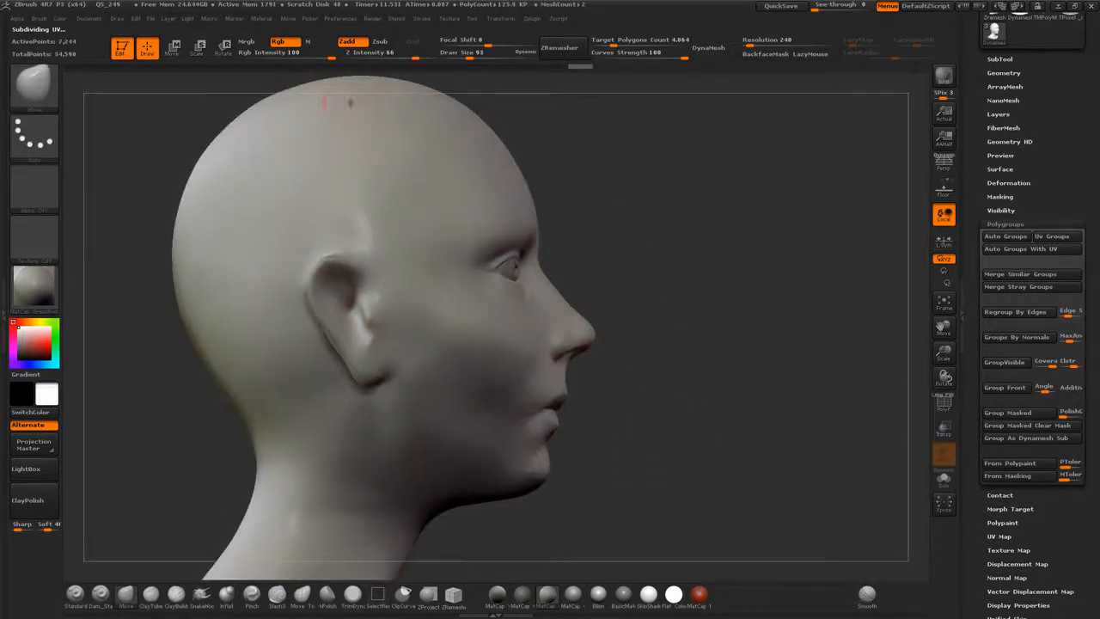
- Activate Rotate, mask everything except the jaw polygroup with a softened mask edge, and open the layer settings
{"action": "left_click", "coordinate": [227, 48]}
{"action": "left_click", "coordinate": [475, 435], "text": "ctrl"}
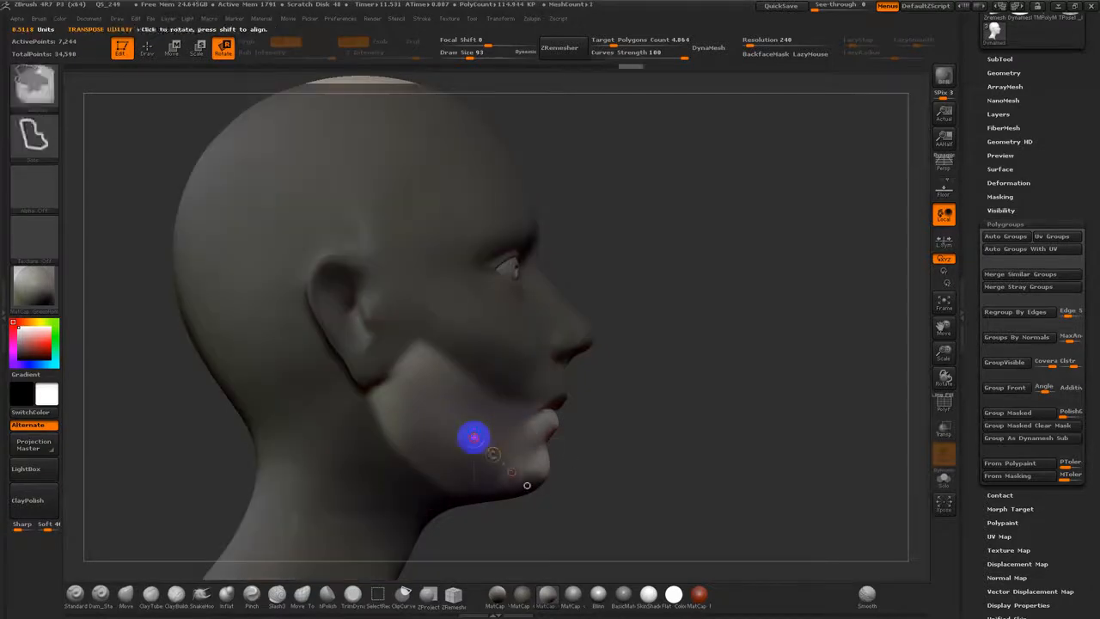
{"action": "left_click", "coordinate": [1007, 222]}
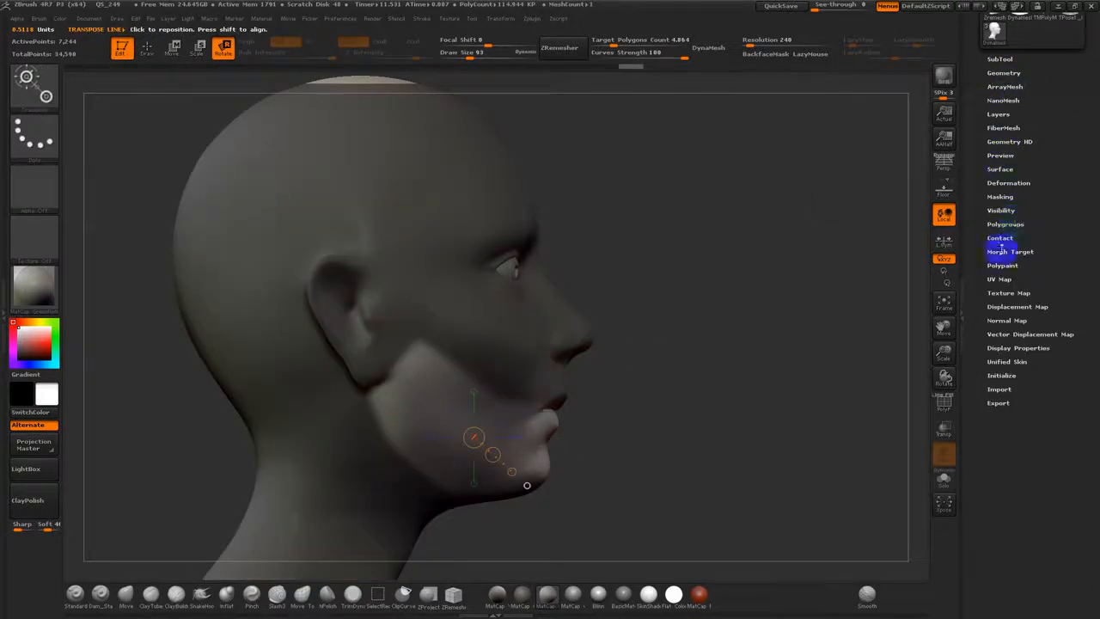
{"action": "left_click", "coordinate": [999, 116]}
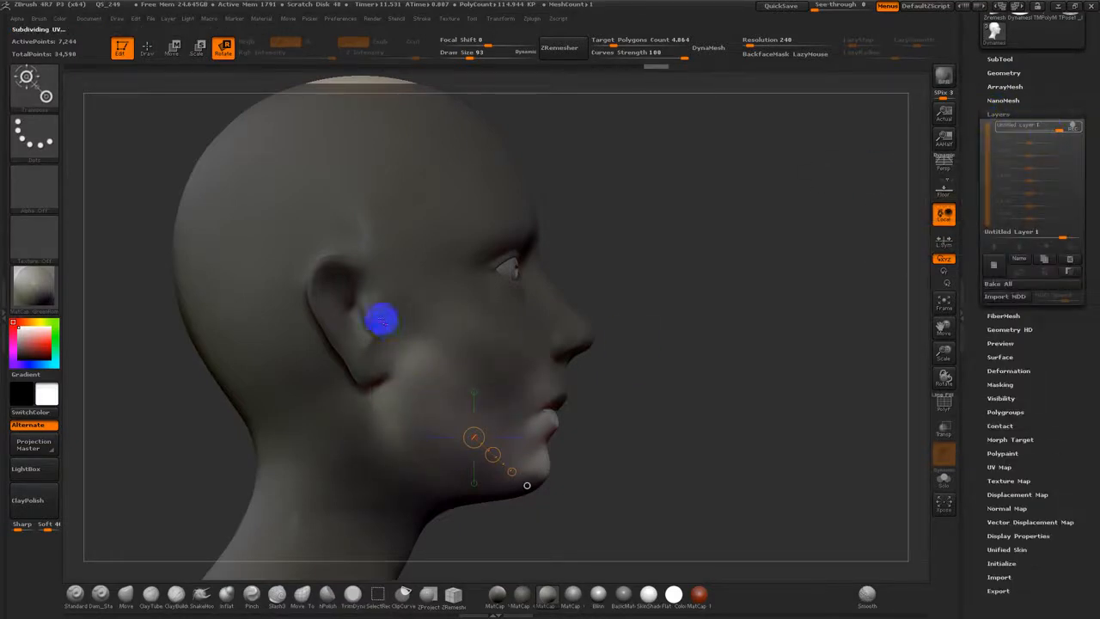
- Draw a rotation line from the front of the ear to the chin and try rotating the jaw open
{"action": "left_click_drag", "start_coordinate": [382, 320], "coordinate": [543, 483]}
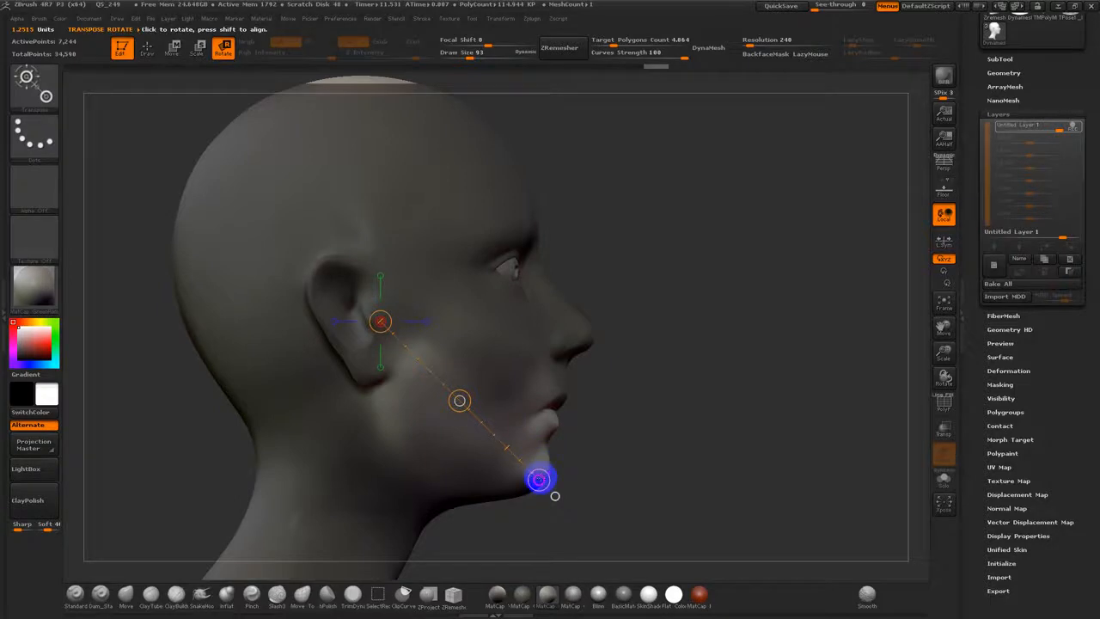
{"action": "left_click_drag", "start_coordinate": [538, 479], "coordinate": [512, 501]}
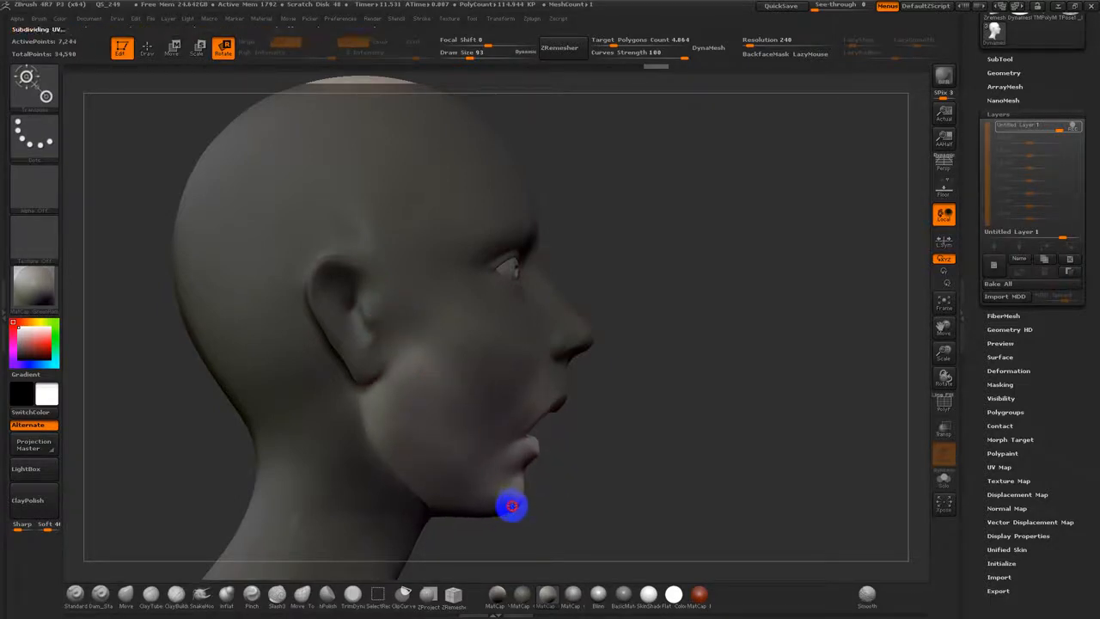
{"action": "mouse_move", "coordinate": [622, 465]}
{"action": "left_mouse_down"}
{"action": "mouse_move", "coordinate": [572, 459]}
{"action": "mouse_move", "coordinate": [665, 461]}
{"action": "mouse_move", "coordinate": [636, 465]}
{"action": "left_mouse_up"}
{"action": "left_click_drag", "start_coordinate": [776, 439], "coordinate": [797, 438]}
{"action": "left_click_drag", "start_coordinate": [691, 445], "coordinate": [730, 446]}
{"action": "left_click_drag", "start_coordinate": [596, 430], "coordinate": [599, 507], "text": "alt"}
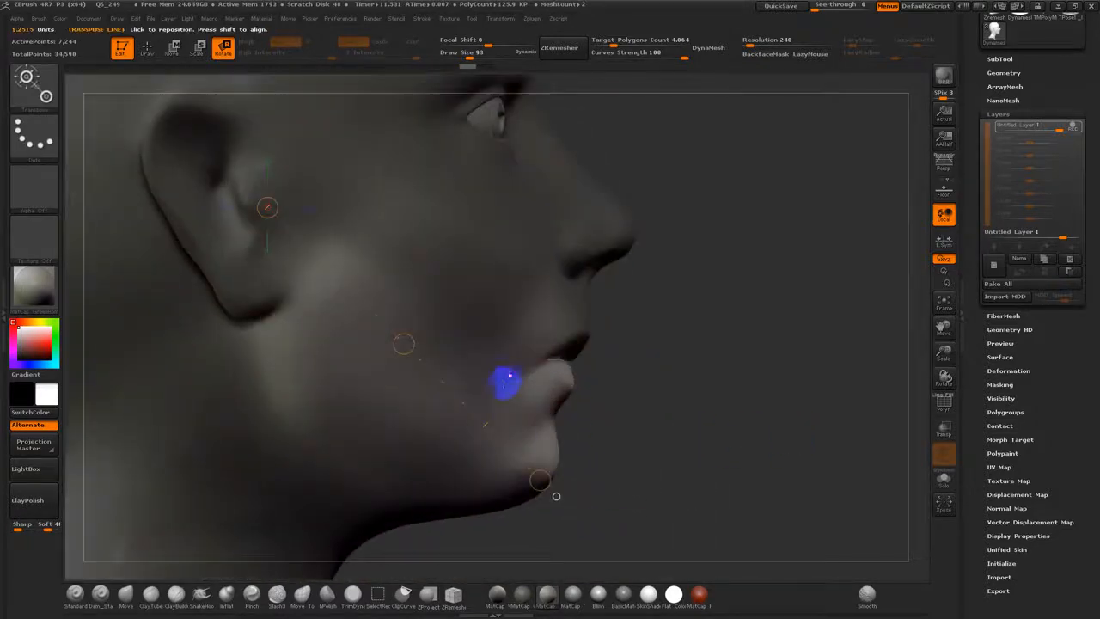
- Return to Draw mode and erase the mask around the lower lip and the corner of the mouth
{"action": "left_click", "coordinate": [150, 49]}
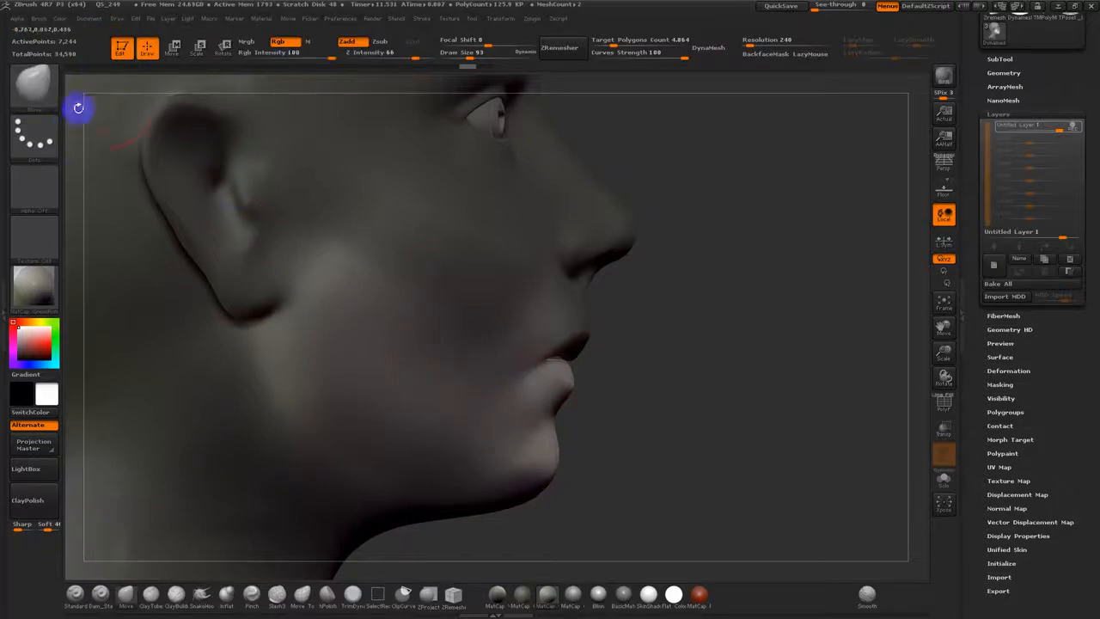
{"action": "mouse_move", "coordinate": [513, 385]}
{"action": "left_mouse_down", "text": "ctrl+alt"}
{"action": "mouse_move", "coordinate": [451, 349]}
{"action": "mouse_move", "coordinate": [514, 383]}
{"action": "mouse_move", "coordinate": [507, 318]}
{"action": "mouse_move", "coordinate": [503, 383]}
{"action": "left_mouse_up", "text": "ctrl+alt"}
{"action": "left_click_drag", "start_coordinate": [638, 400], "coordinate": [581, 397]}
{"action": "mouse_move", "coordinate": [552, 356]}
{"action": "left_mouse_down", "text": "ctrl+alt"}
{"action": "mouse_move", "coordinate": [493, 422]}
{"action": "mouse_move", "coordinate": [532, 404]}
{"action": "left_mouse_up", "text": "ctrl+alt"}
{"action": "mouse_move", "coordinate": [550, 356]}
{"action": "left_mouse_down", "text": "ctrl+alt"}
{"action": "mouse_move", "coordinate": [533, 341]}
{"action": "mouse_move", "coordinate": [452, 415]}
{"action": "mouse_move", "coordinate": [515, 403]}
{"action": "left_mouse_up", "text": "ctrl+alt"}
{"action": "left_click_drag", "start_coordinate": [788, 436], "coordinate": [813, 435], "text": "shift"}
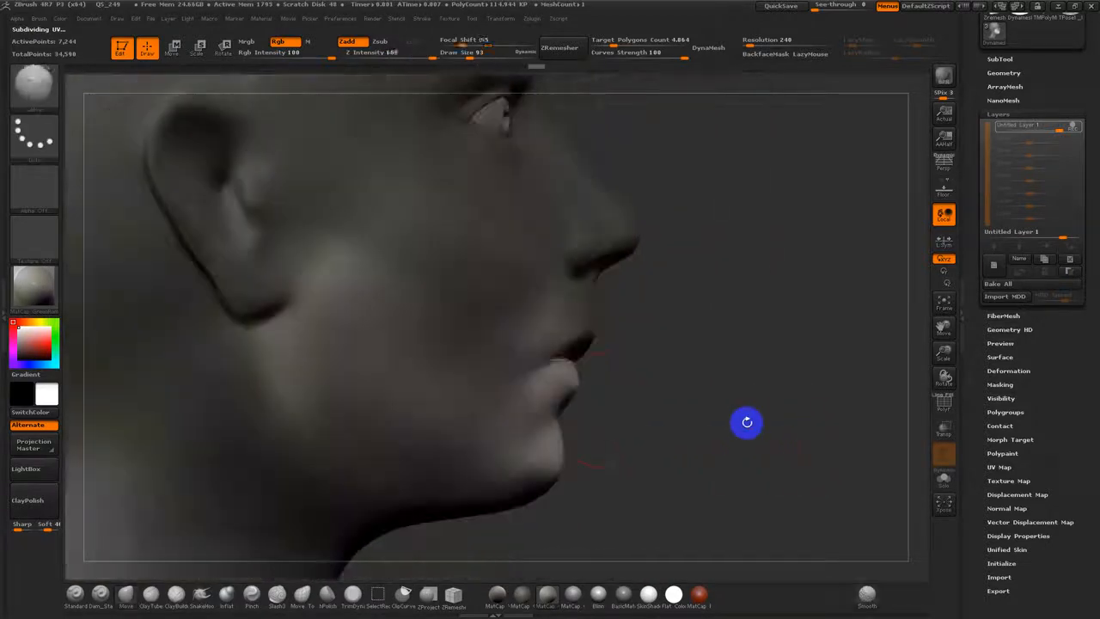
{"action": "left_click_drag", "start_coordinate": [621, 391], "coordinate": [613, 382], "text": "alt"}
- Test the edited mask by rotating the jaw open about the ear, and undo the rotation
{"action": "left_click", "coordinate": [222, 48]}
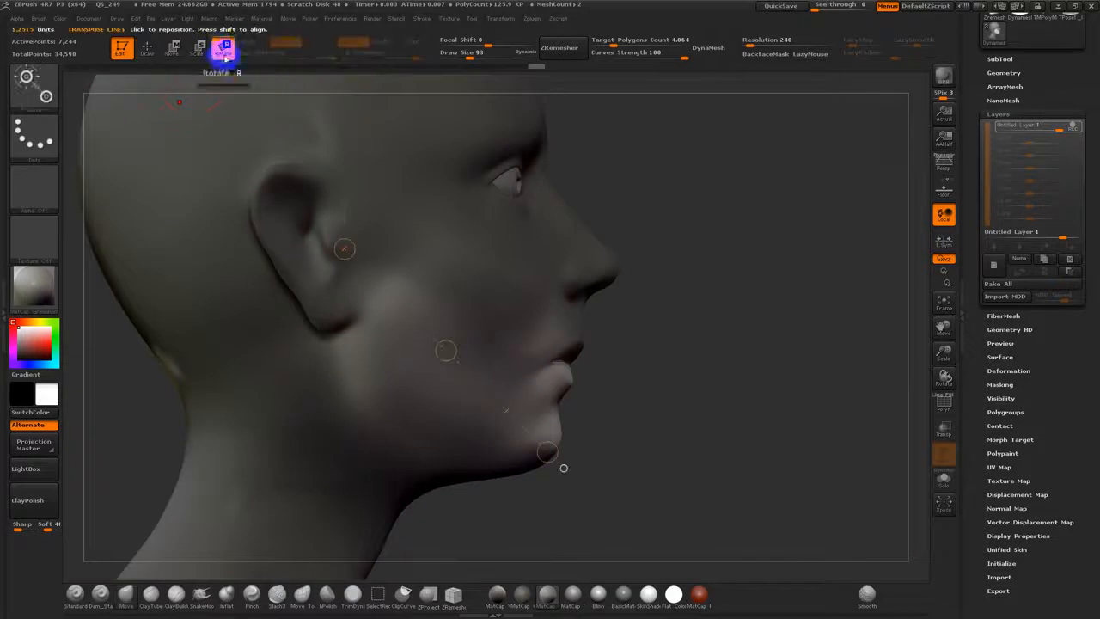
{"action": "left_click_drag", "start_coordinate": [548, 452], "coordinate": [523, 489]}
{"action": "key", "text": "ctrl+z"}
- Try a lasso mask over the area between the nose and the lower lip, and undo it
{"action": "left_click_drag", "start_coordinate": [539, 314], "coordinate": [528, 371]}
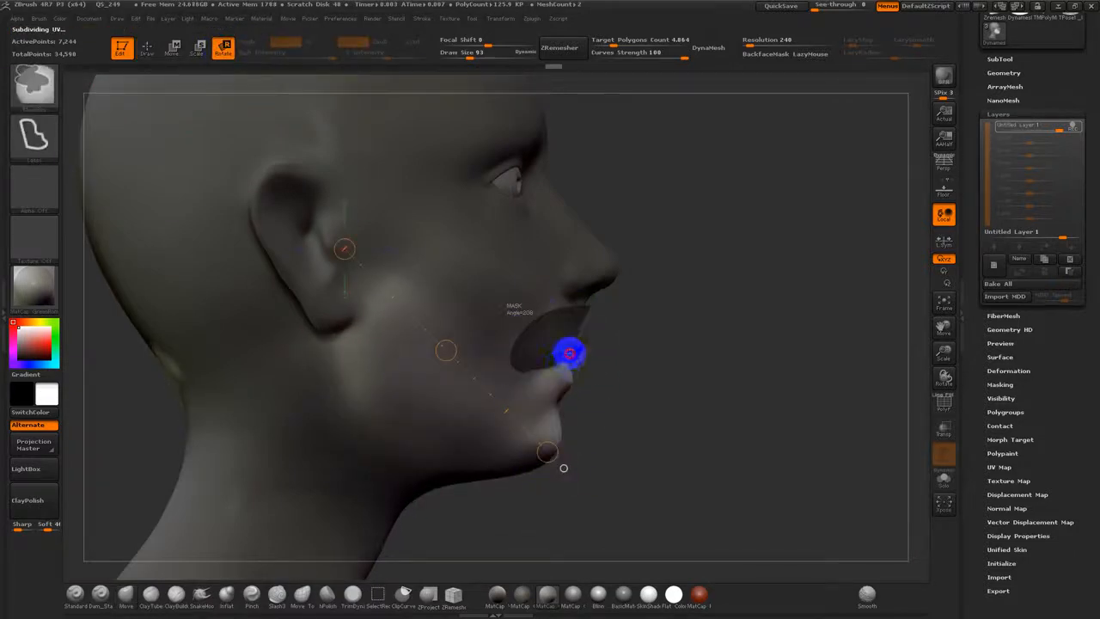
{"action": "key", "text": "ctrl+z"}
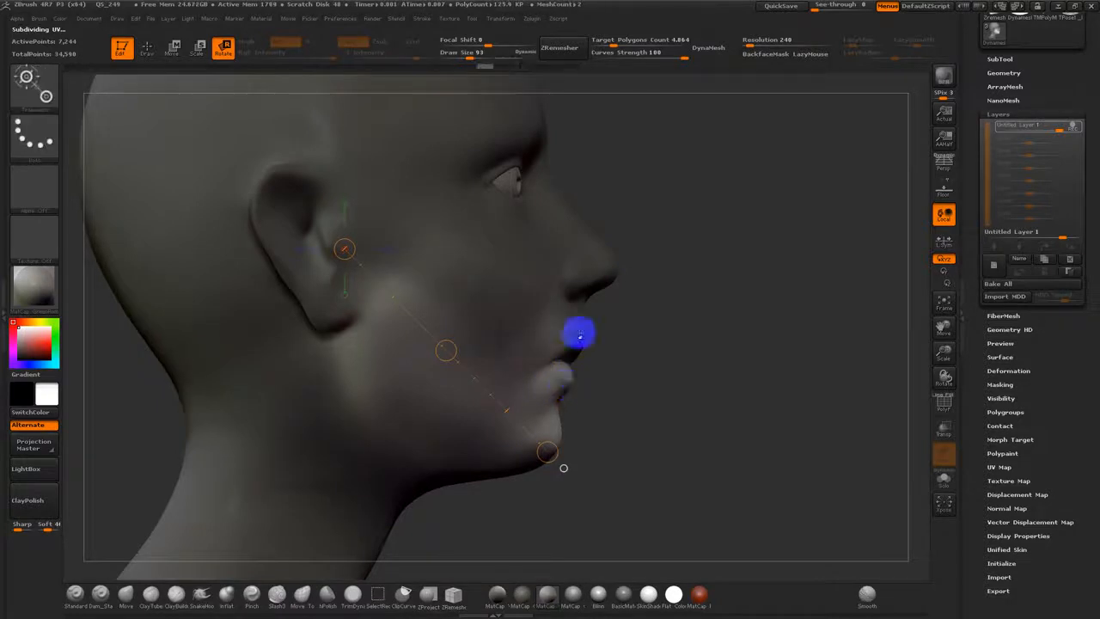
{"action": "key", "text": "ctrl+z"}
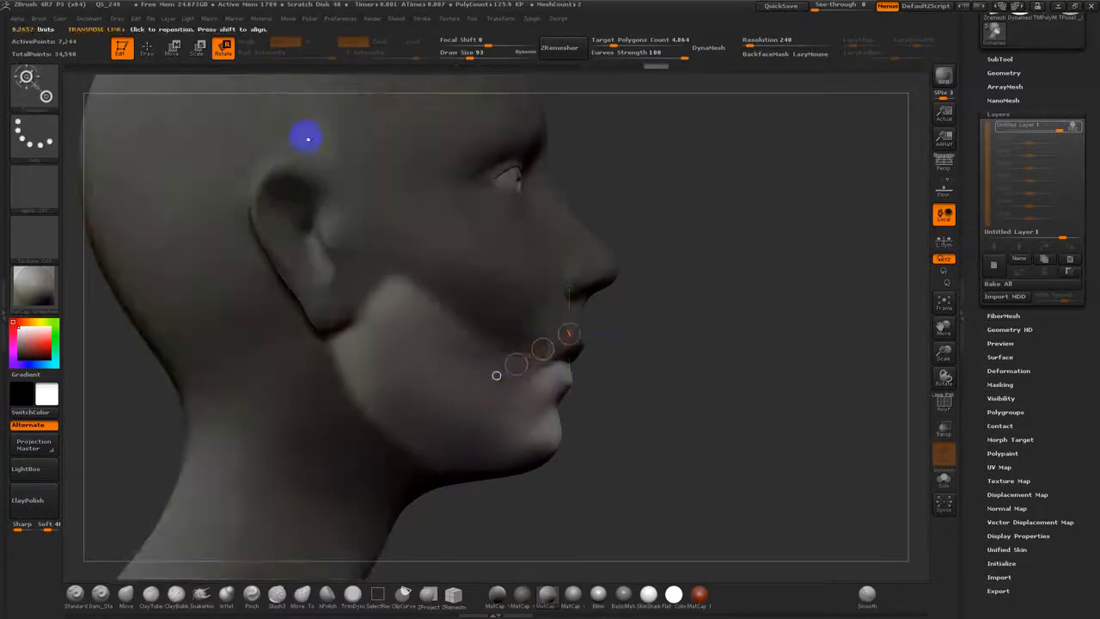
- Return to Draw mode, lasso-mask the upper lip area with a softened edge, and adjust the mask from the ear down to the neck
{"action": "left_click", "coordinate": [147, 47]}
{"action": "mouse_move", "coordinate": [577, 303]}
{"action": "left_mouse_down", "text": "ctrl"}
{"action": "mouse_move", "coordinate": [523, 346]}
{"action": "mouse_move", "coordinate": [531, 378]}
{"action": "mouse_move", "coordinate": [569, 347]}
{"action": "left_mouse_up", "text": "ctrl"}
{"action": "left_click", "coordinate": [544, 398], "text": "ctrl"}
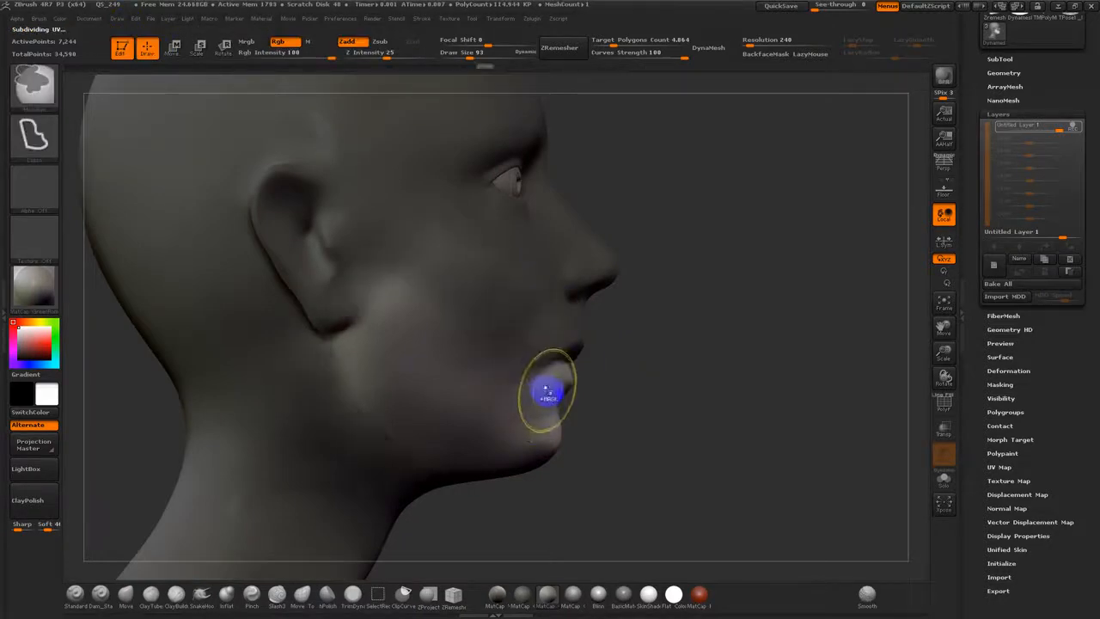
{"action": "left_click_drag", "start_coordinate": [712, 428], "coordinate": [710, 370], "text": "alt"}
{"action": "mouse_move", "coordinate": [307, 165]}
{"action": "left_mouse_down", "text": "ctrl"}
{"action": "mouse_move", "coordinate": [192, 376]}
{"action": "mouse_move", "coordinate": [386, 569]}
{"action": "mouse_move", "coordinate": [429, 507]}
{"action": "left_mouse_up", "text": "ctrl"}
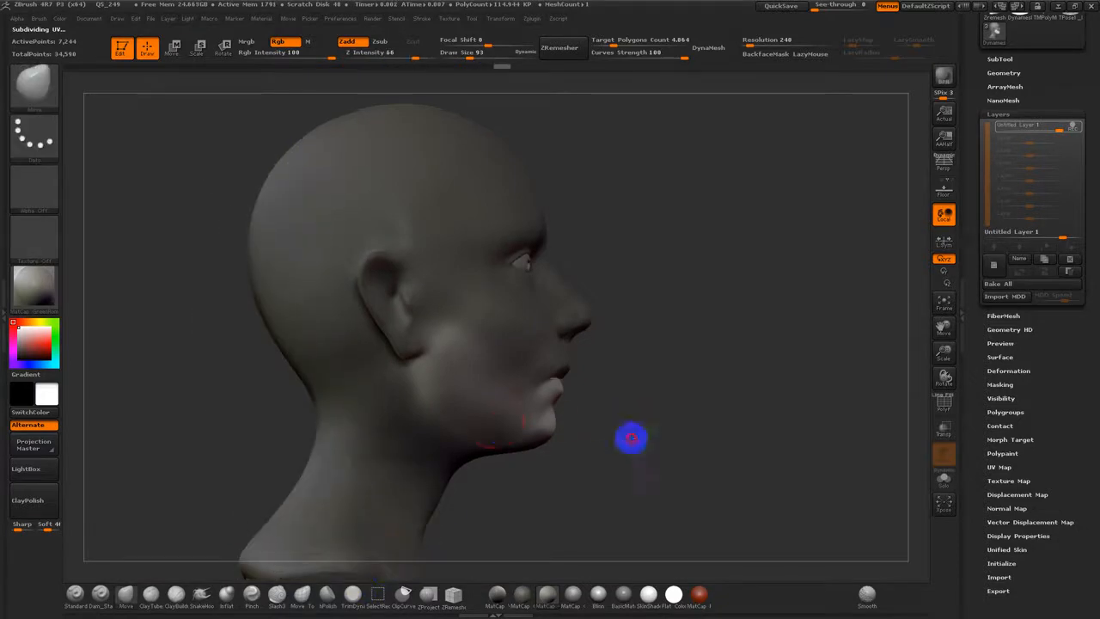
{"action": "left_click_drag", "start_coordinate": [629, 427], "coordinate": [629, 501], "text": "alt"}
{"action": "left_click_drag", "start_coordinate": [206, 422], "coordinate": [172, 232], "text": "alt"}
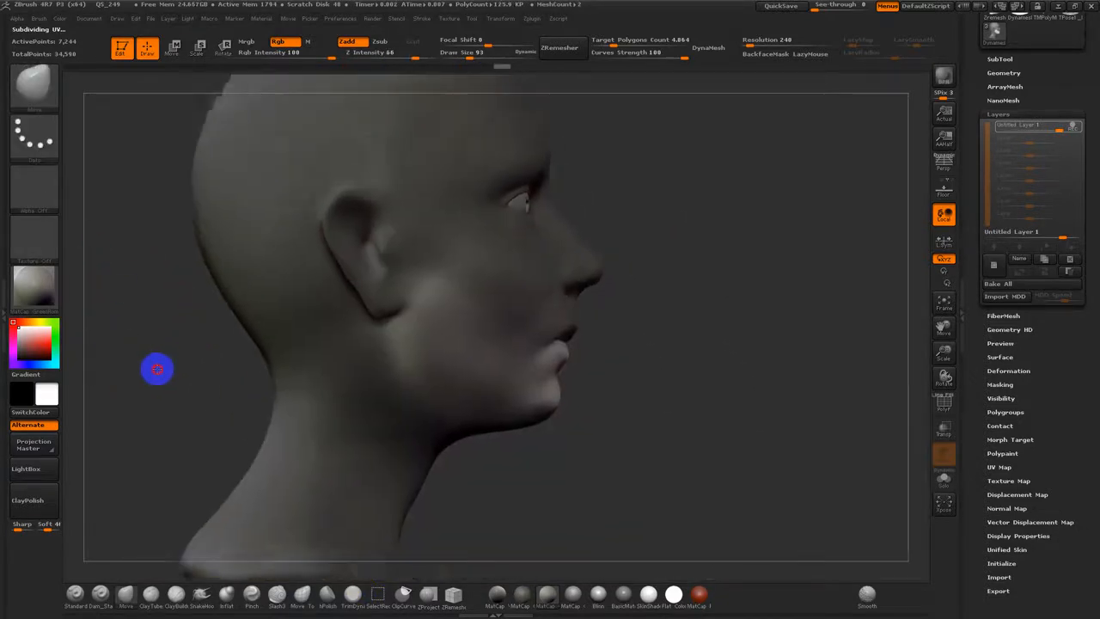
{"action": "left_click_drag", "start_coordinate": [155, 368], "coordinate": [179, 233], "text": "alt"}
- Activate Rotate and draw a rotation line from the front of the ear to the chin, checking it from the front and side
{"action": "left_click", "coordinate": [223, 48]}
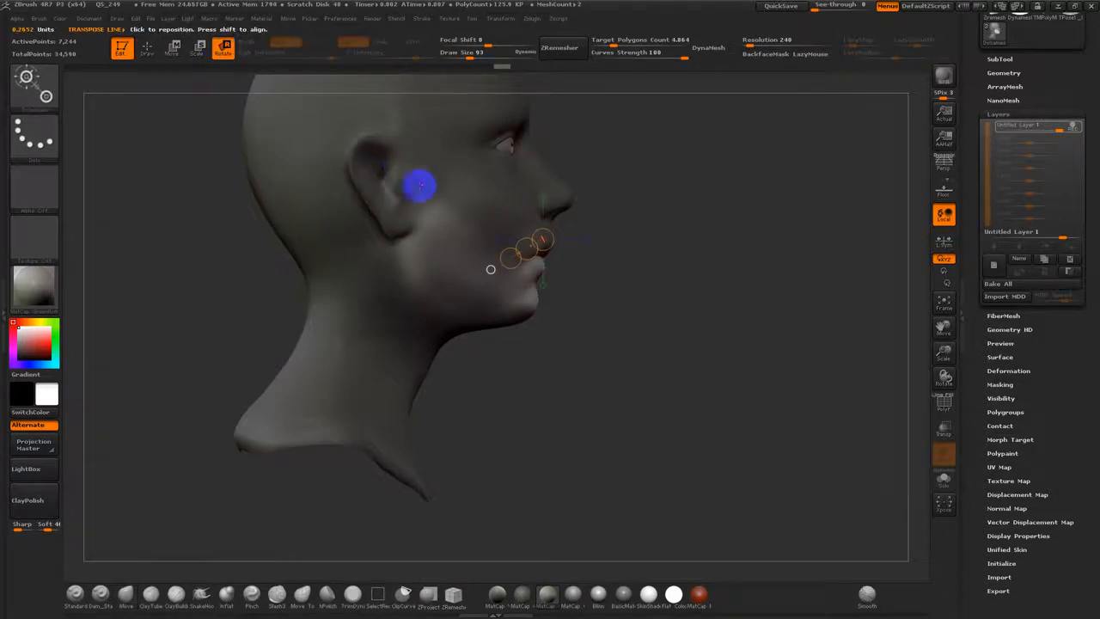
{"action": "left_click_drag", "start_coordinate": [490, 269], "coordinate": [534, 290]}
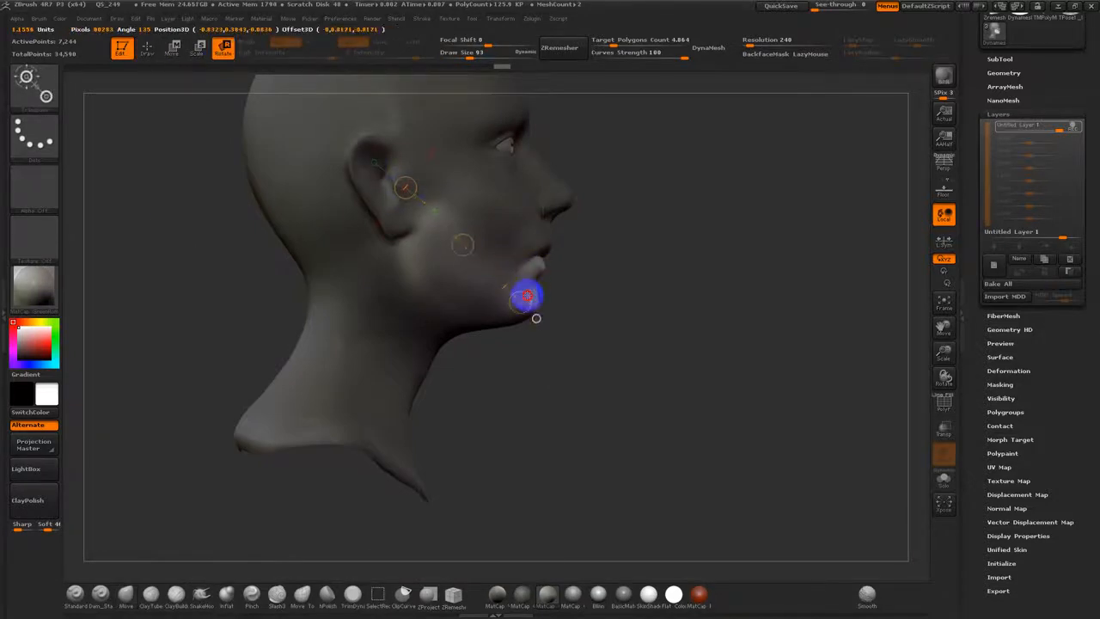
{"action": "left_click_drag", "start_coordinate": [631, 281], "coordinate": [641, 325], "text": "alt"}
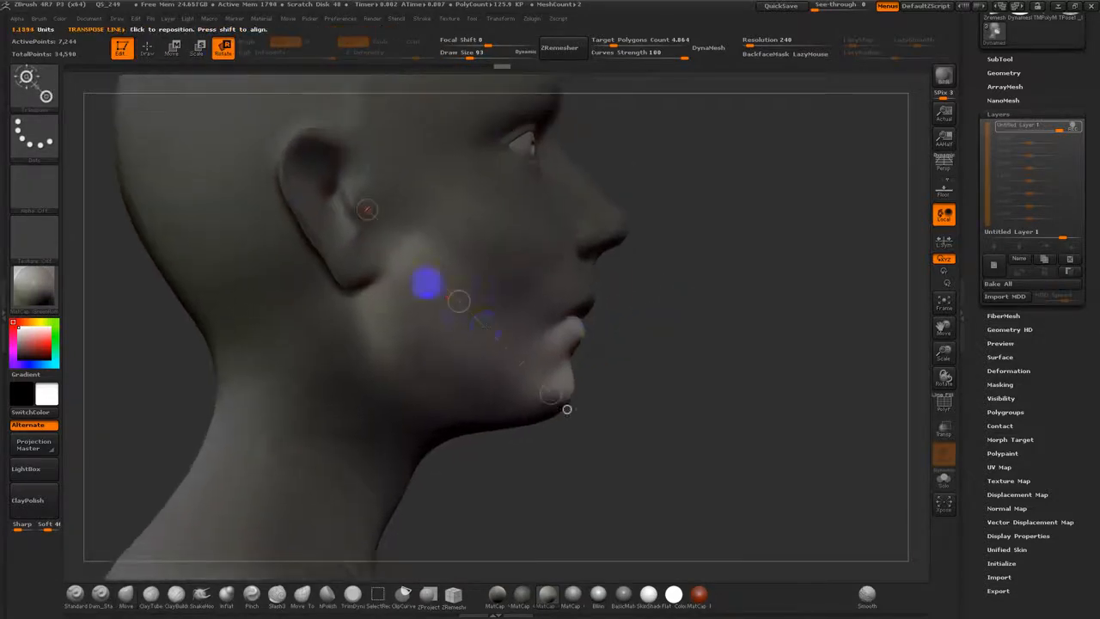
{"action": "left_click_drag", "start_coordinate": [714, 394], "coordinate": [684, 405]}
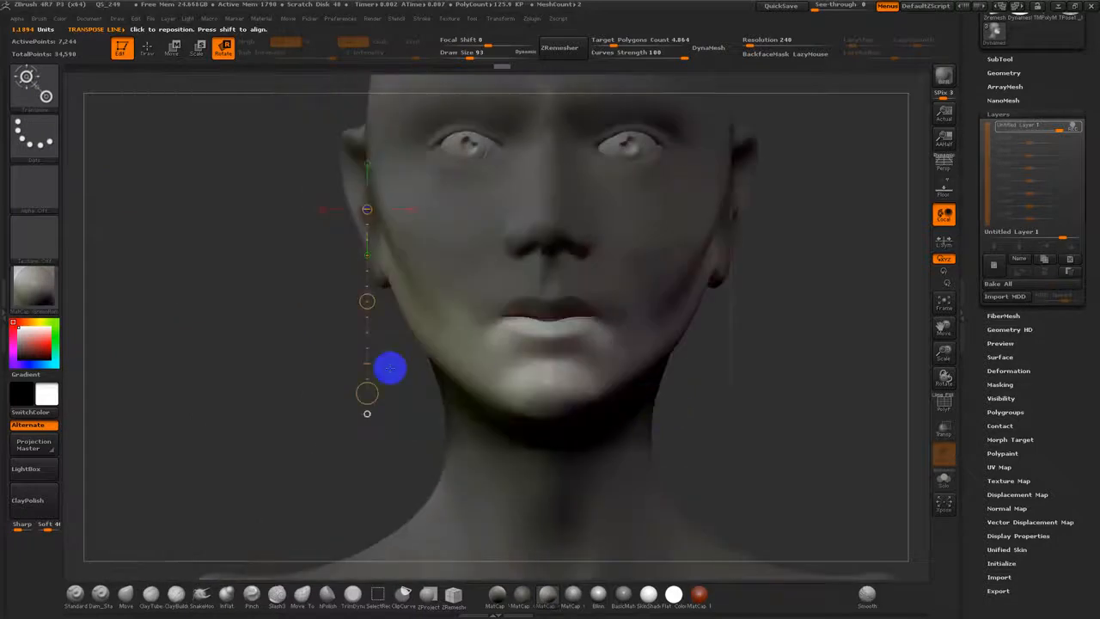
{"action": "left_click_drag", "start_coordinate": [388, 368], "coordinate": [378, 258]}
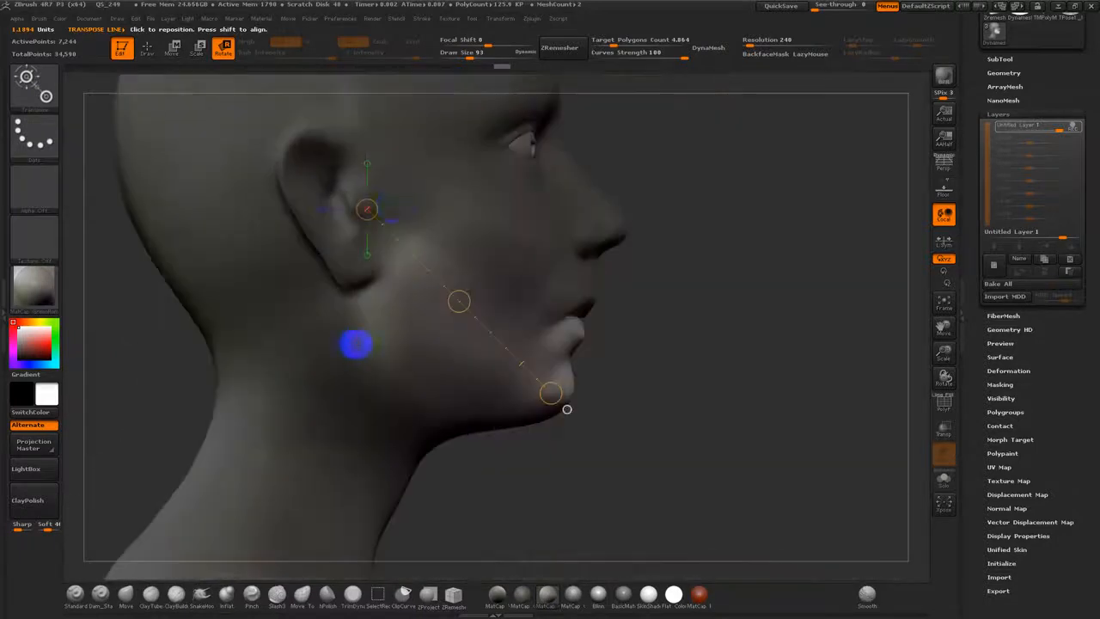
{"action": "left_click_drag", "start_coordinate": [372, 196], "coordinate": [552, 397]}
{"action": "left_click_drag", "start_coordinate": [602, 416], "coordinate": [541, 424]}
{"action": "left_click_drag", "start_coordinate": [373, 392], "coordinate": [435, 386]}
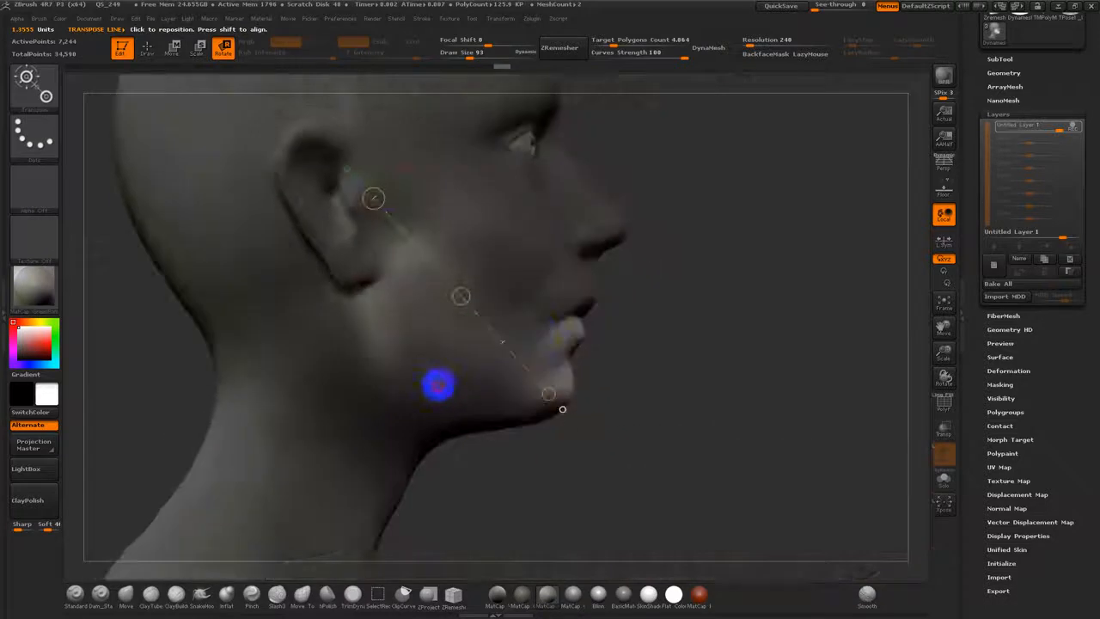
- Redraw the rotation line from slightly lower in front of the ear to the chin and rotate the jaw open
{"action": "mouse_move", "coordinate": [371, 225]}
{"action": "left_mouse_down"}
{"action": "mouse_move", "coordinate": [558, 398]}
{"action": "mouse_move", "coordinate": [508, 439]}
{"action": "left_mouse_up"}
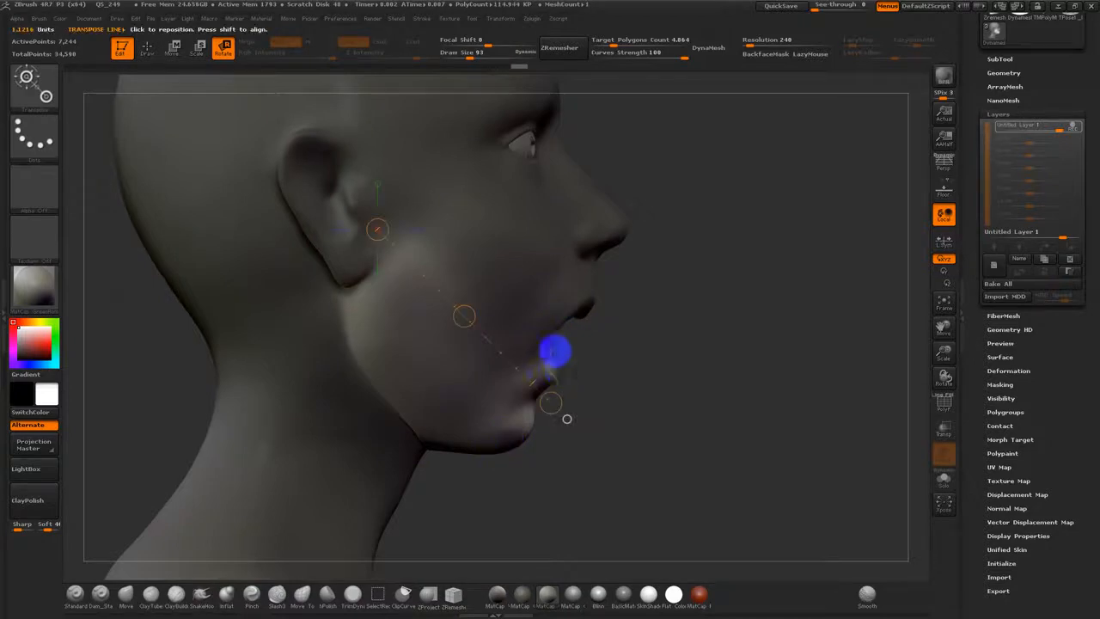
{"action": "left_click_drag", "start_coordinate": [550, 399], "coordinate": [546, 404]}
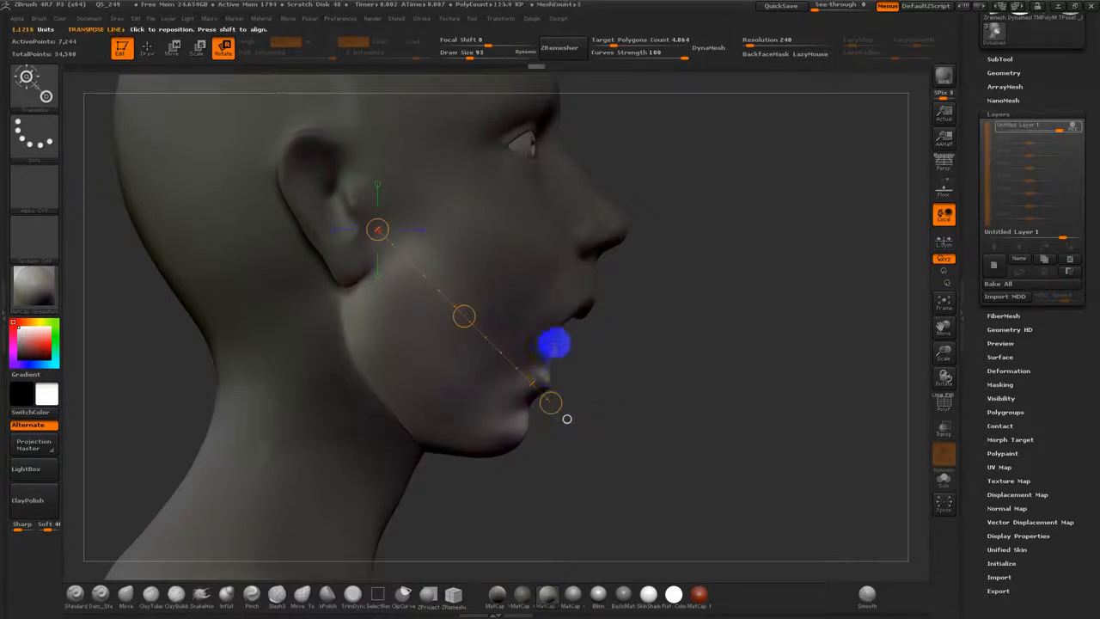
{"action": "left_click_drag", "start_coordinate": [566, 418], "coordinate": [415, 422]}
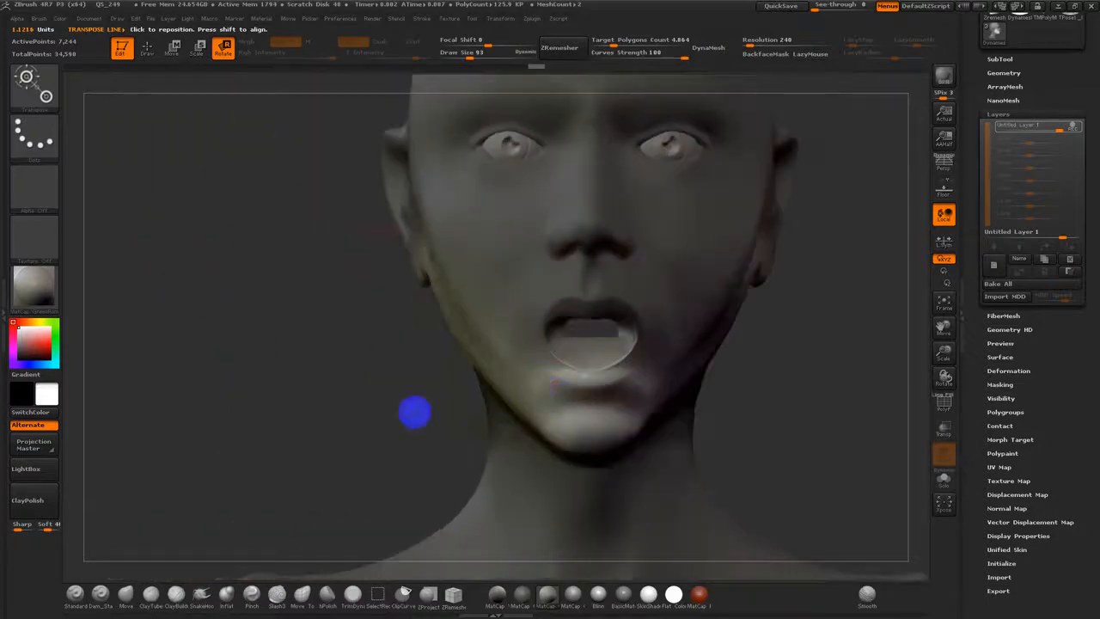
{"action": "left_click_drag", "start_coordinate": [348, 392], "coordinate": [348, 390], "text": "shift"}
{"action": "left_click_drag", "start_coordinate": [800, 403], "coordinate": [707, 399], "text": "alt"}
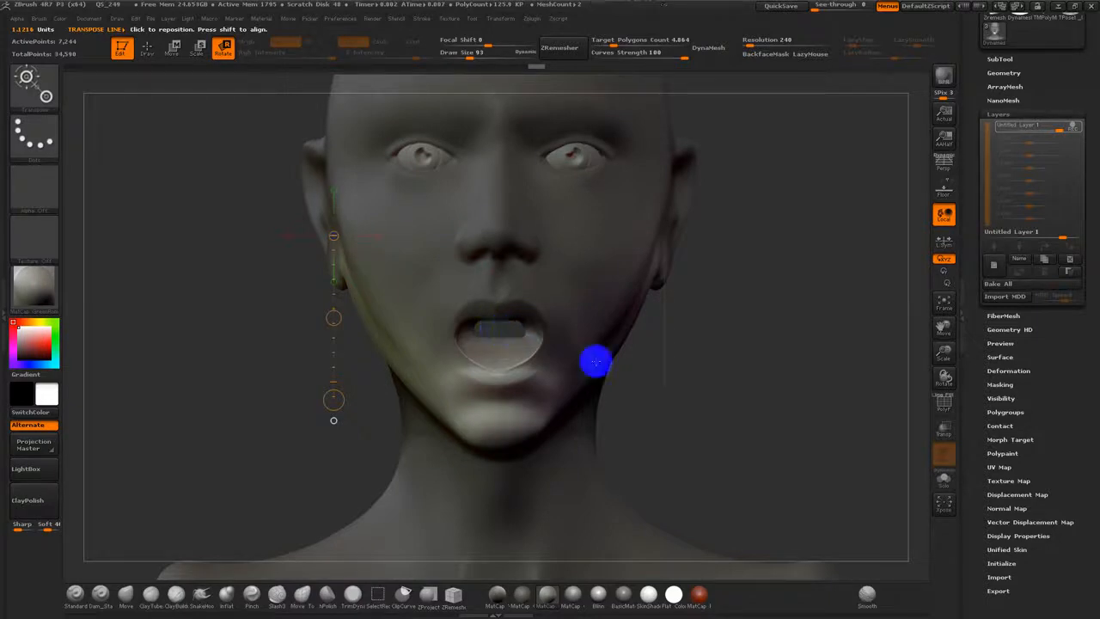
- Enable double-sided display for the head mesh and check the inside of the open mouth
{"action": "left_click_drag", "start_coordinate": [976, 363], "coordinate": [976, 274]}
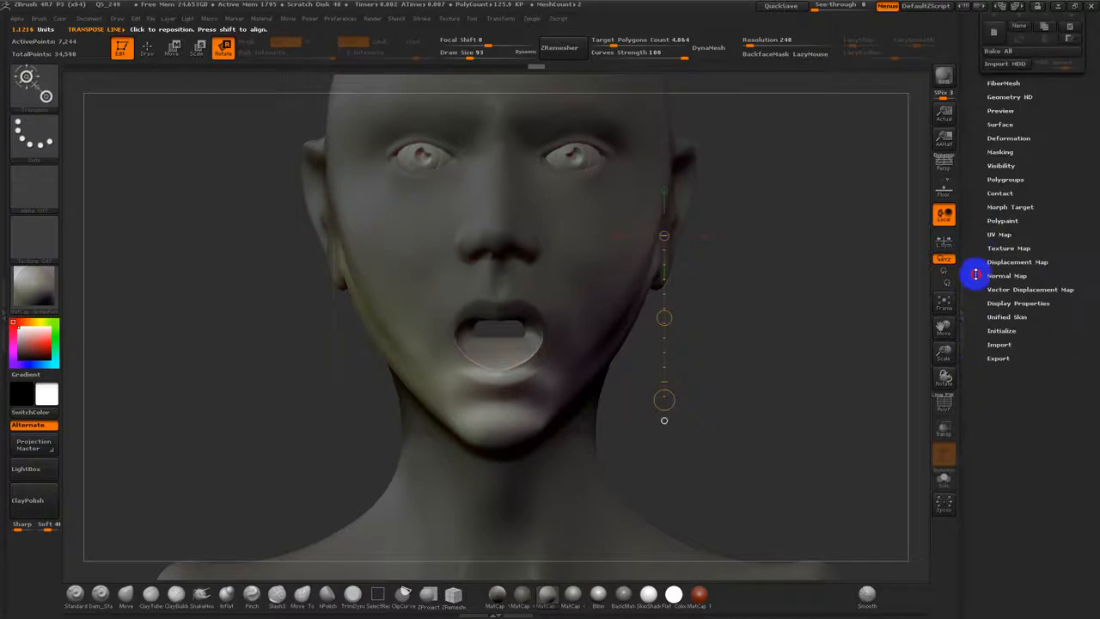
{"action": "left_click", "coordinate": [1018, 305]}
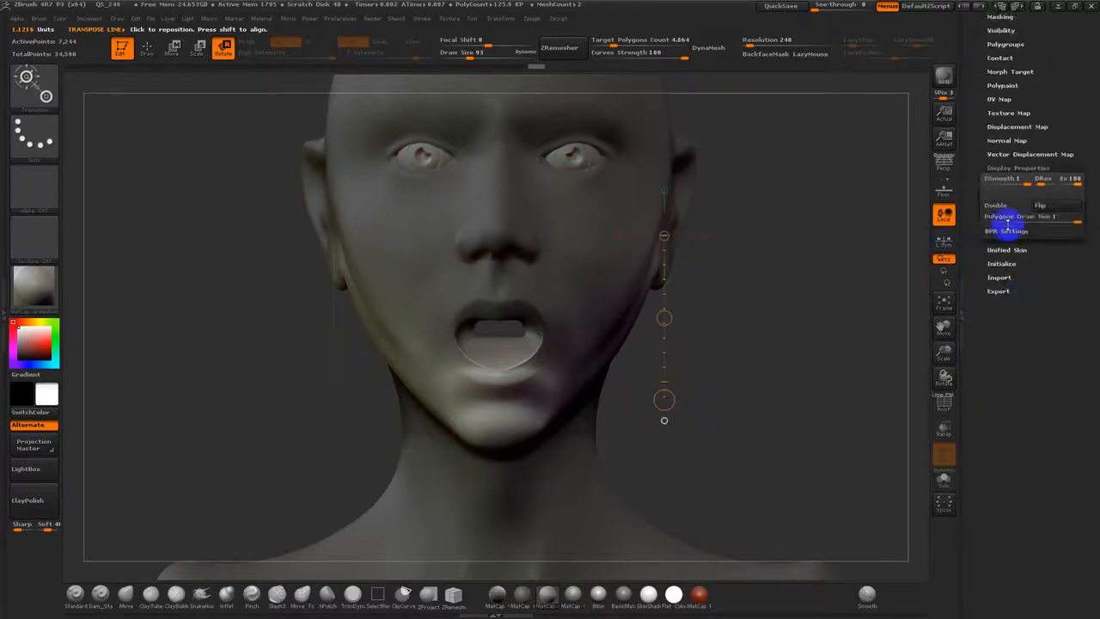
{"action": "left_click", "coordinate": [1010, 210]}
{"action": "left_click_drag", "start_coordinate": [786, 342], "coordinate": [790, 335]}
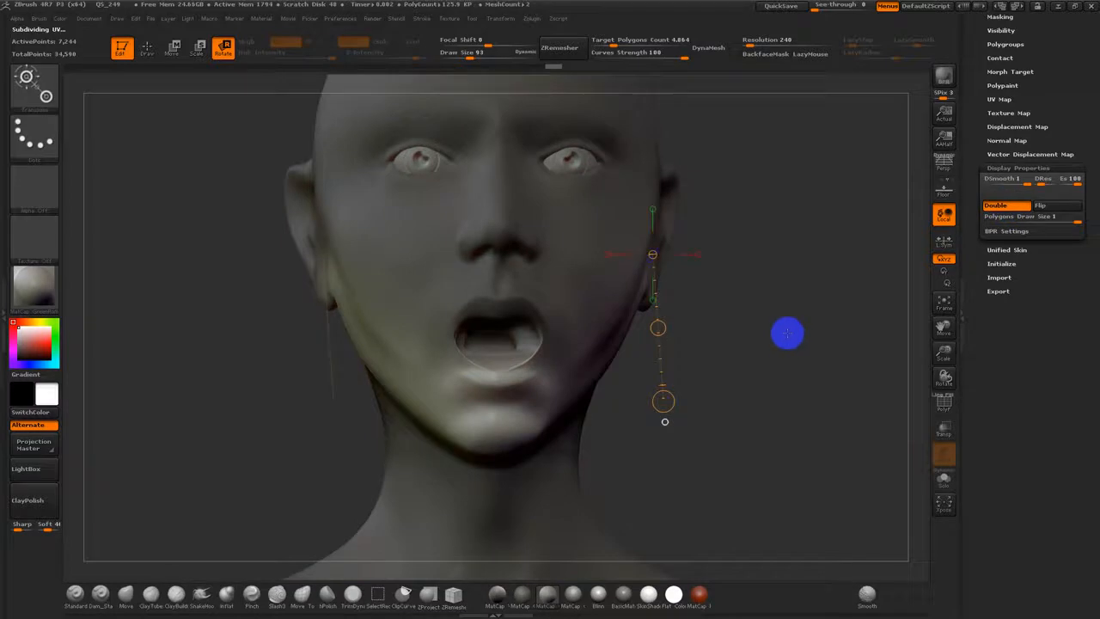
{"action": "mouse_move", "coordinate": [780, 336]}
{"action": "left_mouse_down"}
{"action": "mouse_move", "coordinate": [791, 341]}
{"action": "mouse_move", "coordinate": [734, 346]}
{"action": "mouse_move", "coordinate": [764, 370]}
{"action": "mouse_move", "coordinate": [708, 381]}
{"action": "left_mouse_up"}
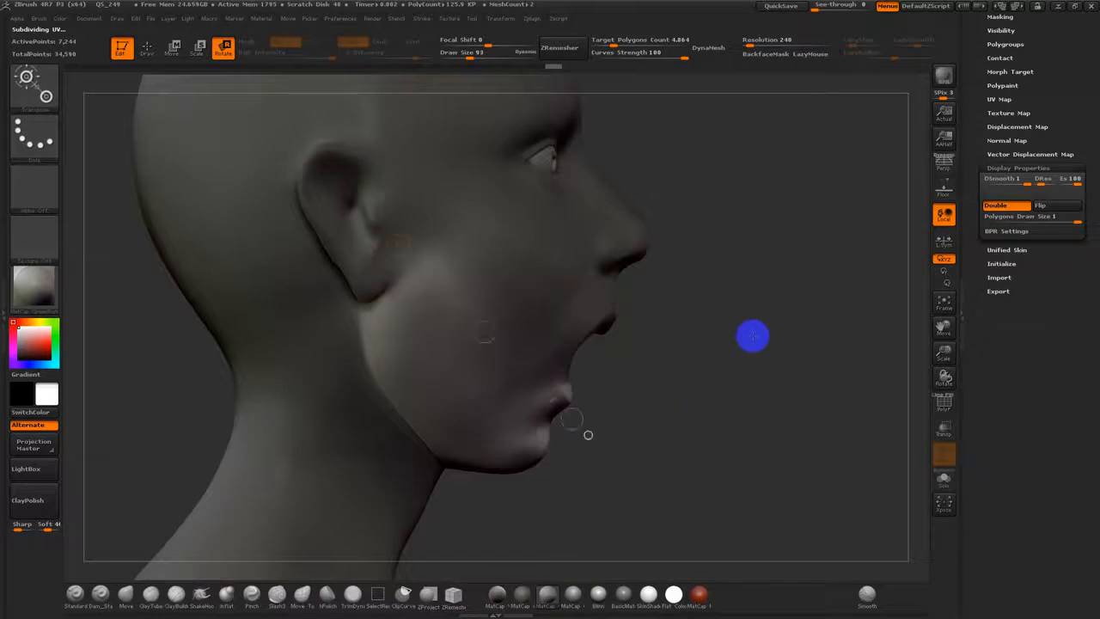
- Open the layer settings and rename the untitled layer as Jaw Open
{"action": "left_click_drag", "start_coordinate": [974, 111], "coordinate": [973, 225]}
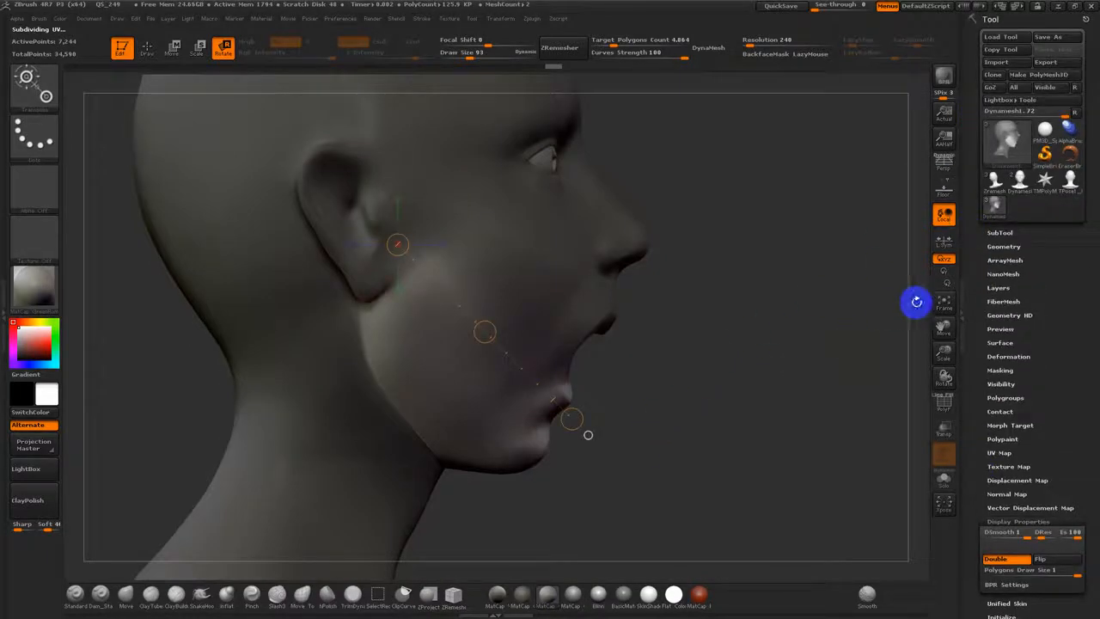
{"action": "left_click_drag", "start_coordinate": [988, 405], "coordinate": [1003, 314]}
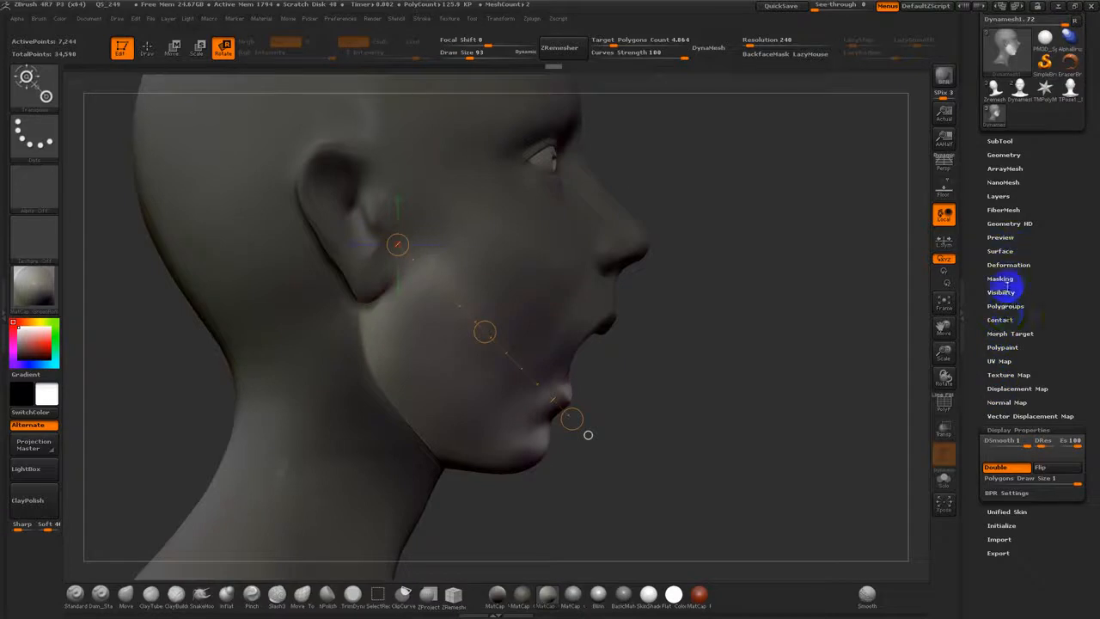
{"action": "mouse_move", "coordinate": [981, 252]}
{"action": "left_mouse_down"}
{"action": "mouse_move", "coordinate": [974, 290]}
{"action": "mouse_move", "coordinate": [990, 242]}
{"action": "left_mouse_up"}
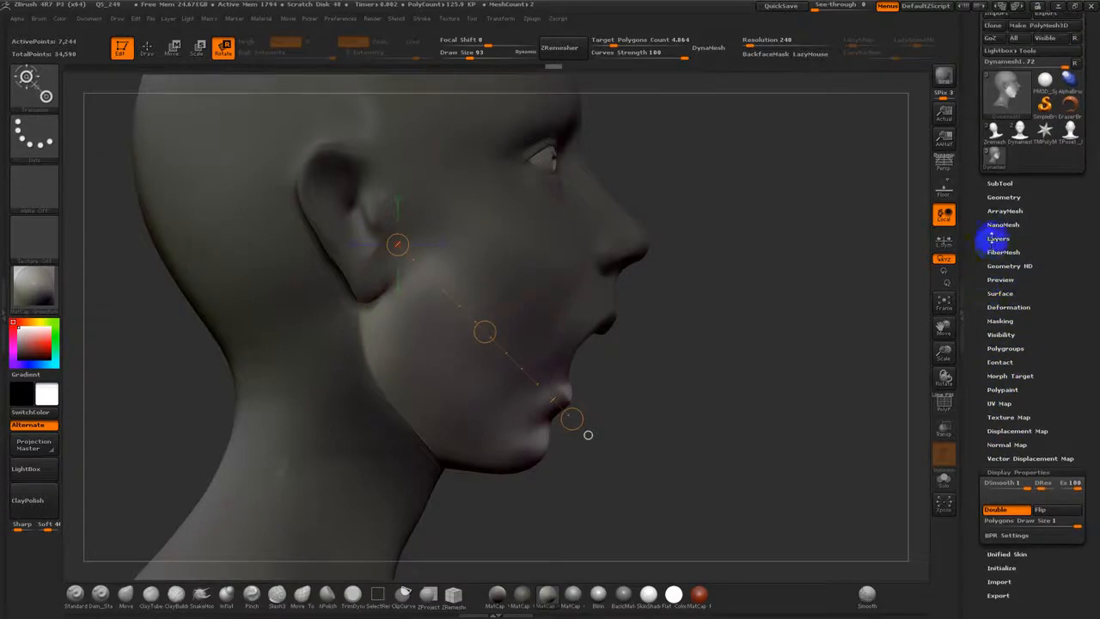
{"action": "left_click", "coordinate": [997, 239]}
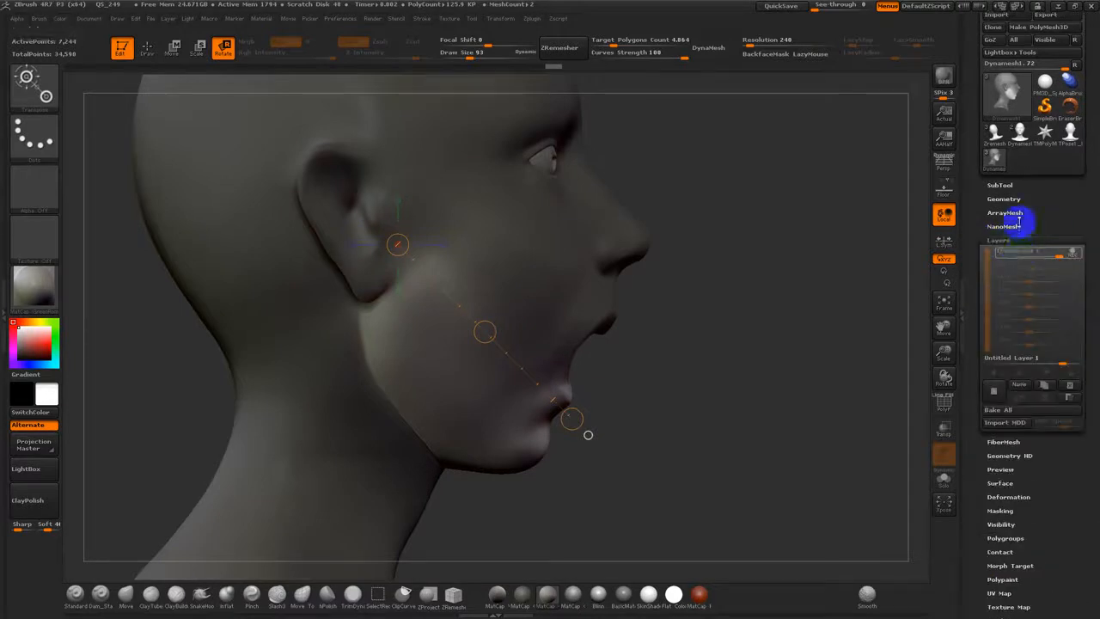
{"action": "left_click", "coordinate": [1021, 384]}
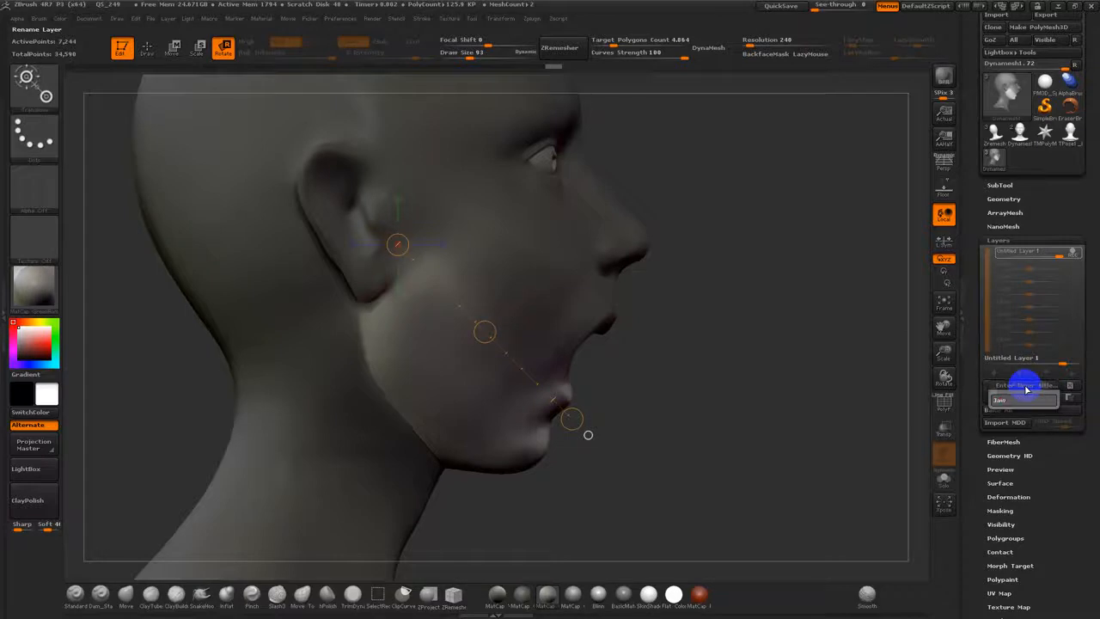
{"action": "type", "text": "Jaw Open"}
{"action": "key", "text": "Return"}
- Clear the mask from the head and select the Inflat brush for work under the jaw
{"action": "left_click_drag", "start_coordinate": [615, 429], "coordinate": [660, 418]}
{"action": "left_click", "coordinate": [229, 599]}
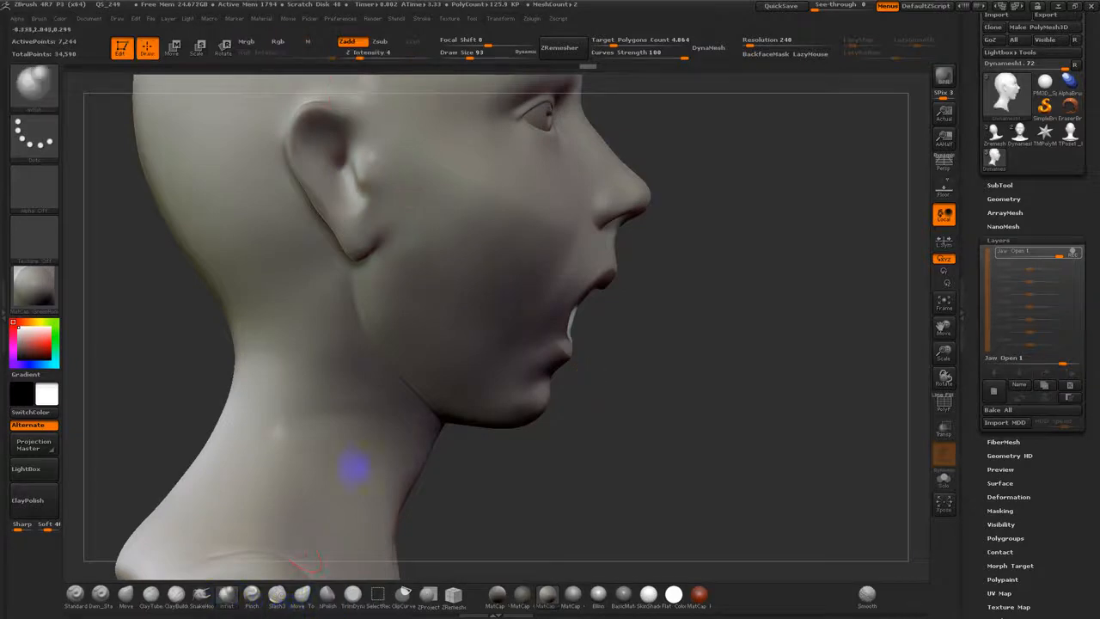
{"action": "mouse_move", "coordinate": [539, 460]}
{"action": "left_mouse_down"}
{"action": "mouse_move", "coordinate": [473, 437]}
{"action": "mouse_move", "coordinate": [479, 453]}
{"action": "left_mouse_up"}
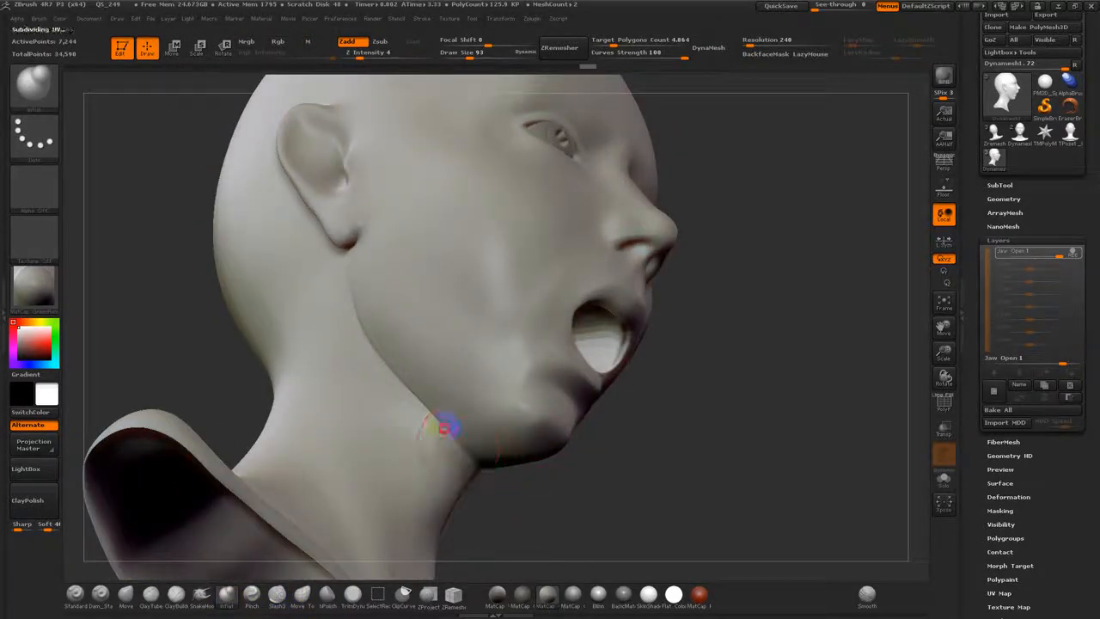
- Set the draw size to 122 and smooth the crease where the jaw meets the neck
{"action": "key", "text": "s"}
{"action": "left_click_drag", "start_coordinate": [442, 425], "coordinate": [459, 427]}
{"action": "key", "text": "u"}
{"action": "mouse_move", "coordinate": [402, 384]}
{"action": "left_mouse_down", "text": "shift"}
{"action": "mouse_move", "coordinate": [391, 353]}
{"action": "mouse_move", "coordinate": [429, 413]}
{"action": "left_mouse_up", "text": "shift"}
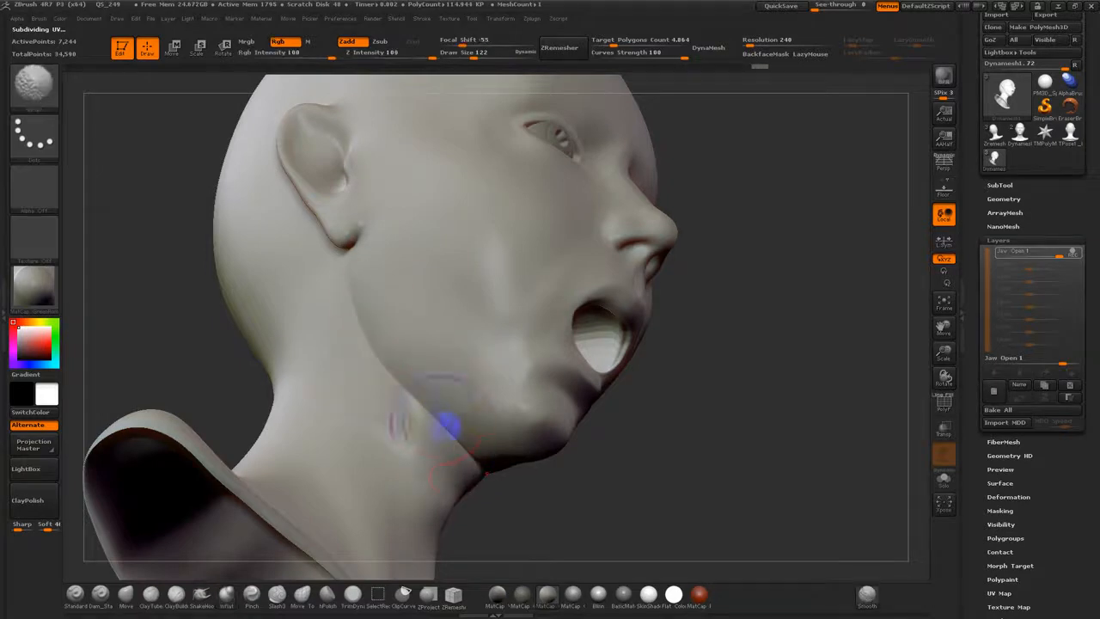
{"action": "left_click_drag", "start_coordinate": [622, 555], "coordinate": [605, 470]}
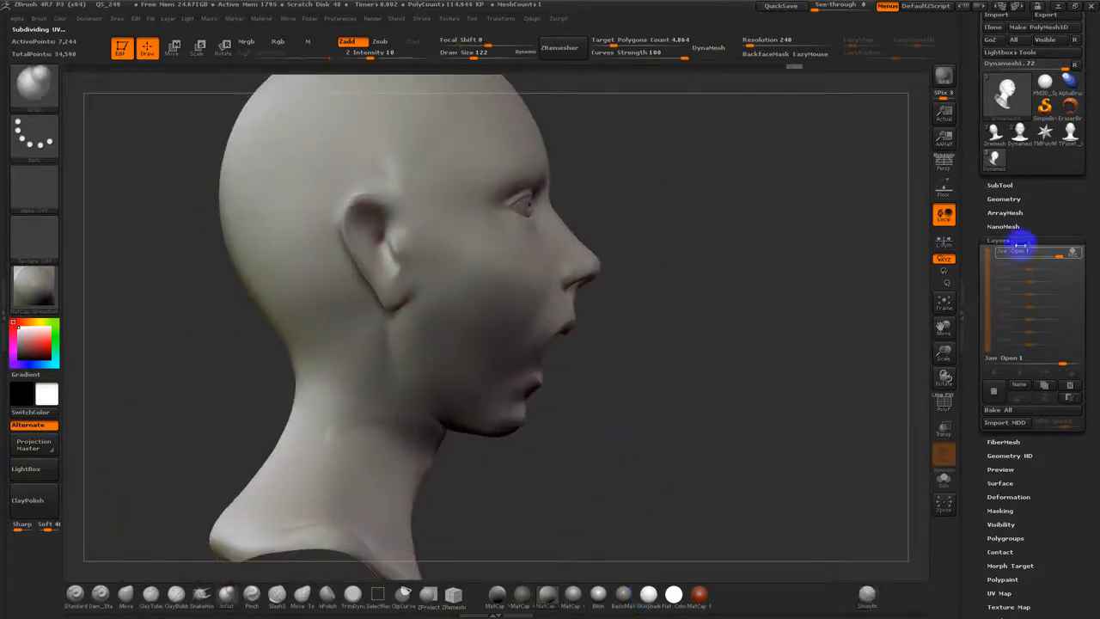
- Test the Jaw Open layer by toggling it and adjusting its intensity while viewing the head from different angles
{"action": "left_click", "coordinate": [1069, 256]}
{"action": "left_click_drag", "start_coordinate": [1058, 257], "coordinate": [1074, 278]}
{"action": "left_click_drag", "start_coordinate": [630, 351], "coordinate": [898, 288]}
{"action": "left_click", "coordinate": [1068, 253]}
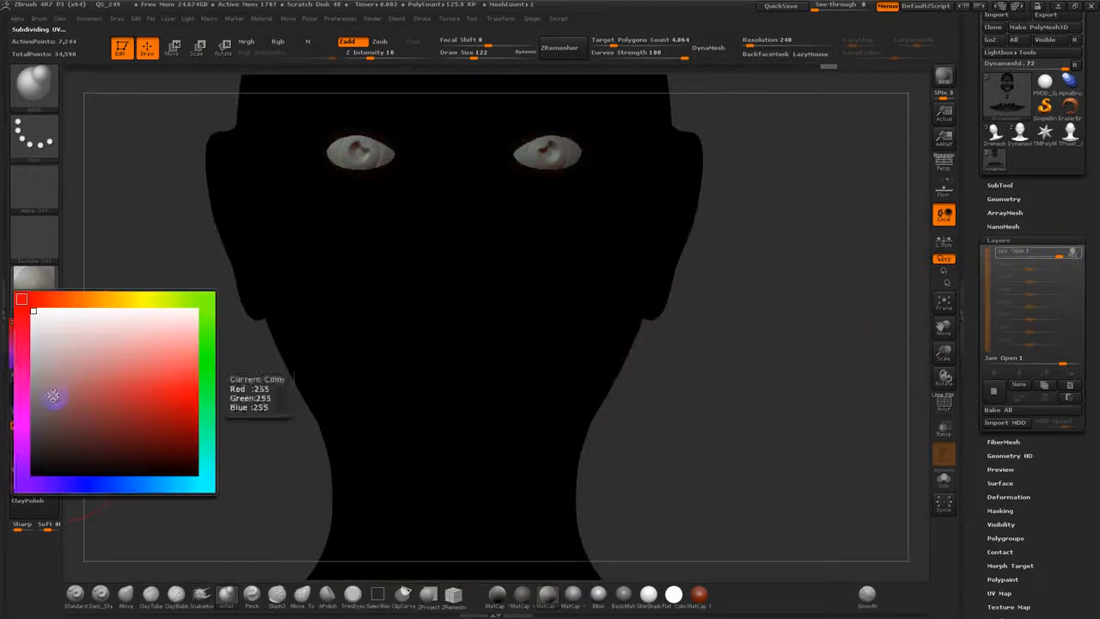
- Switch the material to Flat Color, try the color swatches, and turn off the Alternate color option
{"action": "left_click", "coordinate": [598, 593]}
{"action": "left_click_drag", "start_coordinate": [761, 379], "coordinate": [617, 593]}
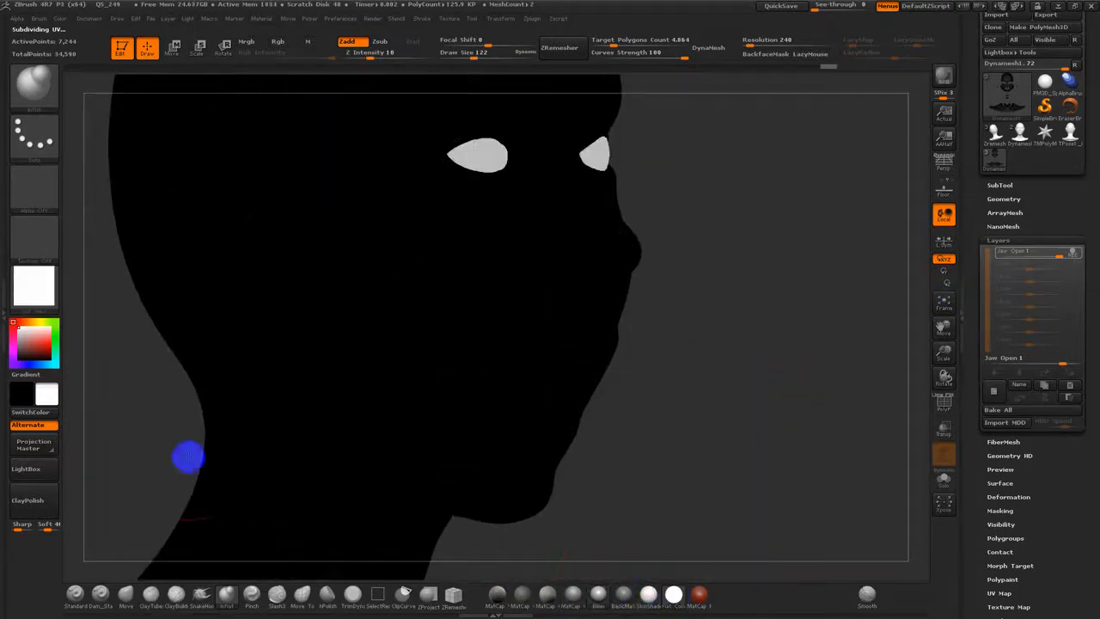
{"action": "left_click", "coordinate": [38, 344]}
{"action": "mouse_move", "coordinate": [4, 316]}
{"action": "left_mouse_down"}
{"action": "mouse_move", "coordinate": [24, 317]}
{"action": "mouse_move", "coordinate": [9, 319]}
{"action": "left_mouse_up"}
{"action": "left_click", "coordinate": [38, 413]}
{"action": "left_click", "coordinate": [38, 414]}
{"action": "left_click", "coordinate": [42, 425]}
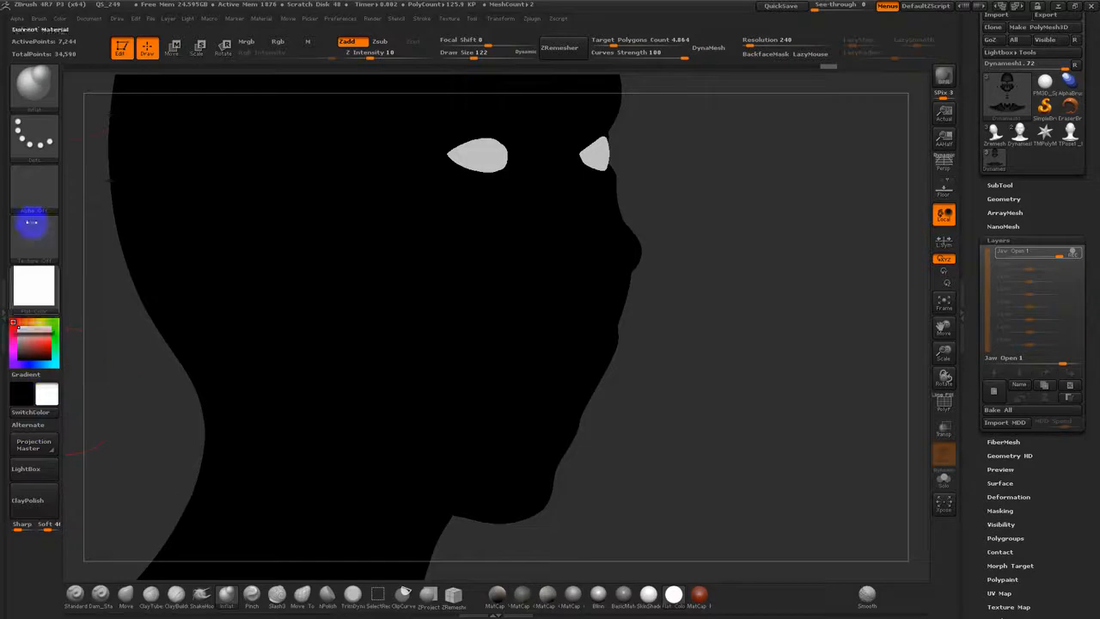
- Select the Standard brush, turn off Zadd, and enable Mrgb for painting color and material
{"action": "left_click", "coordinate": [60, 19]}
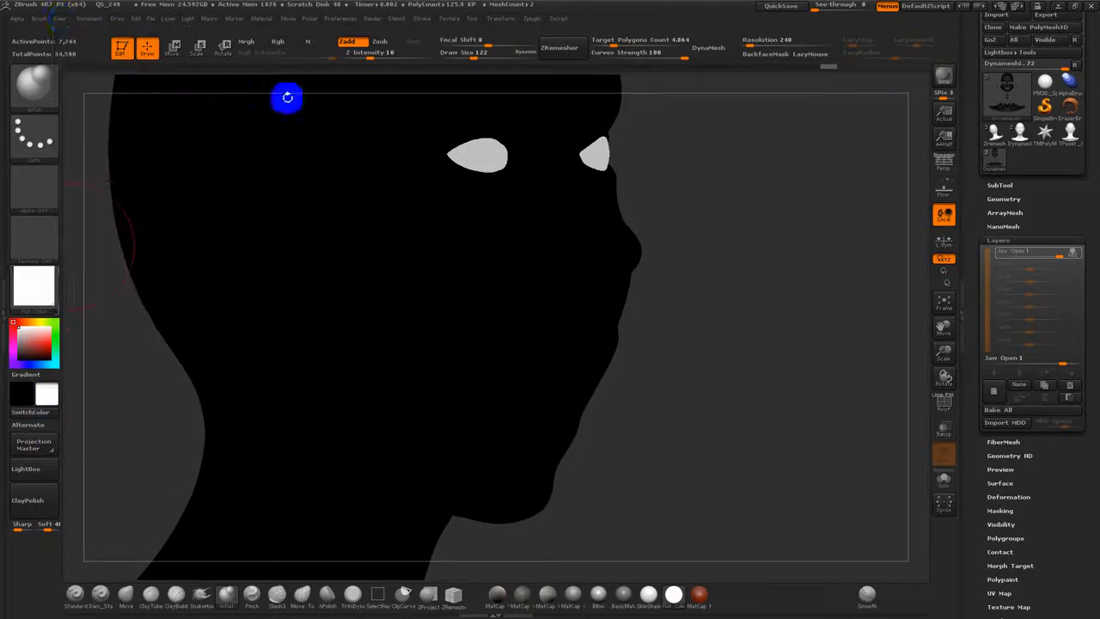
{"action": "left_click", "coordinate": [75, 595]}
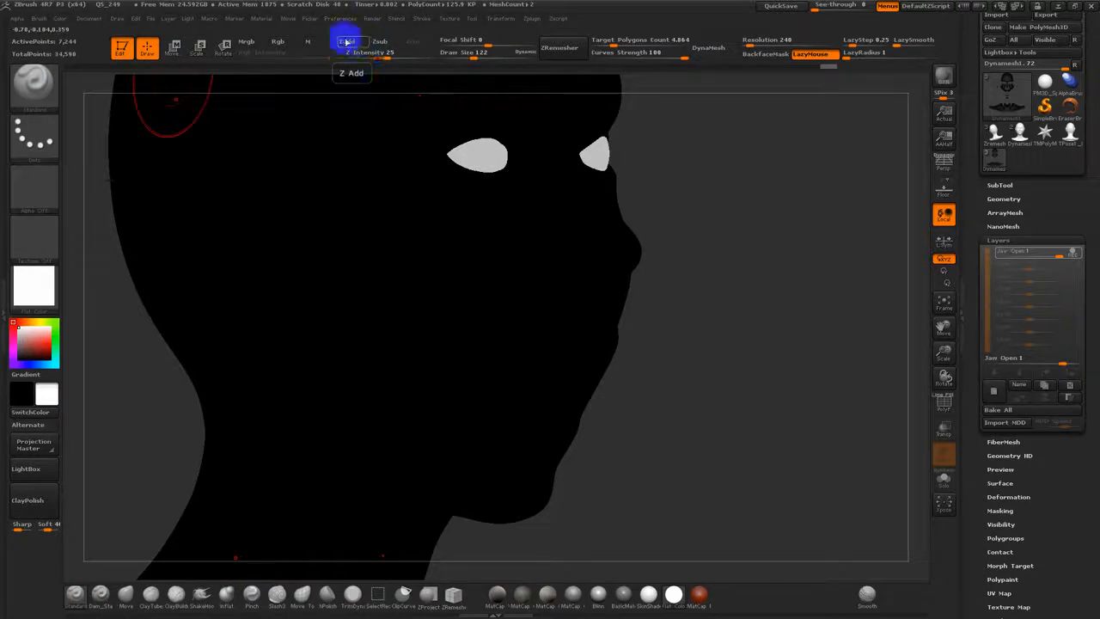
{"action": "left_click", "coordinate": [249, 42]}
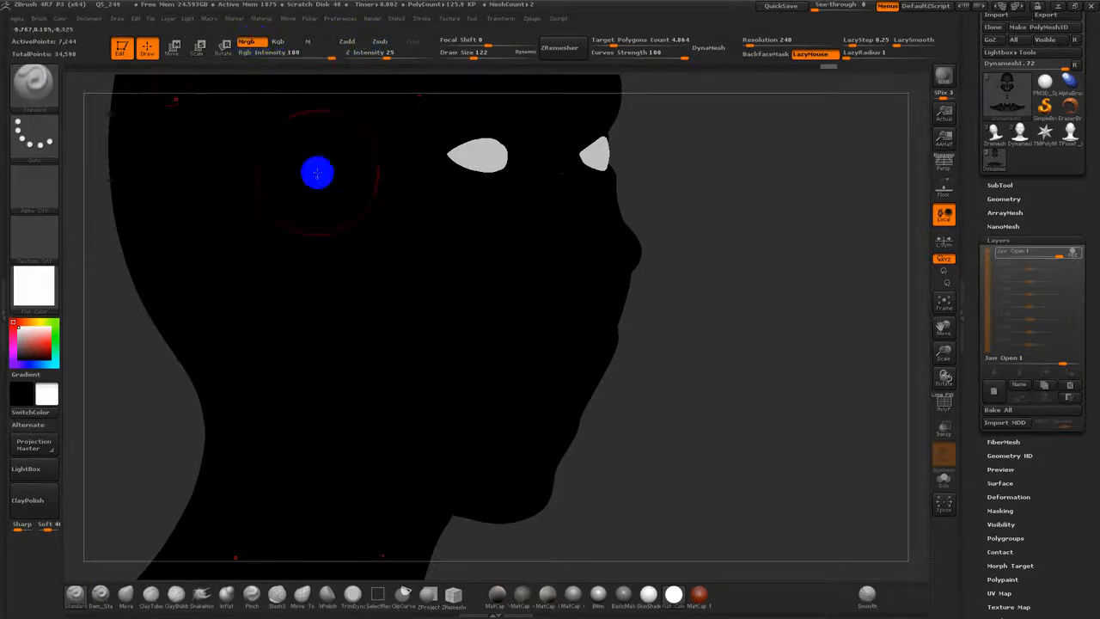
- Choose the Blinn material and fill the head with the white color and that material using Fill Object
{"action": "left_click", "coordinate": [597, 593]}
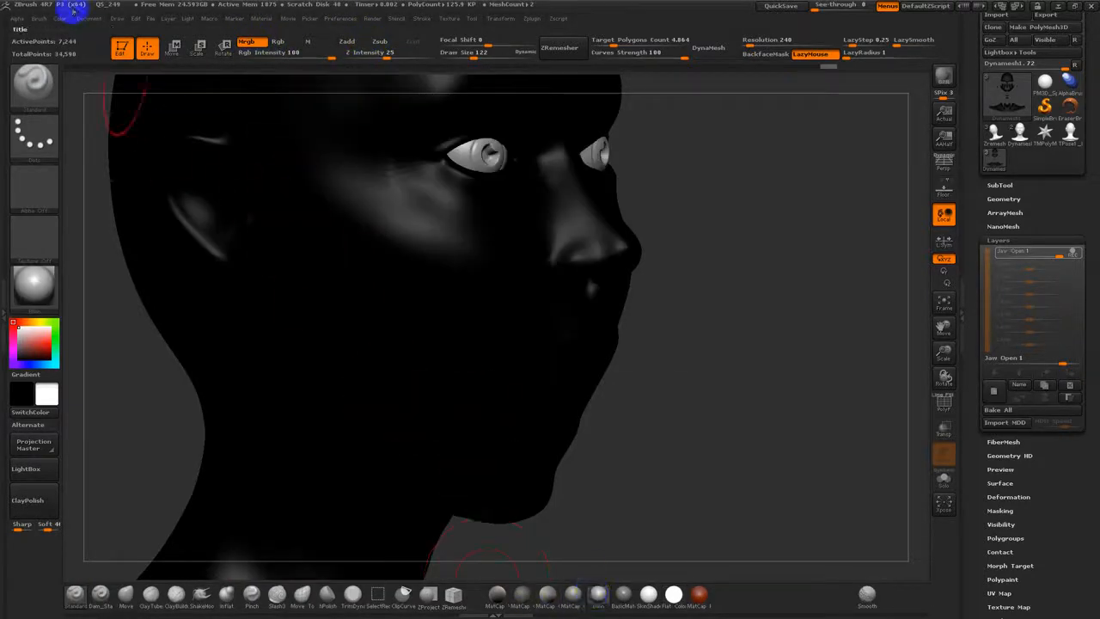
{"action": "left_click", "coordinate": [60, 19]}
{"action": "left_click", "coordinate": [106, 251]}
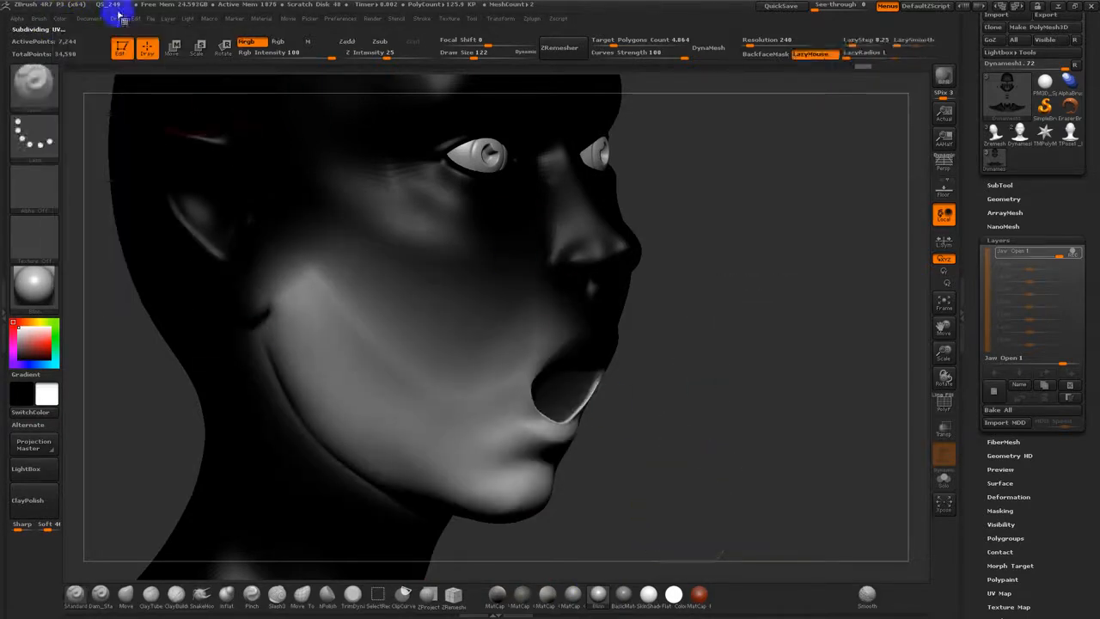
{"action": "left_click", "coordinate": [64, 19]}
{"action": "left_click", "coordinate": [109, 248]}
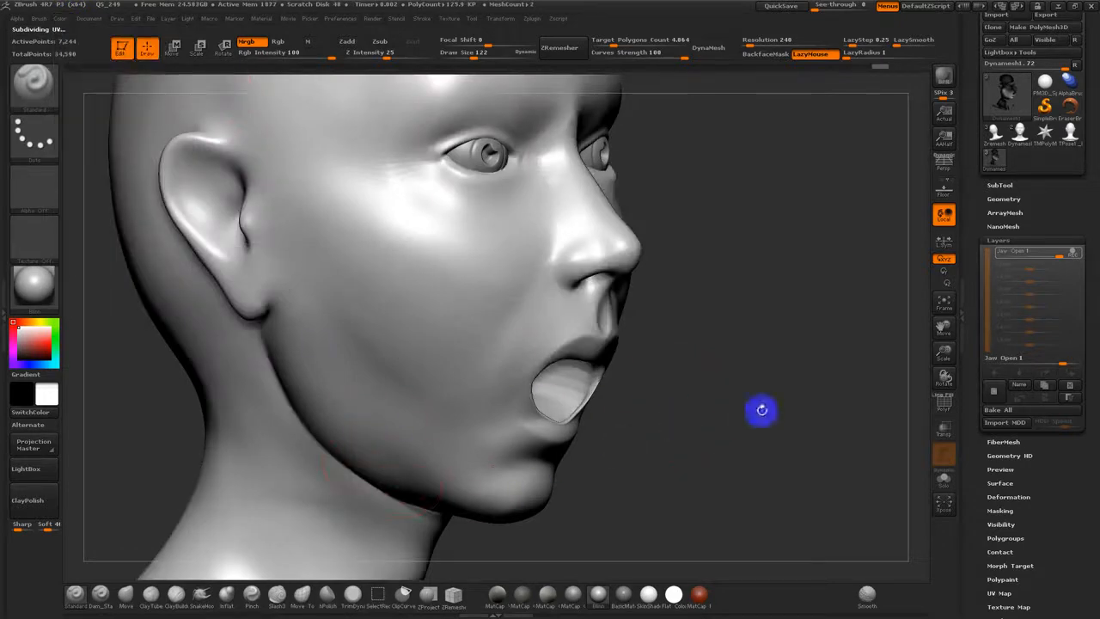
- Inflate the lip edge around the open mouth with the Inflat brush at draw size 53
{"action": "mouse_move", "coordinate": [714, 428]}
{"action": "left_mouse_down", "text": "shift"}
{"action": "mouse_move", "coordinate": [697, 424]}
{"action": "mouse_move", "coordinate": [643, 462]}
{"action": "left_mouse_up", "text": "shift"}
{"action": "left_click", "coordinate": [231, 604]}
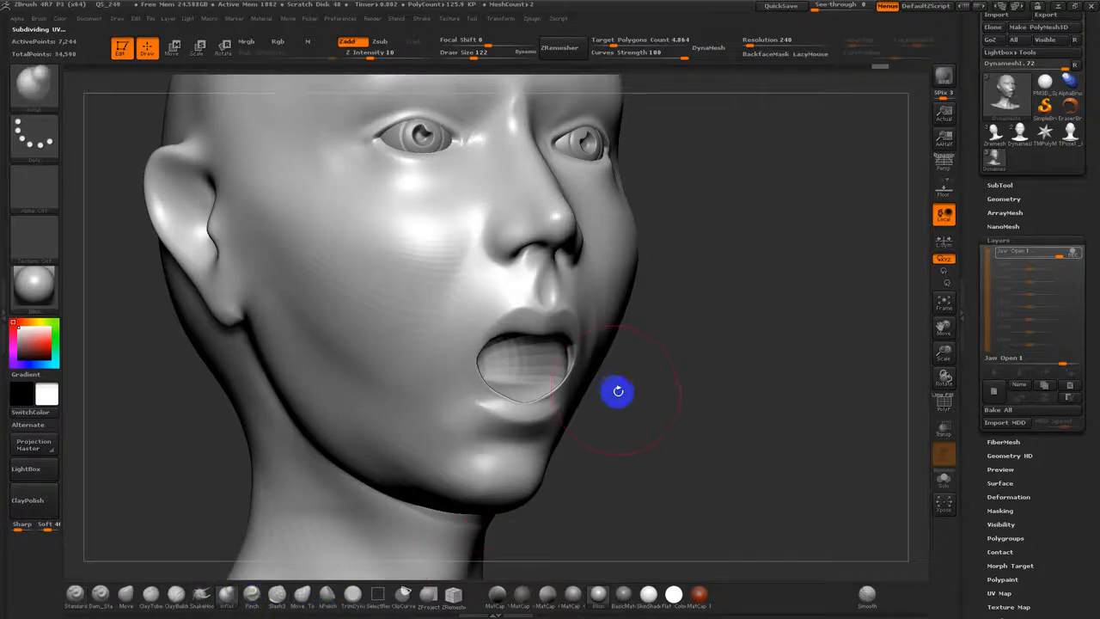
{"action": "left_click_drag", "start_coordinate": [613, 388], "coordinate": [627, 443], "text": "alt"}
{"action": "key", "text": "s"}
{"action": "mouse_move", "coordinate": [581, 386]}
{"action": "left_mouse_down"}
{"action": "mouse_move", "coordinate": [560, 381]}
{"action": "mouse_move", "coordinate": [527, 340]}
{"action": "left_mouse_up"}
{"action": "left_click_drag", "start_coordinate": [739, 392], "coordinate": [747, 390]}
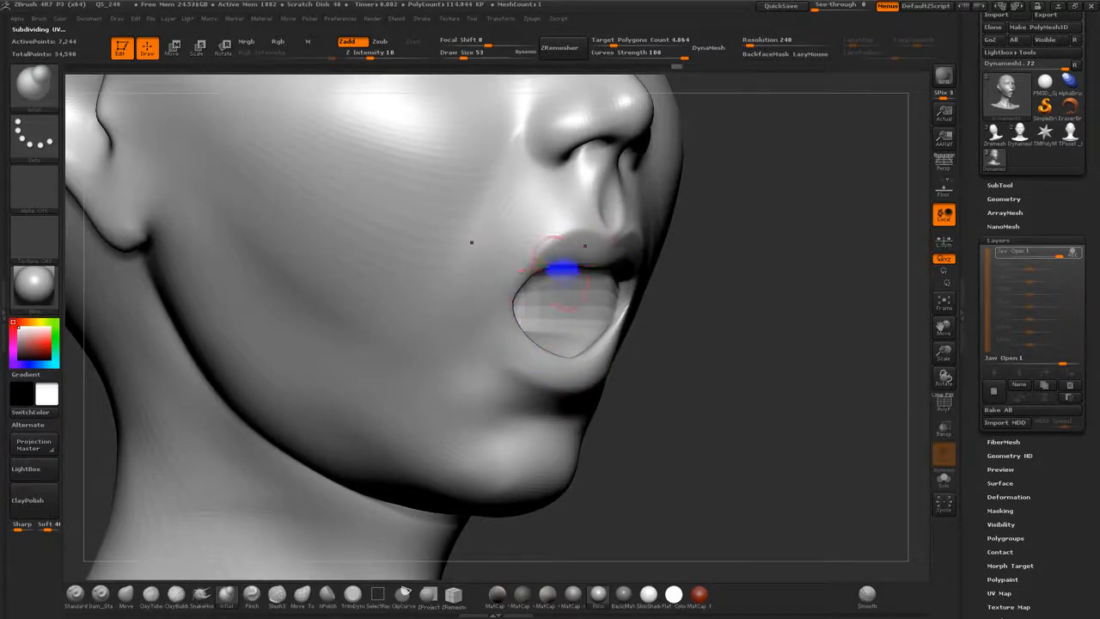
- Reshape the corners of the open mouth with the Move Topological brush at draw size 89
{"action": "left_click", "coordinate": [301, 593]}
{"action": "mouse_move", "coordinate": [731, 366]}
{"action": "left_mouse_down"}
{"action": "mouse_move", "coordinate": [705, 290]}
{"action": "mouse_move", "coordinate": [676, 270]}
{"action": "mouse_move", "coordinate": [688, 277]}
{"action": "left_mouse_up"}
{"action": "left_click_drag", "start_coordinate": [628, 254], "coordinate": [675, 276]}
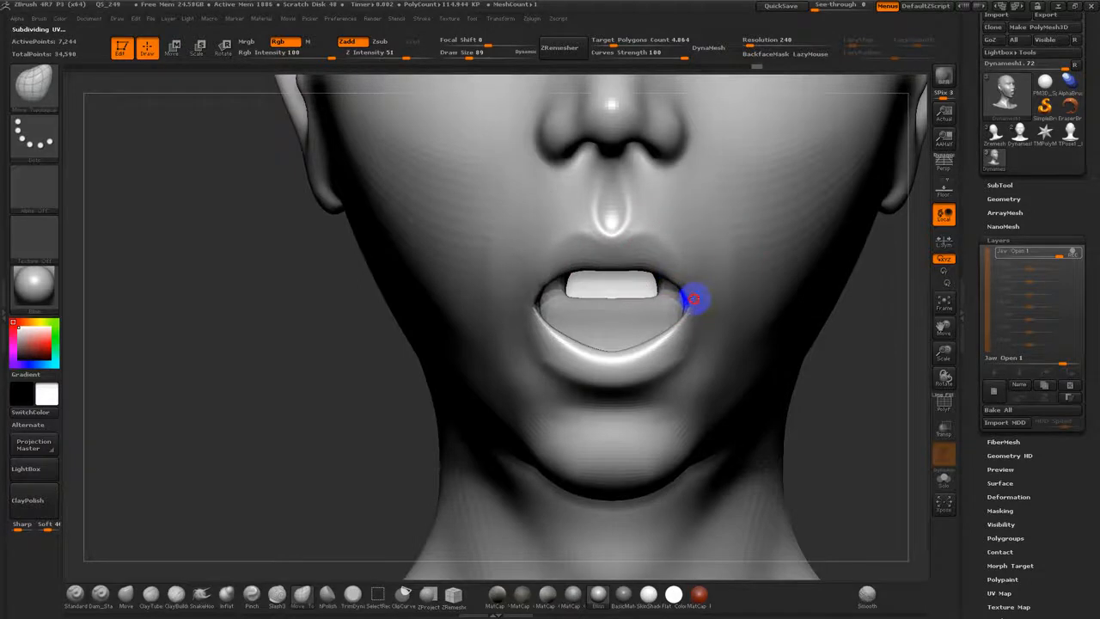
{"action": "key", "text": "s"}
{"action": "left_click_drag", "start_coordinate": [763, 304], "coordinate": [774, 304]}
{"action": "left_click_drag", "start_coordinate": [837, 370], "coordinate": [859, 359], "text": "alt"}
- Adjust the cheeks and mouth corners with Move Topological at draw sizes 131 and 101, undoing unwanted strokes
{"action": "key", "text": "s"}
{"action": "mouse_move", "coordinate": [540, 299]}
{"action": "left_mouse_down"}
{"action": "mouse_move", "coordinate": [576, 305]}
{"action": "mouse_move", "coordinate": [519, 304]}
{"action": "left_mouse_up"}
{"action": "key", "text": "s"}
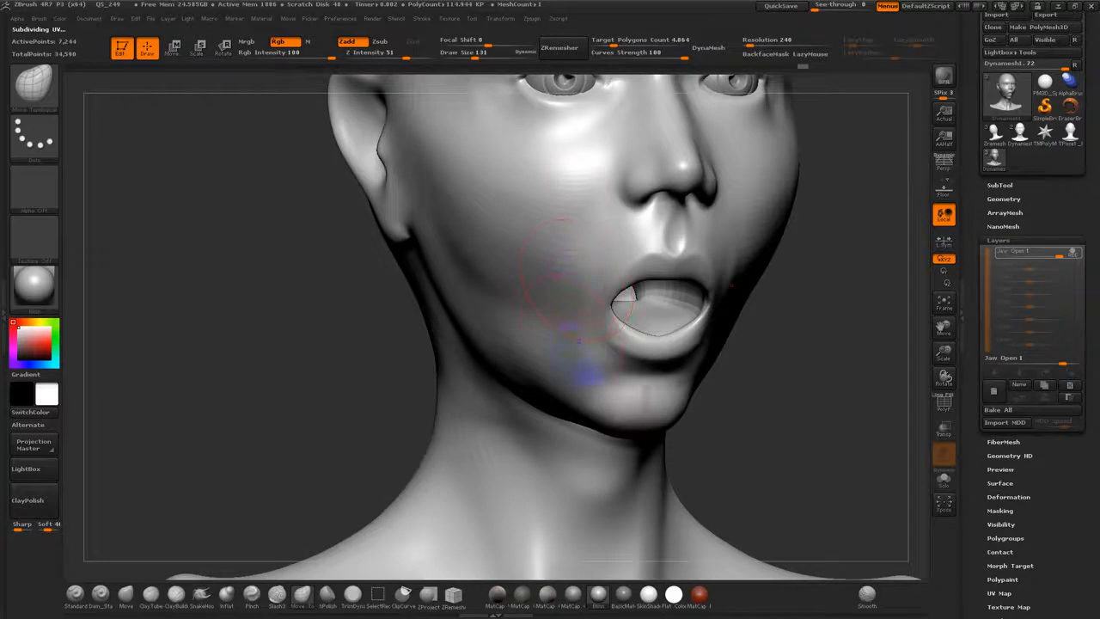
{"action": "mouse_move", "coordinate": [539, 342]}
{"action": "left_mouse_down"}
{"action": "mouse_move", "coordinate": [567, 349]}
{"action": "mouse_move", "coordinate": [553, 368]}
{"action": "left_mouse_up"}
{"action": "key", "text": "ctrl+z"}
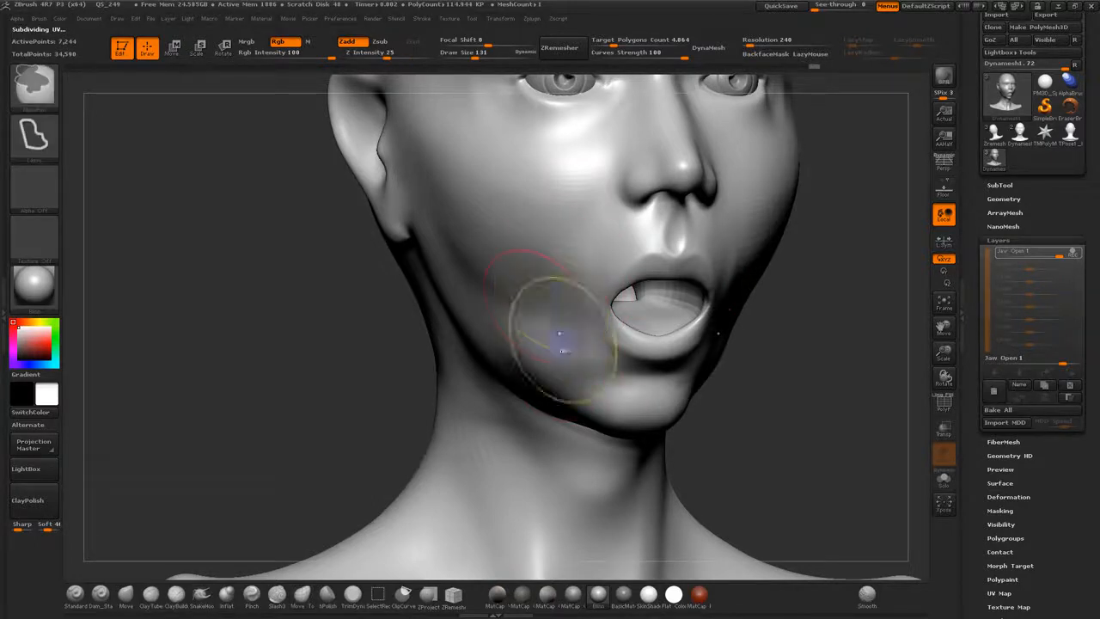
{"action": "key", "text": "ctrl+z"}
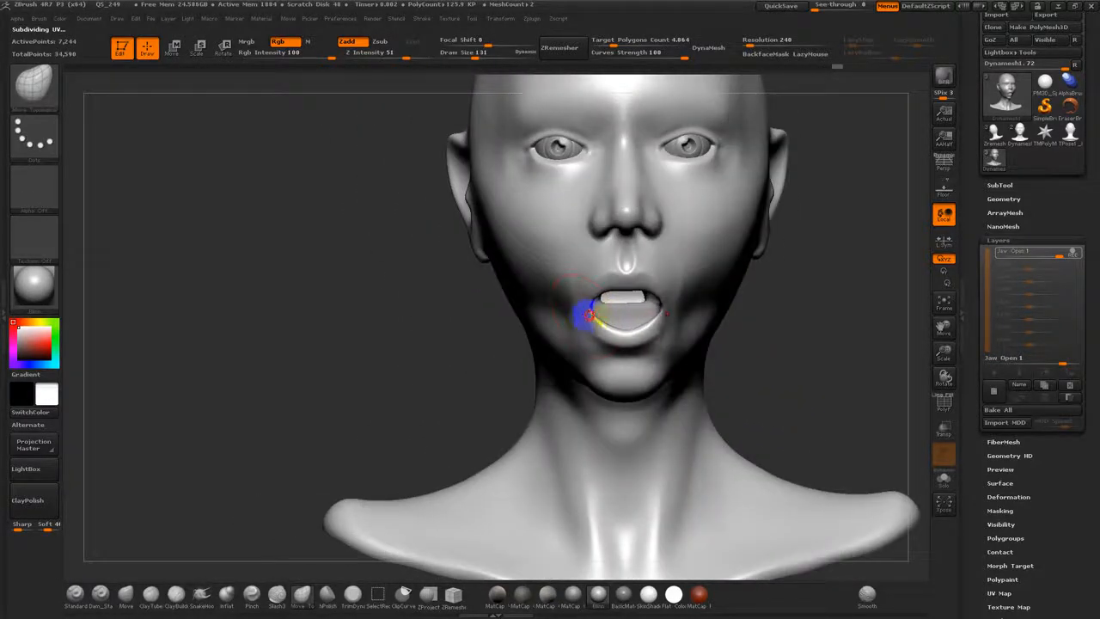
{"action": "key", "text": "s"}
{"action": "left_click_drag", "start_coordinate": [591, 306], "coordinate": [584, 306]}
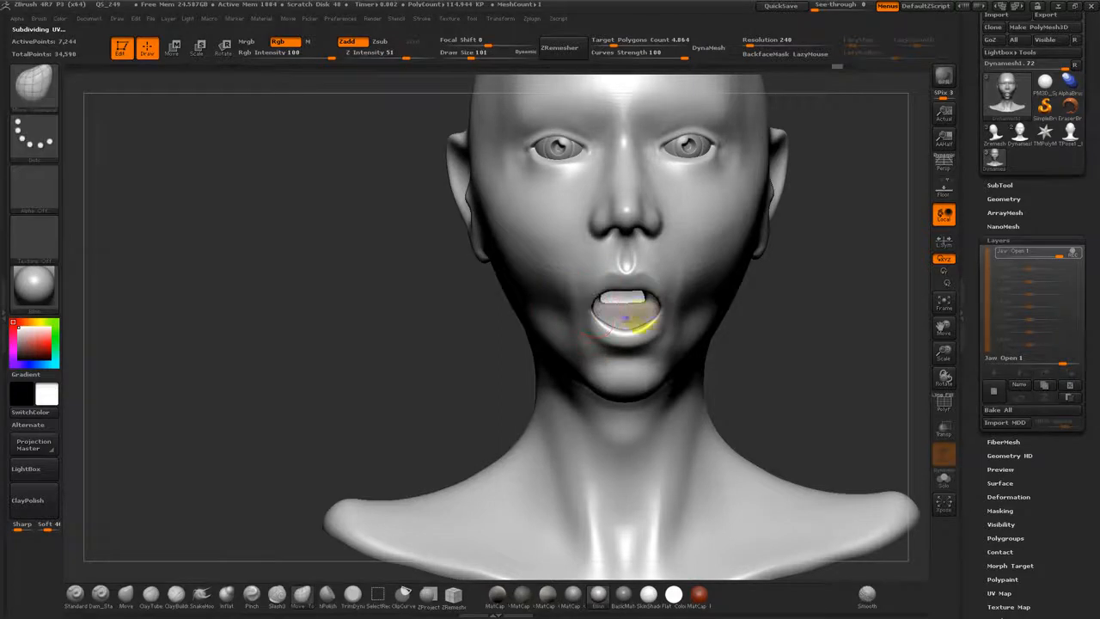
- Turn on perspective and test the Jaw Open layer at reduced intensity, returning it to 1
{"action": "left_click_drag", "start_coordinate": [799, 338], "coordinate": [868, 339]}
{"action": "left_click", "coordinate": [1056, 255]}
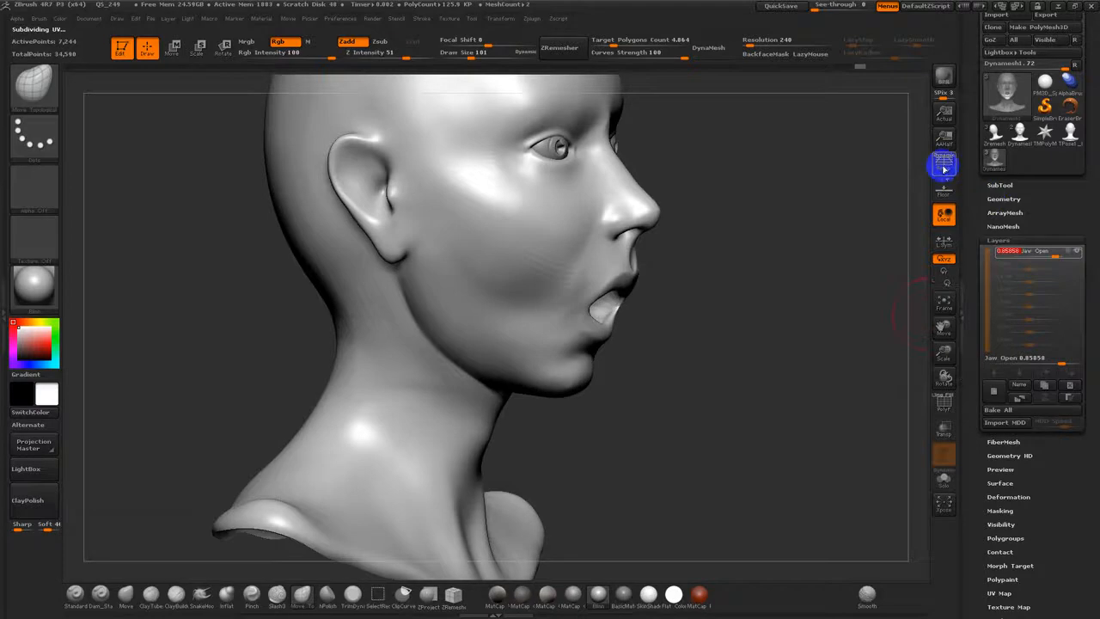
{"action": "left_click", "coordinate": [942, 168]}
{"action": "mouse_move", "coordinate": [1046, 253]}
{"action": "left_mouse_down"}
{"action": "mouse_move", "coordinate": [1023, 255]}
{"action": "mouse_move", "coordinate": [1061, 253]}
{"action": "left_mouse_up"}
{"action": "left_click_drag", "start_coordinate": [834, 311], "coordinate": [700, 449]}
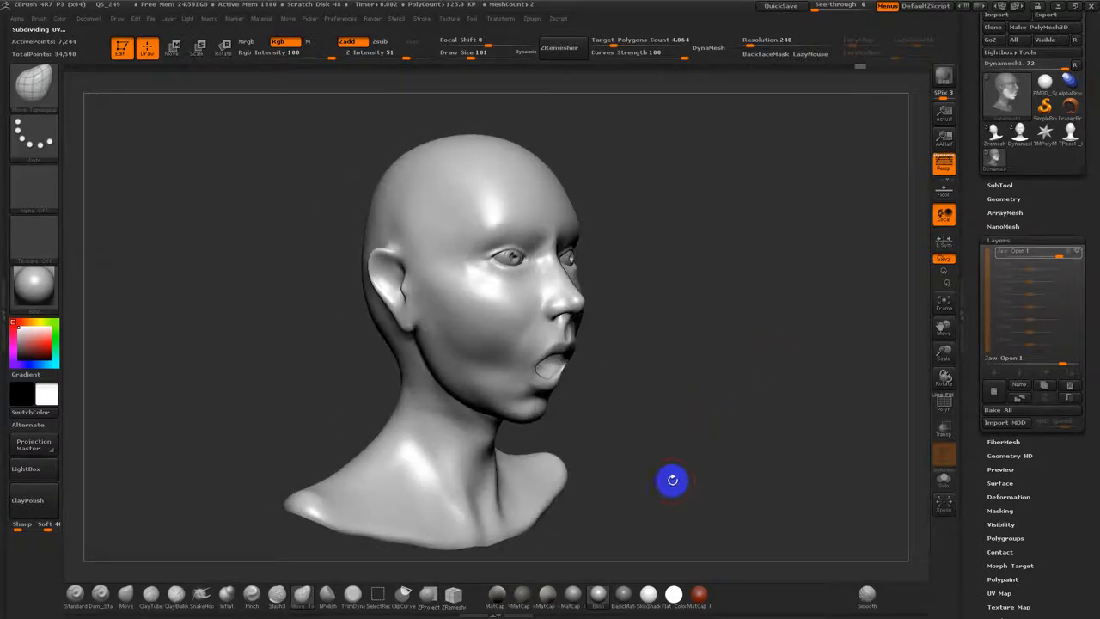
{"action": "mouse_move", "coordinate": [1059, 254]}
{"action": "left_mouse_down"}
{"action": "mouse_move", "coordinate": [1033, 255]}
{"action": "mouse_move", "coordinate": [1065, 253]}
{"action": "mouse_move", "coordinate": [1039, 265]}
{"action": "mouse_move", "coordinate": [1055, 263]}
{"action": "left_mouse_up"}
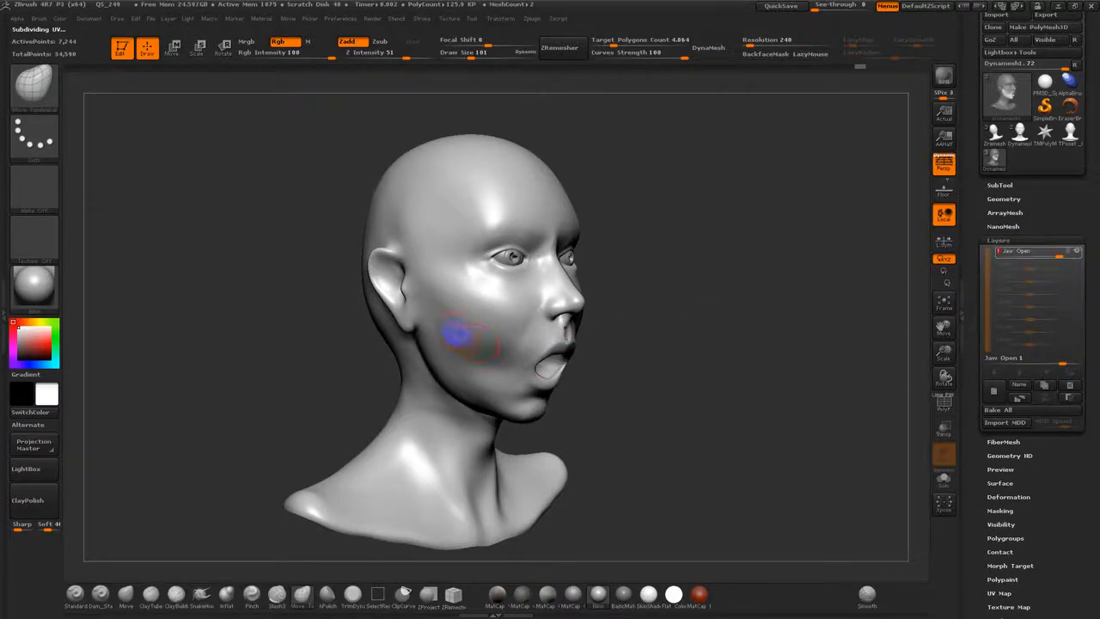
- Record in the Jaw Open layer, try moving the cheek at draw size 214, and undo the stroke
{"action": "left_click", "coordinate": [1074, 249]}
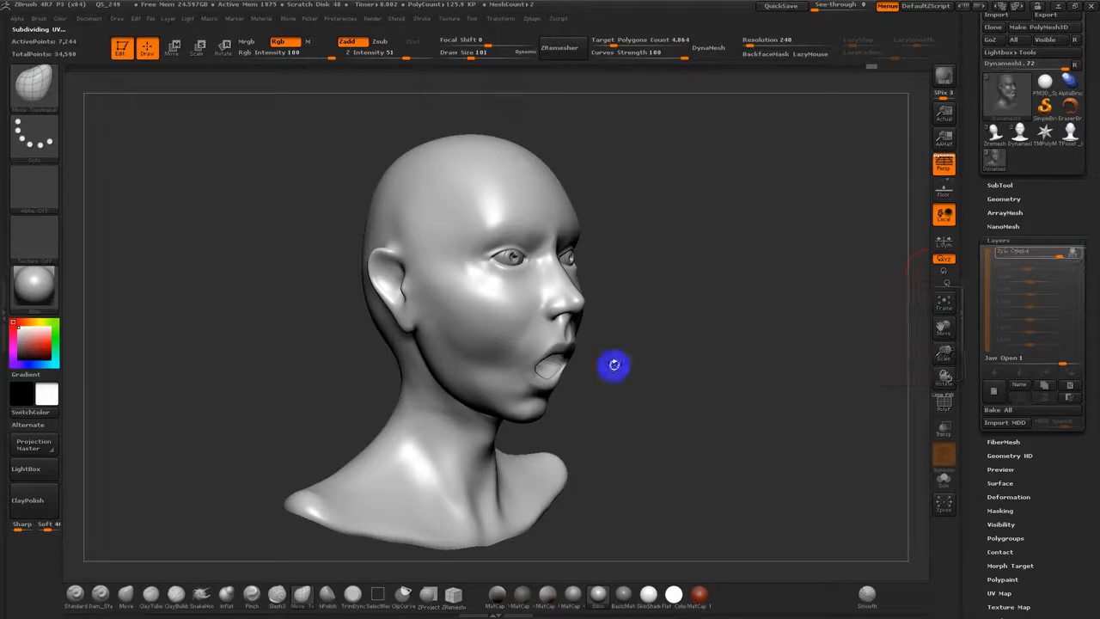
{"action": "key", "text": "s"}
{"action": "left_click_drag", "start_coordinate": [465, 347], "coordinate": [479, 347]}
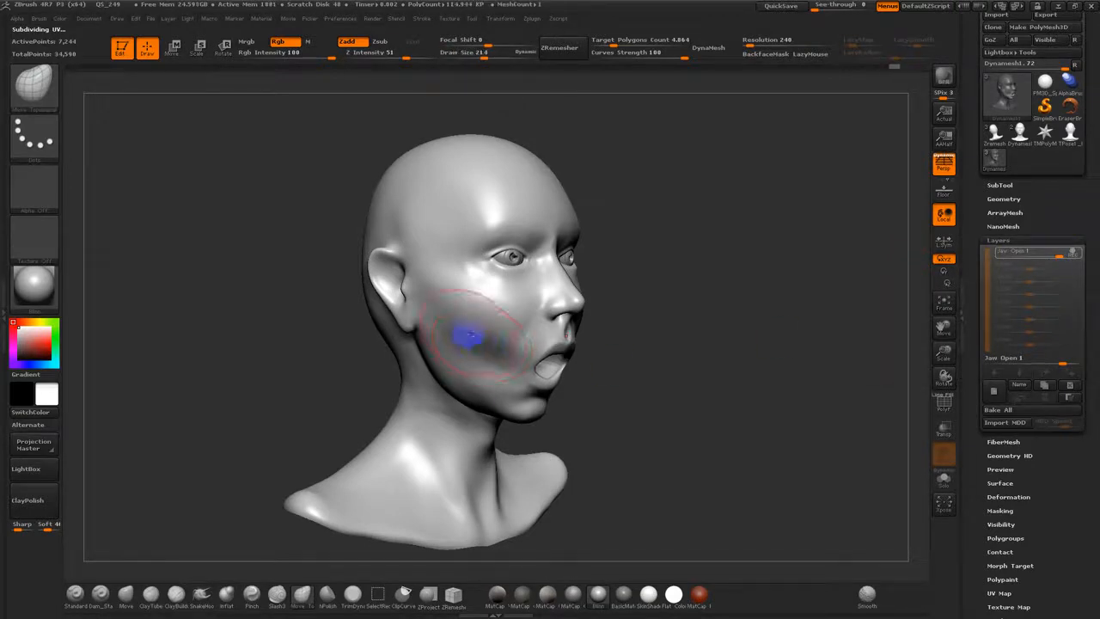
{"action": "key", "text": "ctrl+z"}
- Stop recording, set the Jaw Open layer's intensity to 0, and store the closed-mouth head as a morph target
{"action": "left_click", "coordinate": [1072, 251]}
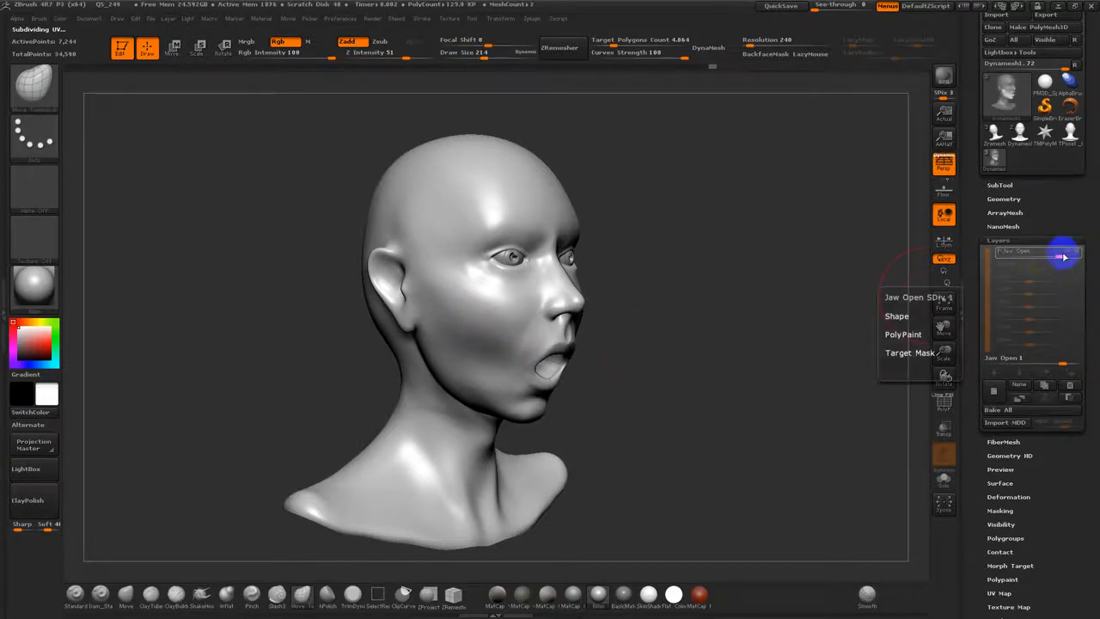
{"action": "left_click_drag", "start_coordinate": [1059, 254], "coordinate": [1028, 260]}
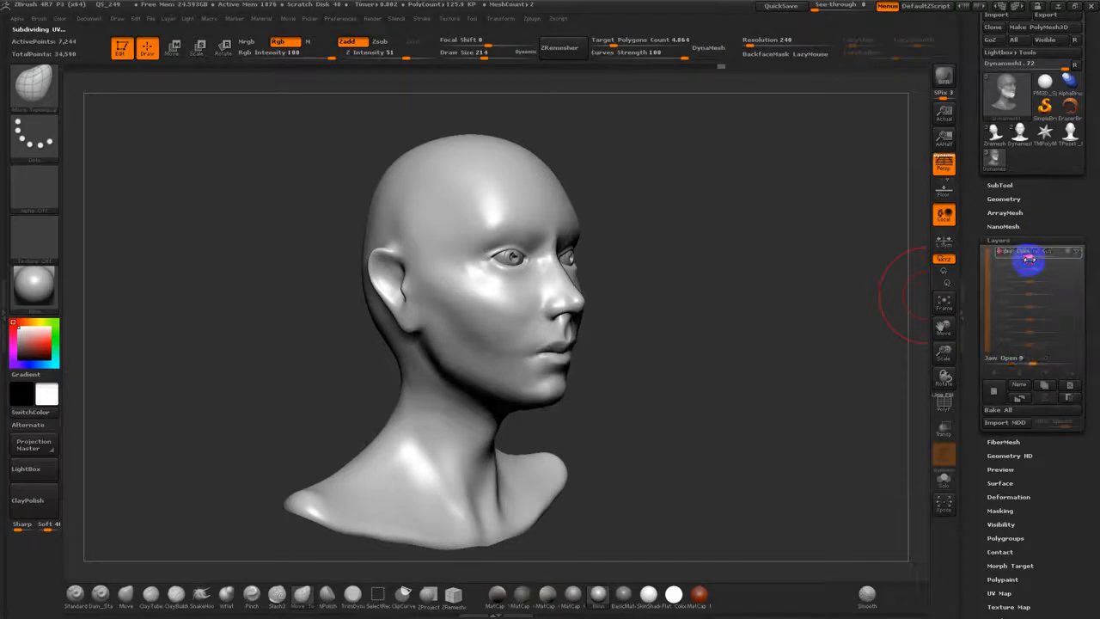
{"action": "left_click", "coordinate": [1028, 259]}
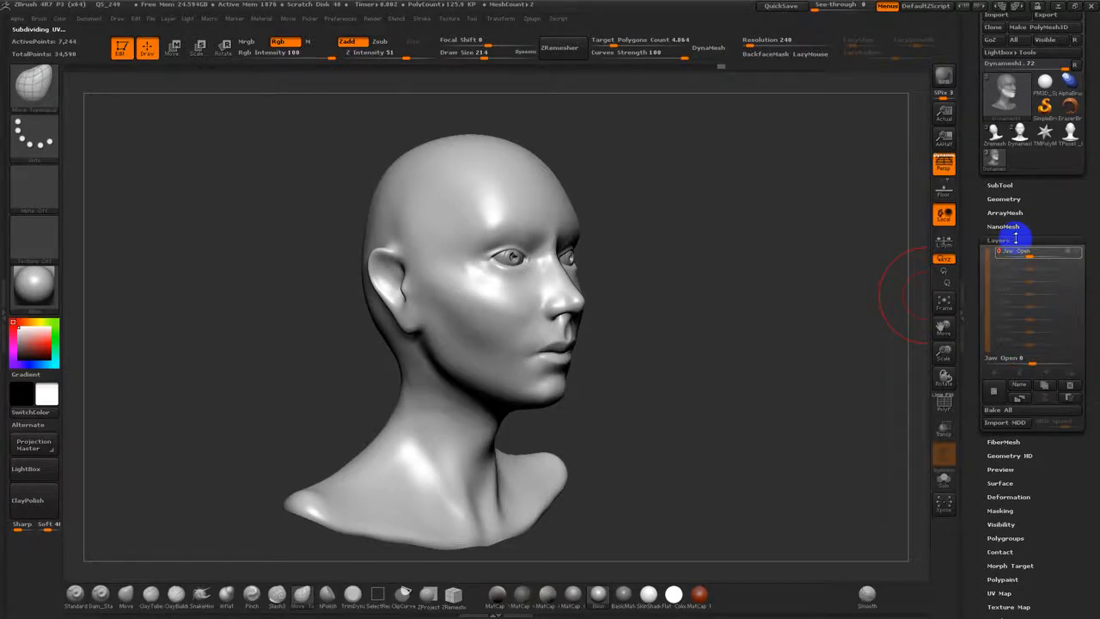
{"action": "left_click", "coordinate": [1016, 240]}
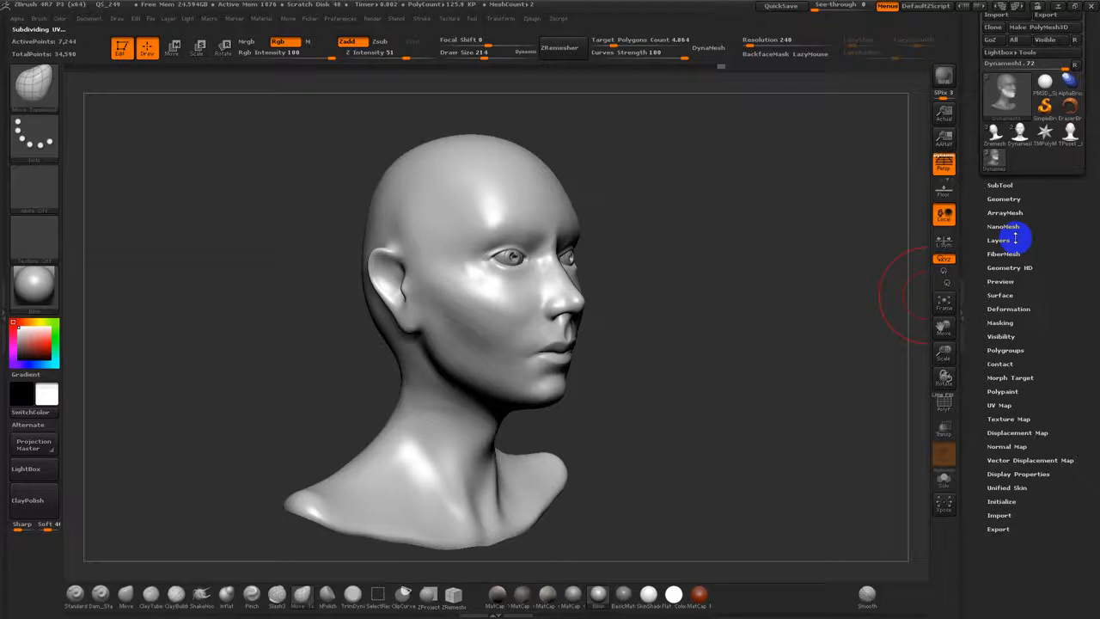
{"action": "left_click", "coordinate": [1019, 377]}
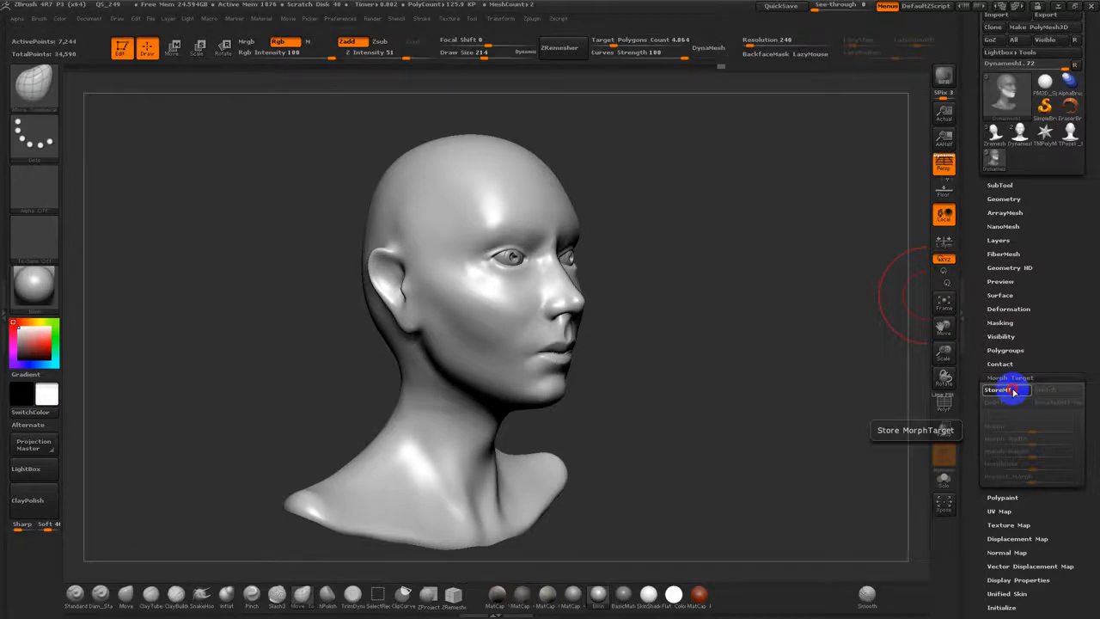
{"action": "left_click", "coordinate": [1013, 391]}
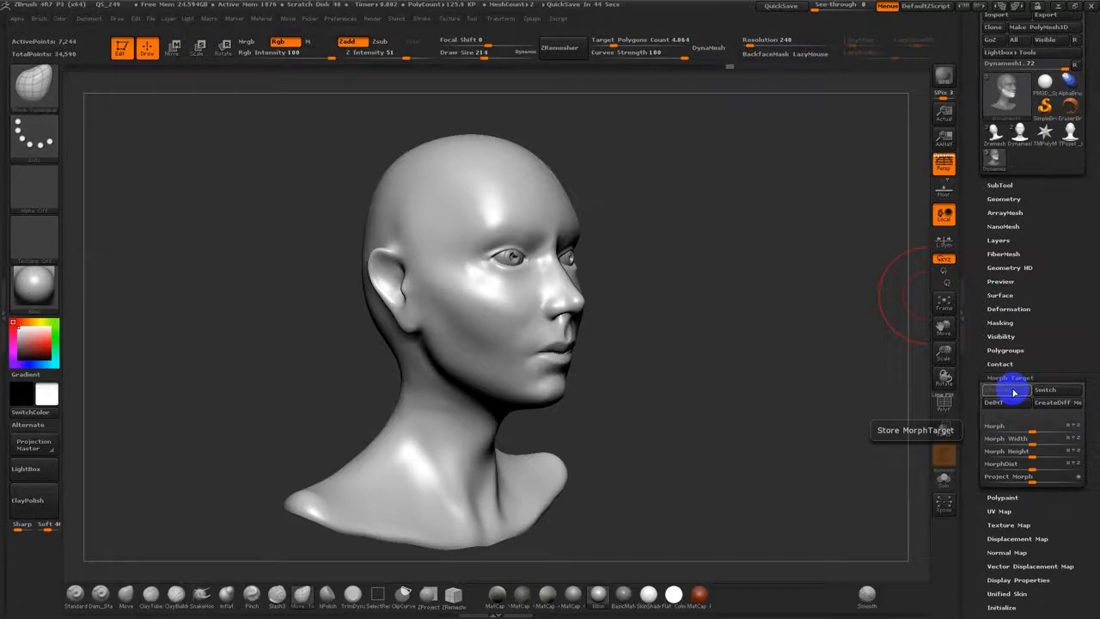
{"action": "left_click", "coordinate": [1012, 392]}
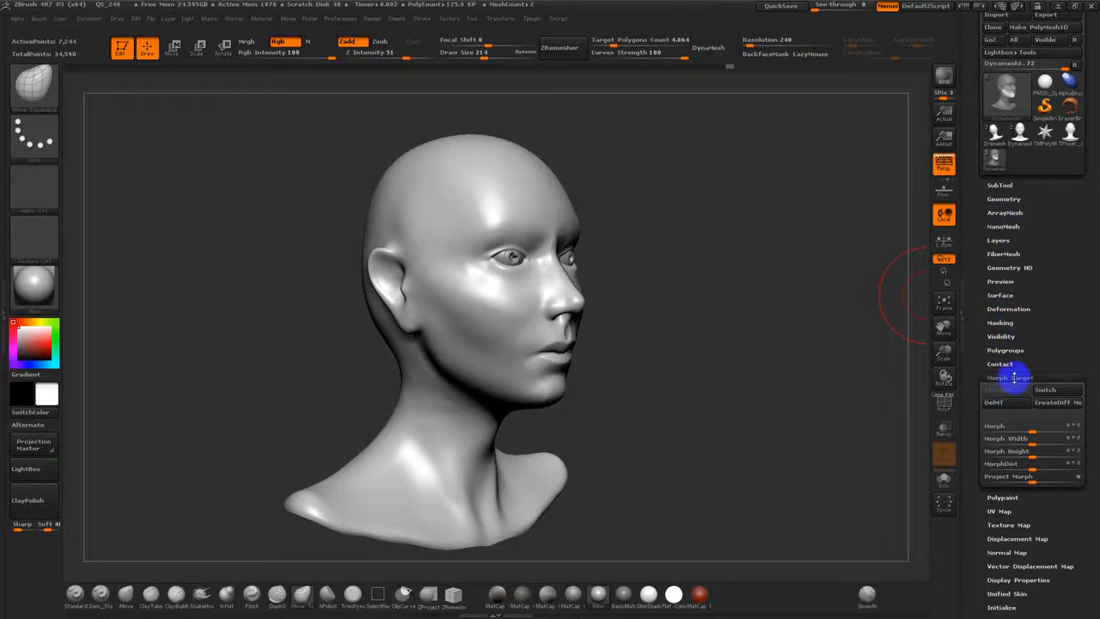
- Return to the Jaw Open layer and set its intensity to 1
{"action": "left_click", "coordinate": [1000, 239]}
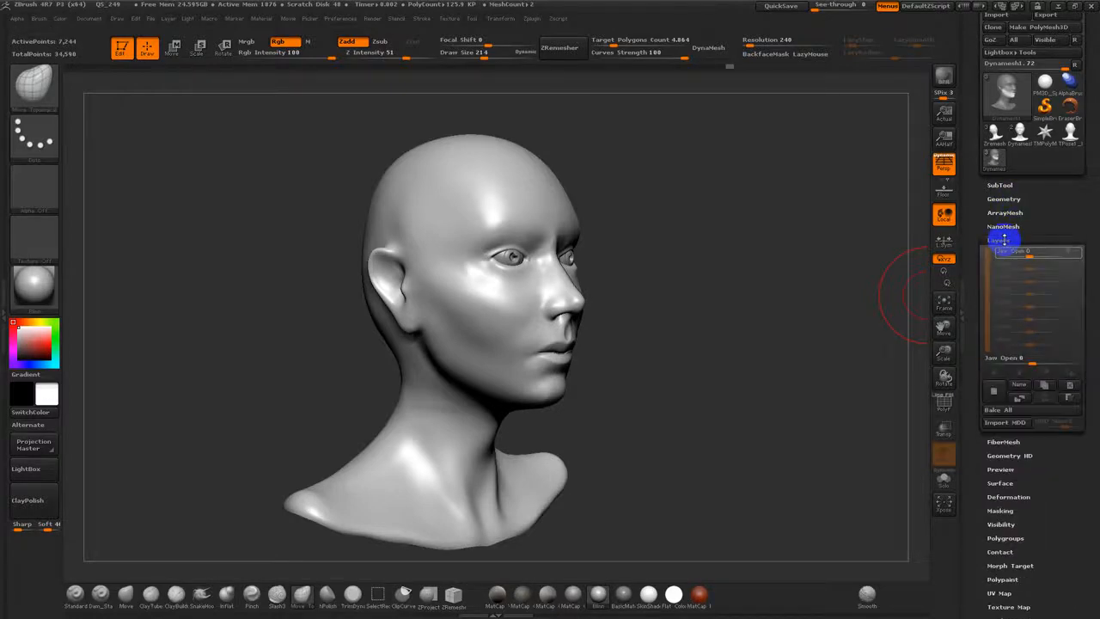
{"action": "left_click", "coordinate": [1073, 253]}
{"action": "left_click_drag", "start_coordinate": [1038, 257], "coordinate": [1065, 256]}
{"action": "right_click_drag", "start_coordinate": [692, 362], "coordinate": [677, 418], "text": "ctrl"}
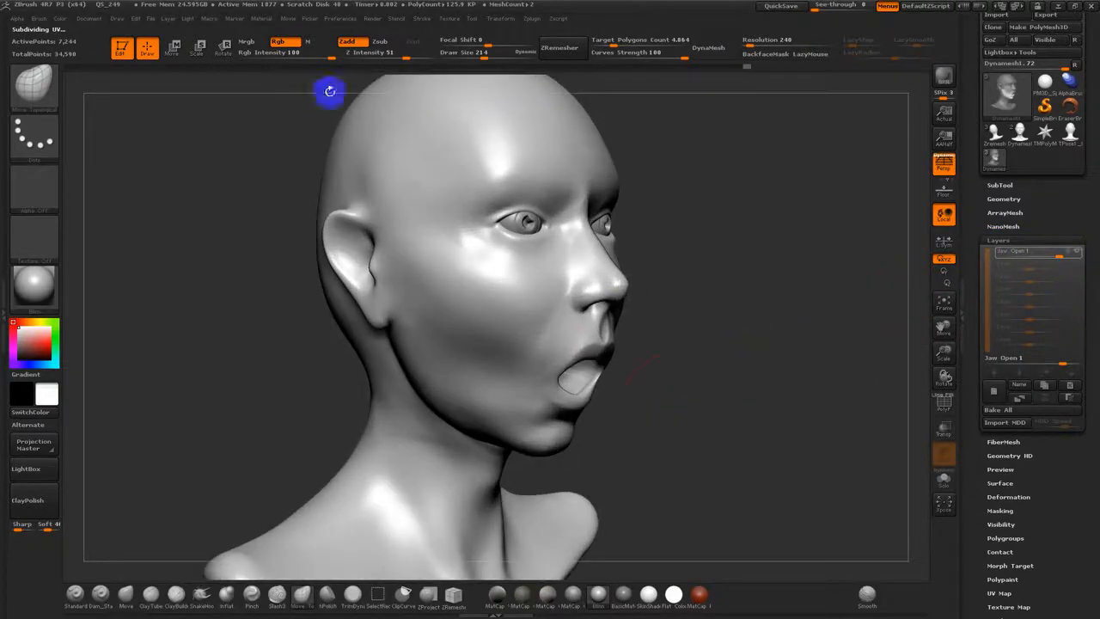
- Select the Morph brush and reduce its draw size to 131
{"action": "left_click", "coordinate": [34, 82]}
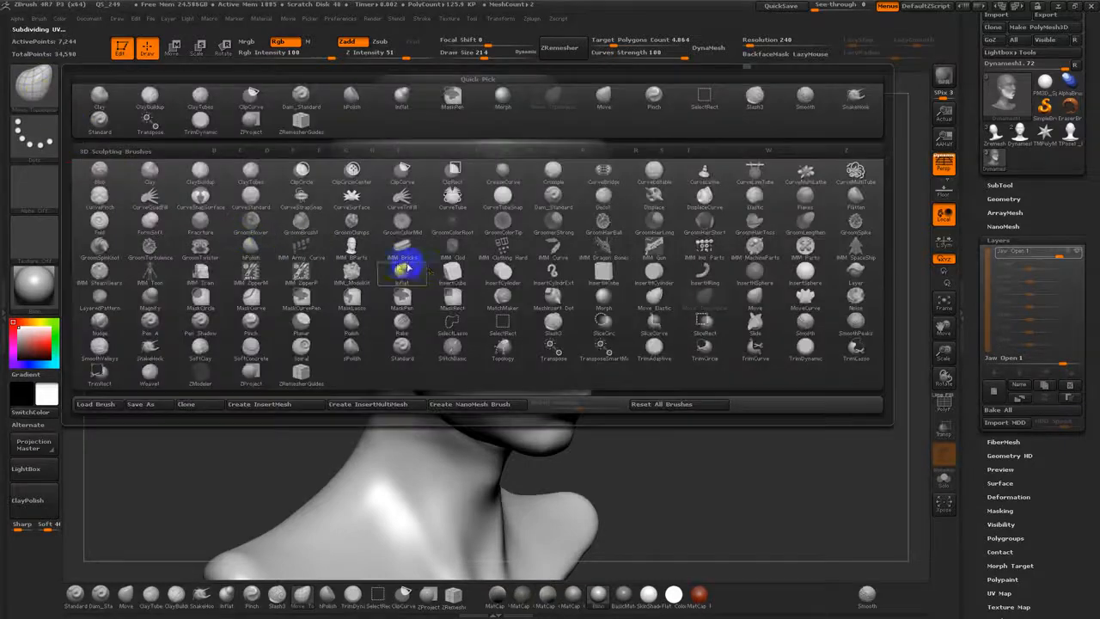
{"action": "key", "text": "m"}
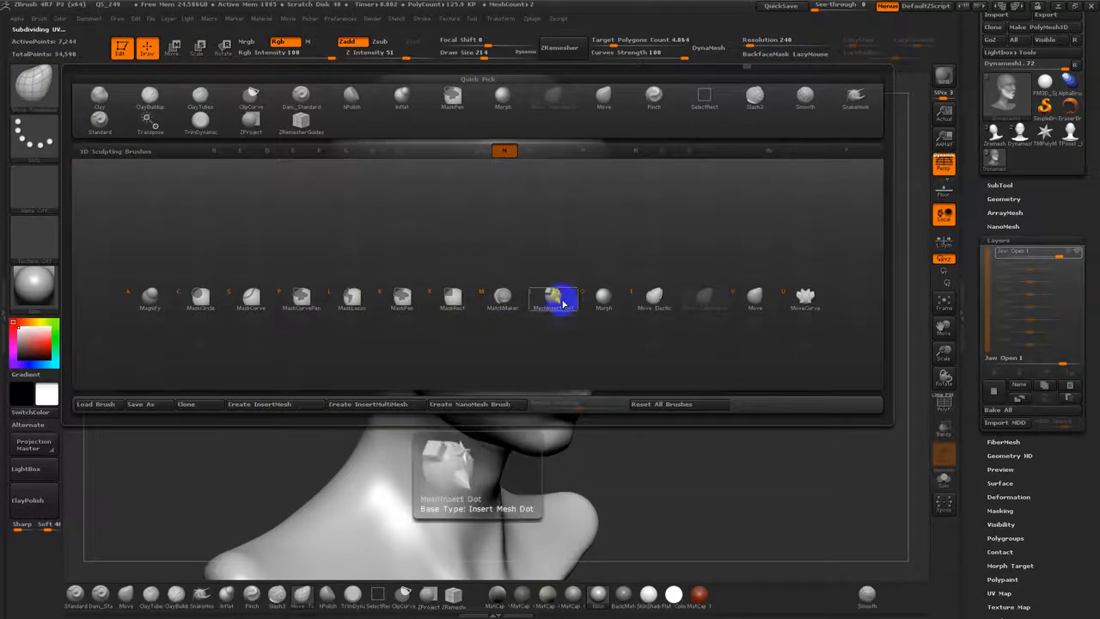
{"action": "left_click", "coordinate": [601, 297]}
{"action": "key", "text": "["}
{"action": "key", "text": "["}
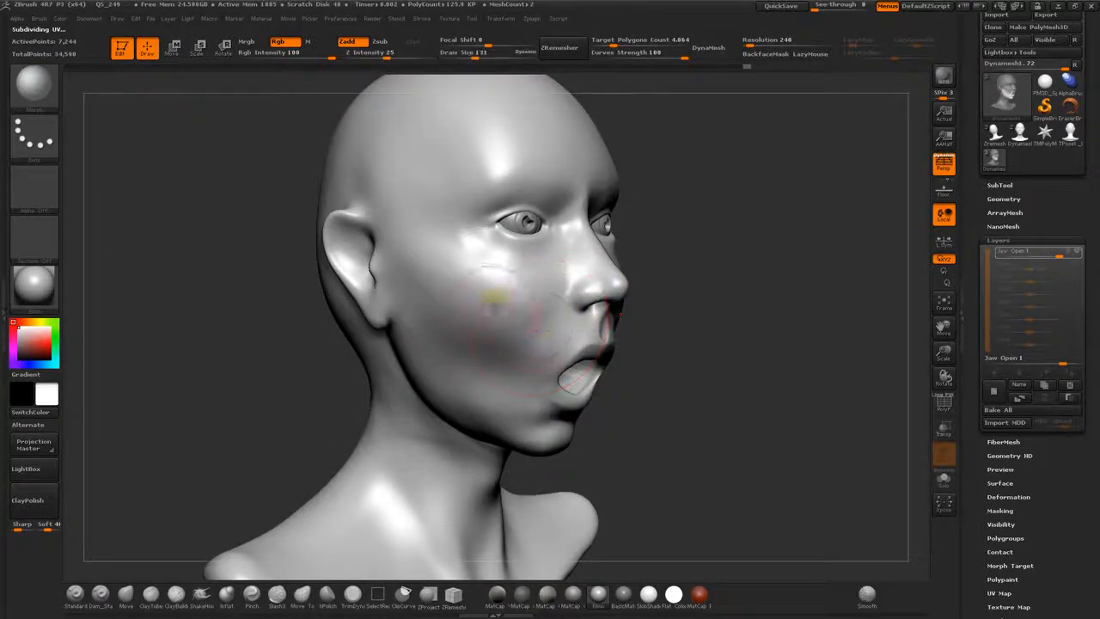
- Enable recording on the Jaw Open layer and brush the cheek and mouth corner toward the morph target at Z Intensity 10
{"action": "left_click", "coordinate": [485, 302]}
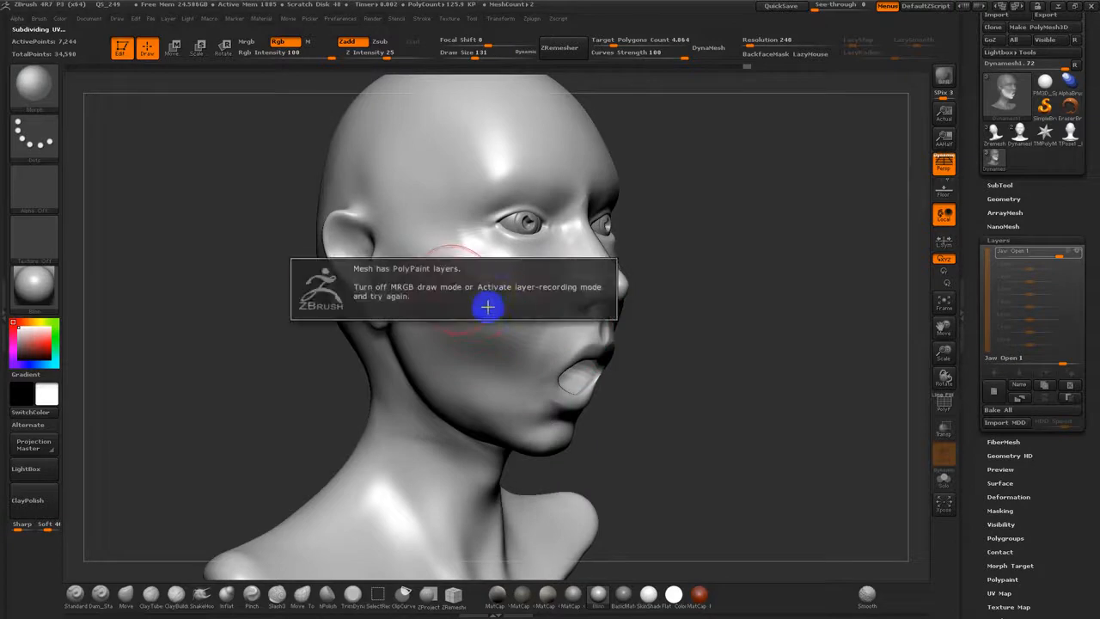
{"action": "left_click", "coordinate": [1066, 254]}
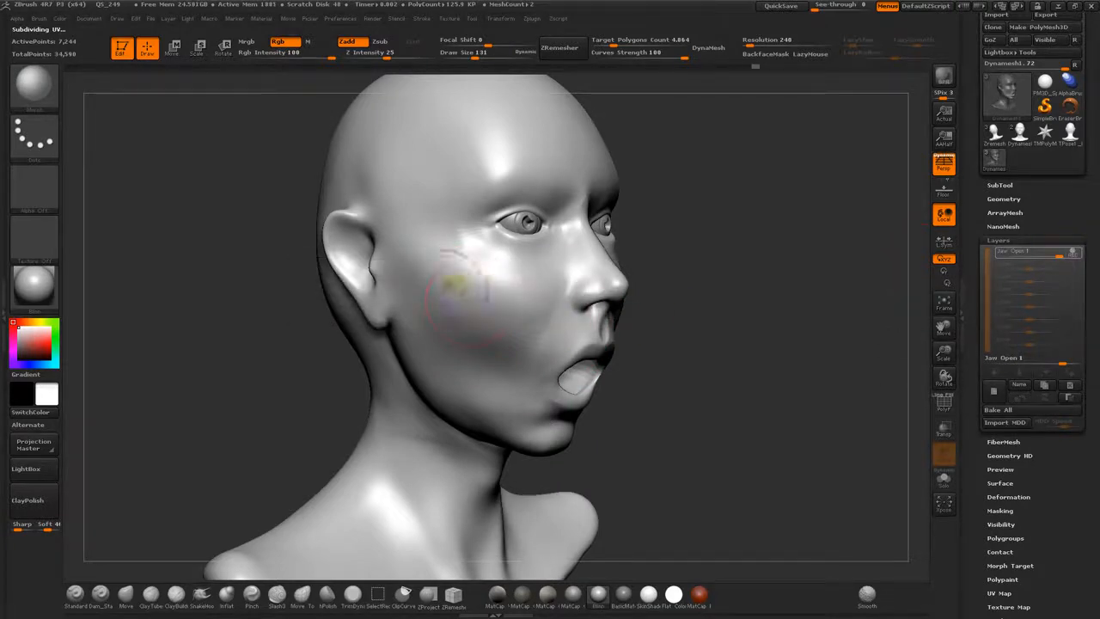
{"action": "mouse_move", "coordinate": [442, 305]}
{"action": "left_mouse_down"}
{"action": "mouse_move", "coordinate": [476, 344]}
{"action": "mouse_move", "coordinate": [507, 342]}
{"action": "left_mouse_up"}
{"action": "key", "text": "ctrl+z"}
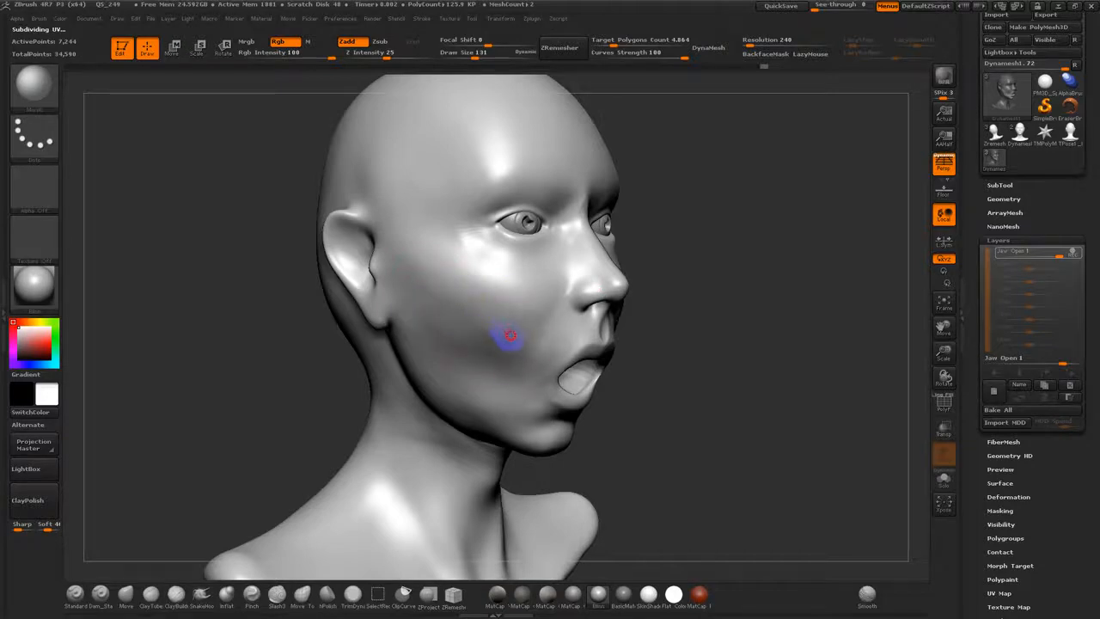
{"action": "left_click_drag", "start_coordinate": [446, 305], "coordinate": [431, 306]}
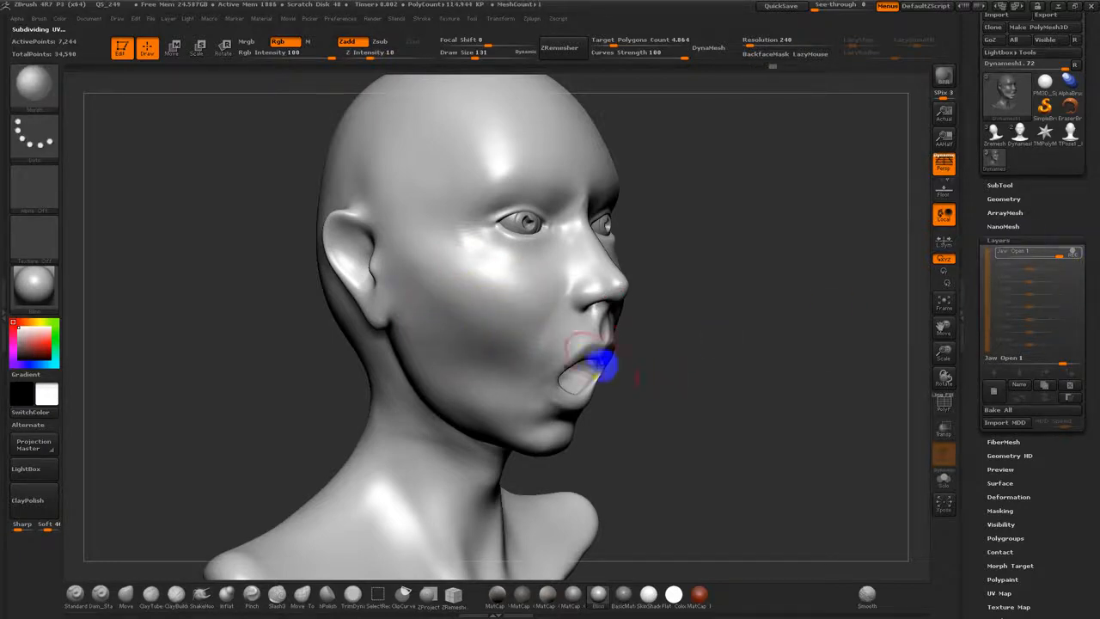
{"action": "left_click_drag", "start_coordinate": [574, 354], "coordinate": [562, 391]}
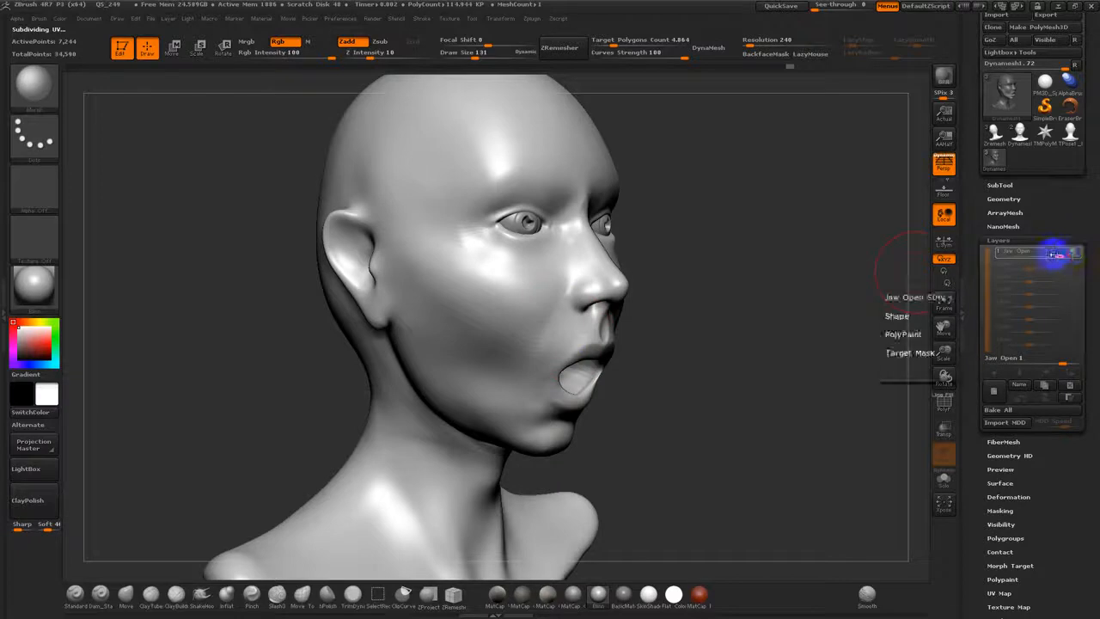
- Stop recording the Jaw Open layer, set its intensity to 0, and add a new layer
{"action": "left_click_drag", "start_coordinate": [1068, 249], "coordinate": [838, 335]}
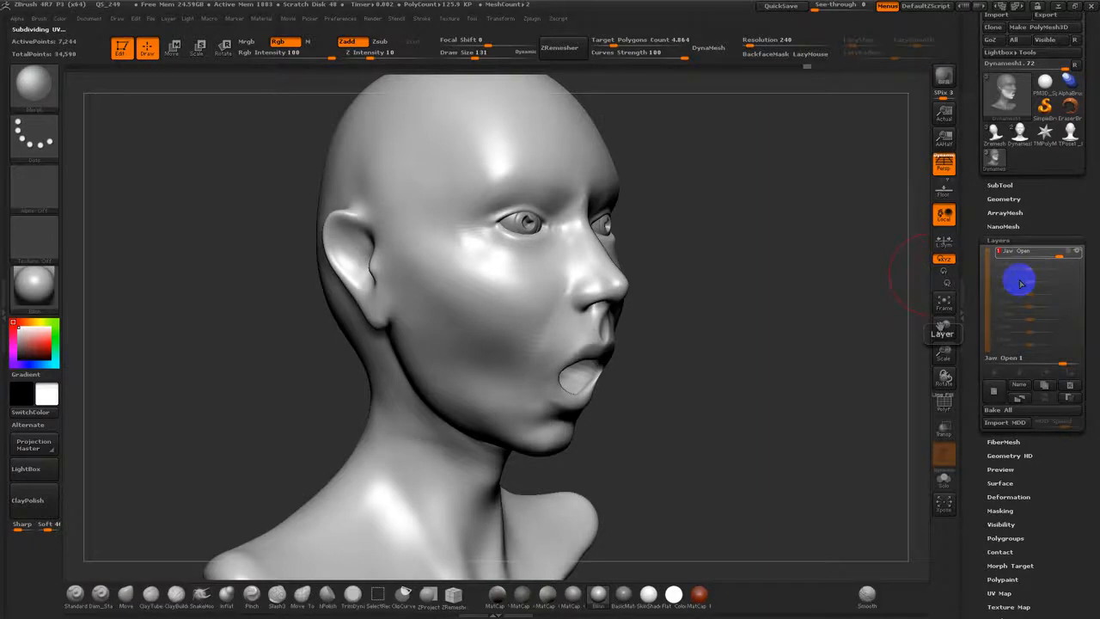
{"action": "left_click_drag", "start_coordinate": [1060, 256], "coordinate": [1030, 256]}
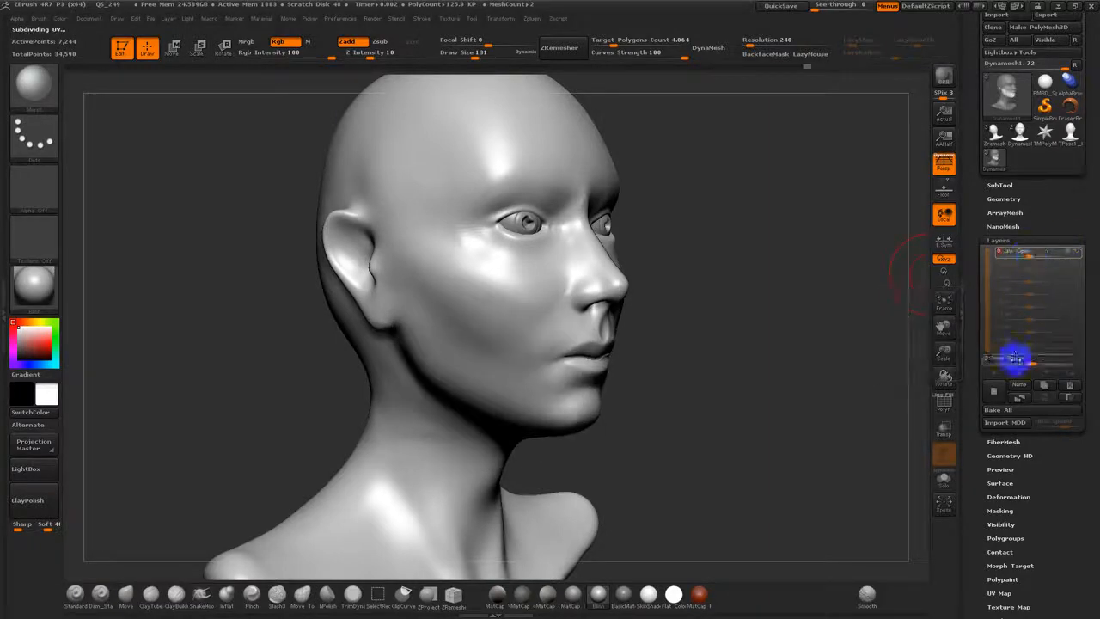
{"action": "left_click", "coordinate": [992, 393]}
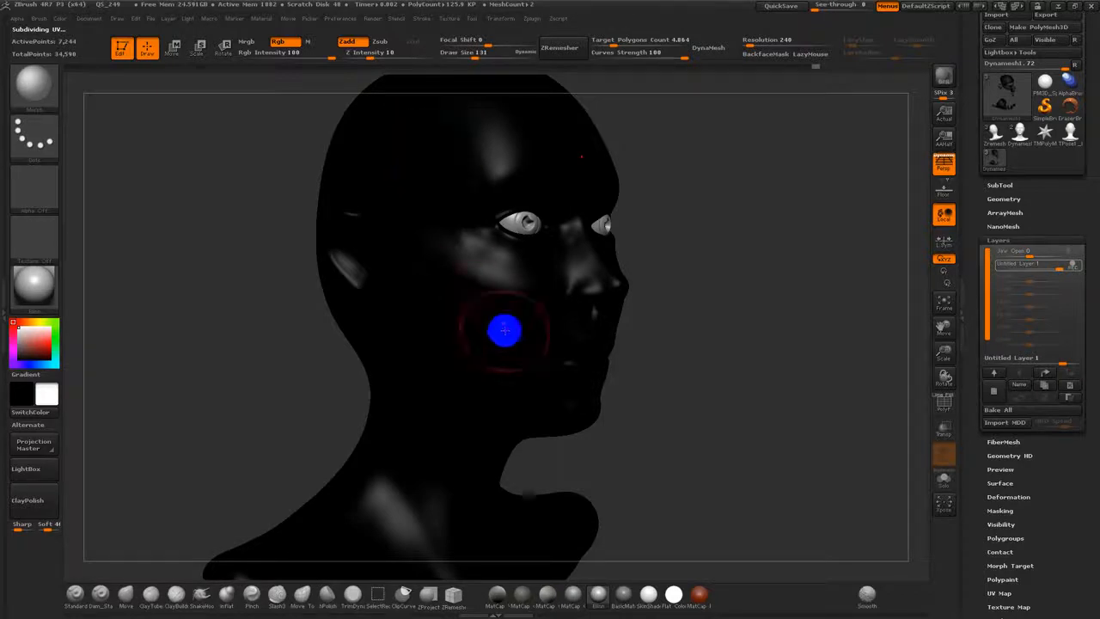
- Switch to the Standard brush in Mrgb mode with the Flat Color material and fill the head object with white
{"action": "mouse_move", "coordinate": [651, 592]}
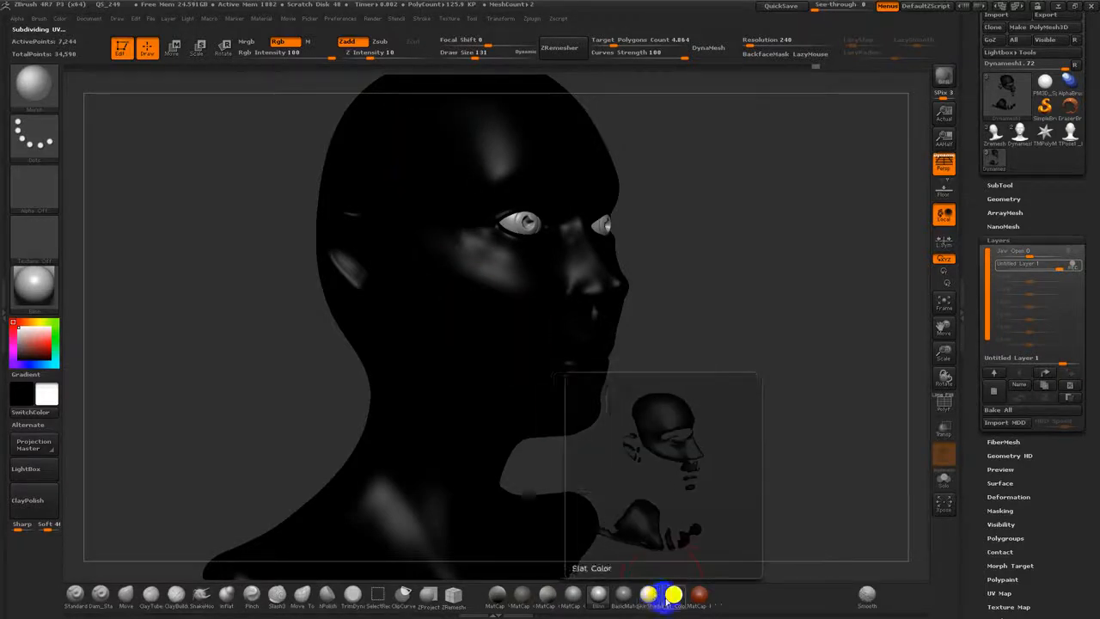
{"action": "left_click", "coordinate": [76, 591]}
{"action": "left_click", "coordinate": [249, 42]}
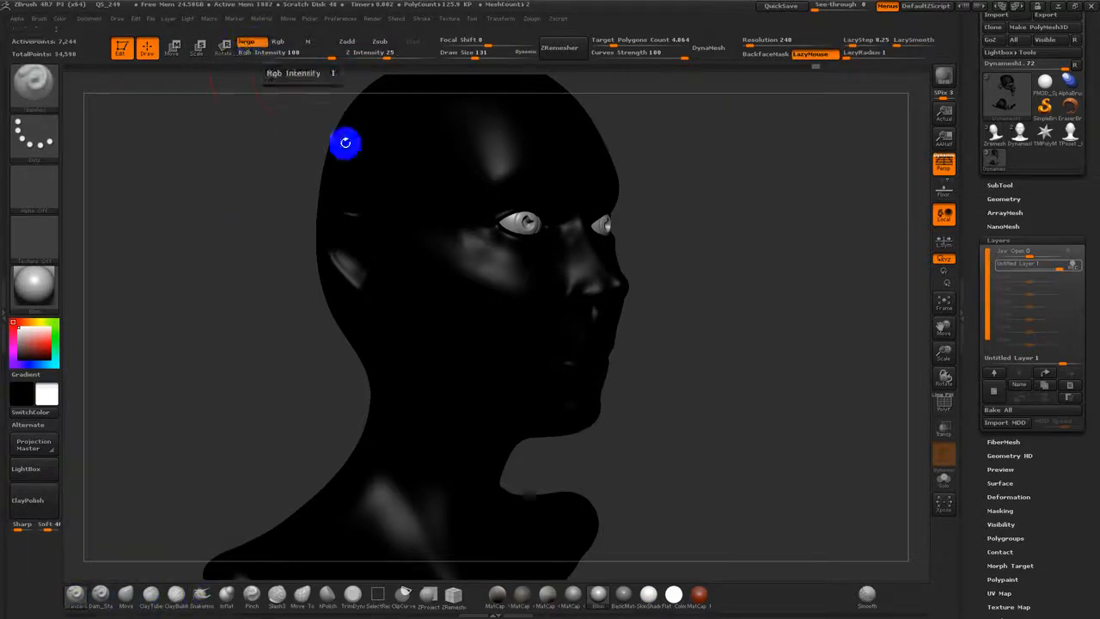
{"action": "left_click_drag", "start_coordinate": [53, 395], "coordinate": [26, 301]}
{"action": "left_click", "coordinate": [672, 593]}
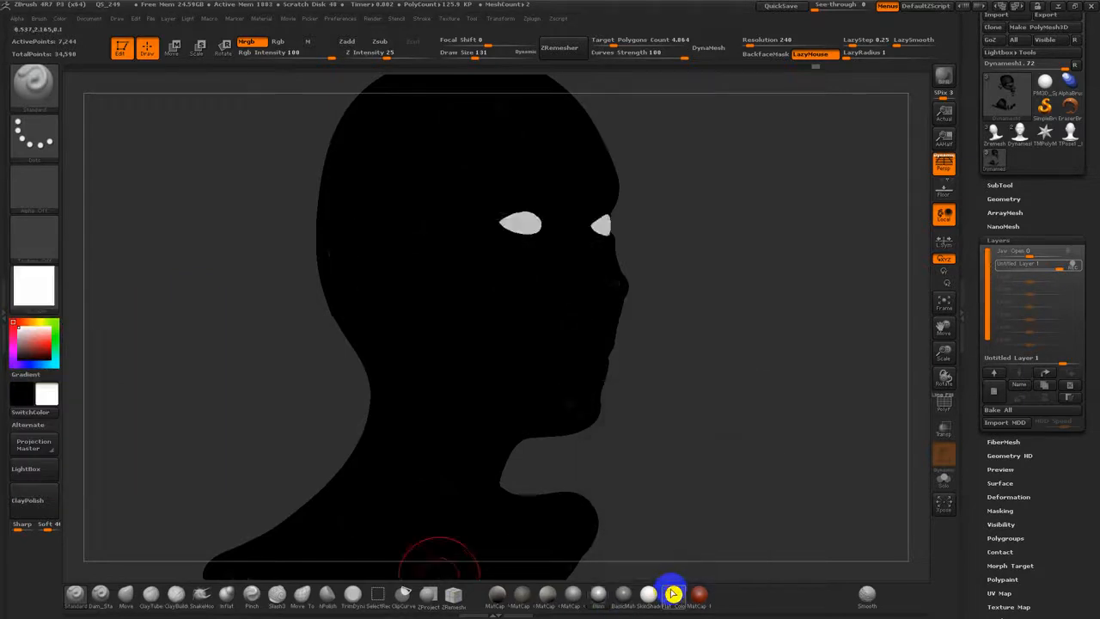
{"action": "left_click", "coordinate": [92, 19]}
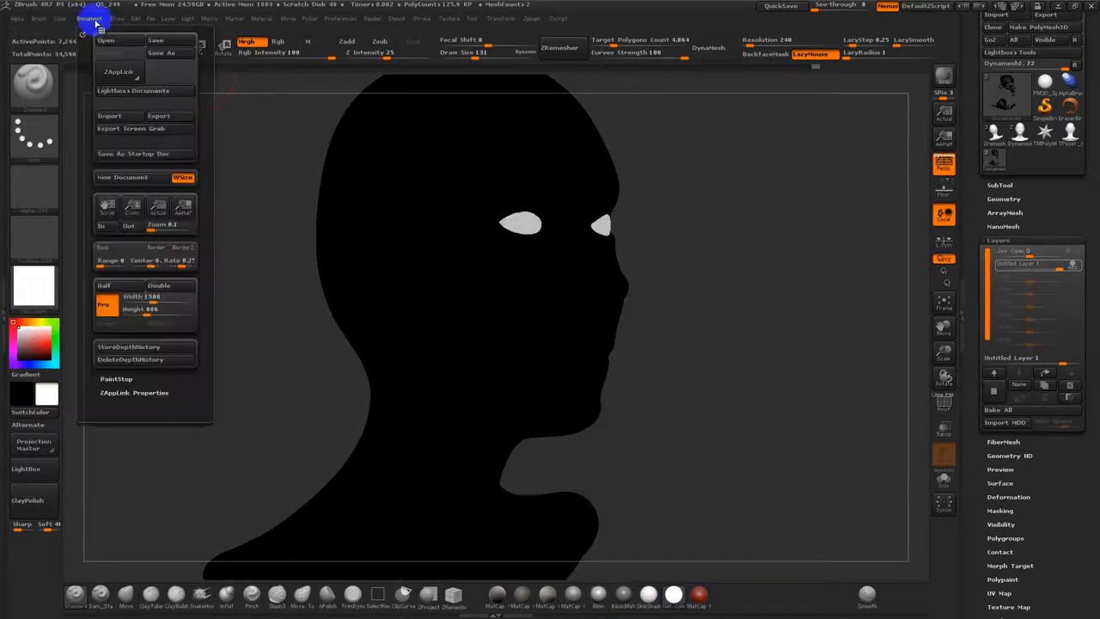
{"action": "left_click", "coordinate": [62, 19]}
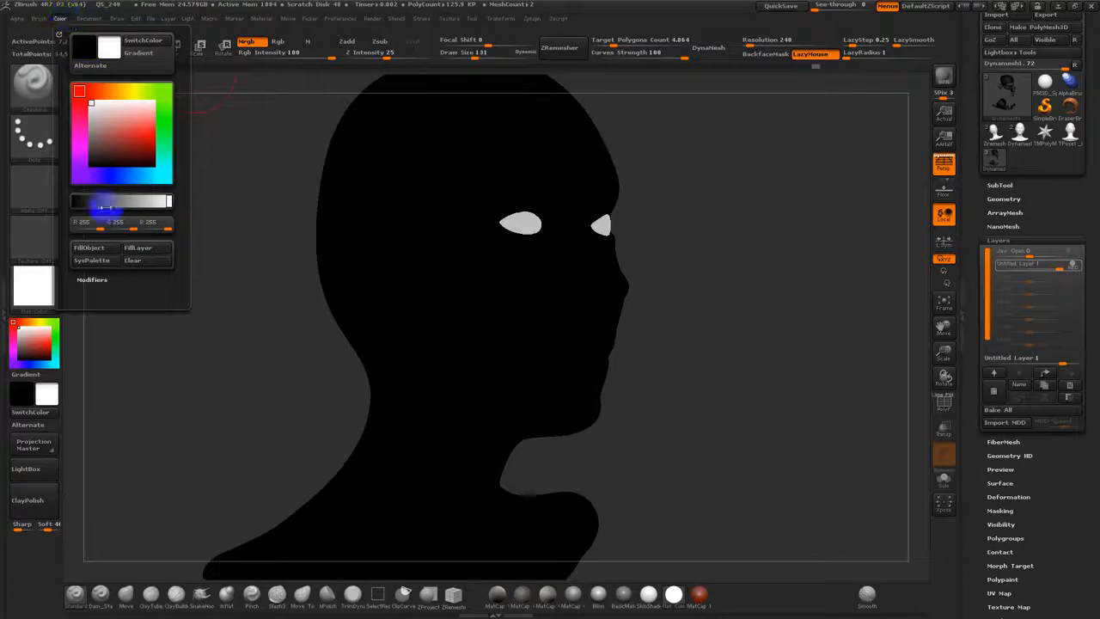
{"action": "left_click", "coordinate": [96, 249]}
{"action": "left_click", "coordinate": [100, 251]}
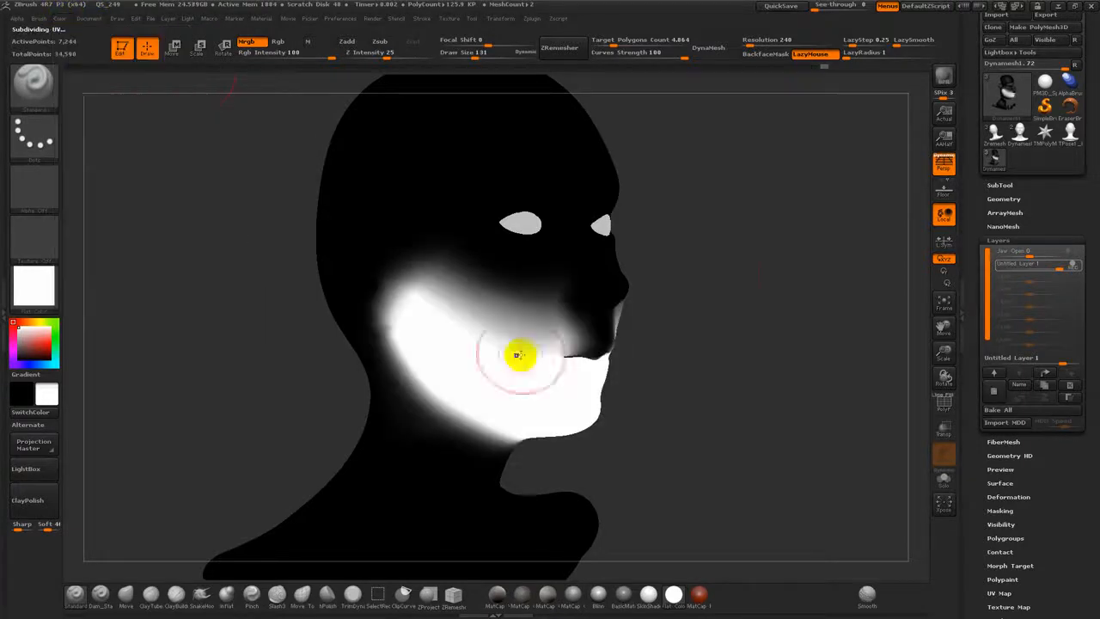
- Clear the mask around the jaw and fill the whole head with white Flat Color
{"action": "mouse_move", "coordinate": [757, 447]}
{"action": "left_mouse_down", "text": "ctrl"}
{"action": "mouse_move", "coordinate": [851, 508]}
{"action": "mouse_move", "coordinate": [846, 498]}
{"action": "left_mouse_up", "text": "ctrl"}
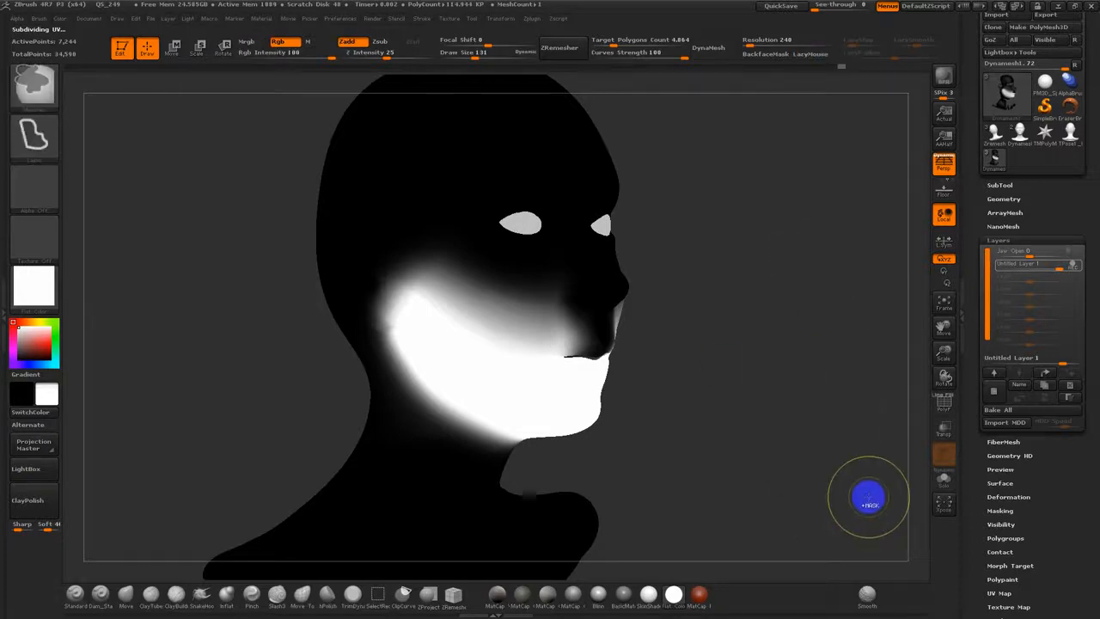
{"action": "left_click", "coordinate": [61, 18]}
{"action": "left_click", "coordinate": [90, 248]}
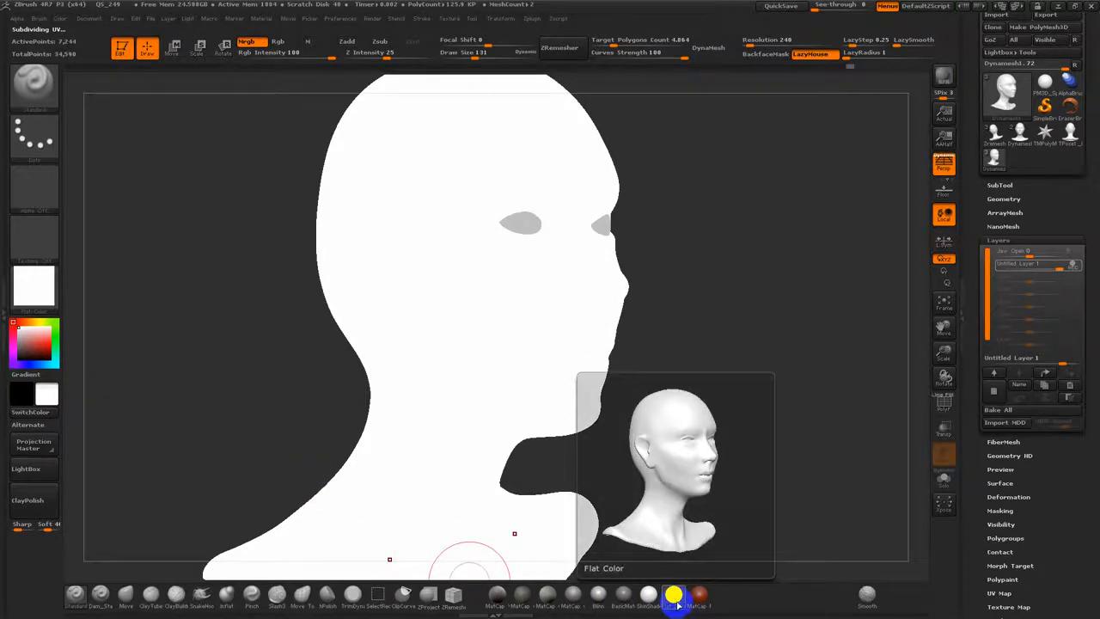
- Try several MatCap and standard materials on the head and settle on Blinn
{"action": "left_click_drag", "start_coordinate": [677, 605], "coordinate": [453, 612]}
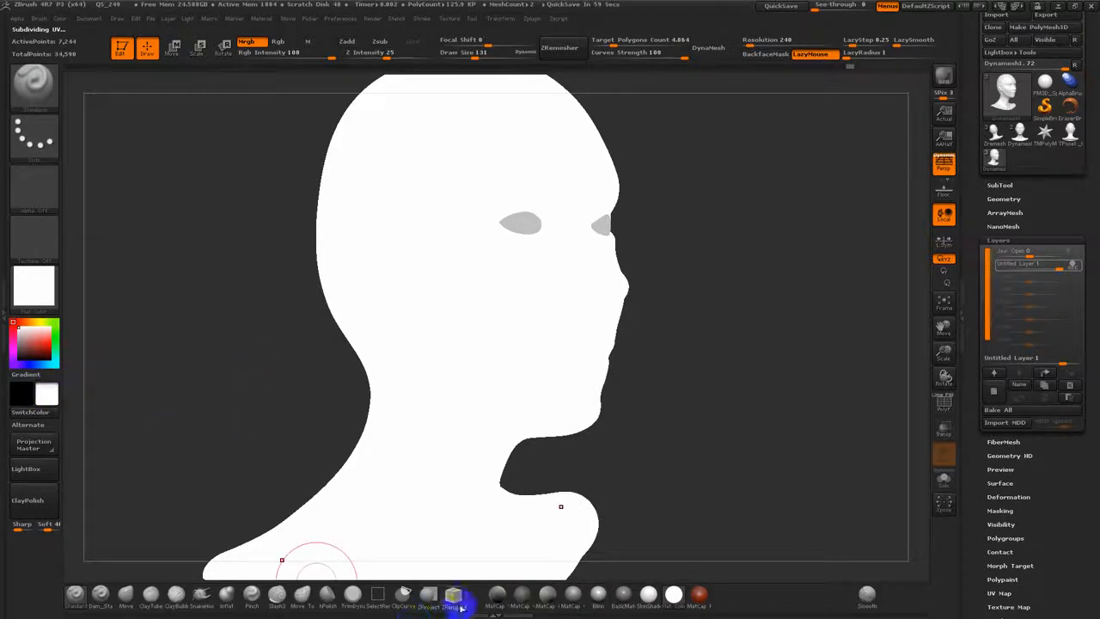
{"action": "left_click", "coordinate": [526, 593]}
{"action": "left_click", "coordinate": [550, 593]}
{"action": "left_click", "coordinate": [574, 593]}
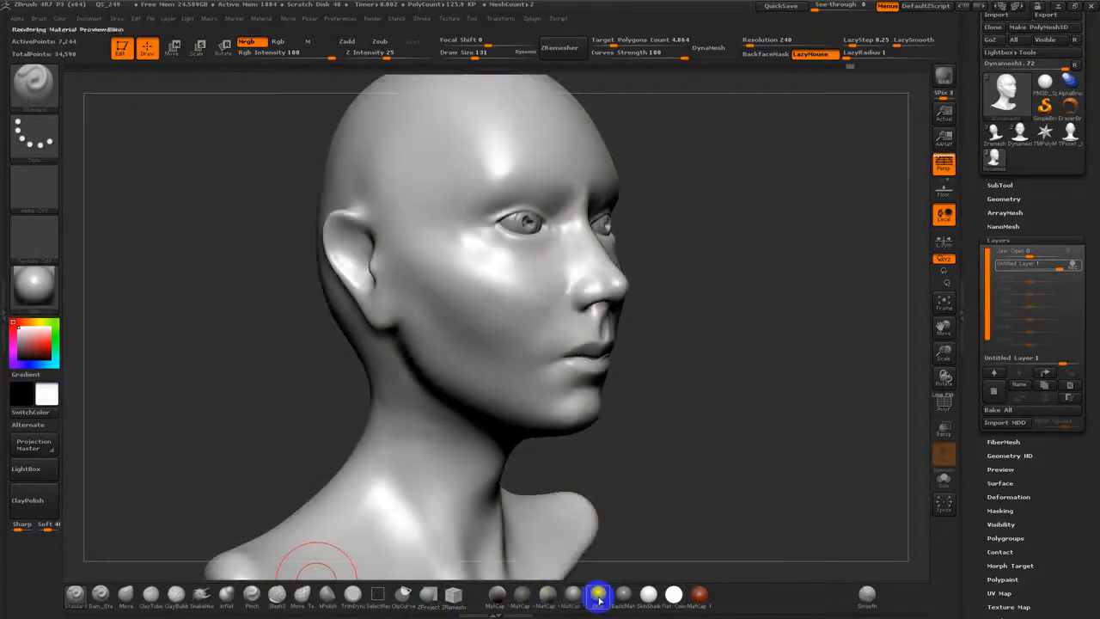
{"action": "left_click", "coordinate": [617, 598]}
{"action": "left_click", "coordinate": [544, 594]}
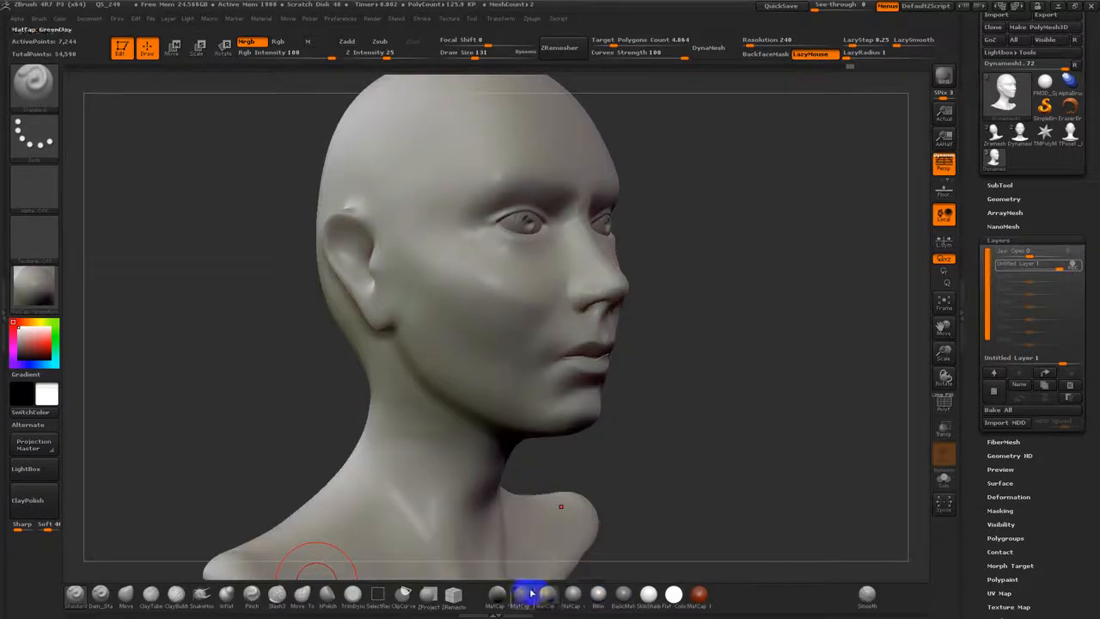
{"action": "left_click", "coordinate": [521, 593]}
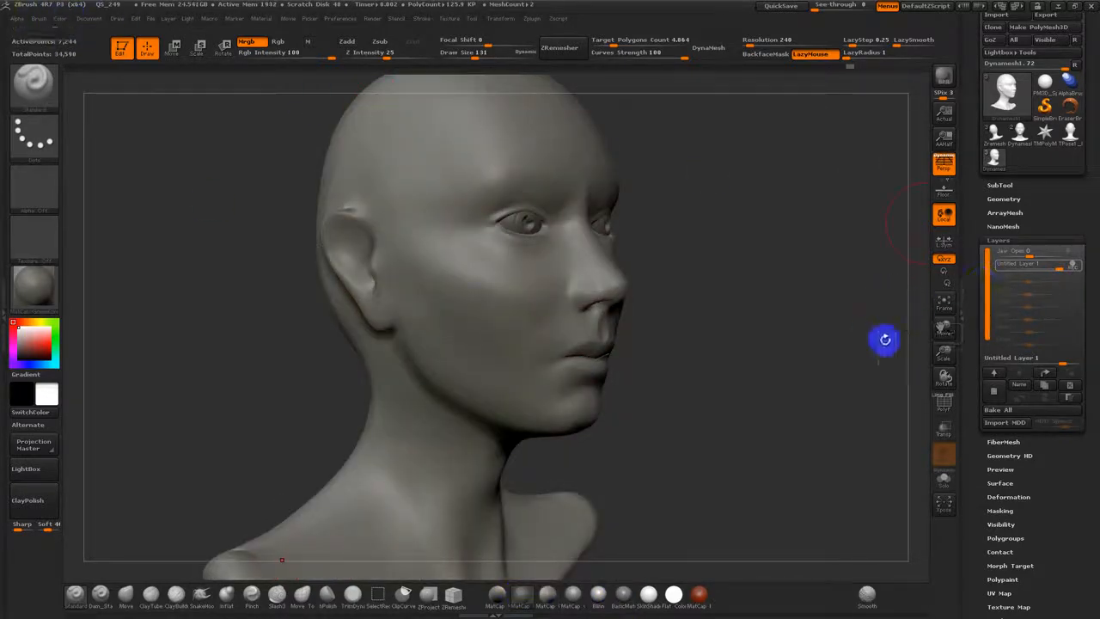
{"action": "mouse_move", "coordinate": [683, 598]}
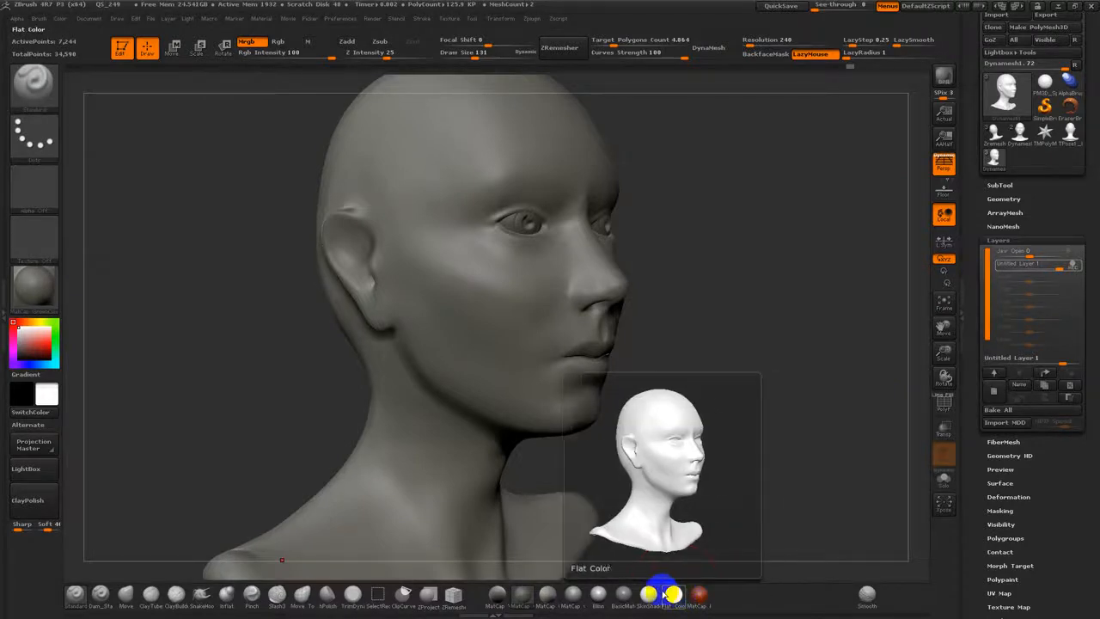
{"action": "left_click", "coordinate": [675, 593]}
{"action": "left_click", "coordinate": [623, 593]}
{"action": "left_click", "coordinate": [600, 593]}
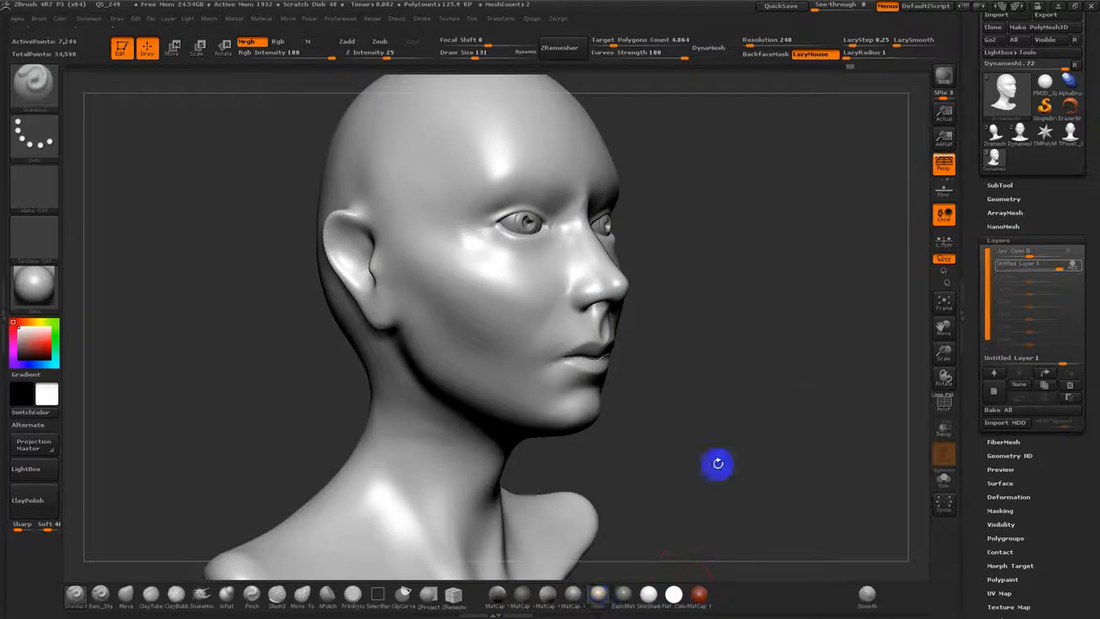
- Select the Move Topological brush and reduce its draw size to 53 for work around the eyes
{"action": "left_click_drag", "start_coordinate": [763, 335], "coordinate": [623, 352]}
{"action": "left_click_drag", "start_coordinate": [680, 323], "coordinate": [691, 386], "text": "alt"}
{"action": "left_click_drag", "start_coordinate": [742, 354], "coordinate": [650, 395], "text": "alt"}
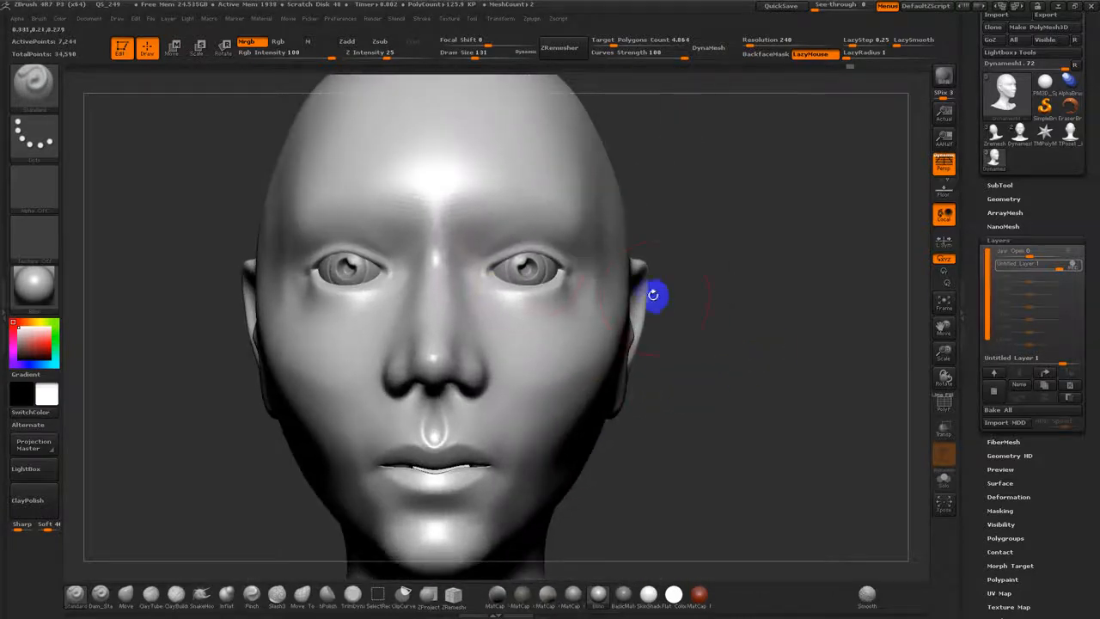
{"action": "left_click", "coordinate": [301, 592]}
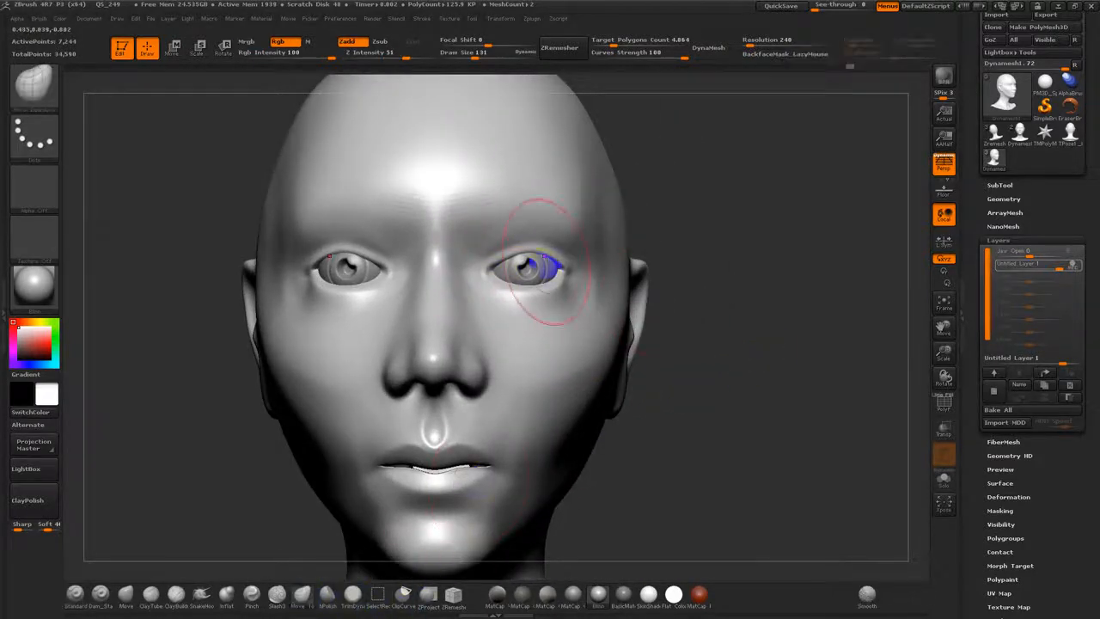
{"action": "key", "text": "s"}
{"action": "left_click_drag", "start_coordinate": [531, 260], "coordinate": [525, 260]}
{"action": "left_click_drag", "start_coordinate": [694, 264], "coordinate": [830, 344], "text": "alt"}
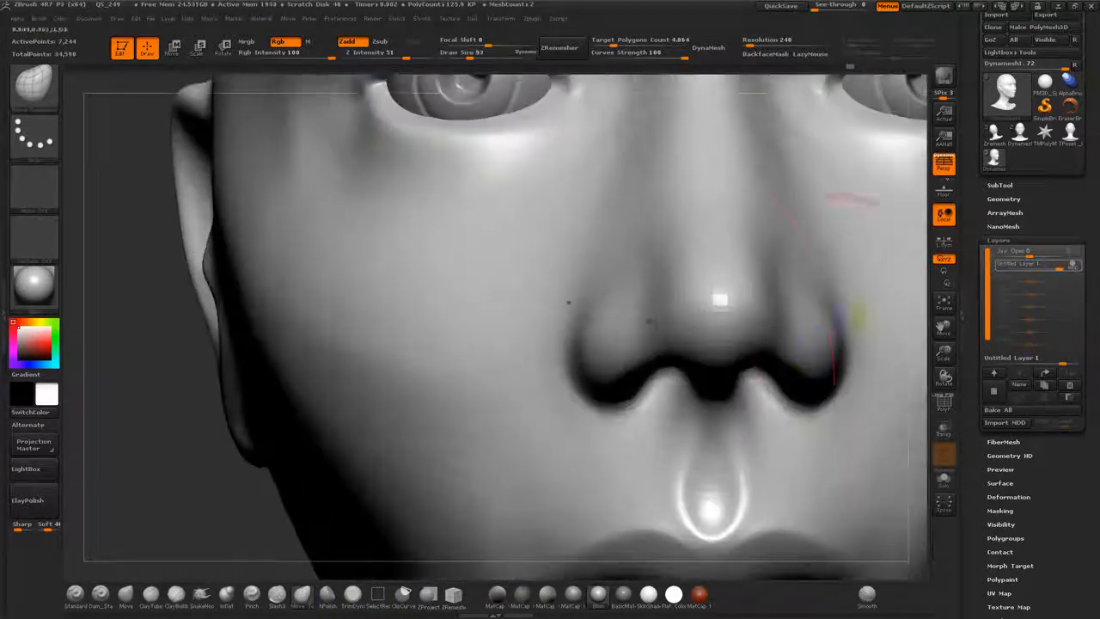
{"action": "left_click_drag", "start_coordinate": [134, 345], "coordinate": [4, 532], "text": "alt"}
{"action": "left_click_drag", "start_coordinate": [917, 303], "coordinate": [662, 336], "text": "alt"}
{"action": "key", "text": "s"}
{"action": "mouse_move", "coordinate": [544, 225]}
{"action": "left_mouse_down"}
{"action": "mouse_move", "coordinate": [531, 225]}
{"action": "mouse_move", "coordinate": [544, 270]}
{"action": "mouse_move", "coordinate": [482, 309]}
{"action": "left_mouse_up"}
- Pull the upper eyelid down over the eyeball, using draw size 47 for the finer strokes, and shape the crease above it
{"action": "left_click_drag", "start_coordinate": [440, 280], "coordinate": [442, 288]}
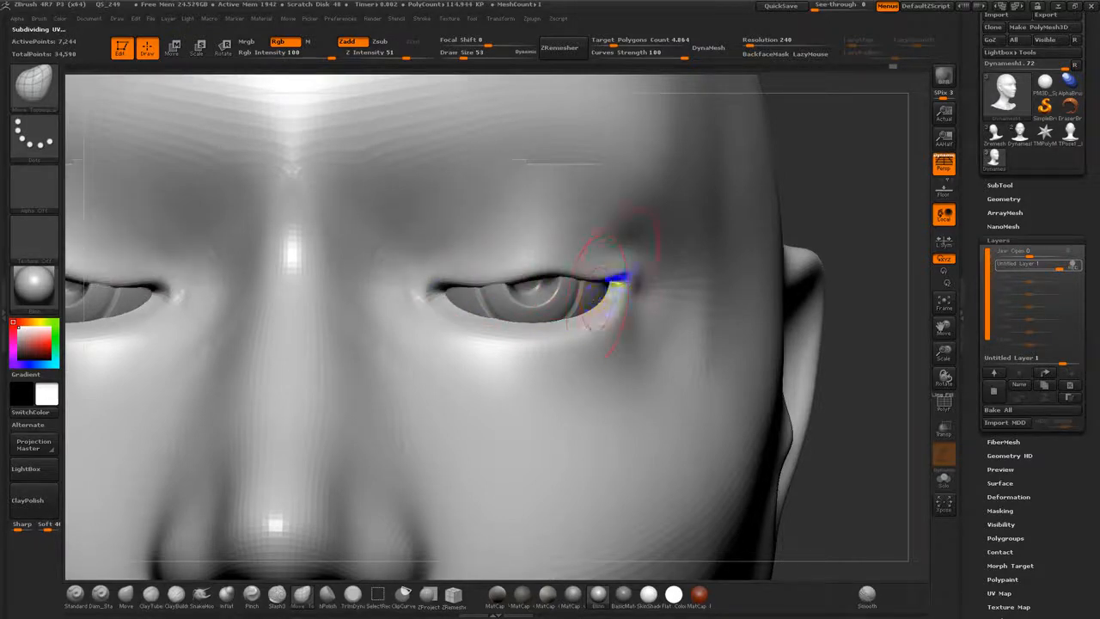
{"action": "left_click_drag", "start_coordinate": [543, 242], "coordinate": [563, 279]}
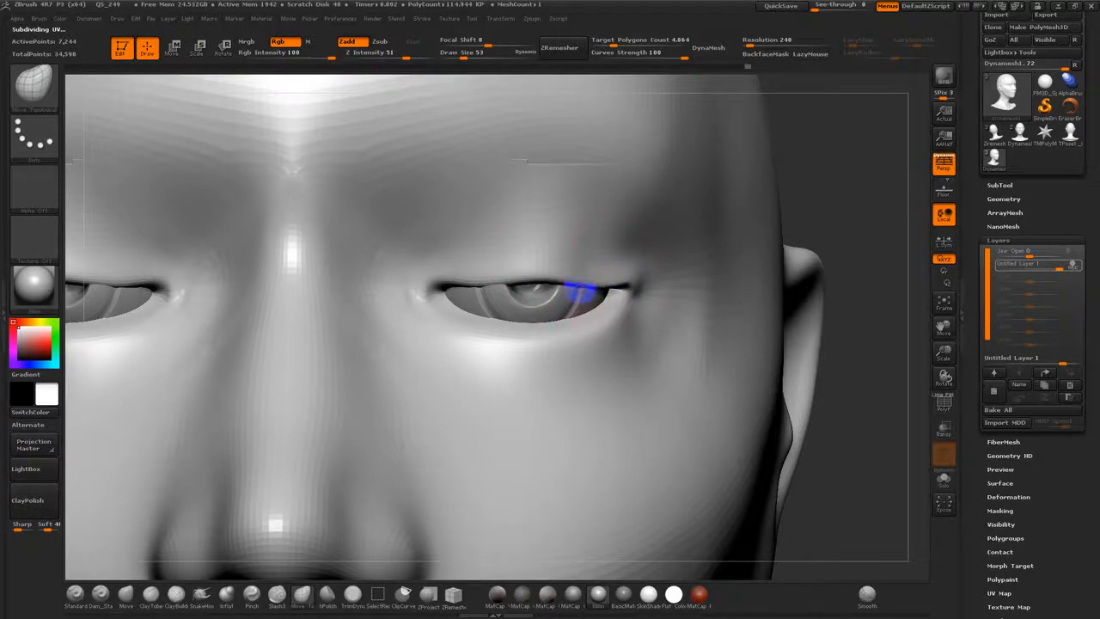
{"action": "key", "text": "bracketleft"}
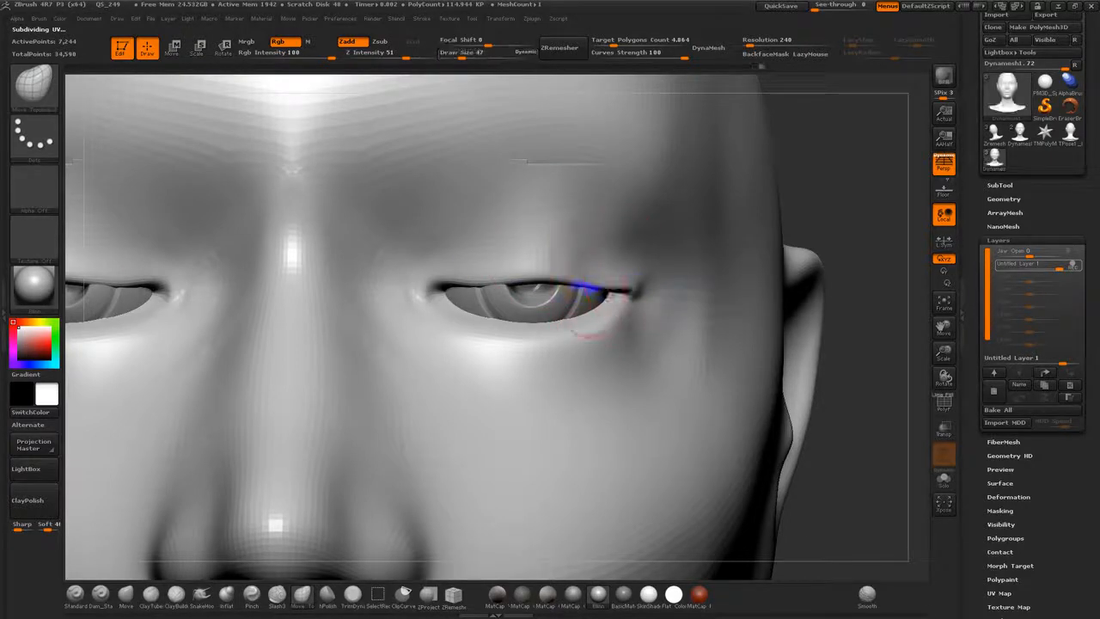
{"action": "mouse_move", "coordinate": [475, 272]}
{"action": "left_mouse_down"}
{"action": "mouse_move", "coordinate": [477, 285]}
{"action": "mouse_move", "coordinate": [521, 295]}
{"action": "mouse_move", "coordinate": [499, 300]}
{"action": "mouse_move", "coordinate": [602, 299]}
{"action": "left_mouse_up"}
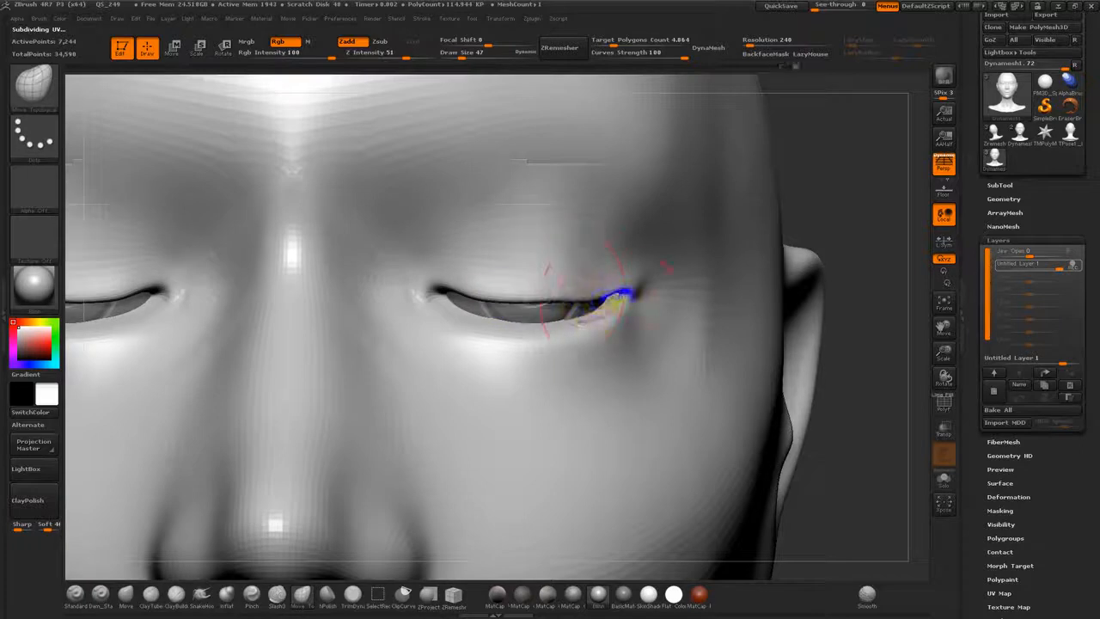
{"action": "left_click_drag", "start_coordinate": [527, 286], "coordinate": [552, 301]}
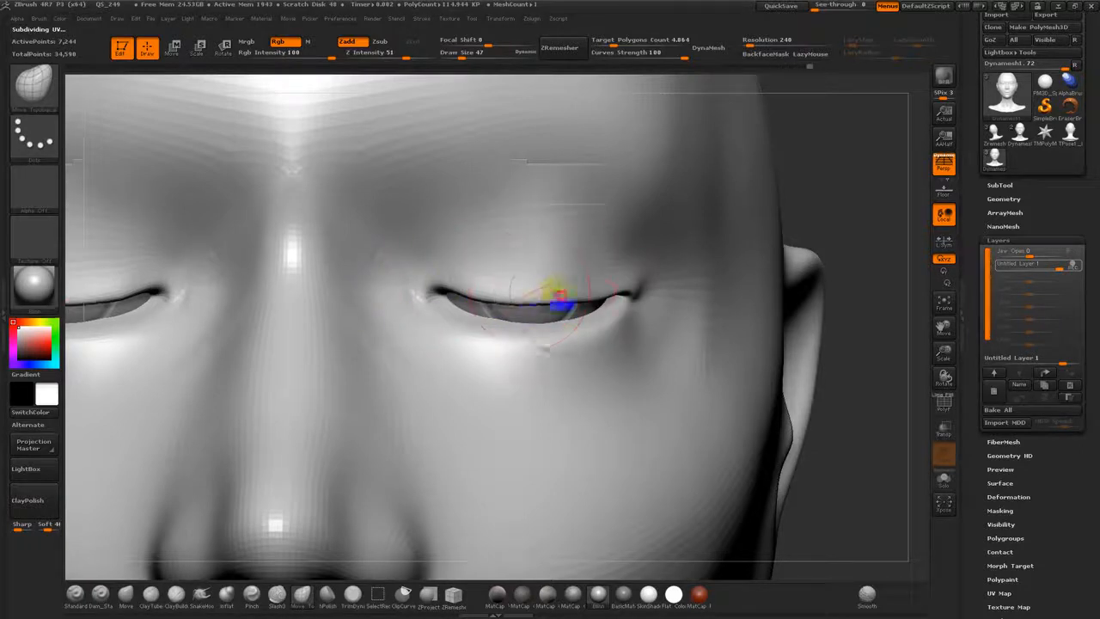
{"action": "mouse_move", "coordinate": [668, 254]}
{"action": "left_mouse_down", "text": "ctrl"}
{"action": "mouse_move", "coordinate": [393, 277]}
{"action": "mouse_move", "coordinate": [591, 311]}
{"action": "mouse_move", "coordinate": [658, 266]}
{"action": "left_mouse_up", "text": "ctrl"}
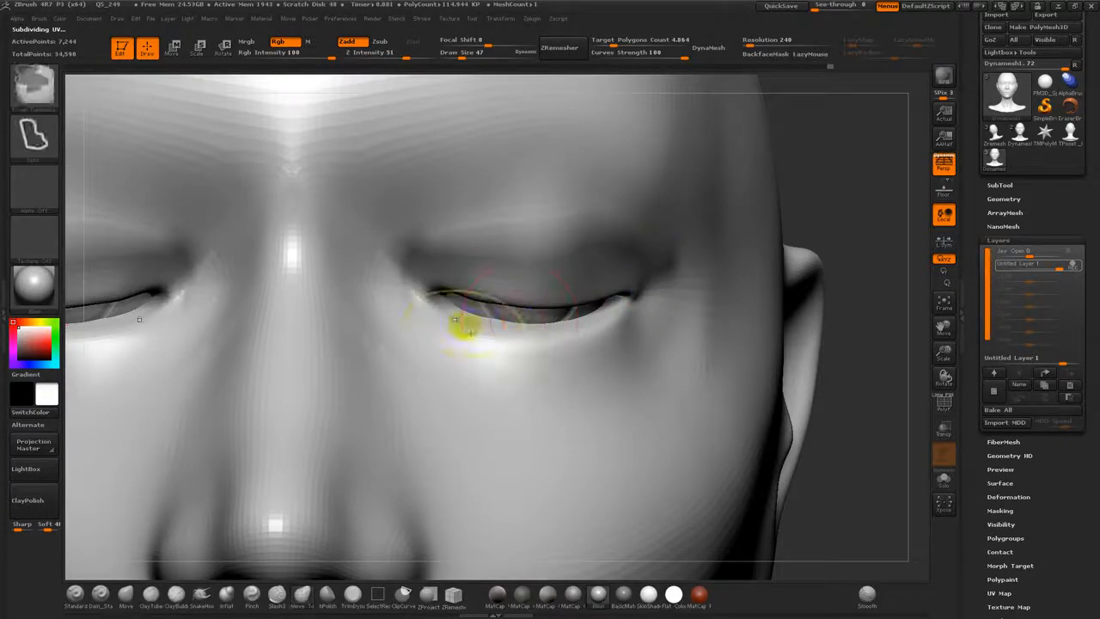
- Push the lower eyelid up from the inner to the outer corner to meet the upper lid and close the eye
{"action": "mouse_move", "coordinate": [446, 313]}
{"action": "left_mouse_down"}
{"action": "mouse_move", "coordinate": [450, 289]}
{"action": "mouse_move", "coordinate": [481, 290]}
{"action": "mouse_move", "coordinate": [444, 295]}
{"action": "mouse_move", "coordinate": [447, 275]}
{"action": "left_mouse_up"}
{"action": "mouse_move", "coordinate": [502, 330]}
{"action": "left_mouse_down"}
{"action": "mouse_move", "coordinate": [508, 282]}
{"action": "mouse_move", "coordinate": [515, 304]}
{"action": "mouse_move", "coordinate": [519, 288]}
{"action": "left_mouse_up"}
{"action": "mouse_move", "coordinate": [557, 334]}
{"action": "left_mouse_down"}
{"action": "mouse_move", "coordinate": [564, 288]}
{"action": "mouse_move", "coordinate": [599, 273]}
{"action": "mouse_move", "coordinate": [622, 283]}
{"action": "left_mouse_up"}
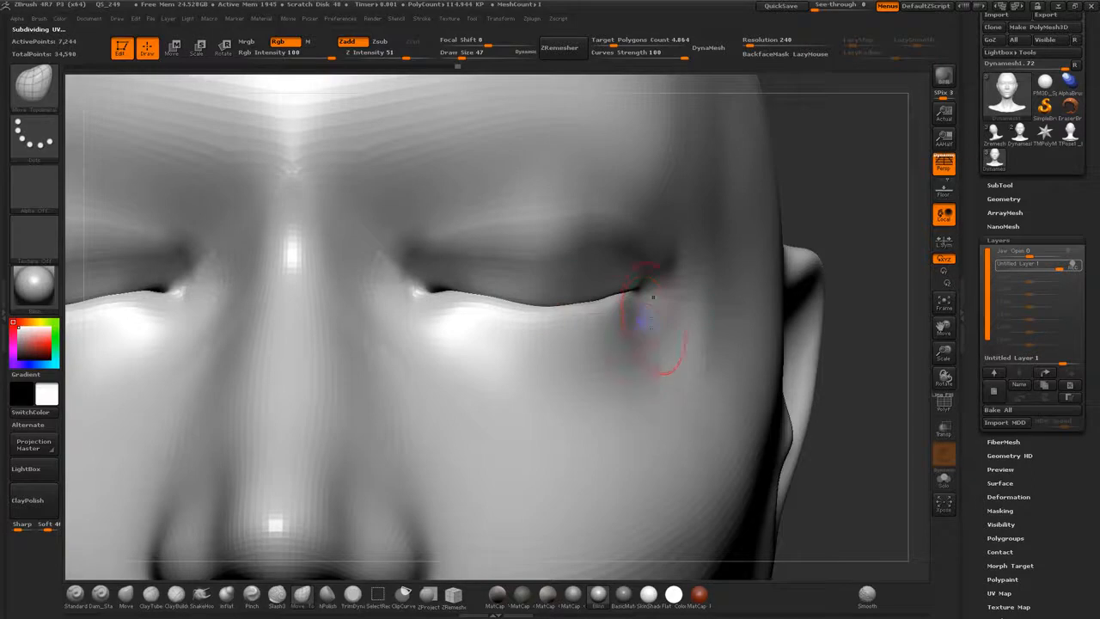
- Stop recording the new eyes-closed layer and keep its intensity at 1
{"action": "left_click_drag", "start_coordinate": [859, 189], "coordinate": [882, 342]}
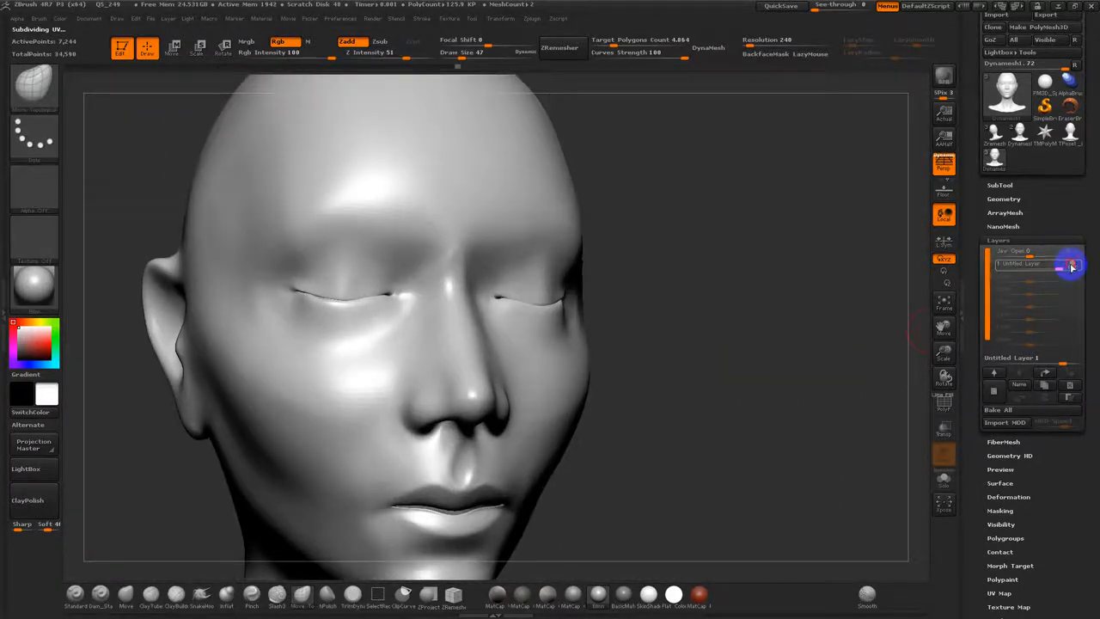
{"action": "left_click_drag", "start_coordinate": [1071, 267], "coordinate": [1065, 269]}
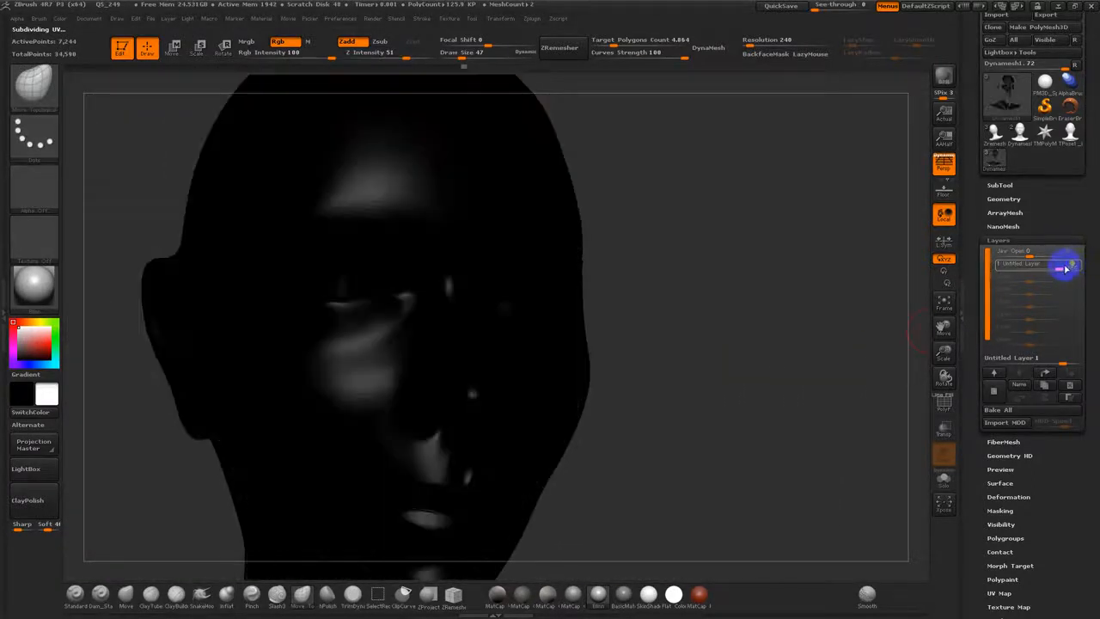
{"action": "left_click", "coordinate": [1073, 266]}
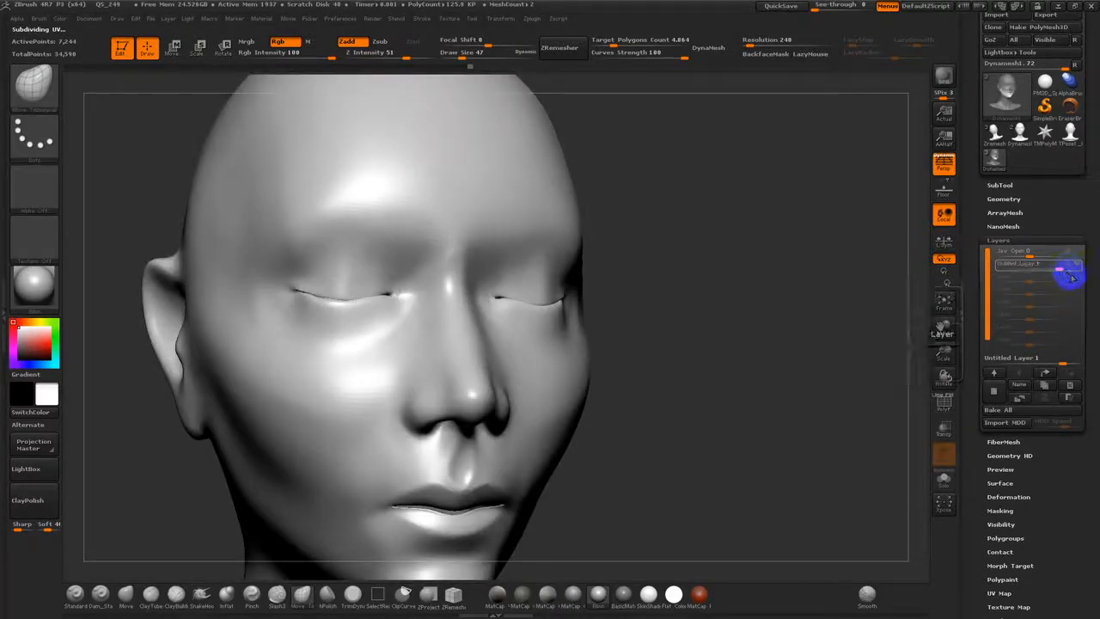
{"action": "mouse_move", "coordinate": [1060, 268]}
{"action": "left_mouse_down"}
{"action": "mouse_move", "coordinate": [1037, 274]}
{"action": "mouse_move", "coordinate": [1064, 275]}
{"action": "left_mouse_up"}
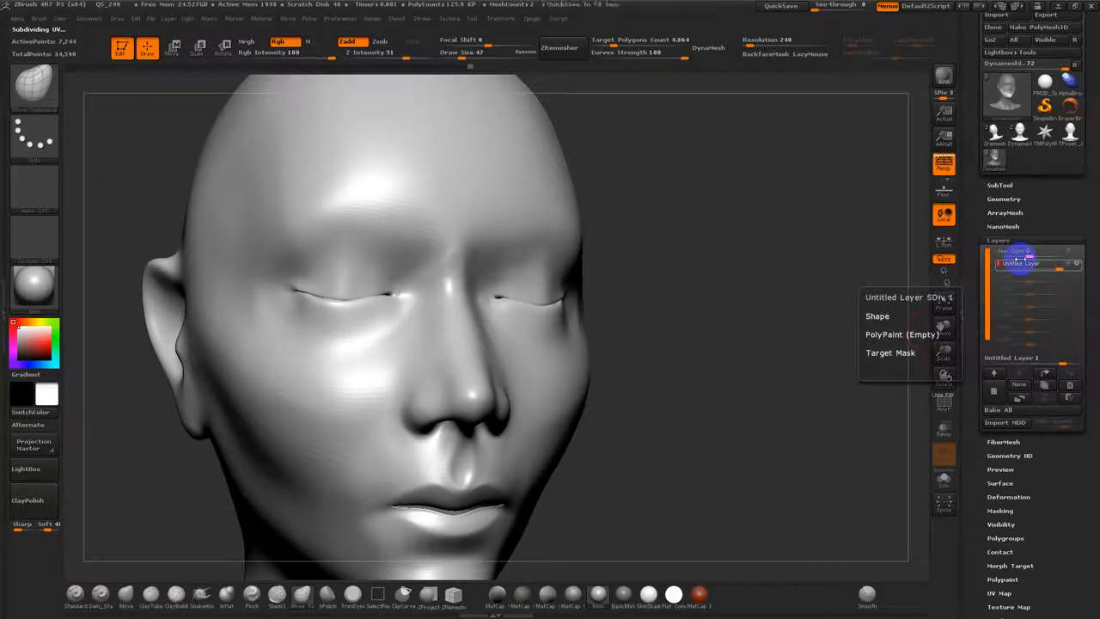
- Delete the existing morph target and store a new one from the closed-eye shape
{"action": "left_click", "coordinate": [999, 240]}
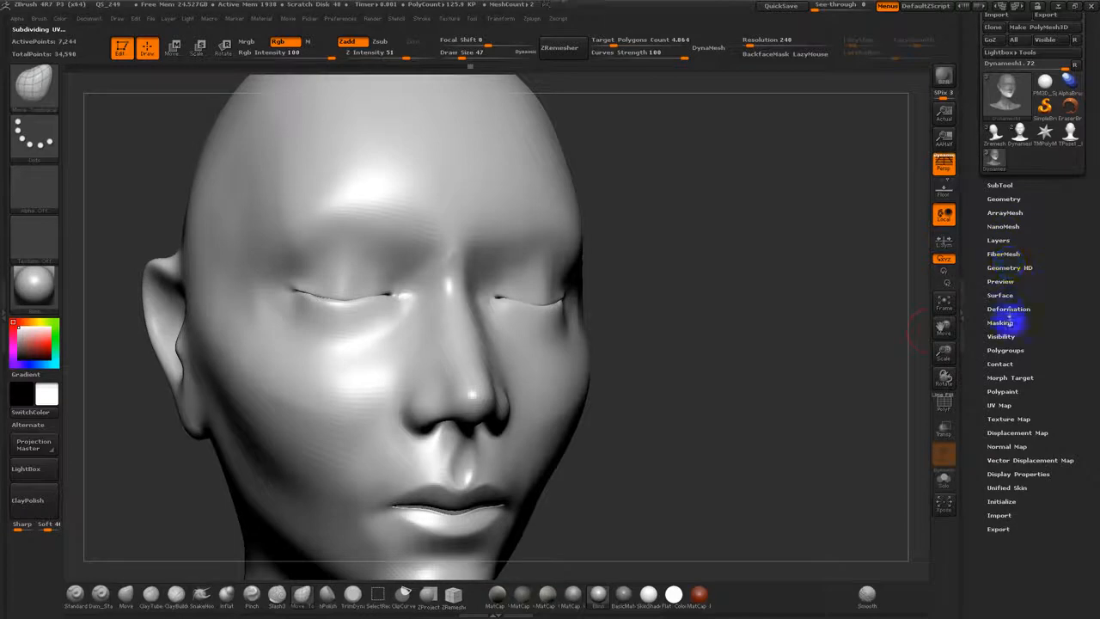
{"action": "left_click", "coordinate": [1009, 377]}
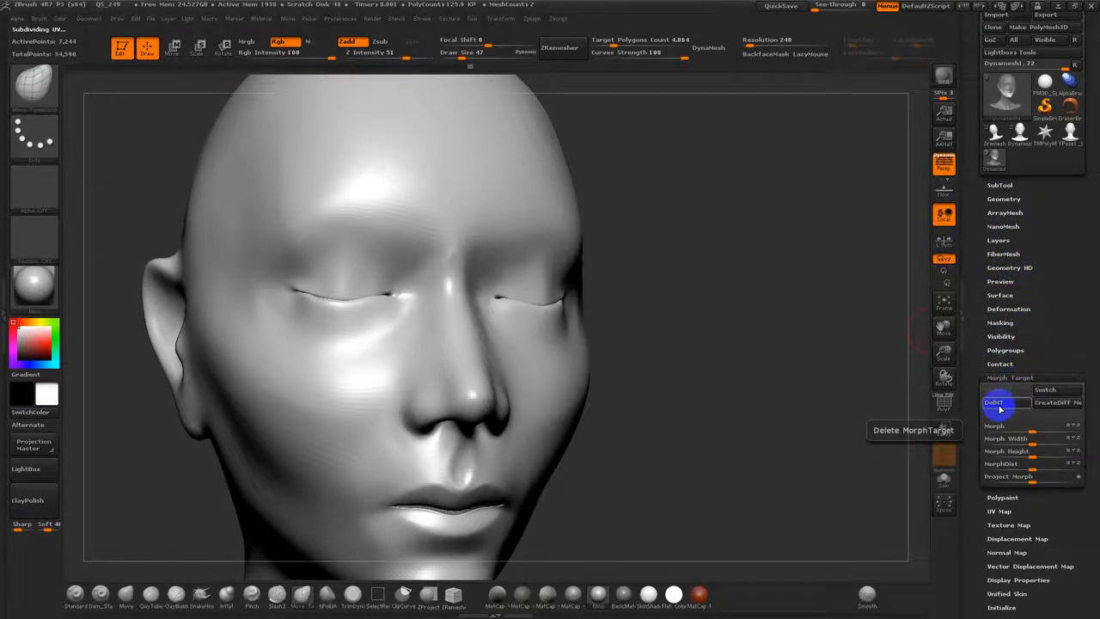
{"action": "left_click", "coordinate": [999, 409]}
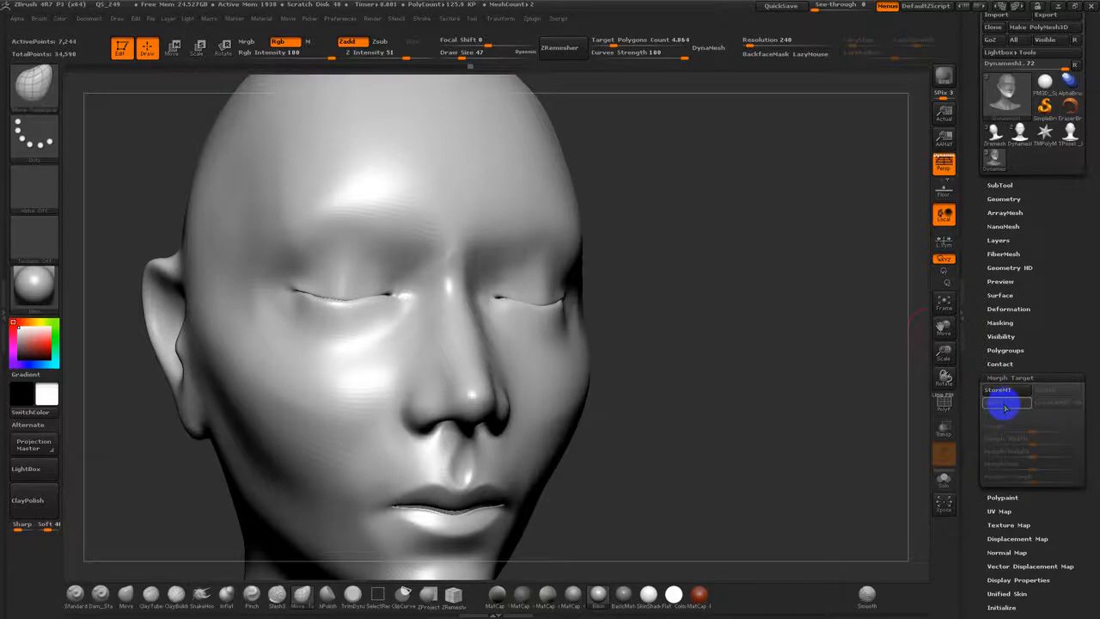
{"action": "left_click", "coordinate": [1007, 392]}
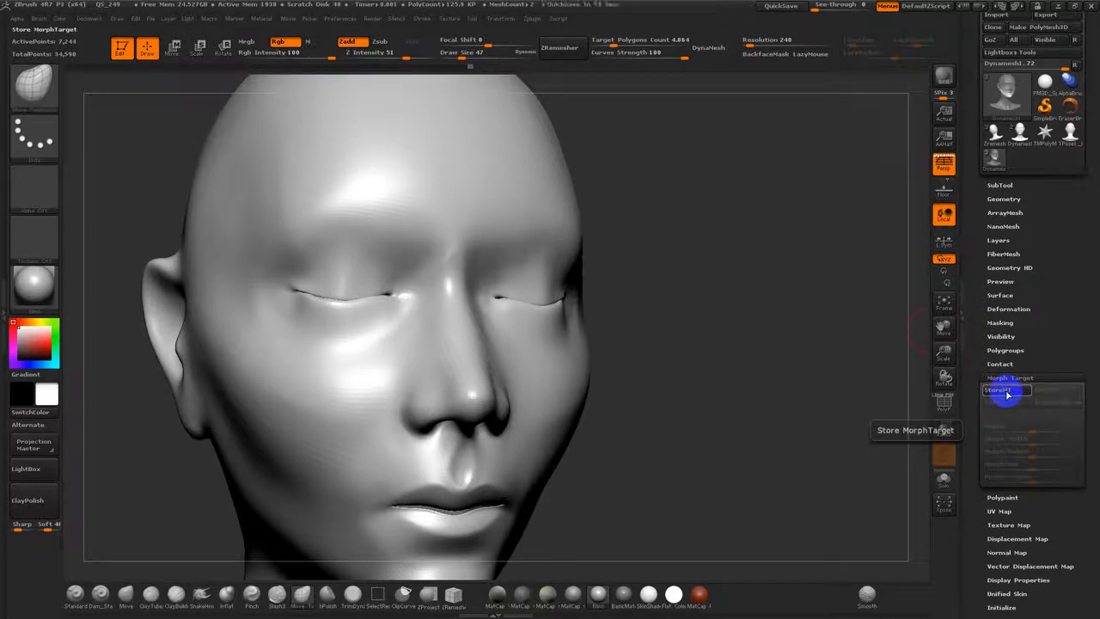
{"action": "left_click", "coordinate": [1007, 391]}
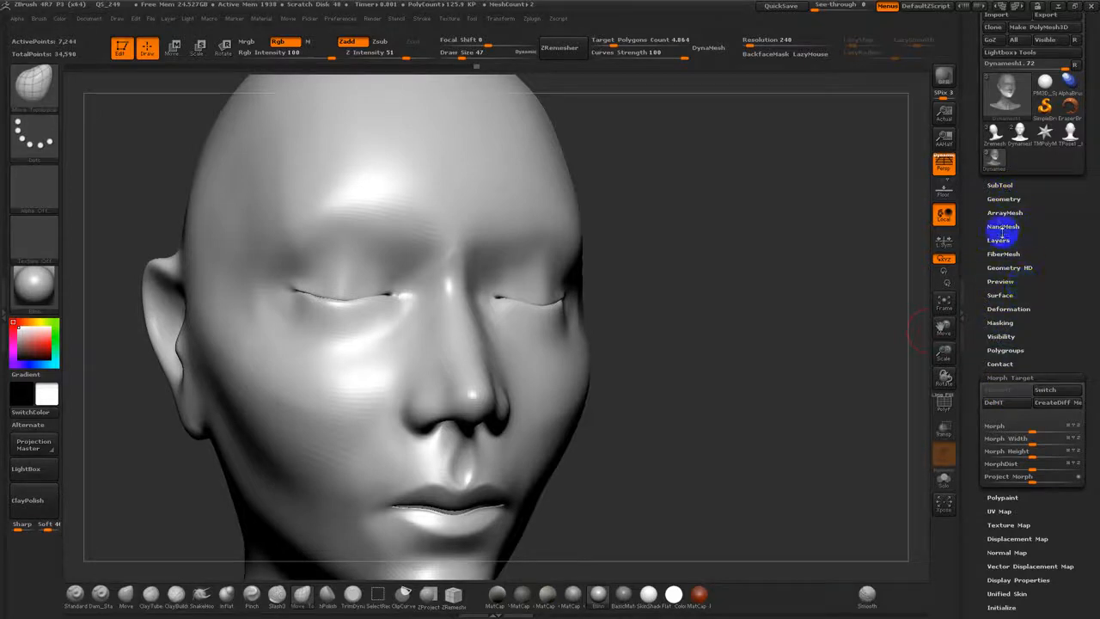
- Return to the layers and set the eyes-closed layer's intensity to 0
{"action": "left_click", "coordinate": [998, 240]}
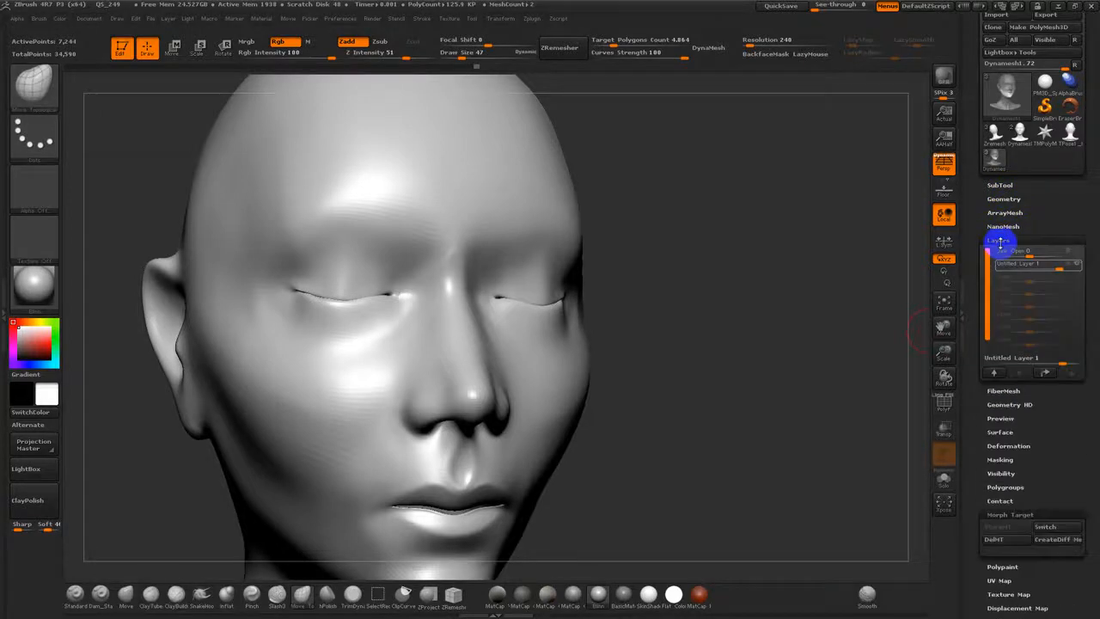
{"action": "left_click", "coordinate": [1056, 269]}
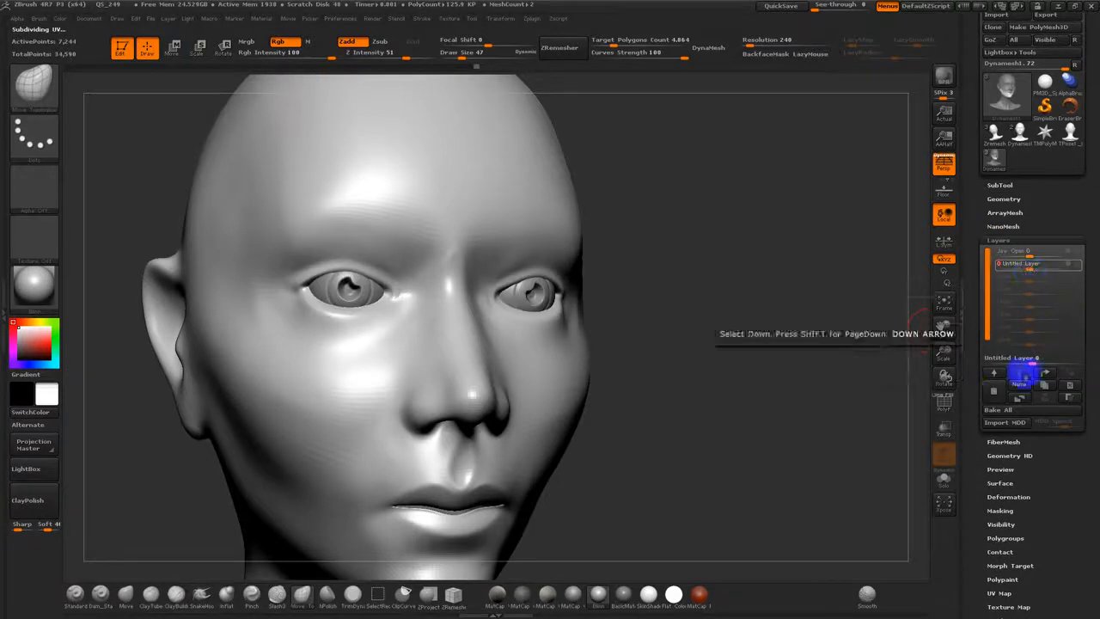
- Add a new layer and fill the head with white using the Flat Color material and the Standard brush
{"action": "left_click", "coordinate": [994, 393]}
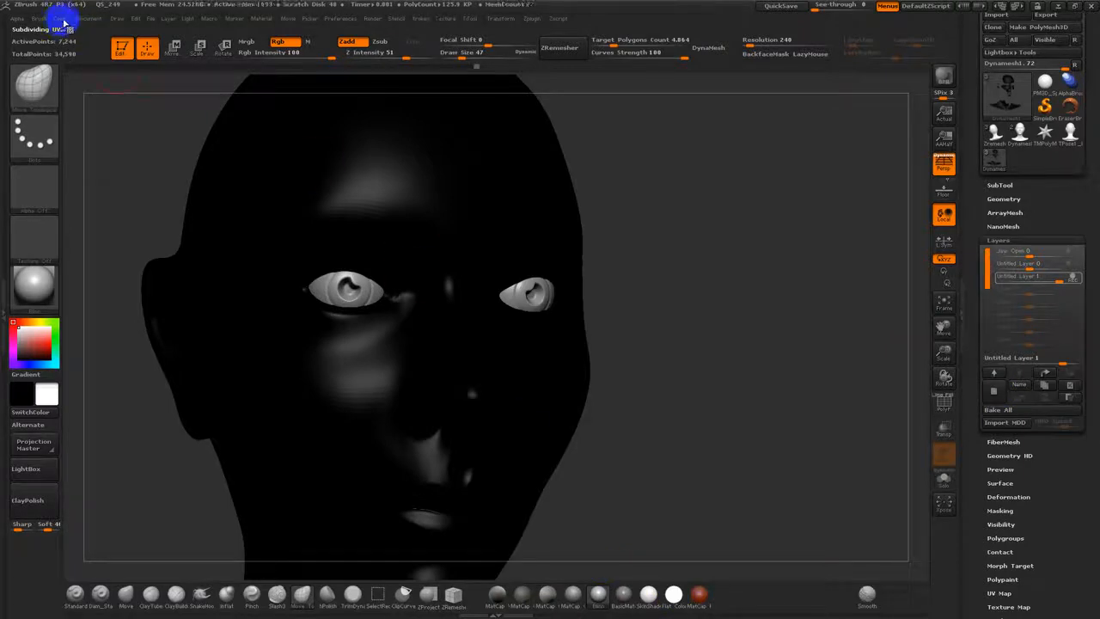
{"action": "left_click", "coordinate": [60, 20]}
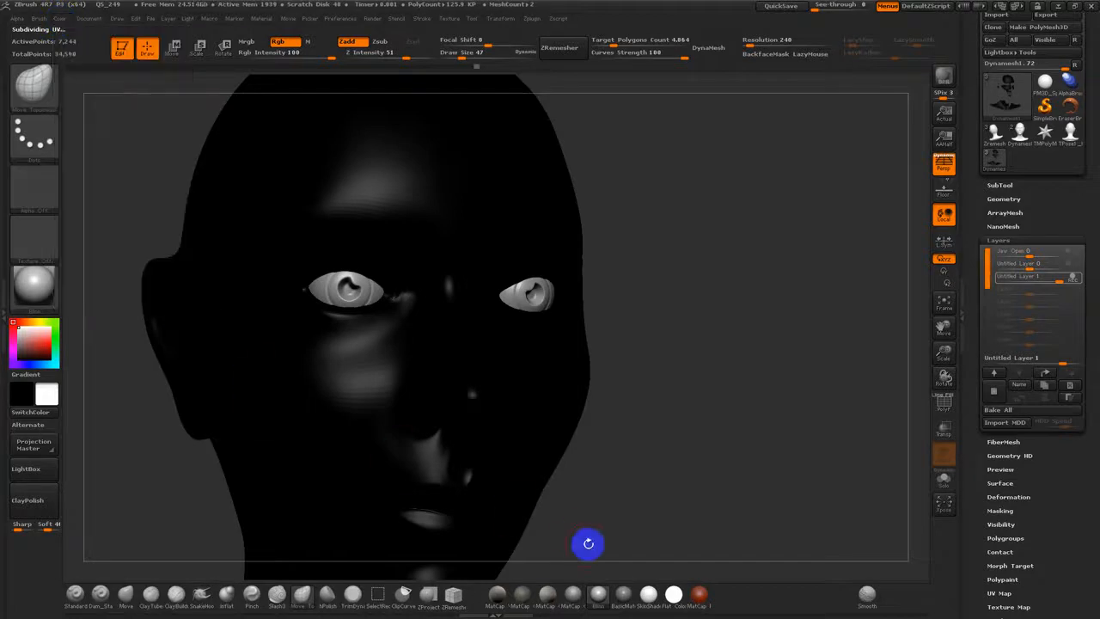
{"action": "left_click", "coordinate": [673, 592]}
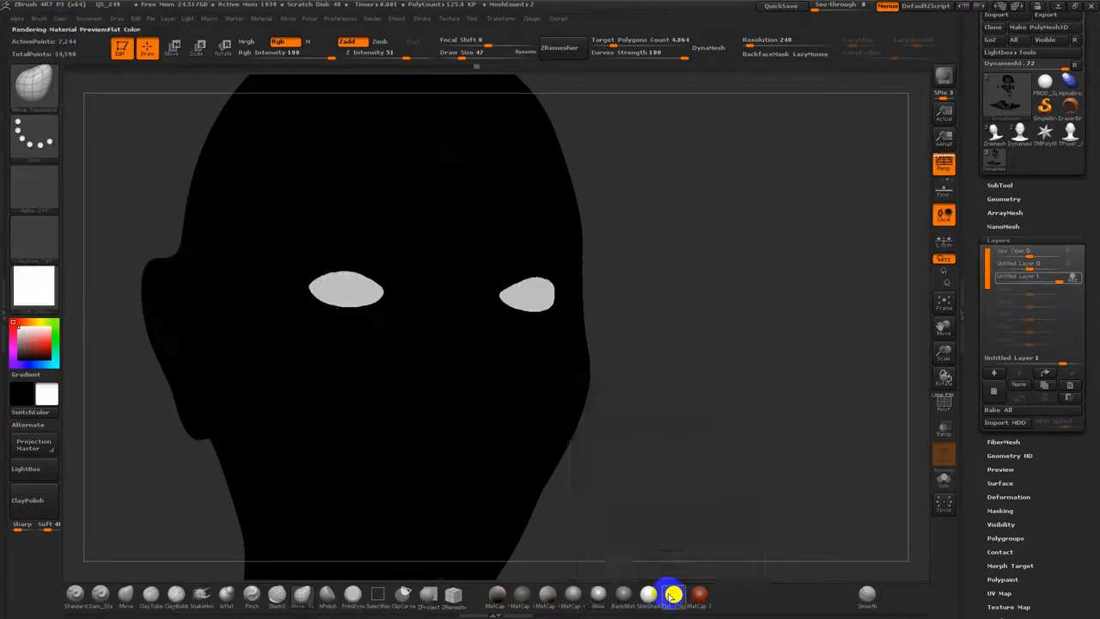
{"action": "left_click", "coordinate": [73, 593]}
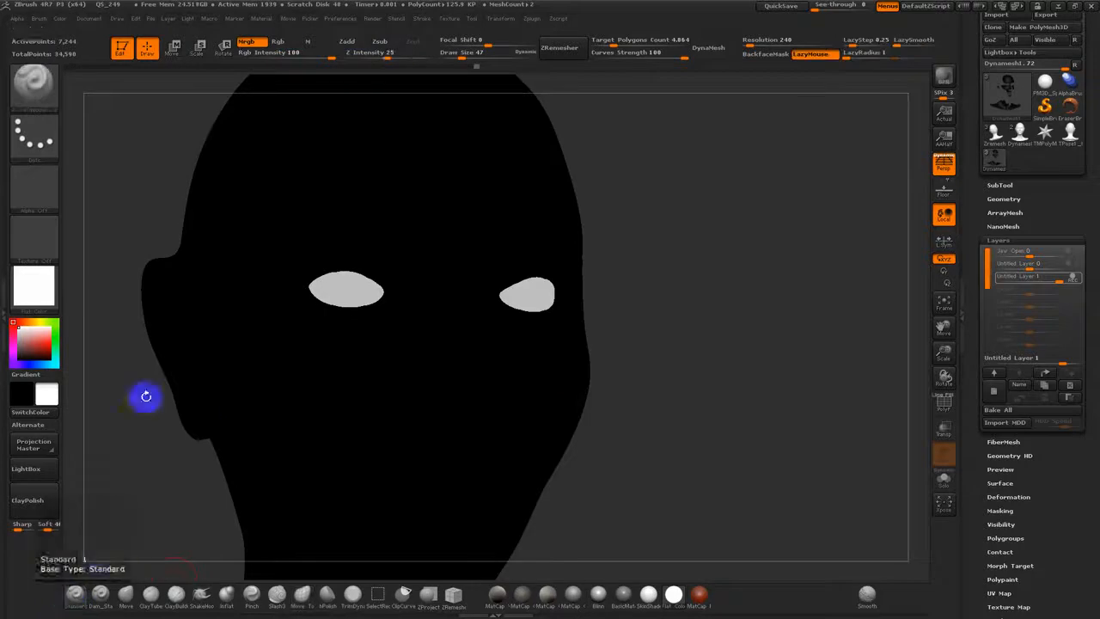
{"action": "left_click", "coordinate": [64, 20]}
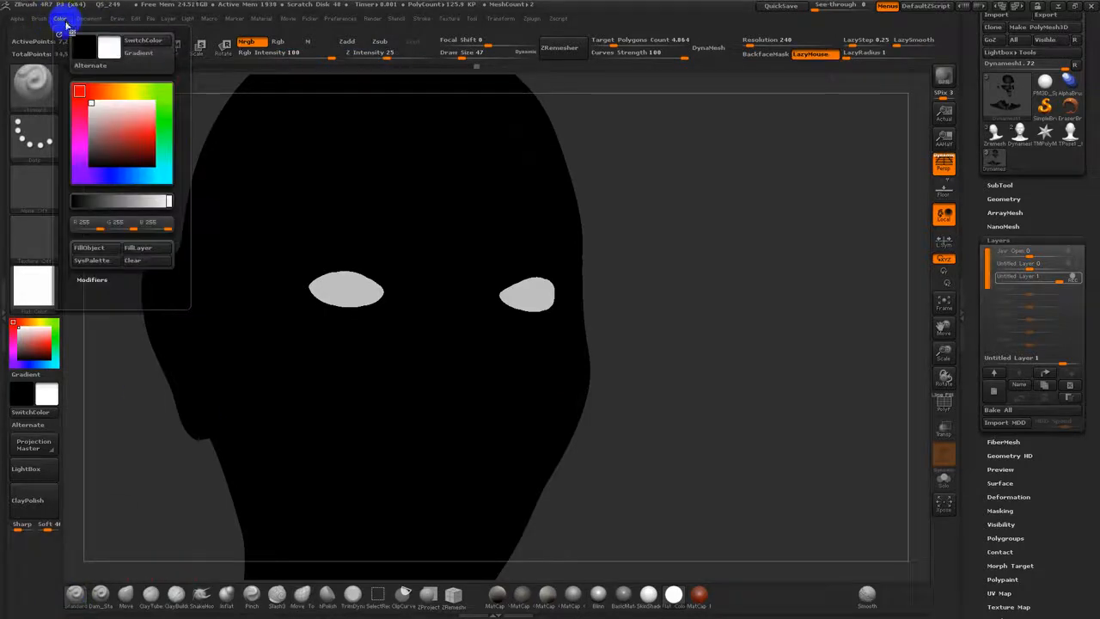
{"action": "left_click", "coordinate": [101, 250]}
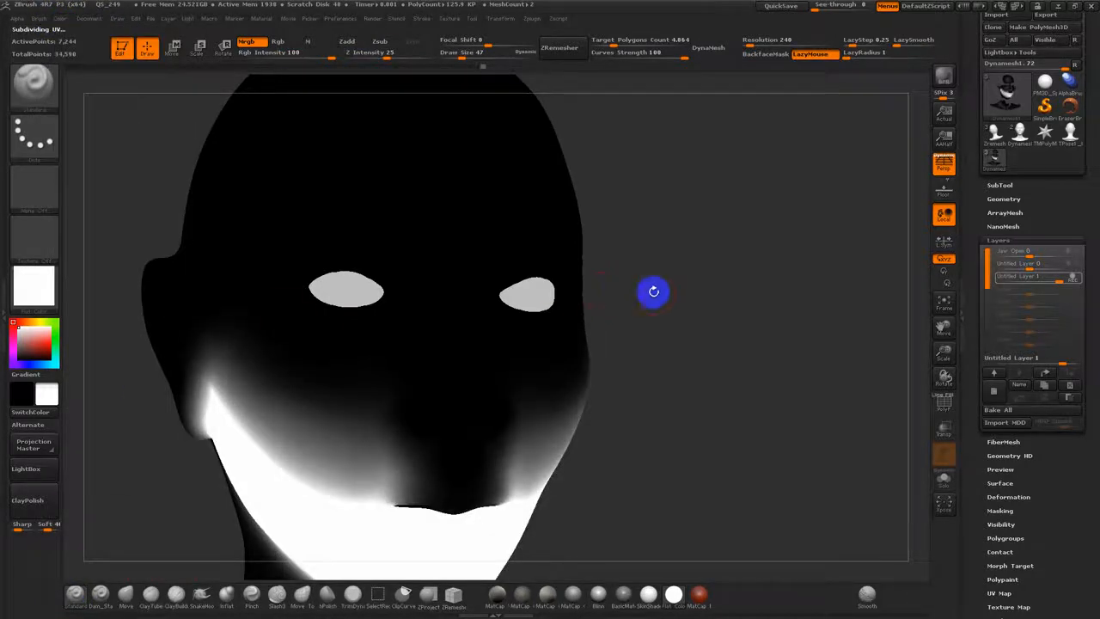
- Clear the mask, refill the whole head with white and return to the grey MatCap material
{"action": "mouse_move", "coordinate": [726, 246]}
{"action": "left_mouse_down", "text": "ctrl"}
{"action": "mouse_move", "coordinate": [669, 443]}
{"action": "mouse_move", "coordinate": [700, 449]}
{"action": "left_mouse_up", "text": "ctrl"}
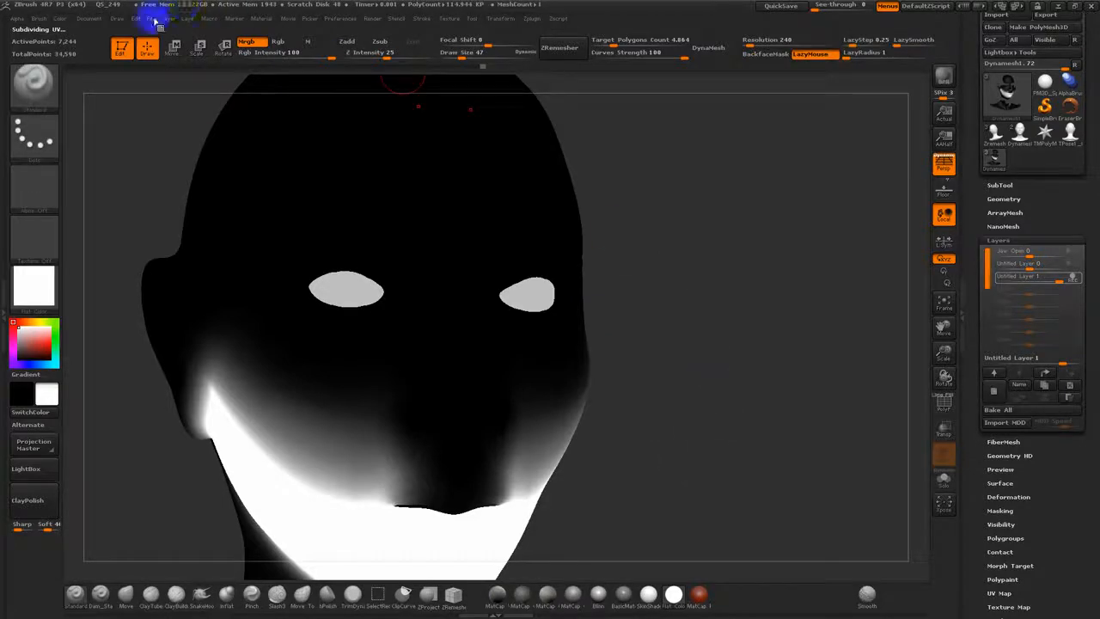
{"action": "left_click", "coordinate": [62, 19]}
{"action": "left_click", "coordinate": [104, 248]}
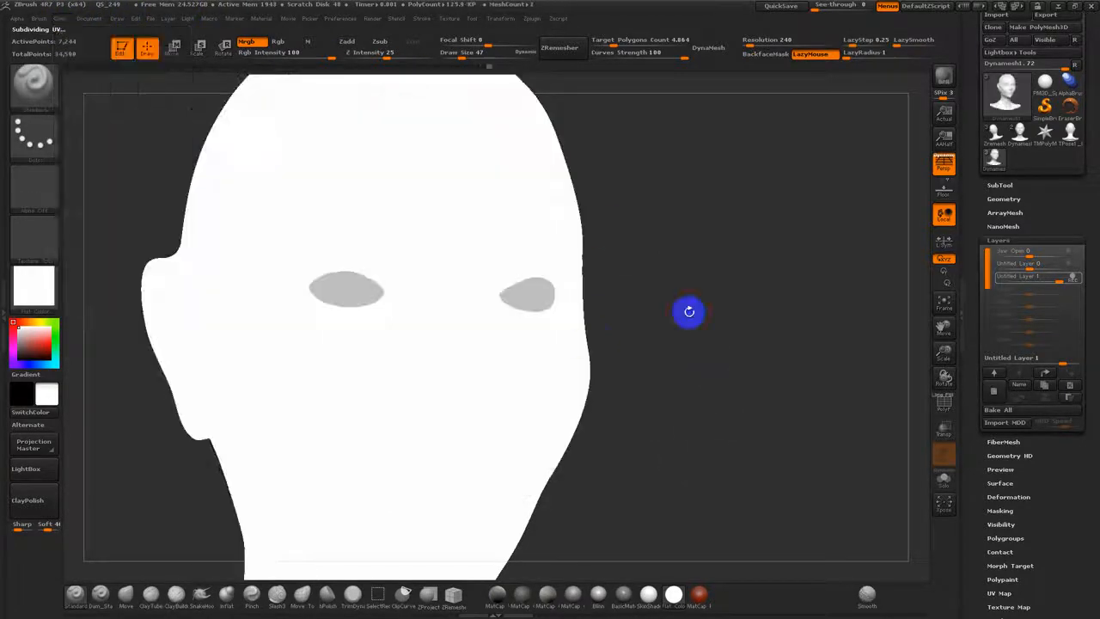
{"action": "mouse_move", "coordinate": [722, 433]}
{"action": "left_mouse_down"}
{"action": "mouse_move", "coordinate": [754, 427]}
{"action": "mouse_move", "coordinate": [707, 444]}
{"action": "mouse_move", "coordinate": [700, 421]}
{"action": "mouse_move", "coordinate": [727, 385]}
{"action": "mouse_move", "coordinate": [740, 387]}
{"action": "left_mouse_up"}
{"action": "left_click", "coordinate": [572, 593]}
{"action": "left_click_drag", "start_coordinate": [706, 343], "coordinate": [722, 343]}
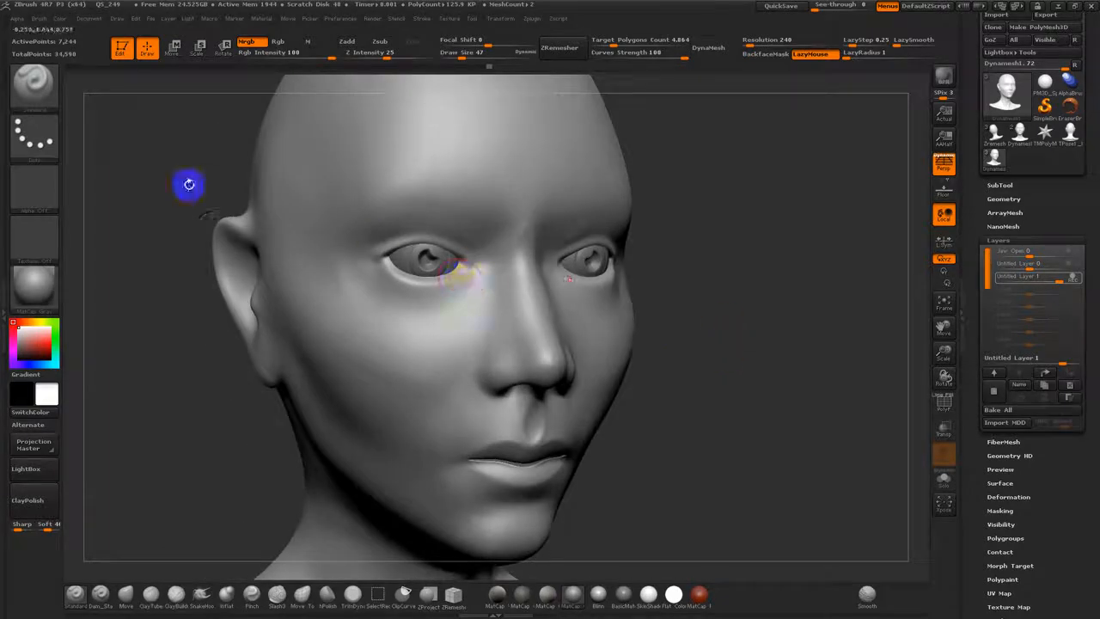
- Paint over the character's left eye with the Morph brush at draw size 160 to bring in the stored closed shape
{"action": "left_click", "coordinate": [49, 297]}
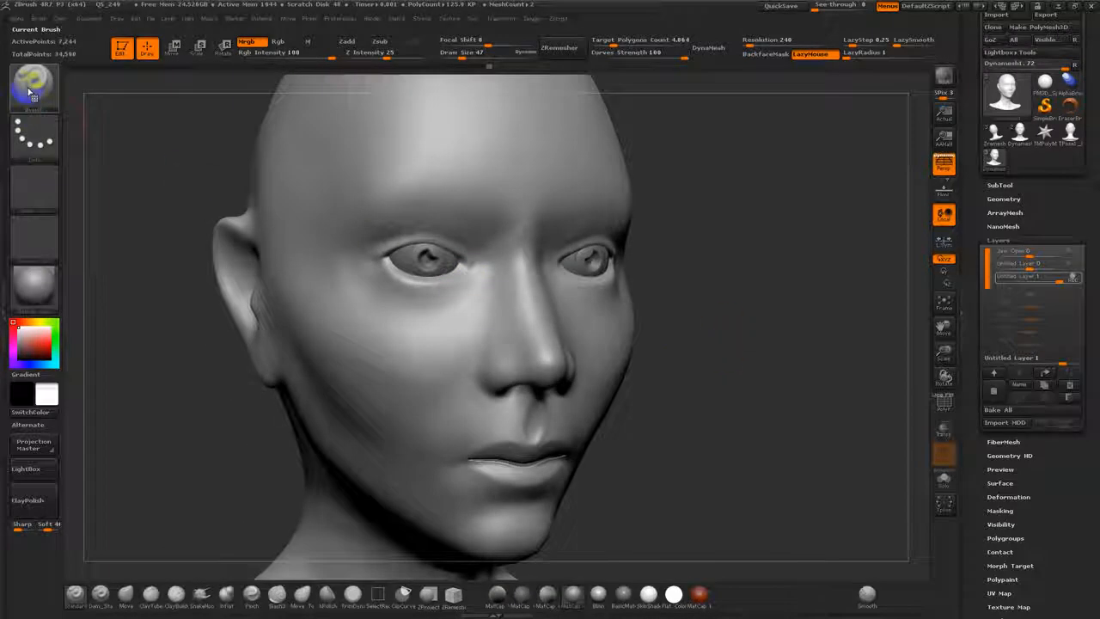
{"action": "left_click", "coordinate": [34, 84]}
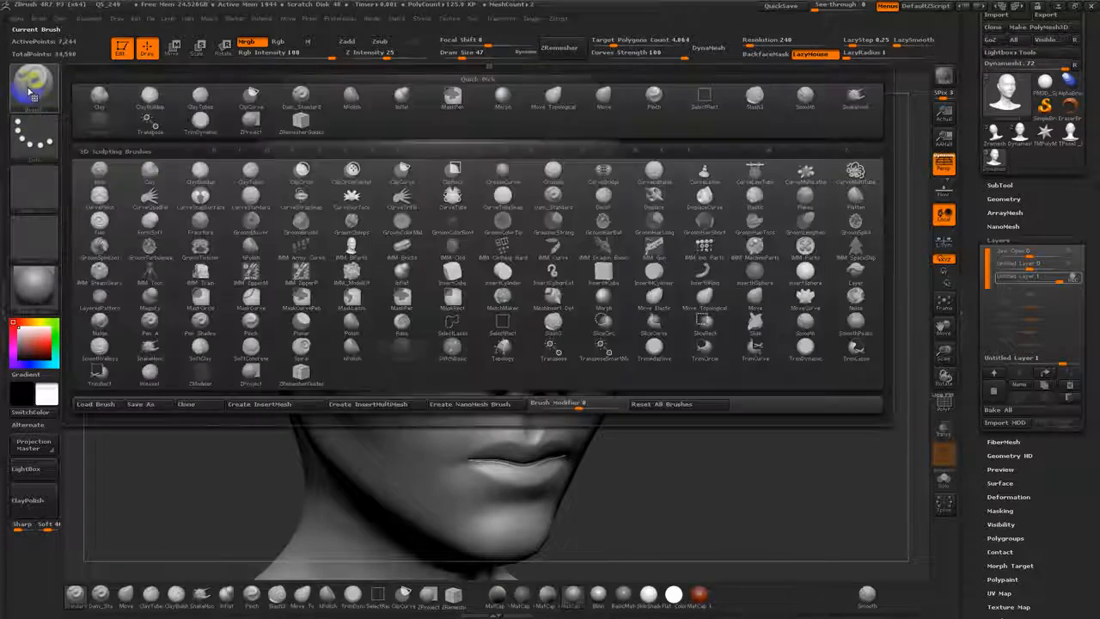
{"action": "left_click", "coordinate": [600, 294]}
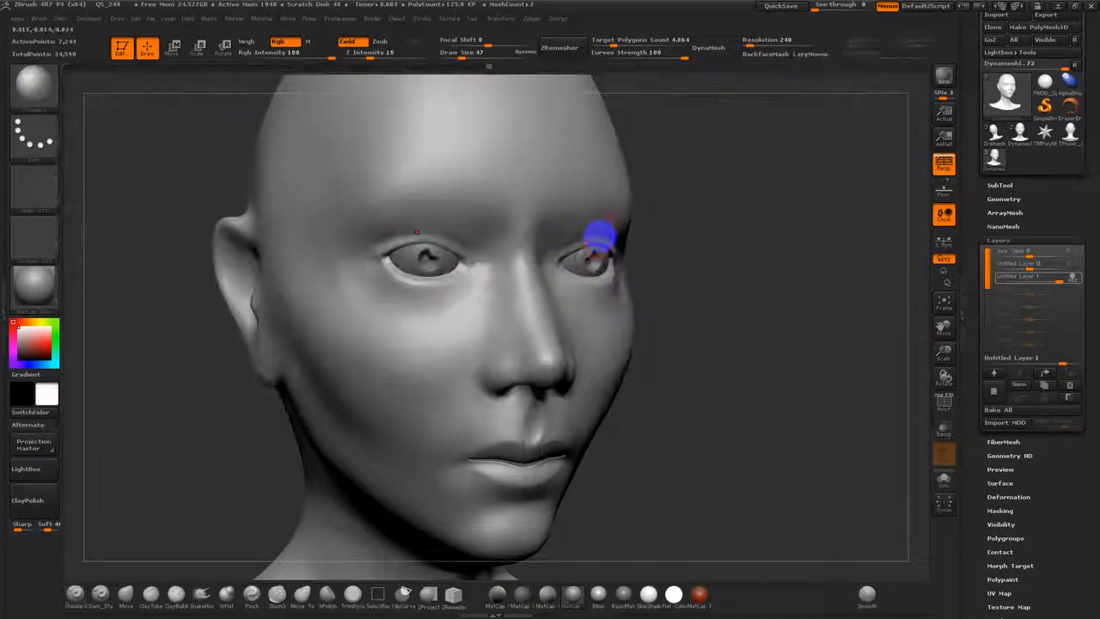
{"action": "key", "text": "s"}
{"action": "left_click_drag", "start_coordinate": [595, 254], "coordinate": [614, 256]}
{"action": "left_click_drag", "start_coordinate": [664, 284], "coordinate": [594, 260]}
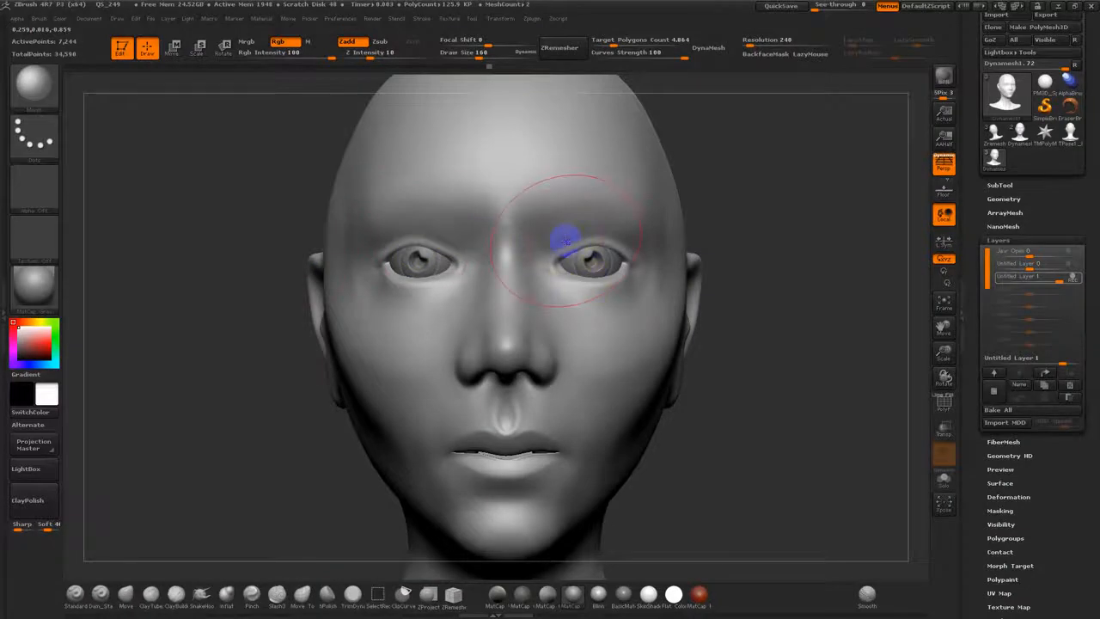
{"action": "mouse_move", "coordinate": [567, 241]}
{"action": "left_mouse_down"}
{"action": "mouse_move", "coordinate": [606, 245]}
{"action": "mouse_move", "coordinate": [586, 295]}
{"action": "left_mouse_up"}
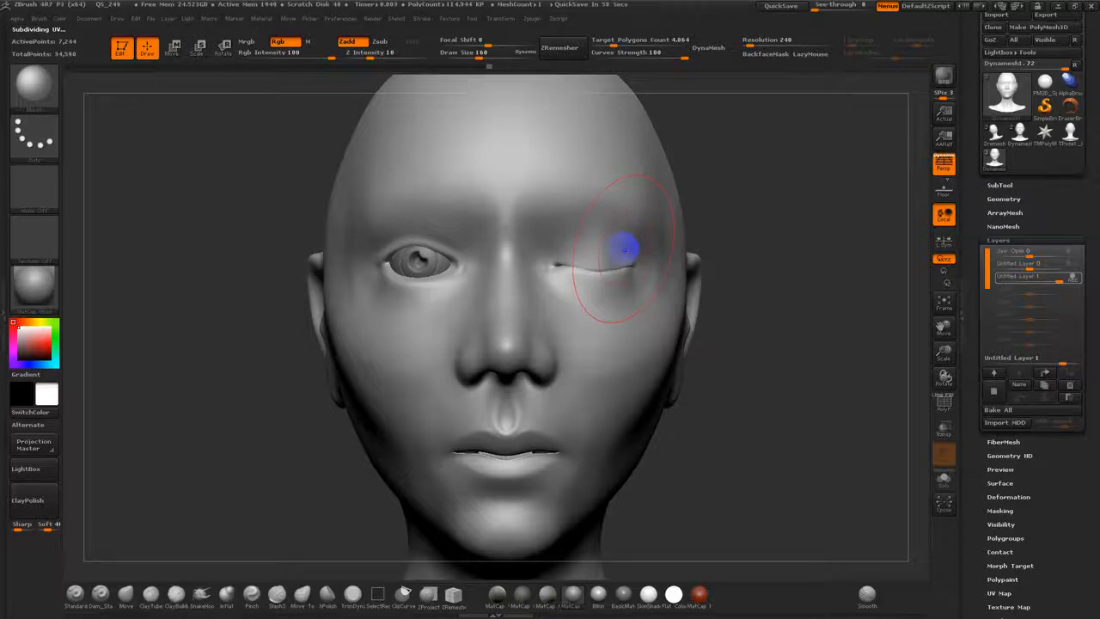
- Stop recording the left-eye-closed layer at intensity 0 and add another layer
{"action": "mouse_move", "coordinate": [1074, 278]}
{"action": "left_click_drag", "start_coordinate": [1066, 275], "coordinate": [1027, 283]}
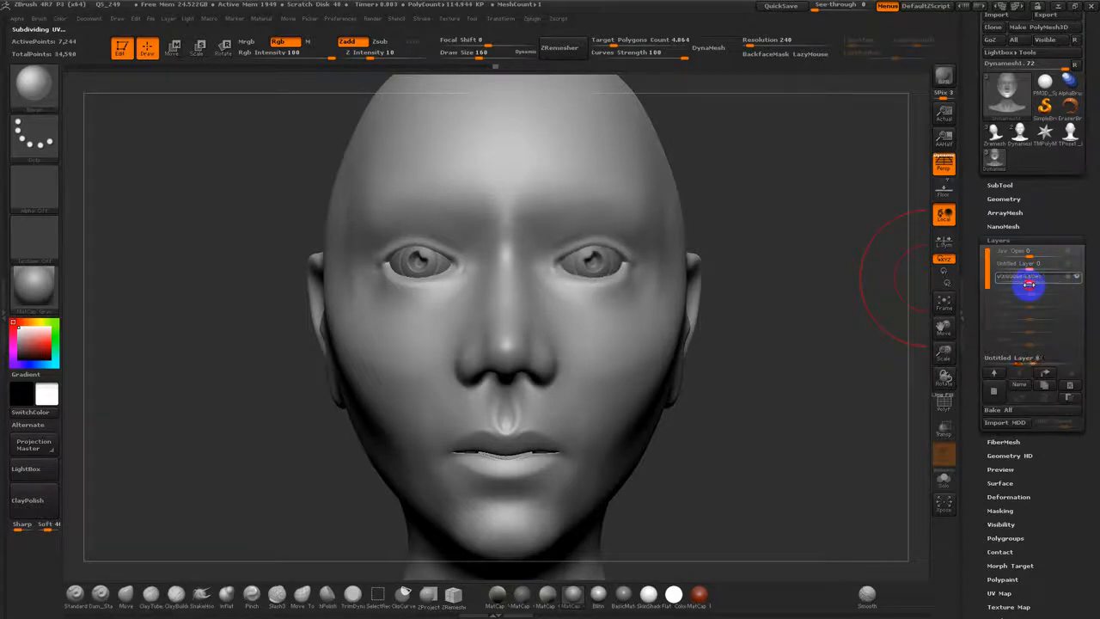
{"action": "left_click", "coordinate": [996, 391]}
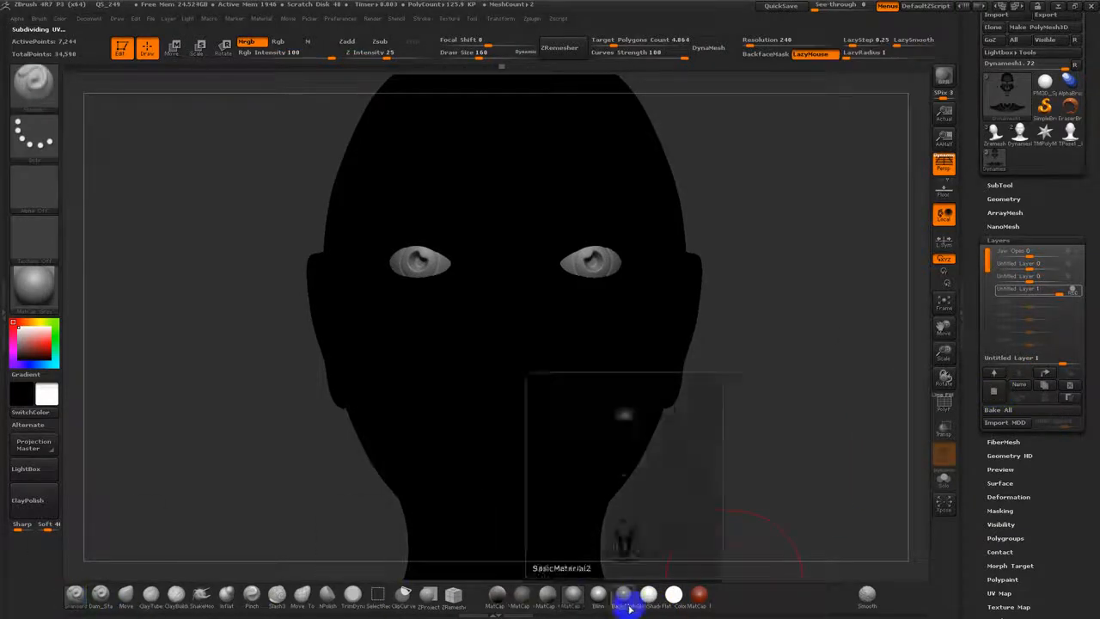
- Fill the head with white Flat Color on the new layer and switch back to the grey MatCap material
{"action": "left_click", "coordinate": [674, 593]}
{"action": "left_click", "coordinate": [62, 19]}
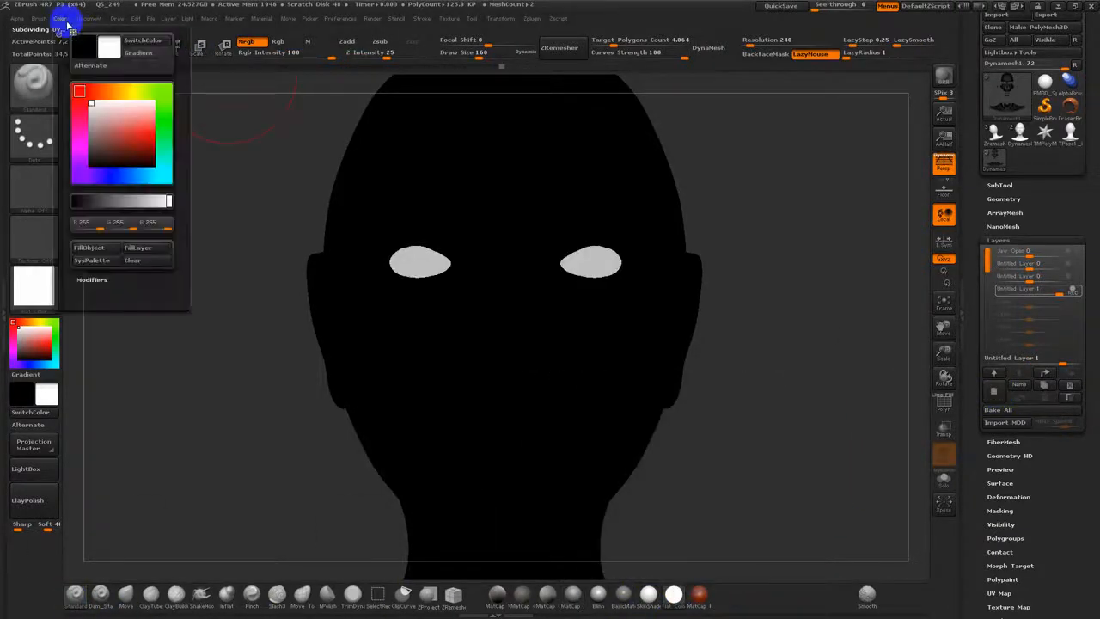
{"action": "left_click", "coordinate": [88, 248]}
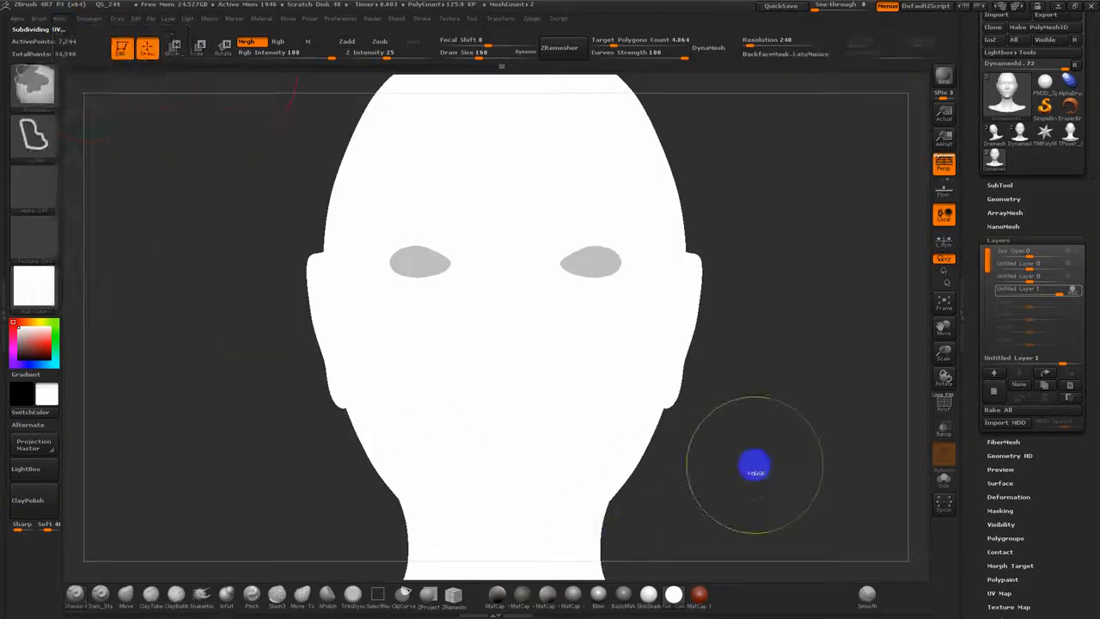
{"action": "left_click", "coordinate": [572, 593]}
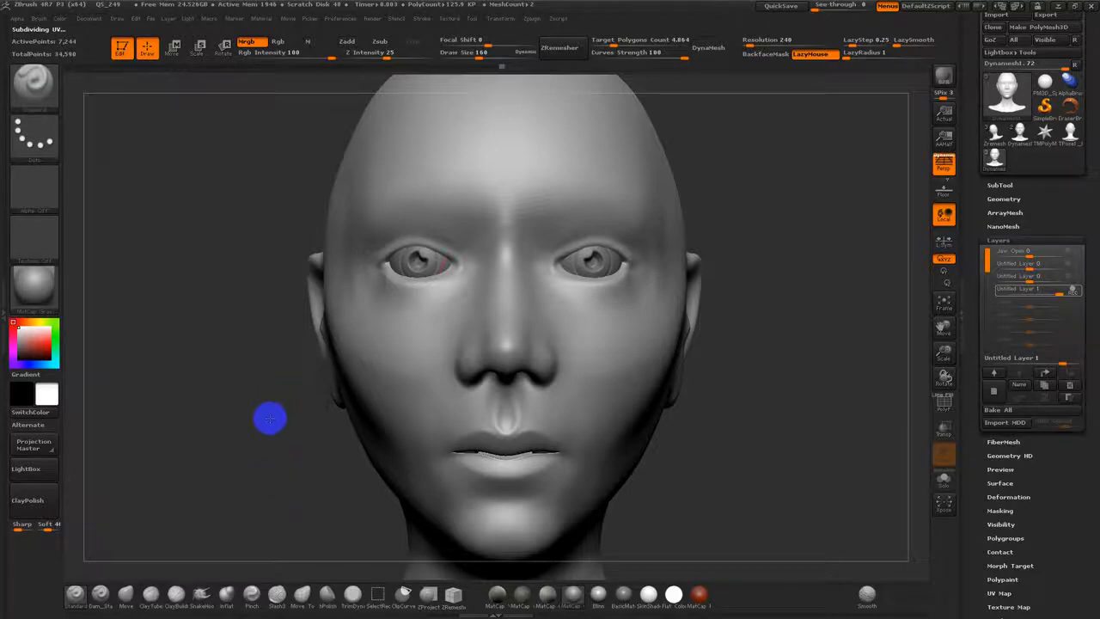
- Use the Morph brush over the character's right eye to close only that eye on the new layer
{"action": "key", "text": "ctrl+z"}
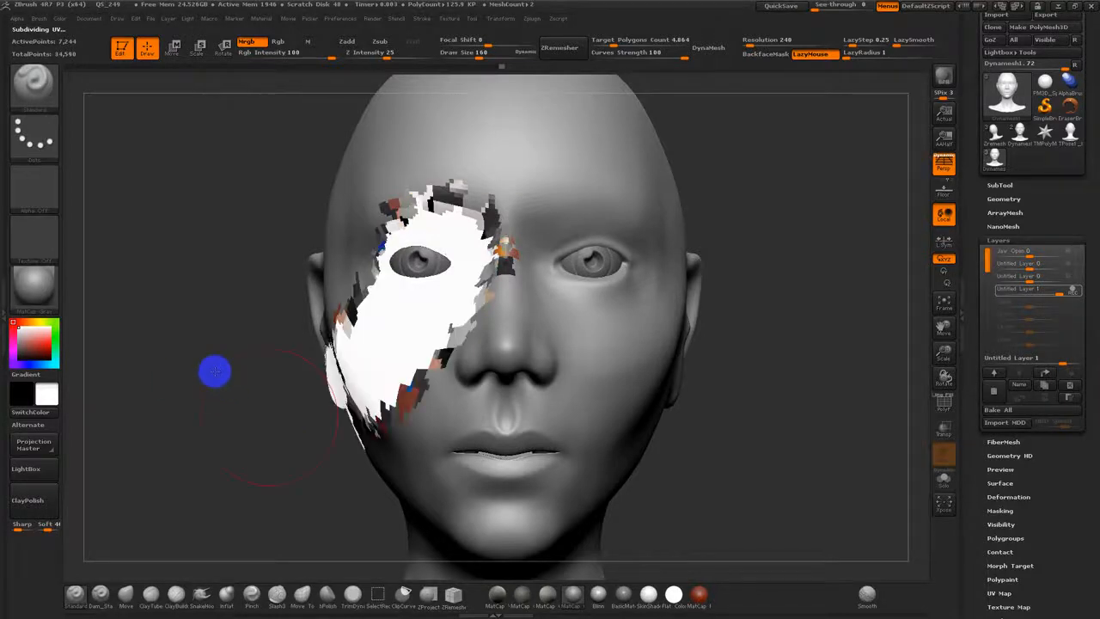
{"action": "left_click_drag", "start_coordinate": [214, 371], "coordinate": [201, 319]}
{"action": "mouse_move", "coordinate": [414, 380]}
{"action": "left_mouse_down"}
{"action": "mouse_move", "coordinate": [662, 410]}
{"action": "mouse_move", "coordinate": [633, 400]}
{"action": "mouse_move", "coordinate": [622, 353]}
{"action": "mouse_move", "coordinate": [712, 399]}
{"action": "left_mouse_up"}
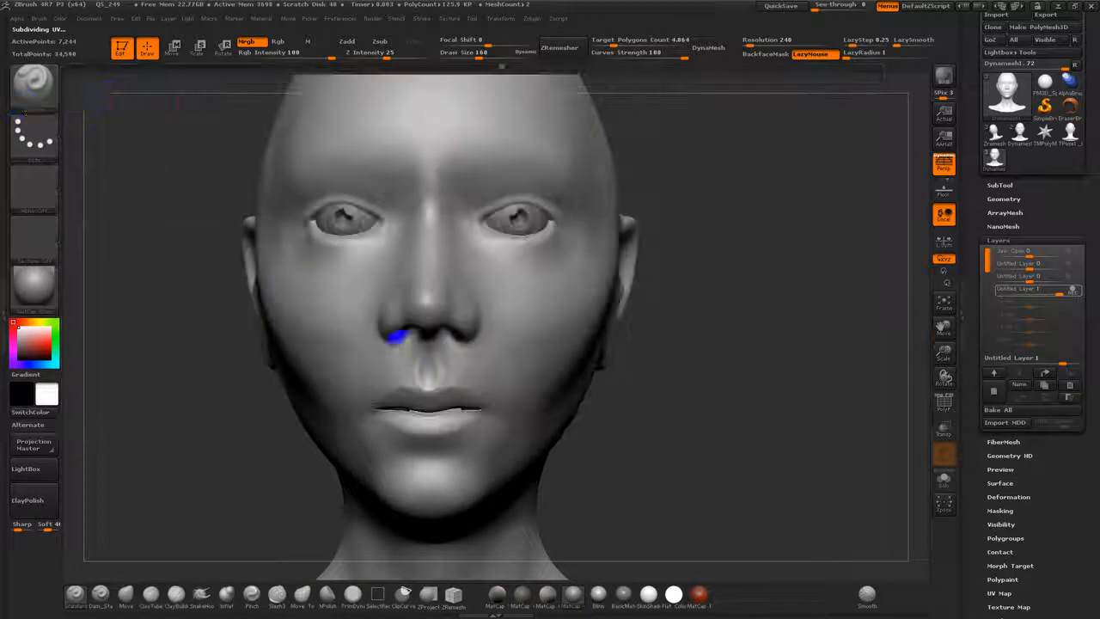
{"action": "left_click", "coordinate": [47, 93]}
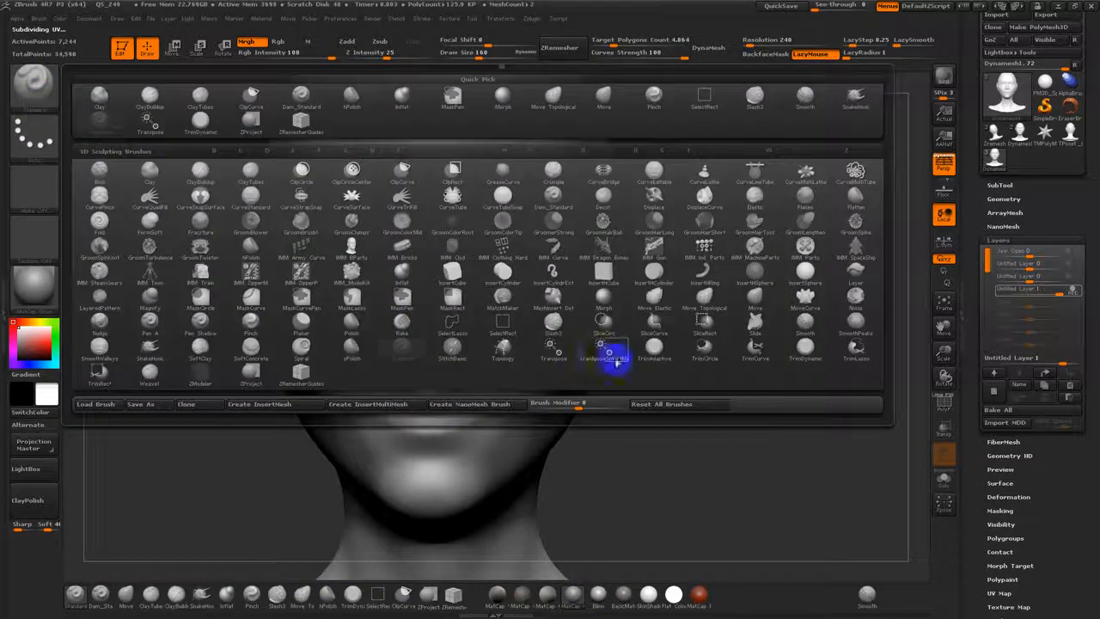
{"action": "left_click", "coordinate": [601, 297]}
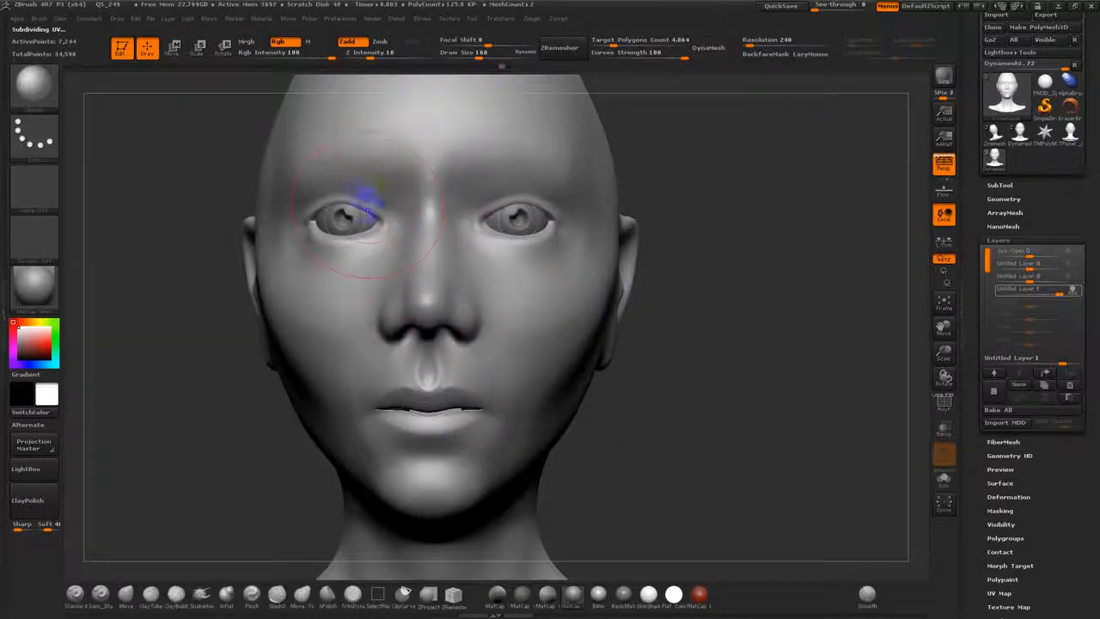
{"action": "mouse_move", "coordinate": [344, 215]}
{"action": "left_mouse_down"}
{"action": "mouse_move", "coordinate": [305, 236]}
{"action": "mouse_move", "coordinate": [375, 201]}
{"action": "left_mouse_up"}
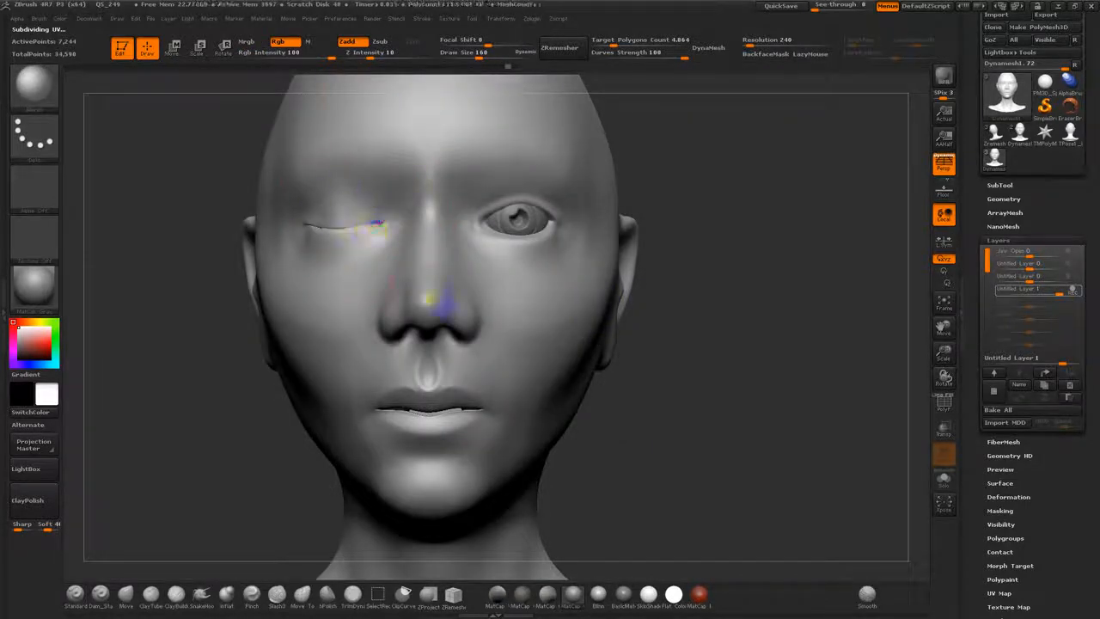
- Finish recording the right-eye-closed layer at intensity 0 and set the Jaw Open layer's intensity to about 0.27
{"action": "left_click", "coordinate": [1074, 292]}
{"action": "left_click_drag", "start_coordinate": [1057, 294], "coordinate": [1040, 264]}
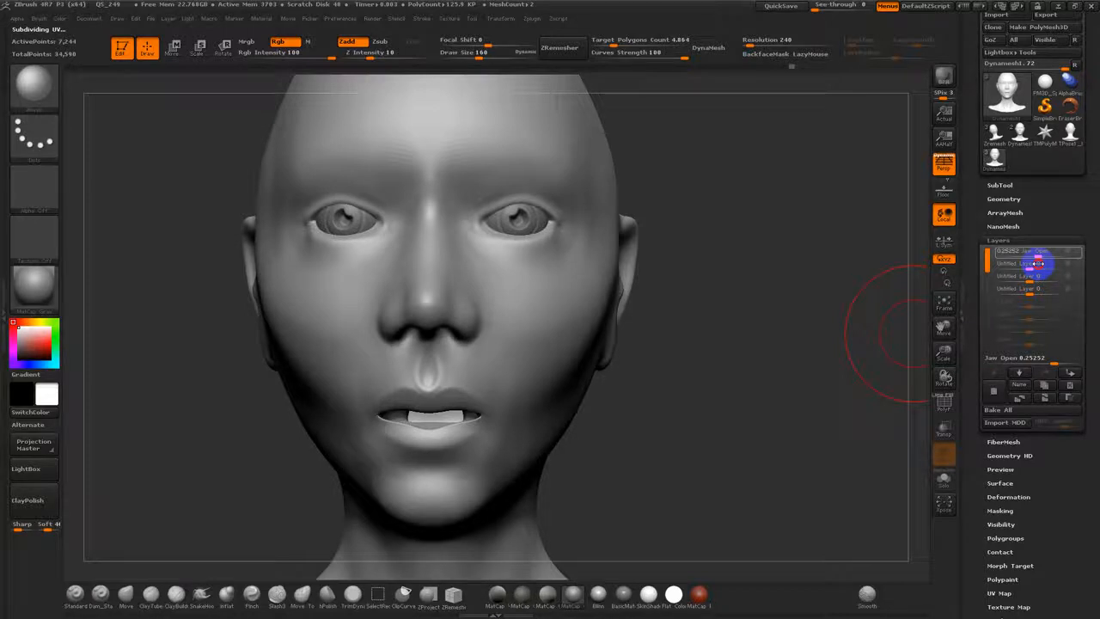
{"action": "left_click_drag", "start_coordinate": [1039, 263], "coordinate": [1041, 263]}
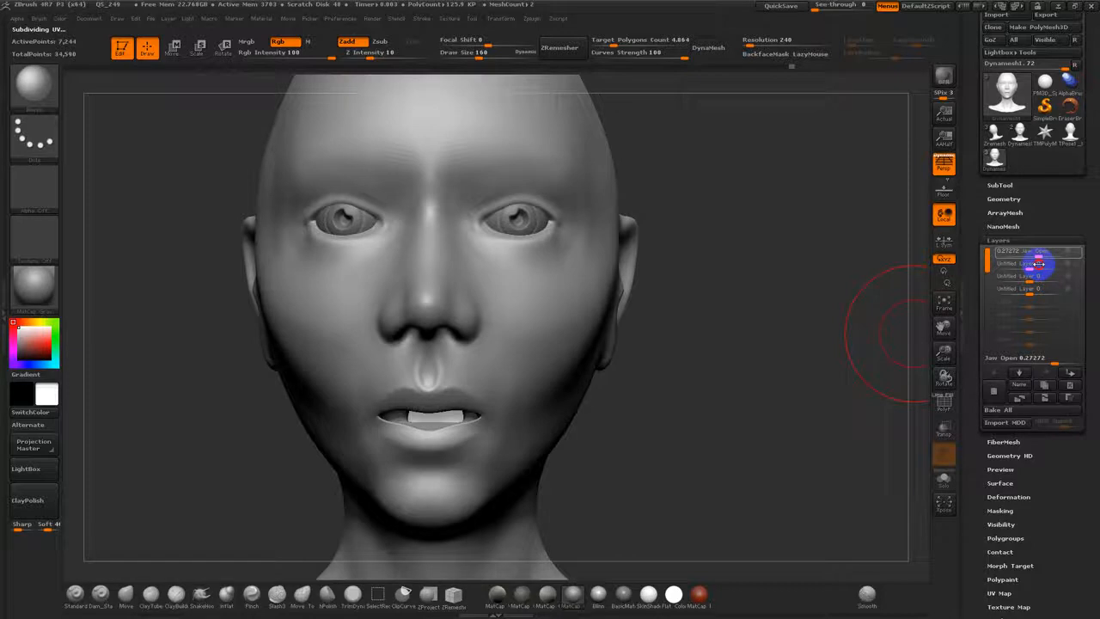